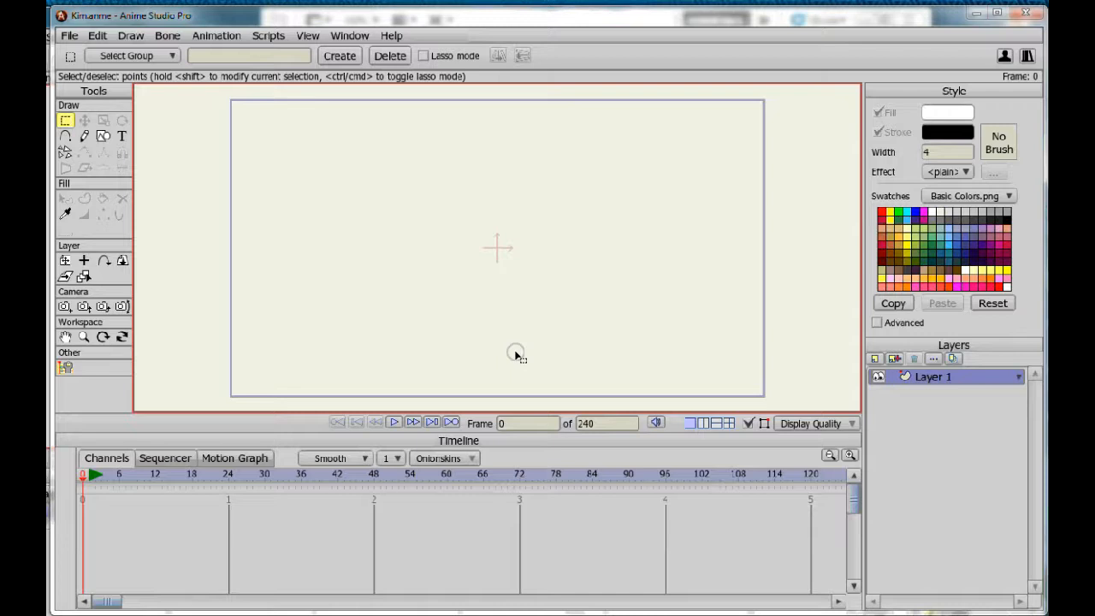
Switch to Photoshop and toggle the Rough lines and Cleaner layers of the little girl drawing to compare the sketches.
key("alt+Tab")
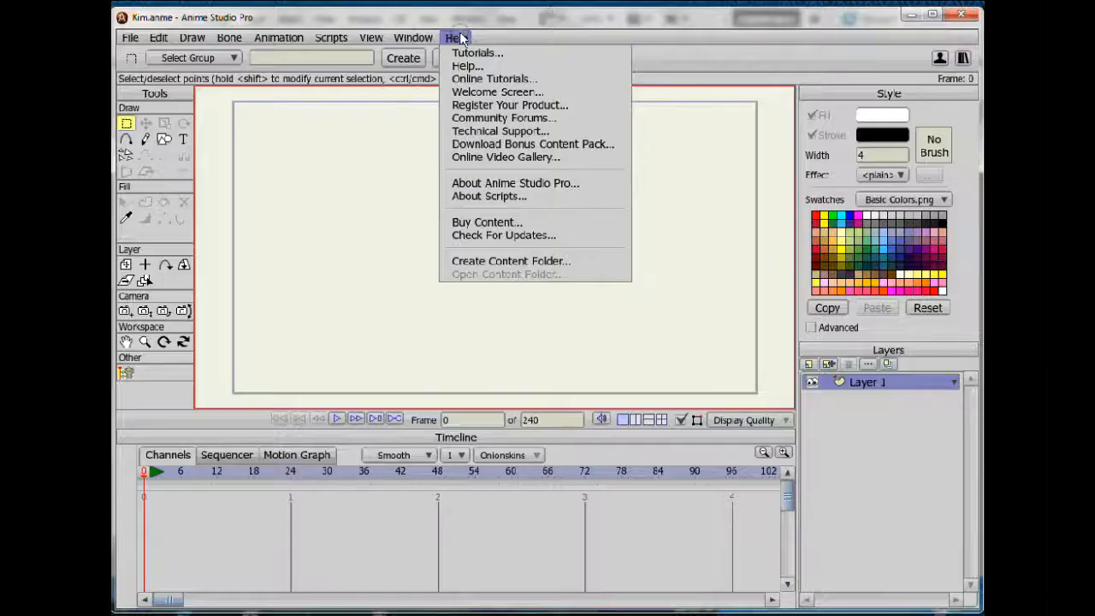
left_click(911, 18)
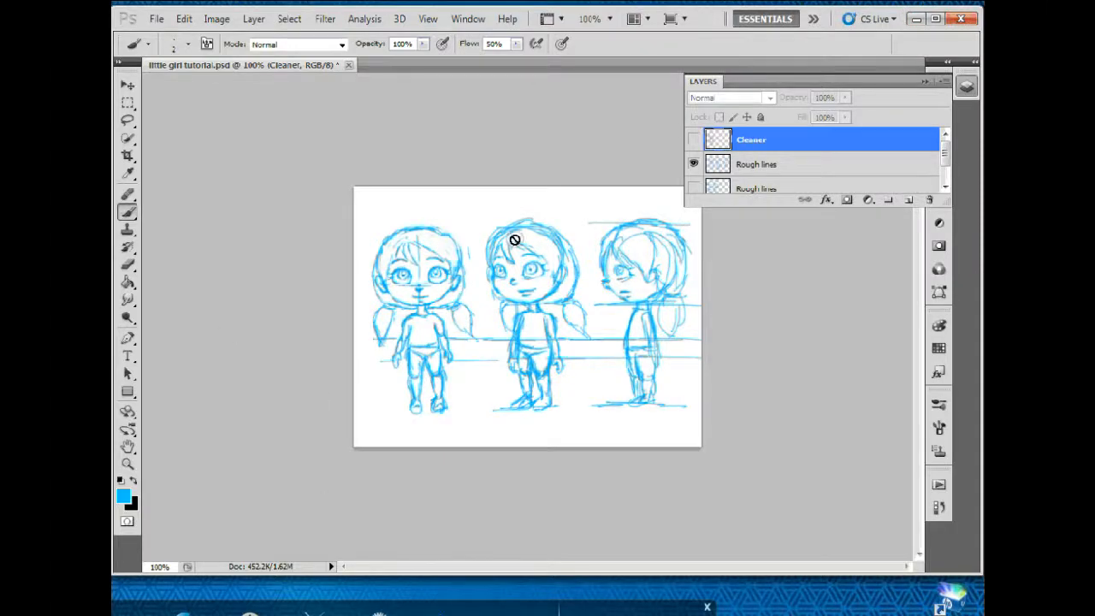
left_click(694, 163)
left_click(694, 140)
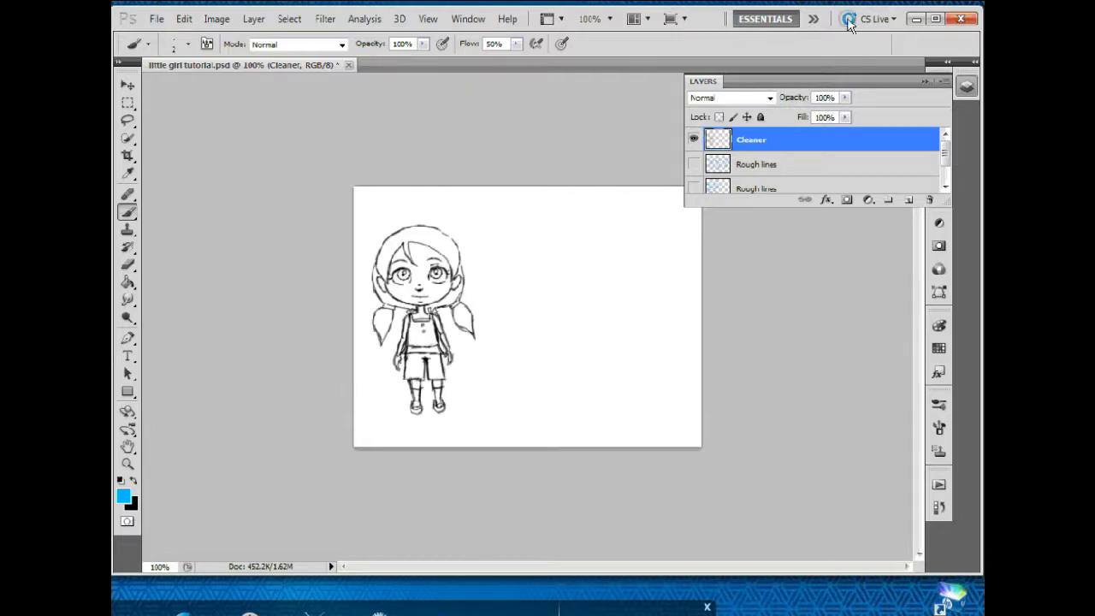
left_click(694, 163)
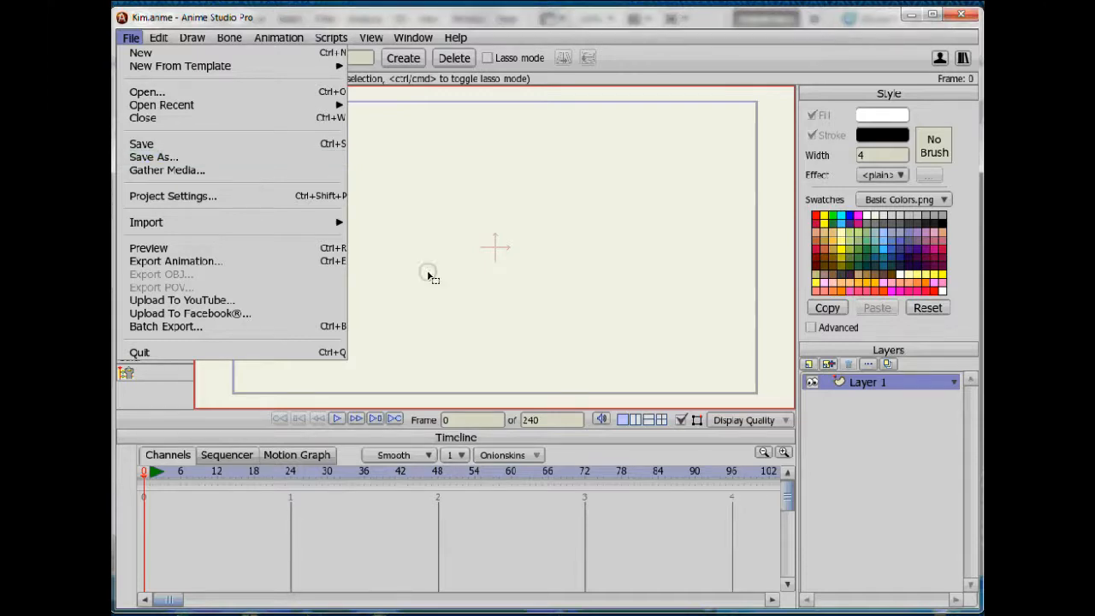
mouse_move(195, 615)
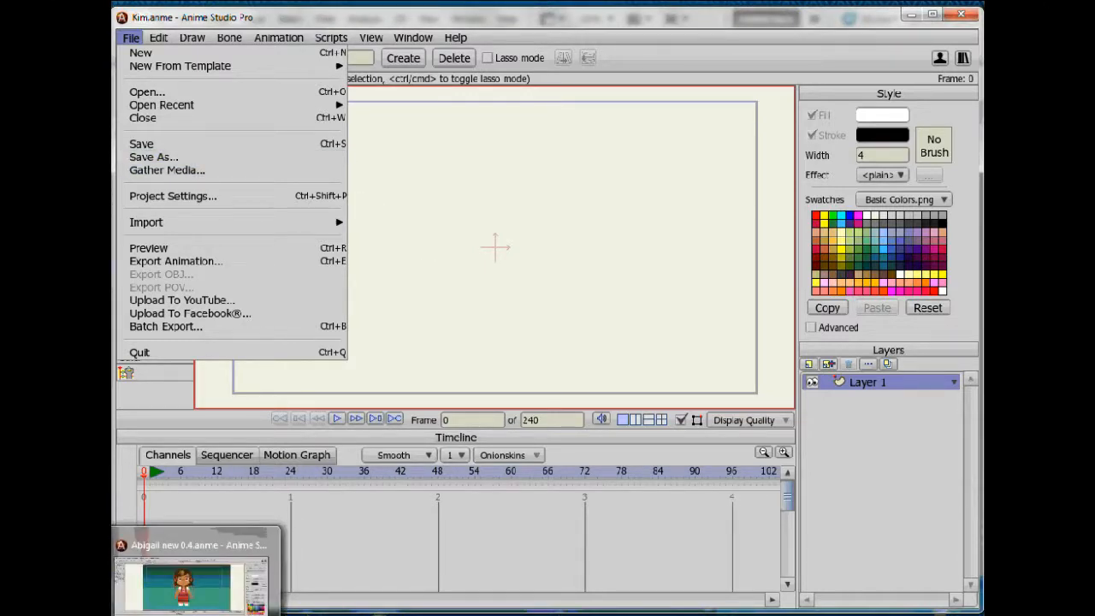
left_click(609, 266)
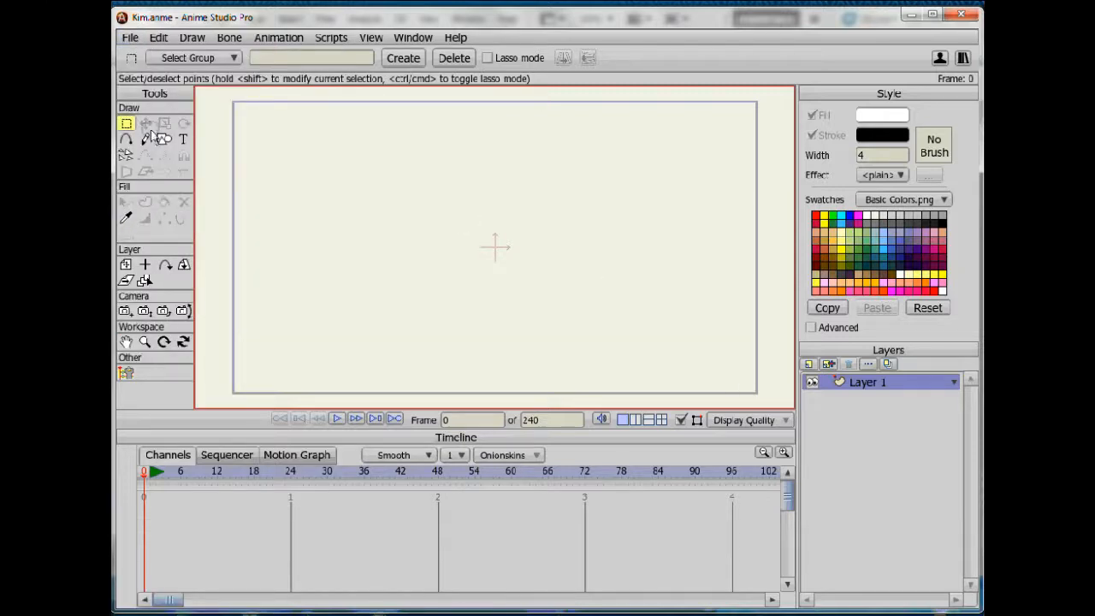
Add a group layer named Kim and rename the original vector layer Body.
left_click(829, 364)
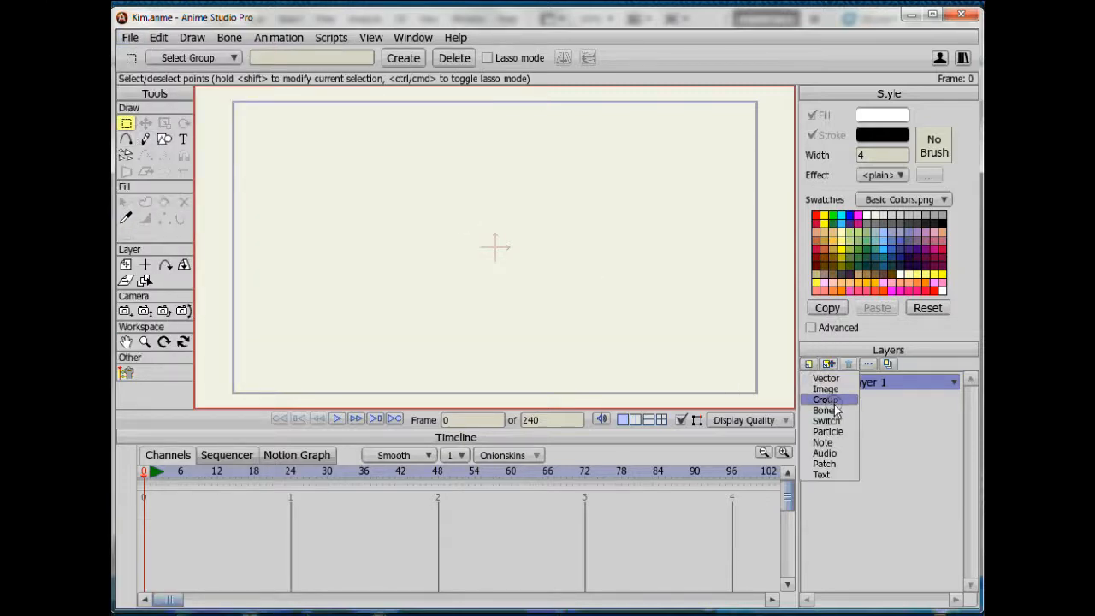
left_click(835, 400)
key("Return")
left_click(887, 401)
double_click(887, 401)
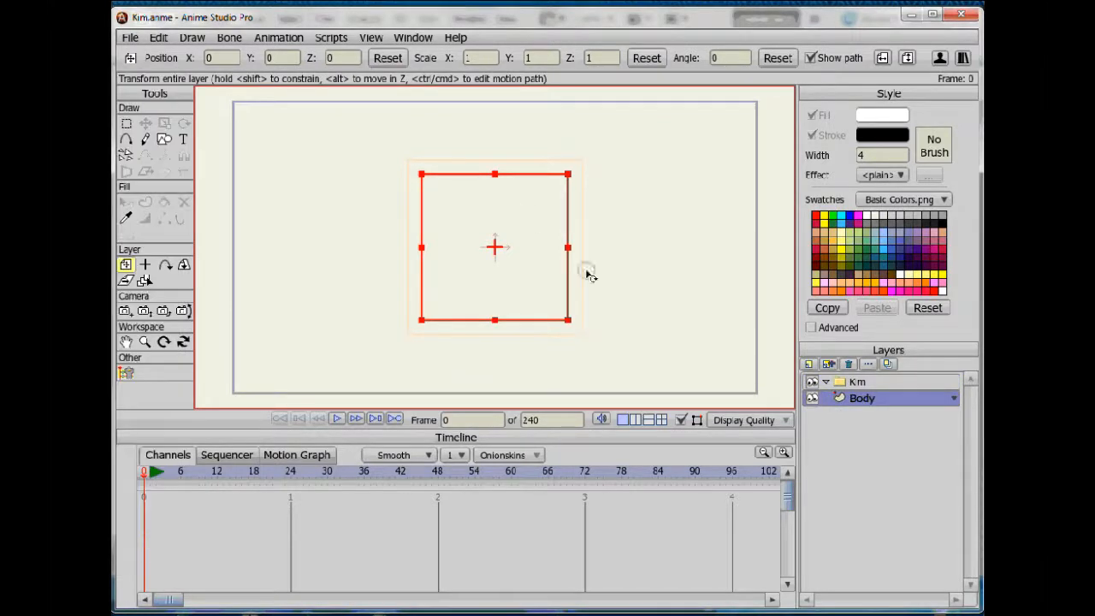
Add a vector layer named Head above the Body layer.
left_click(809, 364)
left_click(812, 382)
type("Head")
key("Return")
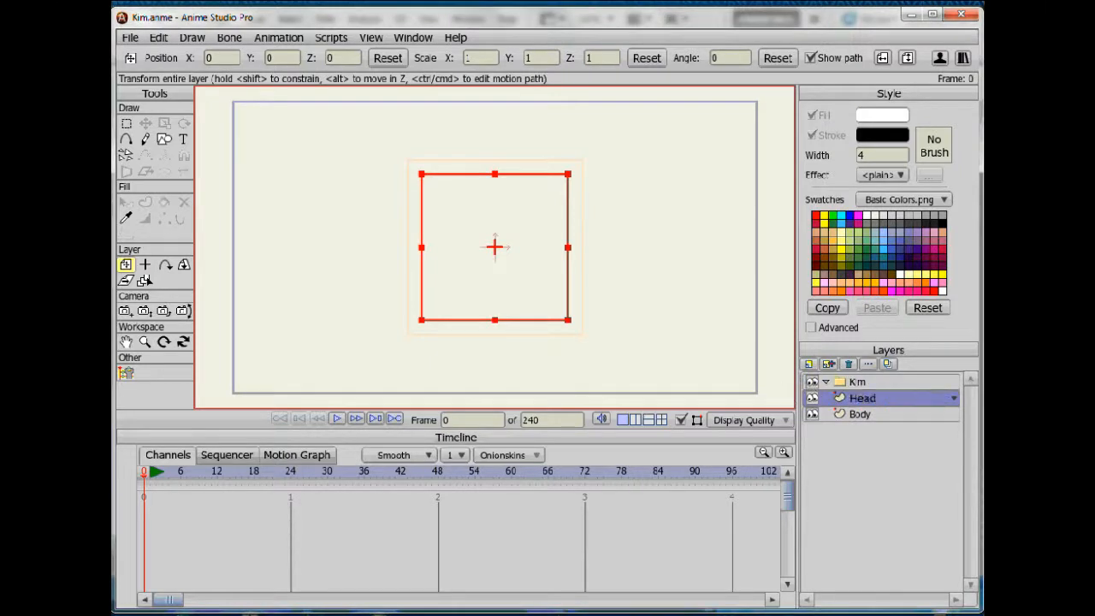
Add a bone layer named Kim and move the Head and Body layers into it.
left_click(809, 363)
left_click(834, 413)
type("Kim")
key("Return")
left_click(873, 414)
left_click(873, 430, "shift")
left_click_drag(872, 431, 873, 406)
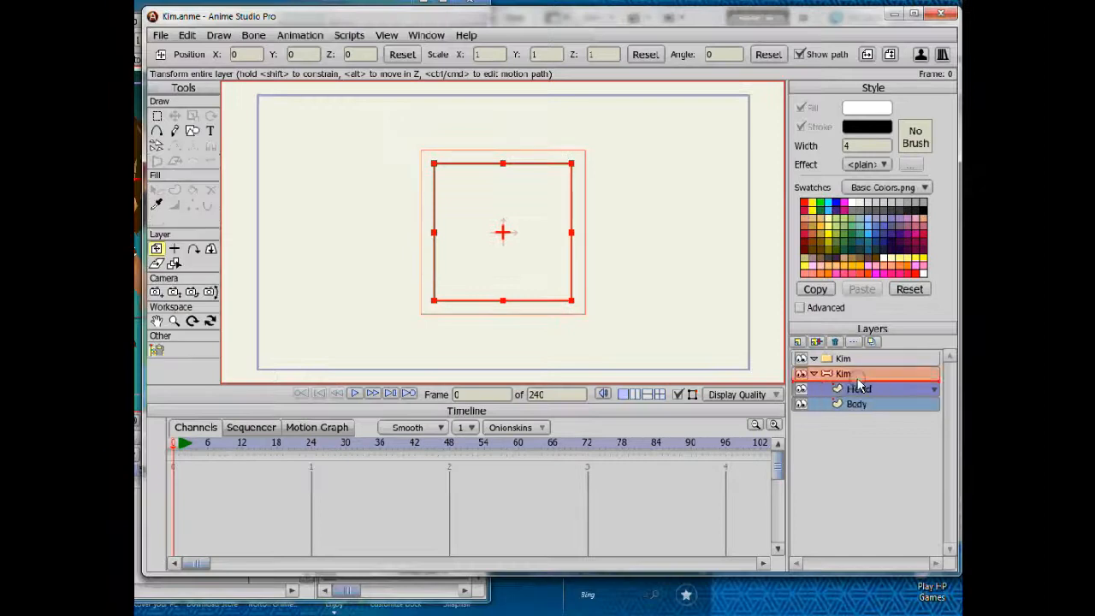
Add switch layers named L-hand and R-hand above Head inside the Kim bone layer.
left_click(860, 389)
left_click(799, 341)
left_click(826, 386)
type("R-hand")
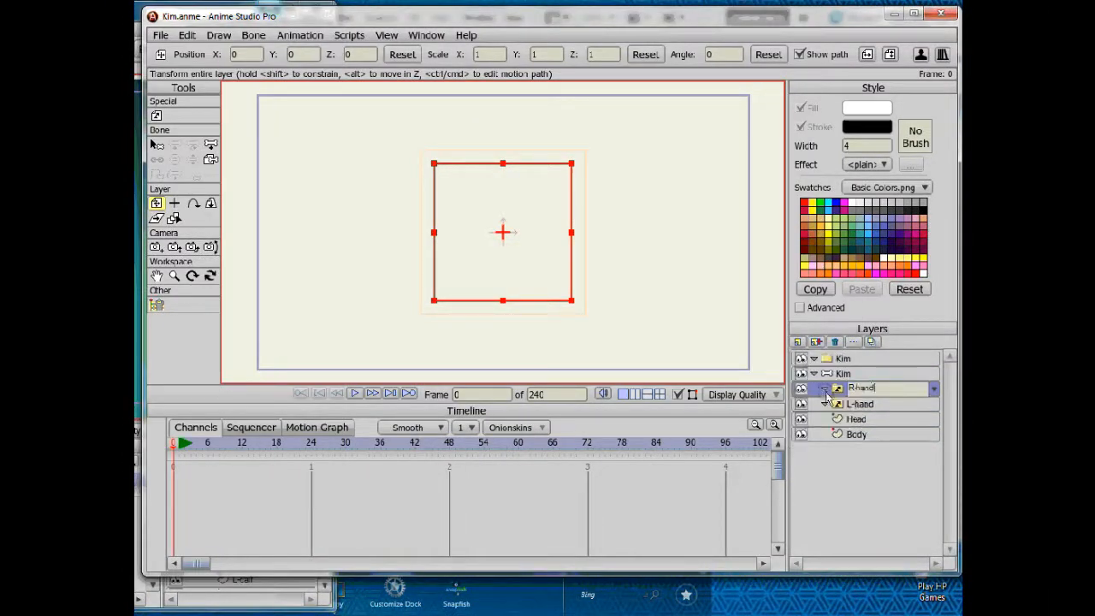
Add vector layers named R-arm and R-forearm and order them beneath the R-hand layer.
left_click(798, 341)
left_click(813, 353)
type("R-arm")
left_click(798, 341)
left_click(808, 351)
type("R-forearm")
left_click_drag(881, 388, 873, 419)
left_click_drag(864, 388, 864, 425)
left_click_drag(861, 388, 864, 426)
left_click(863, 434)
Add vector layers named L-arm and L-forearm and arrange them beneath the L-hand layer.
left_click(797, 342)
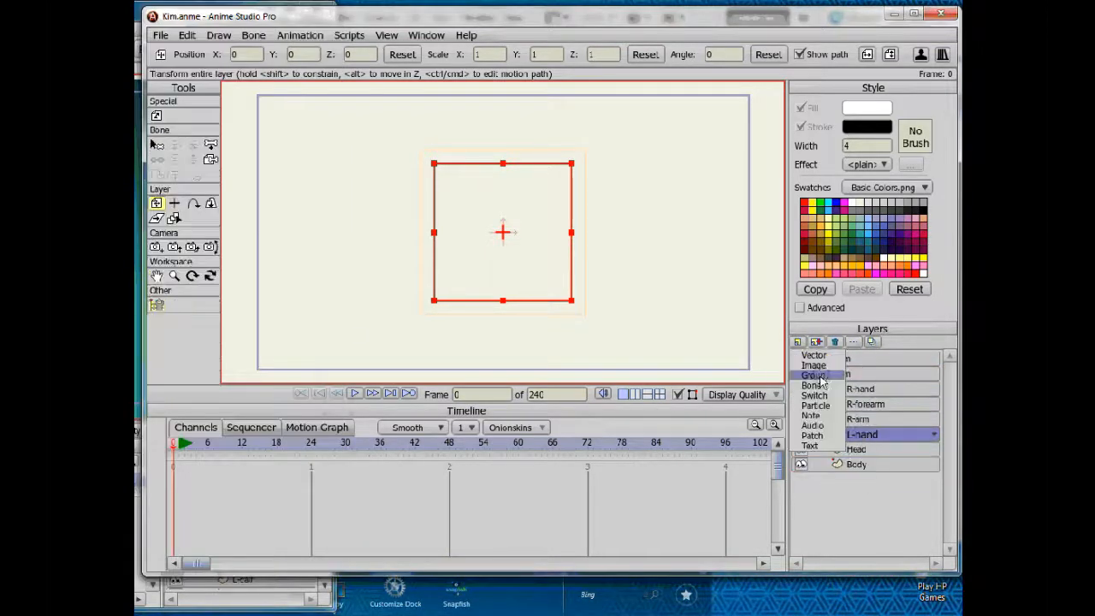
left_click(817, 355)
type("L-arm")
left_click(799, 341)
left_click(816, 354)
type("L-forearm")
left_click_drag(868, 464, 867, 431)
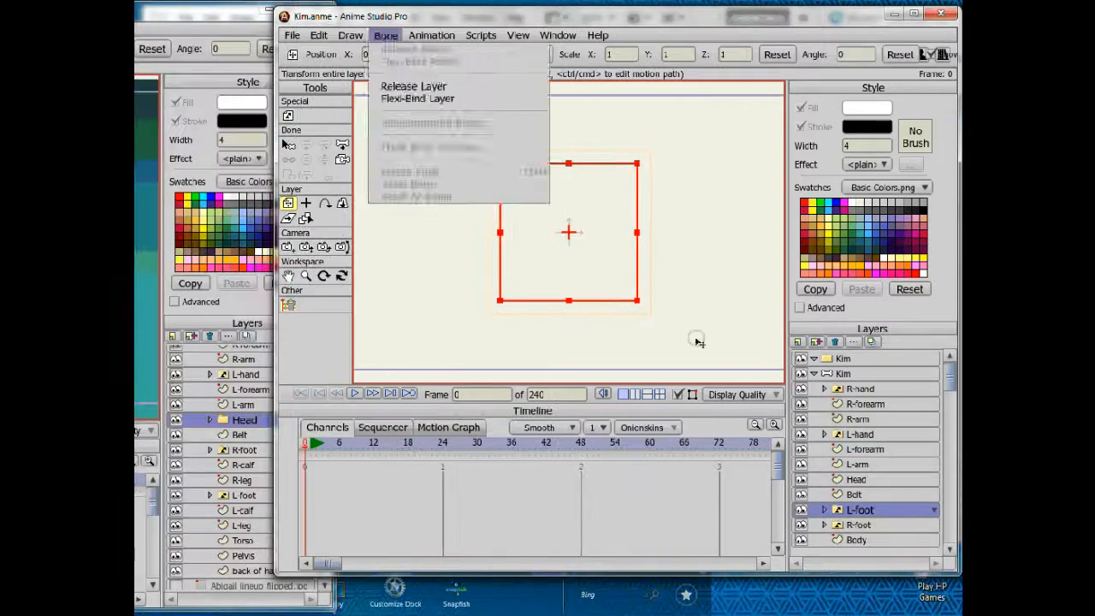
Add vector layers named R-calf and R-leg above the R-foot layer.
left_click(799, 342)
left_click(802, 358)
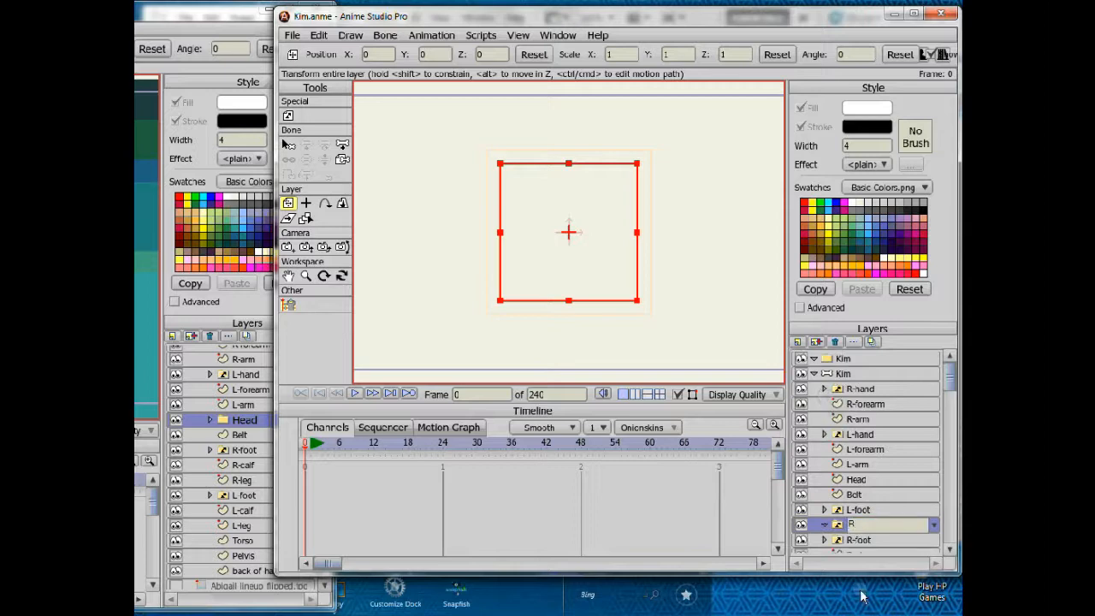
type("R-calf")
key("Return")
left_click(798, 341)
left_click(803, 358)
type("R-leg")
key("Return")
scroll(860, 489, "down", 2)
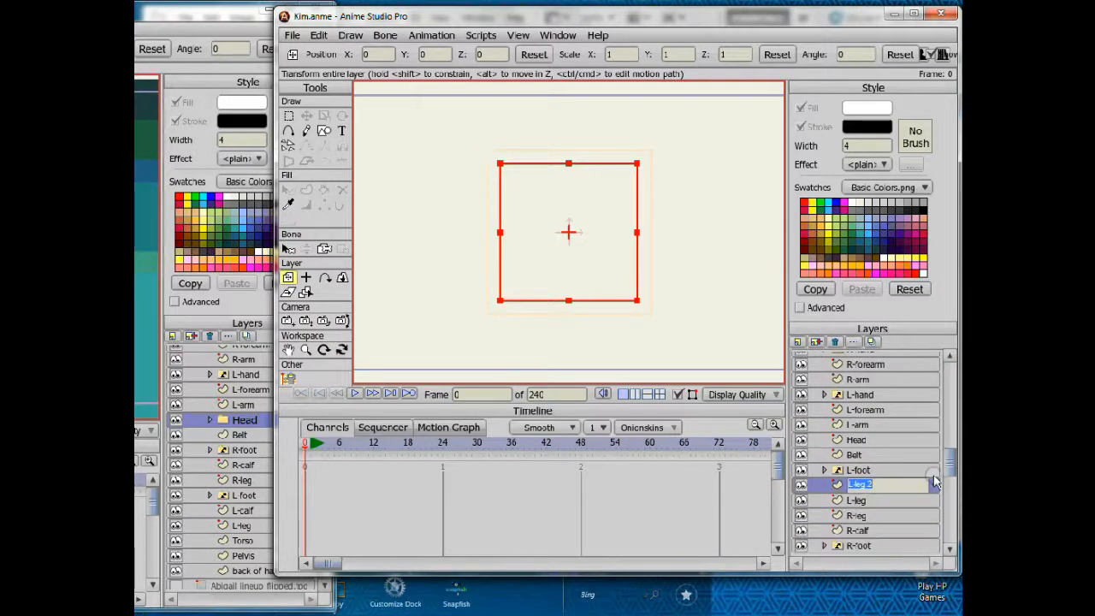
Name the new layer below L-foot L-calf and rename the Body layer Torso.
type("L-calf")
key("Return")
scroll(862, 495, "down", 1)
double_click(857, 538)
type("Torso")
key("Return")
Add a vector layer named Pelvis and place it below the Torso layer.
left_click(798, 342)
left_click(803, 357)
type("Pelvis")
key("Return")
left_click_drag(862, 536, 869, 545)
Import little girl tutorial.psd from the Photoshop folder inside Program files, bringing in its layers individually.
left_click(292, 35)
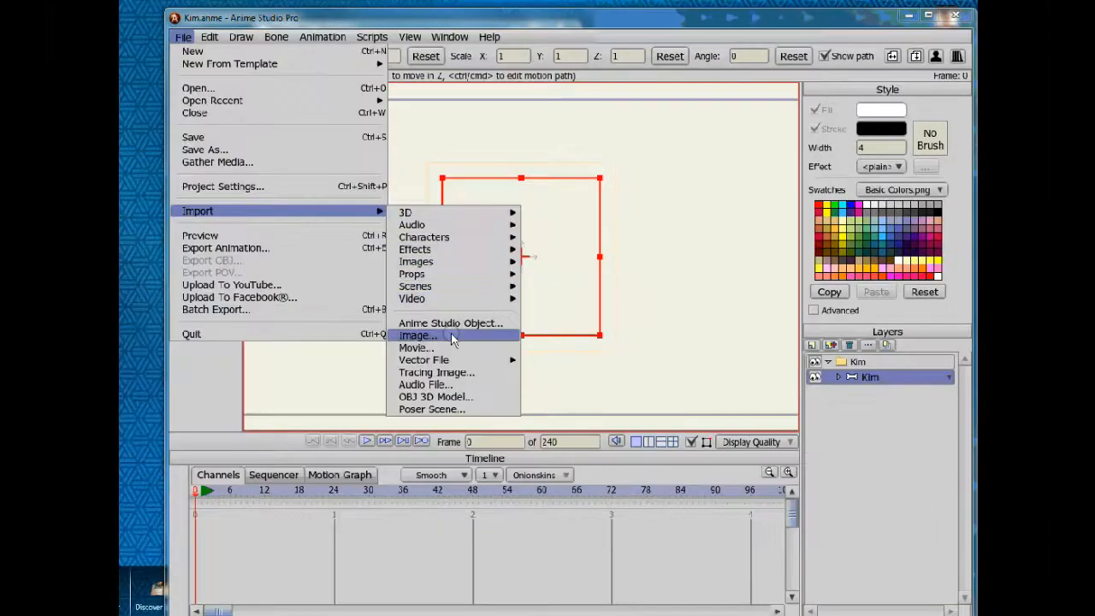
left_click(454, 340)
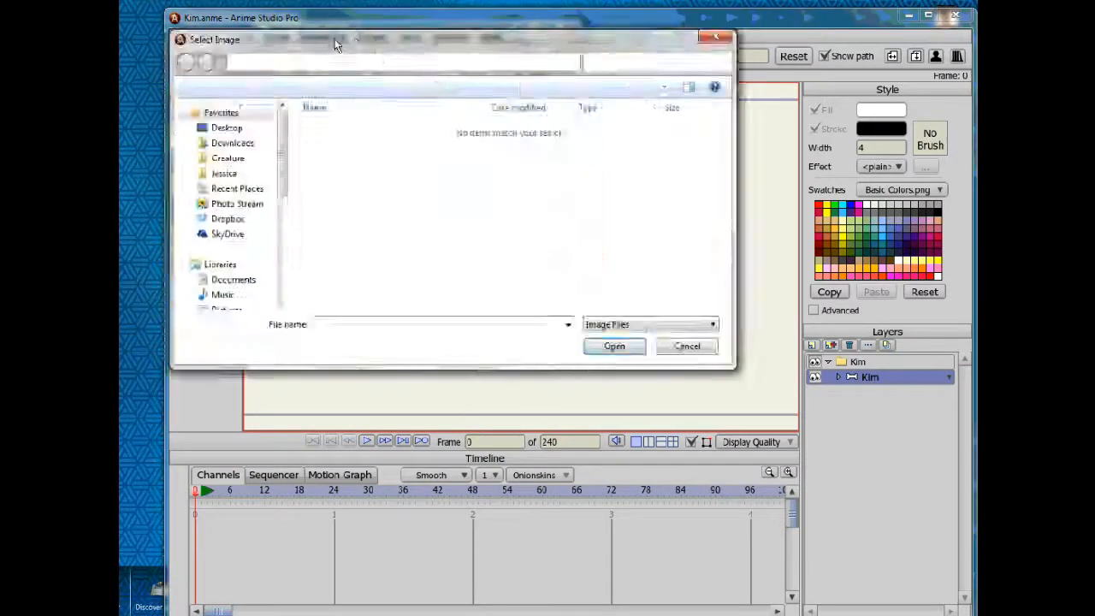
left_click_drag(294, 188, 183, 189)
left_click_drag(122, 86, 119, 224)
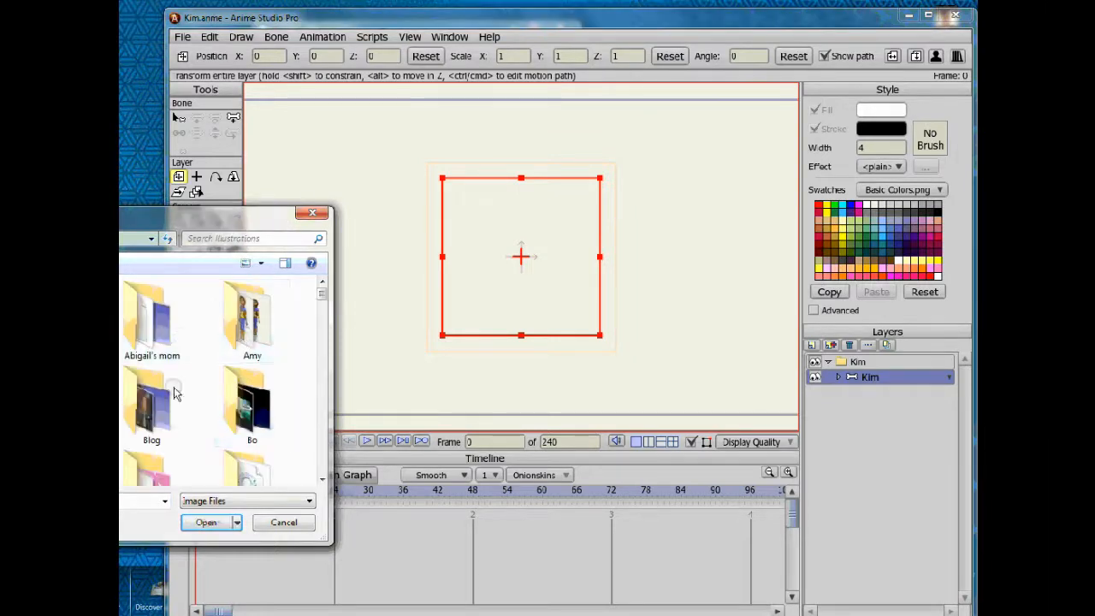
mouse_move(320, 296)
left_mouse_down()
mouse_move(323, 445)
mouse_move(318, 299)
left_mouse_up()
double_click(141, 372)
key("BackSpace")
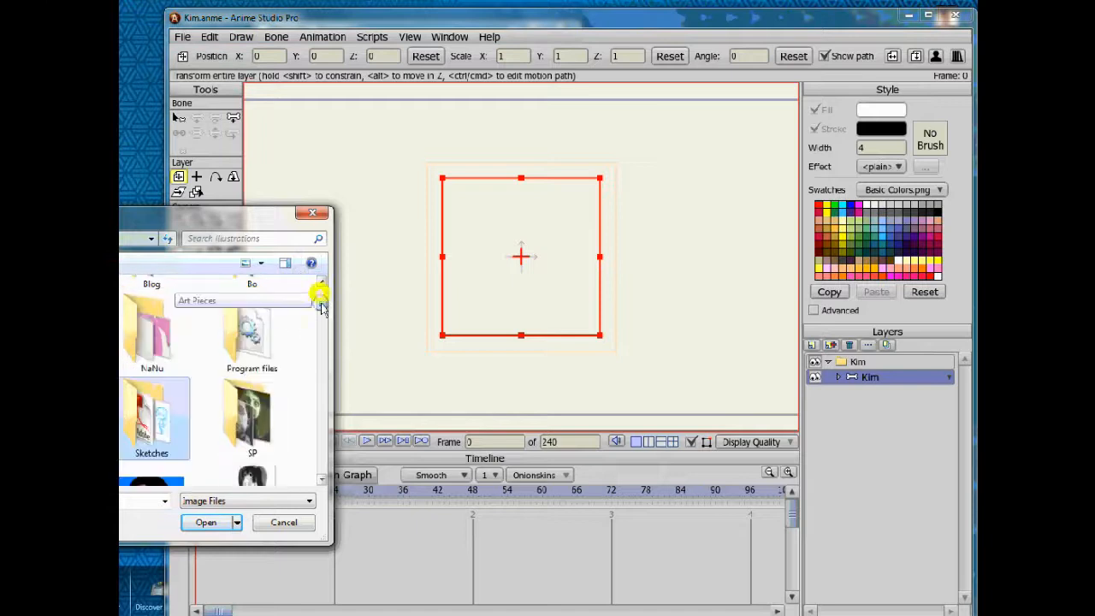
double_click(252, 325)
double_click(163, 395)
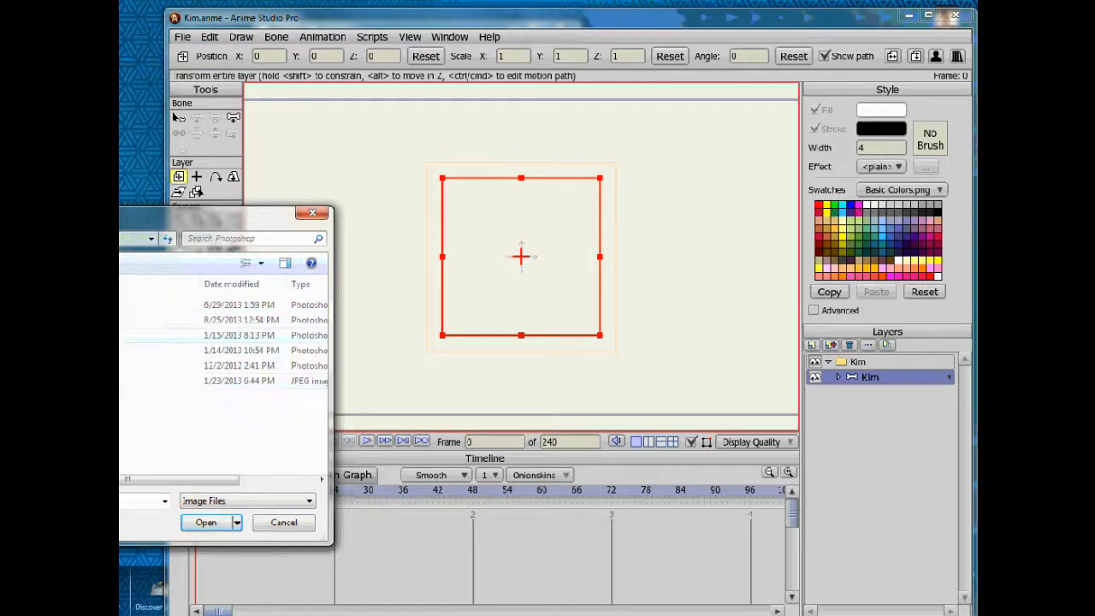
double_click(154, 320)
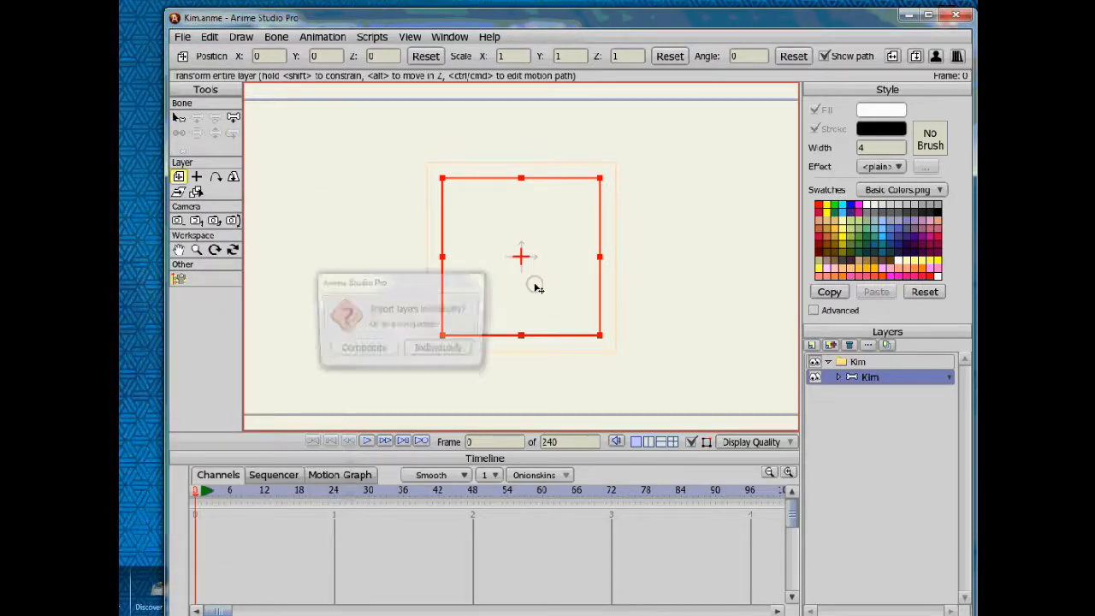
left_click(439, 351)
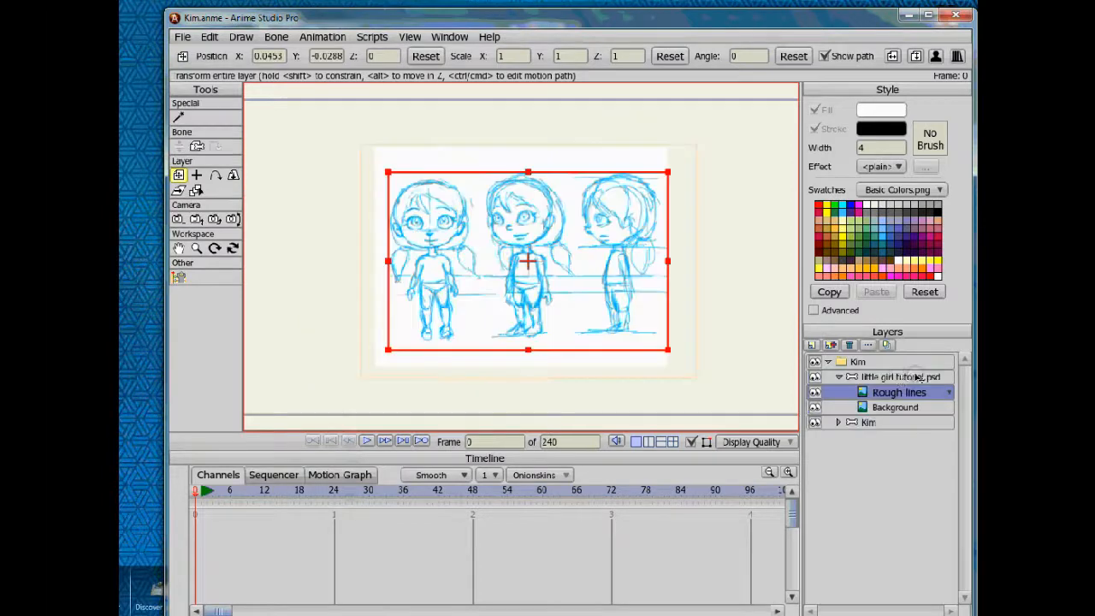
Rename the imported PSD layer Sketches and enlarge it uniformly to a scale of about 1.54.
left_click(868, 344)
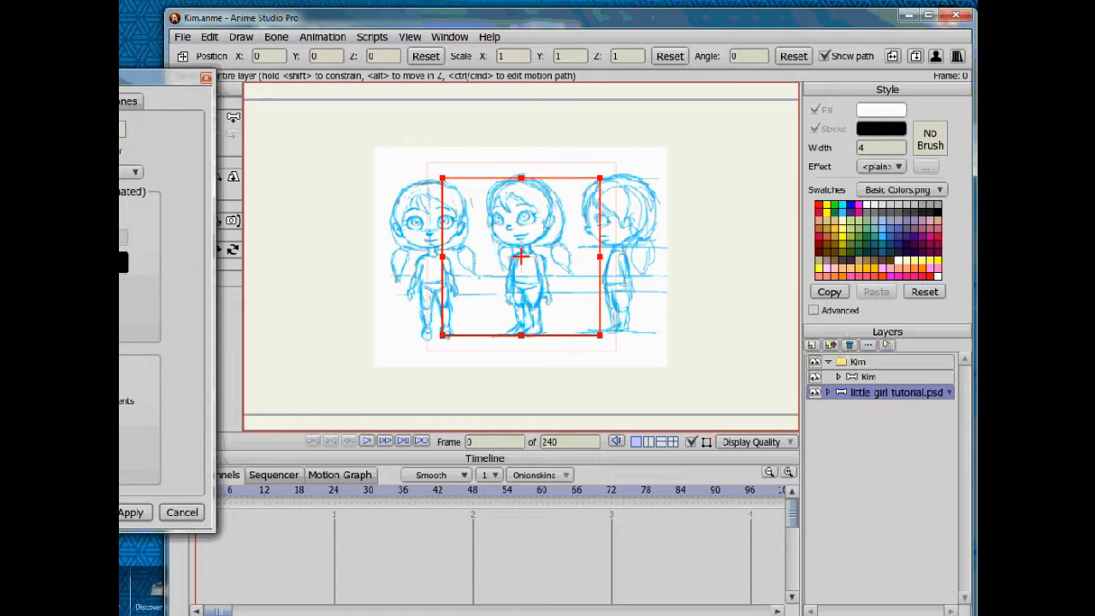
key("Return")
left_click_drag(623, 208, 599, 223)
scroll(603, 232, "down", 2)
scroll(622, 248, "up", 2)
left_click(828, 392)
left_click(828, 393)
left_click_drag(576, 198, 618, 168)
scroll(576, 240, "down", 2)
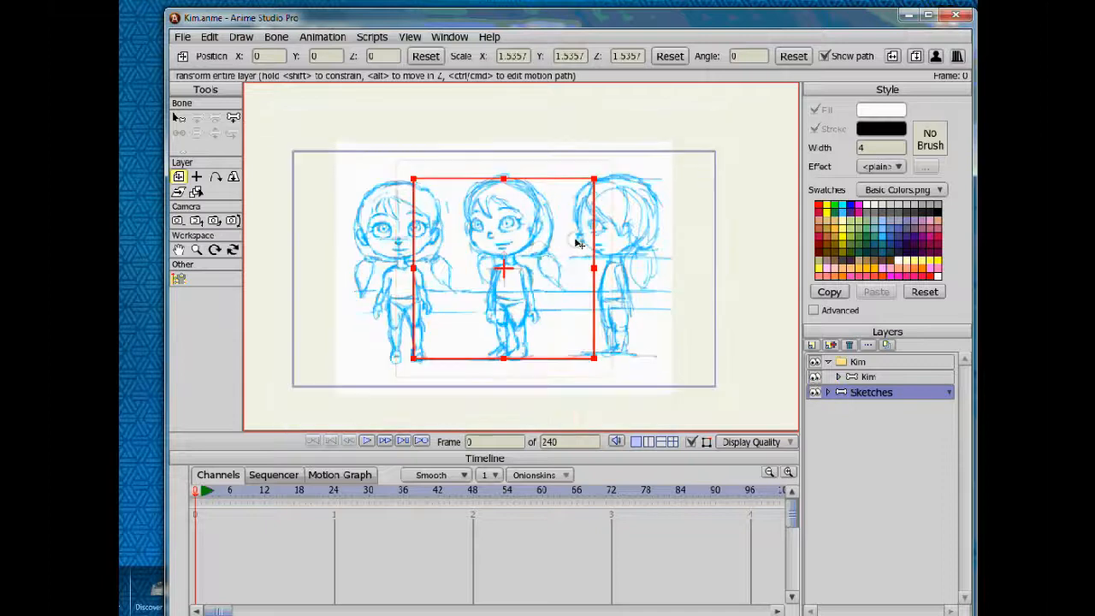
Enlarge the Sketches layer to a scale of about 1.87 and position it so the front view is centred in the frame.
mouse_move(476, 254)
left_mouse_down()
mouse_move(579, 254)
mouse_move(571, 258)
left_mouse_up()
mouse_move(686, 183)
left_mouse_down()
mouse_move(721, 151)
mouse_move(712, 160)
left_mouse_up()
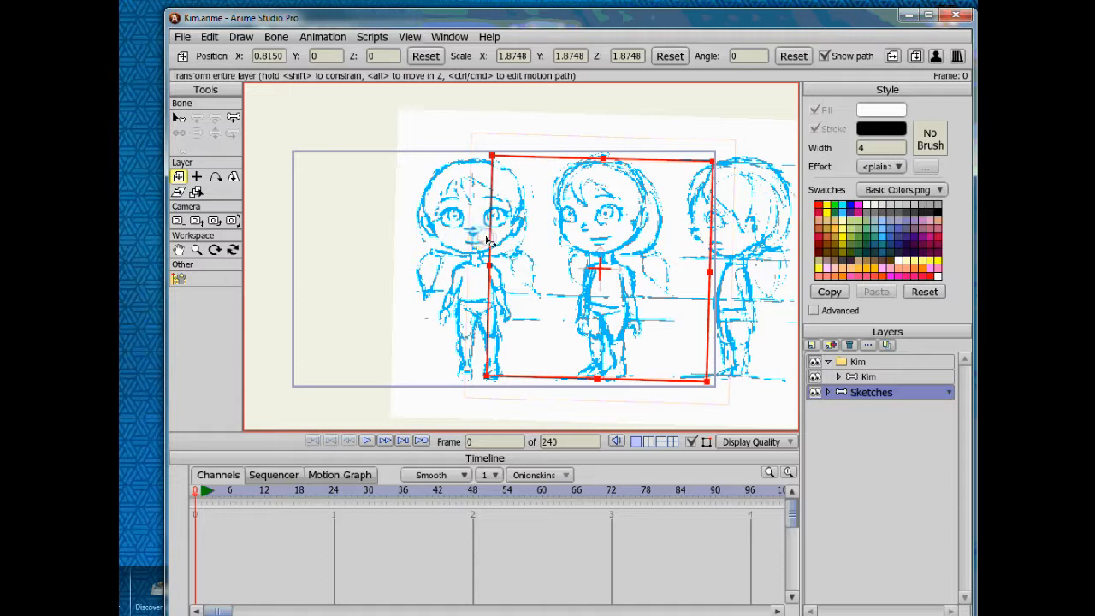
key("ctrl+z")
left_click_drag(543, 282, 563, 277)
Select the Face layer inside Head, activate the Draw Shape tool and show the advanced style settings.
left_click(840, 377)
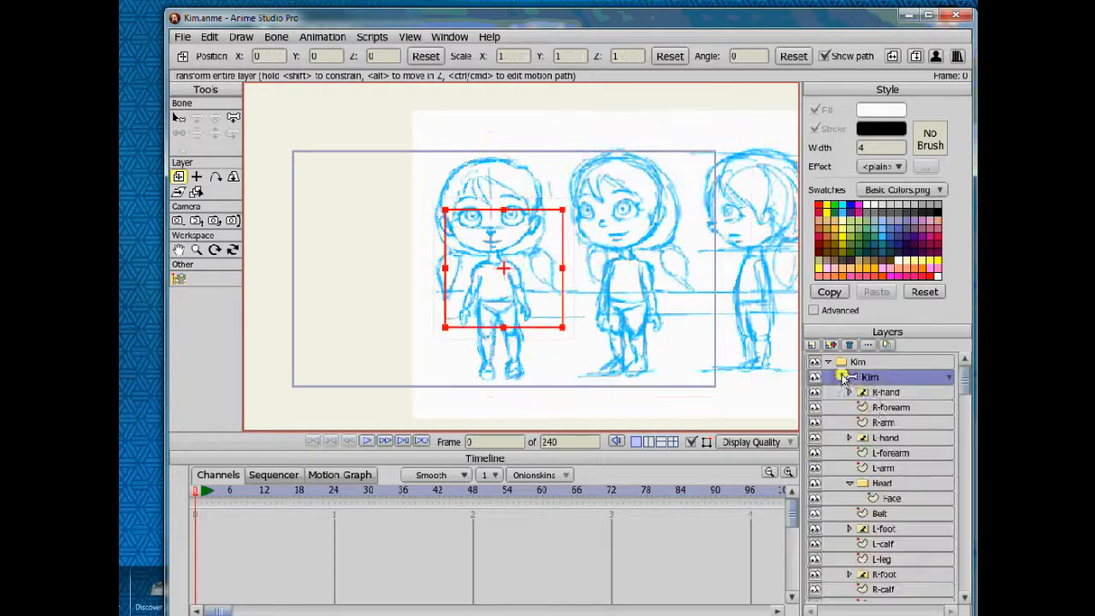
left_click(892, 500)
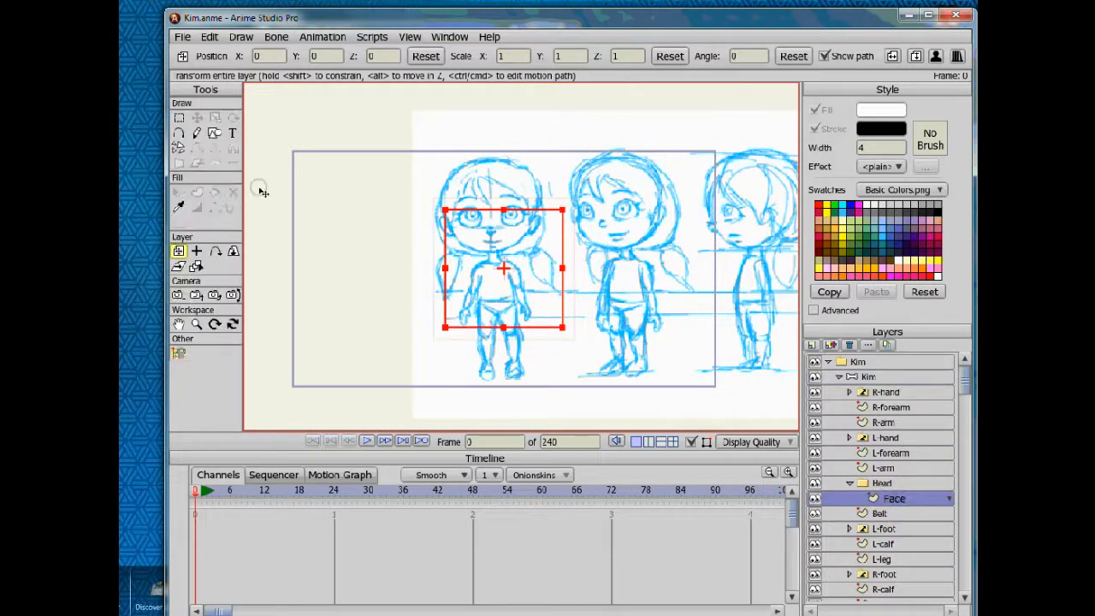
left_click(215, 134)
left_click(814, 310)
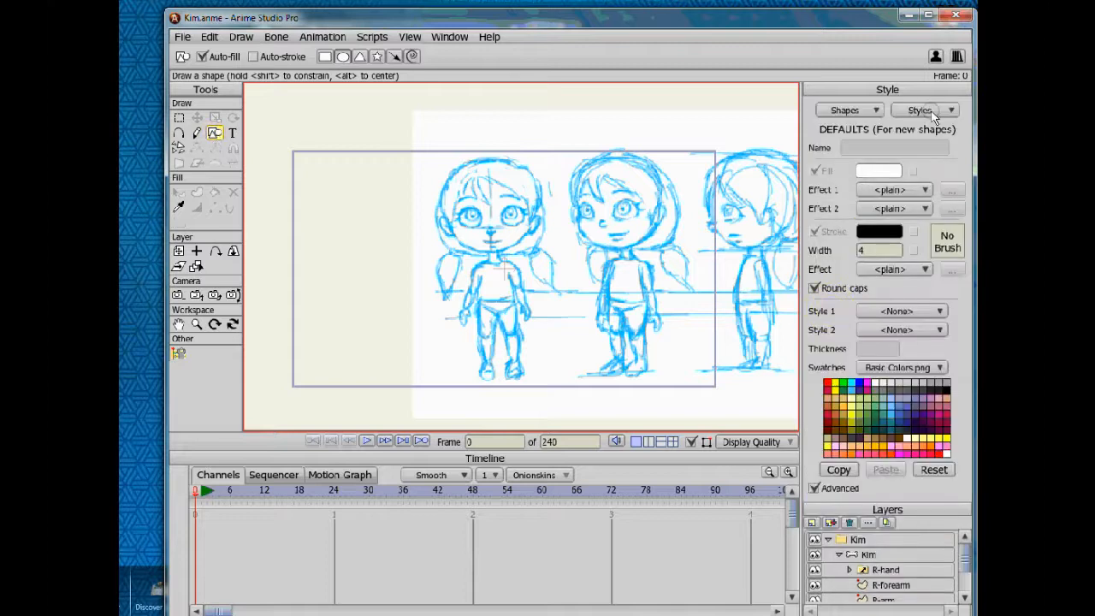
Create a new style named Skin.
left_click(935, 112)
left_click(912, 141)
type("Skin")
Set the Skin style's fill to a light, warm orange-tan skin tone.
left_click(878, 171)
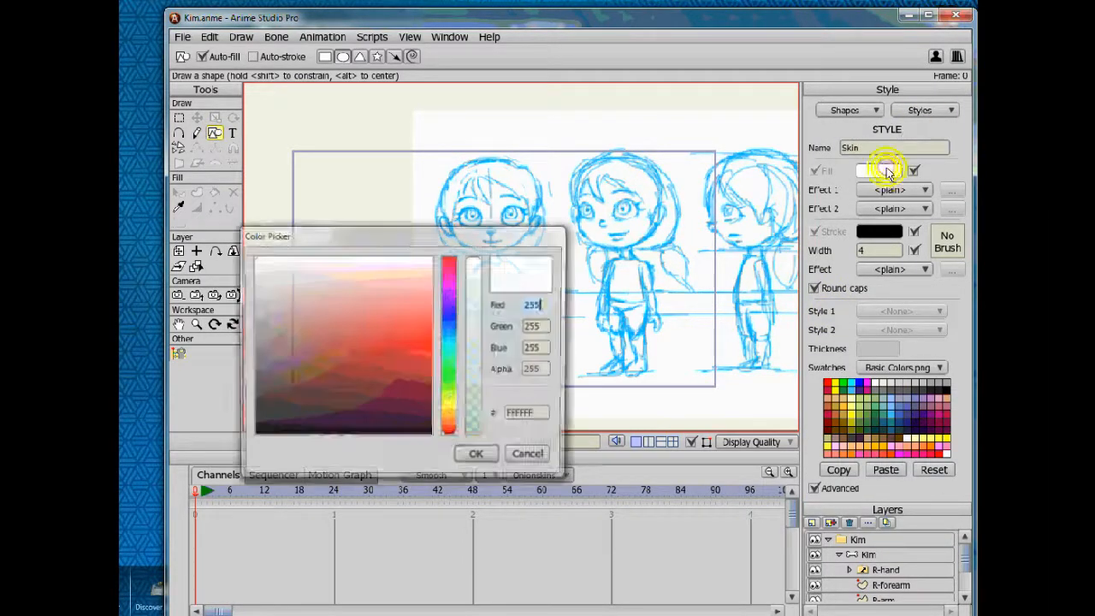
left_click(451, 413)
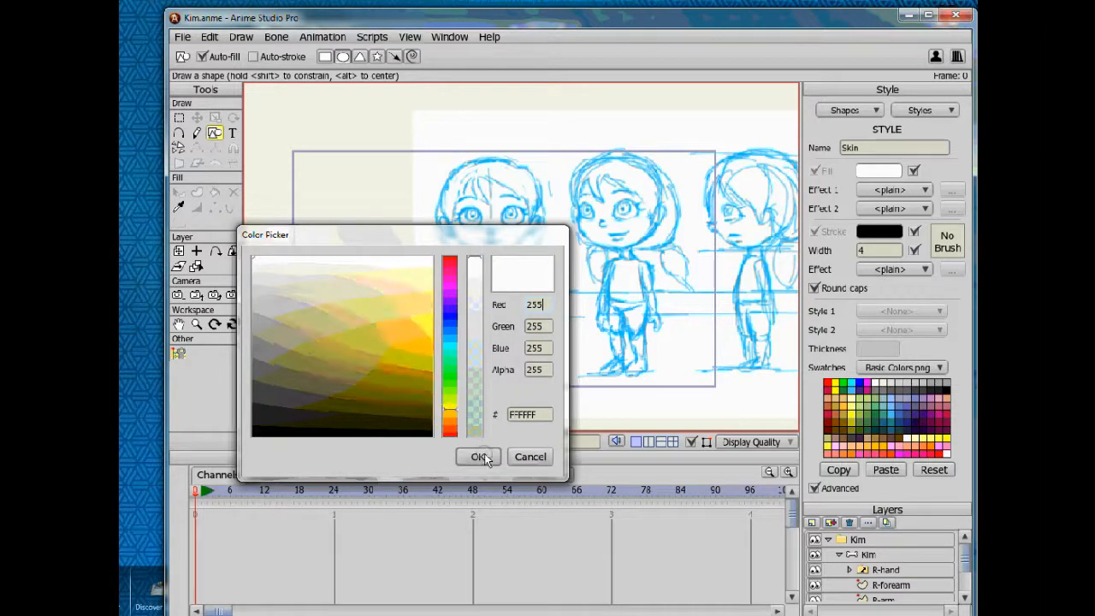
left_click(454, 420)
left_click(349, 318)
left_click(306, 307)
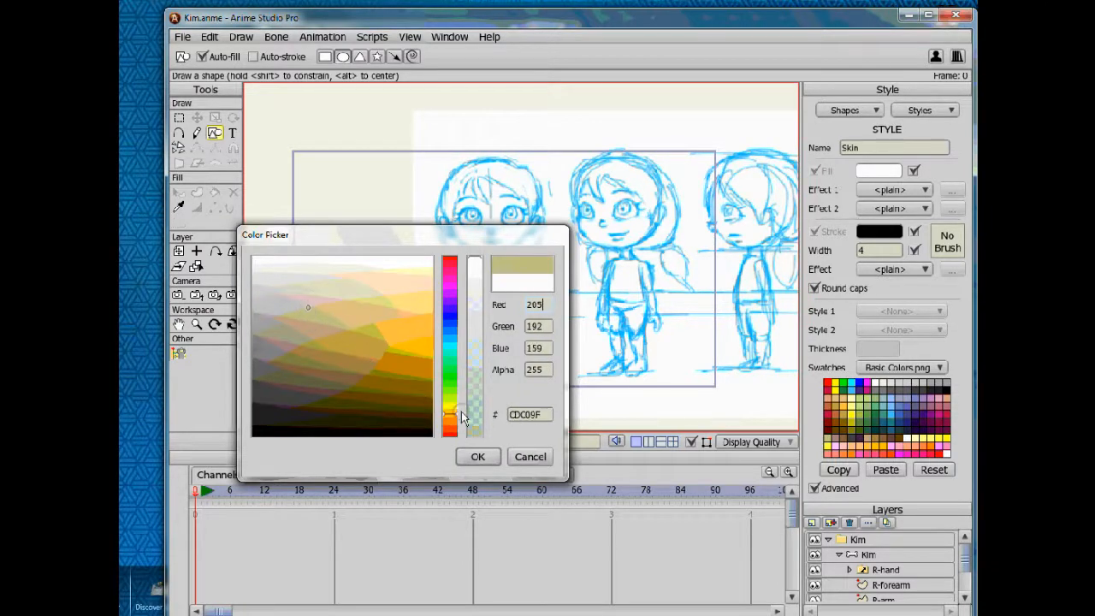
left_click(326, 298)
mouse_move(327, 298)
left_mouse_down()
mouse_move(370, 304)
mouse_move(365, 296)
left_mouse_up()
left_click(453, 416)
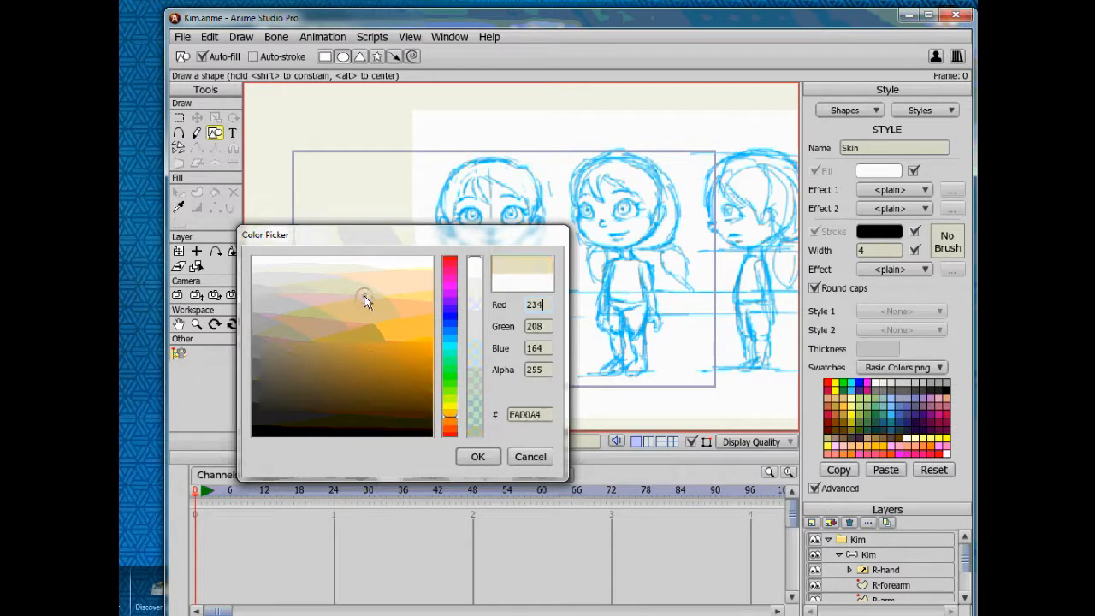
left_click(477, 456)
Set the Skin style's first fill effect to Gradient and dismiss its settings.
left_click(898, 190)
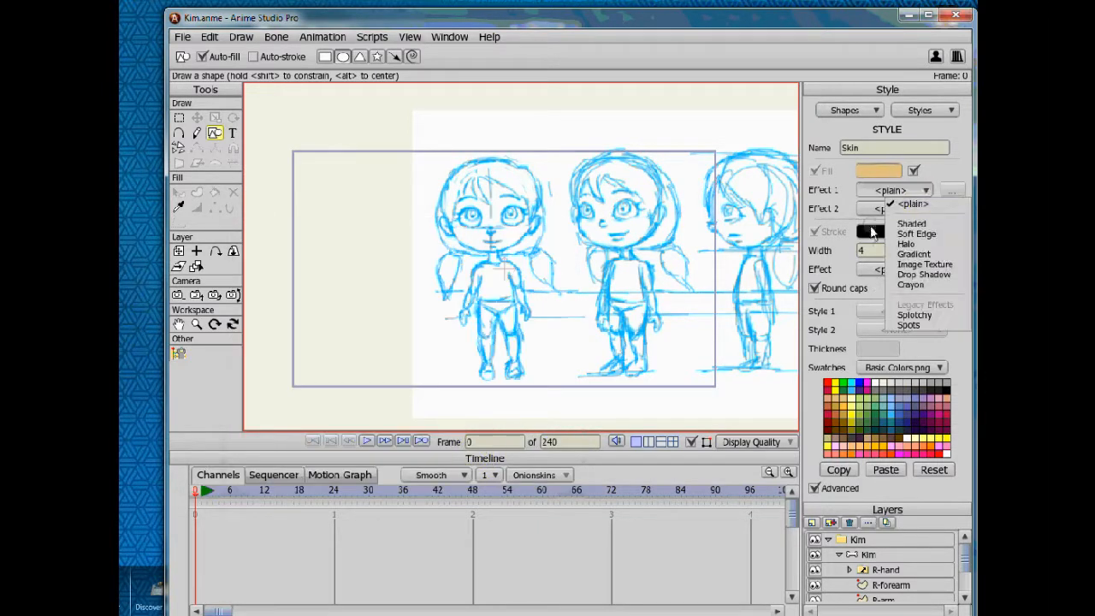
left_click(913, 254)
left_click(549, 394)
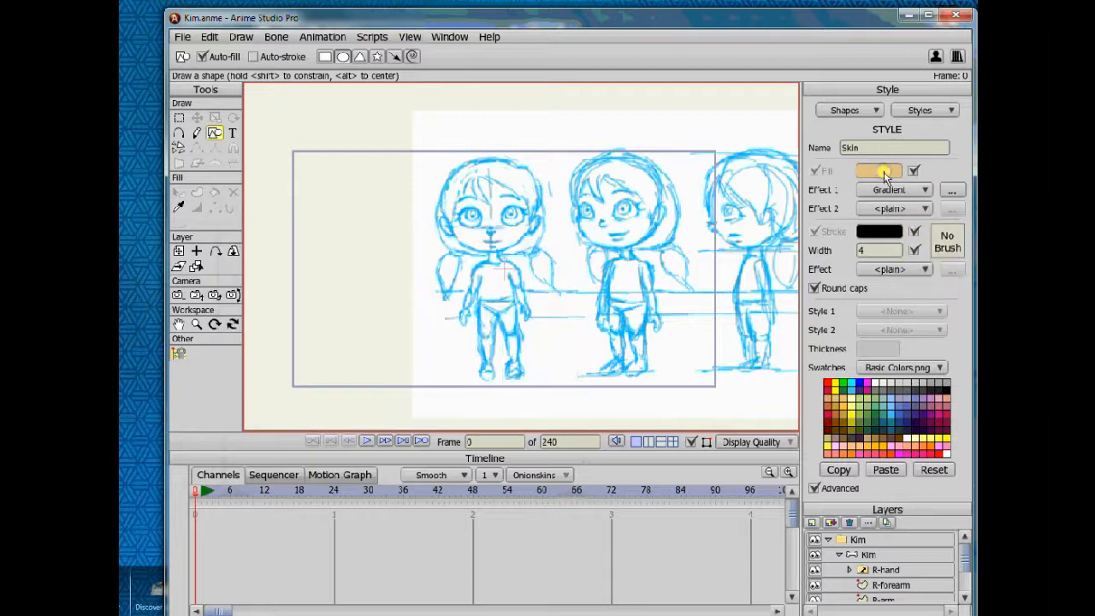
left_click(884, 171)
left_click(481, 457)
left_click(951, 190)
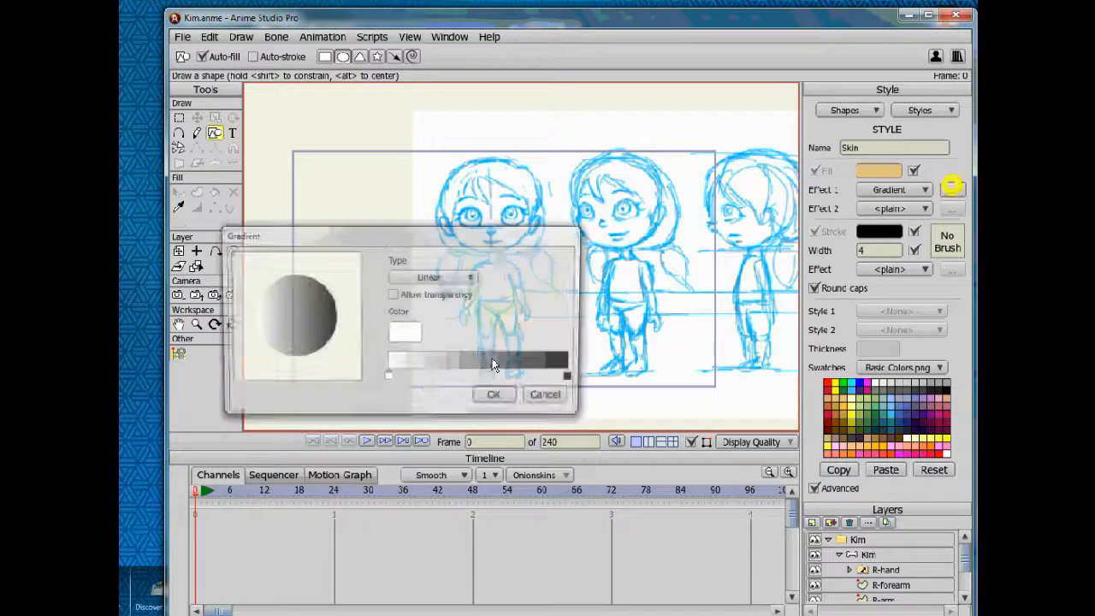
left_click(385, 379)
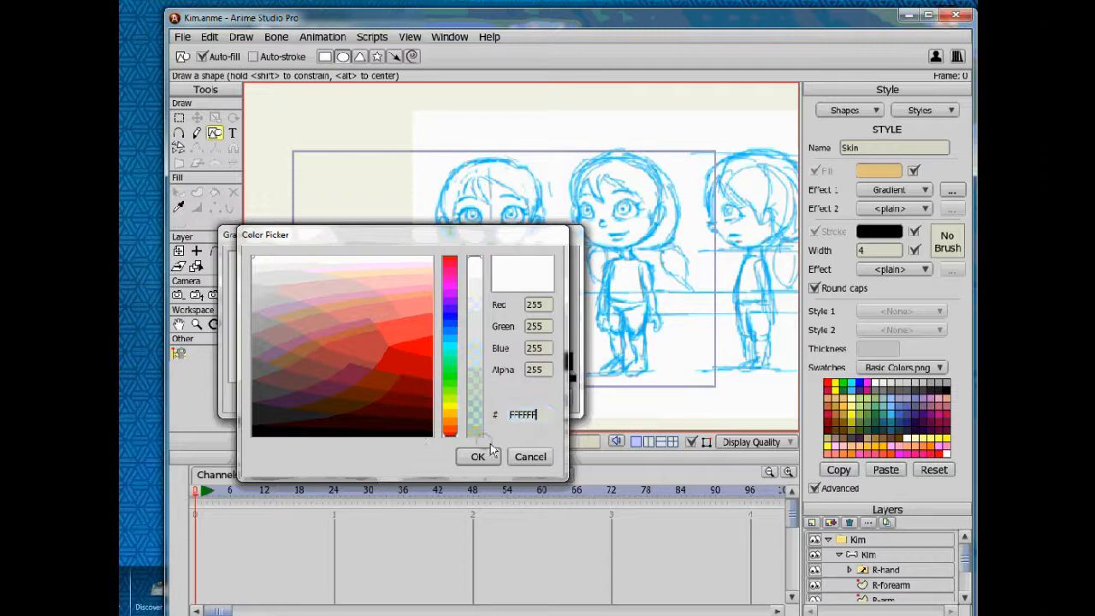
left_click(477, 456)
left_click(548, 396)
left_click(884, 171)
left_click(478, 456)
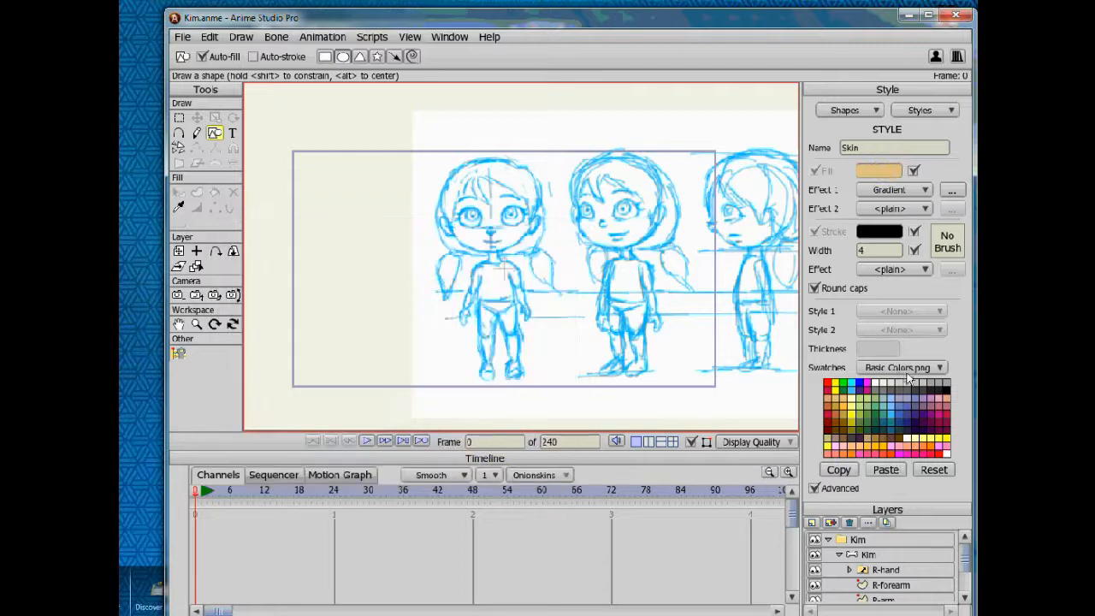
Load the Skin.png swatches and pick a tan skin tone (230, 183, 152) as the style's fill colour.
left_click(905, 367)
left_click(882, 441)
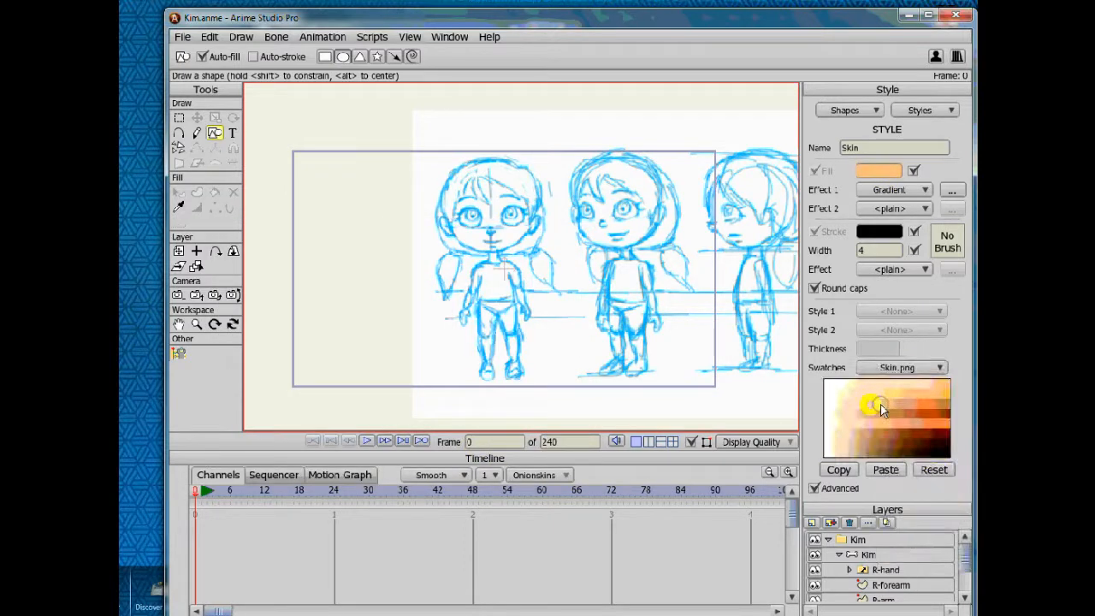
left_click(863, 412)
left_click(864, 438)
Copy the fill's hex colour and apply it to the start colour of the Skin style's gradient.
left_click(882, 175)
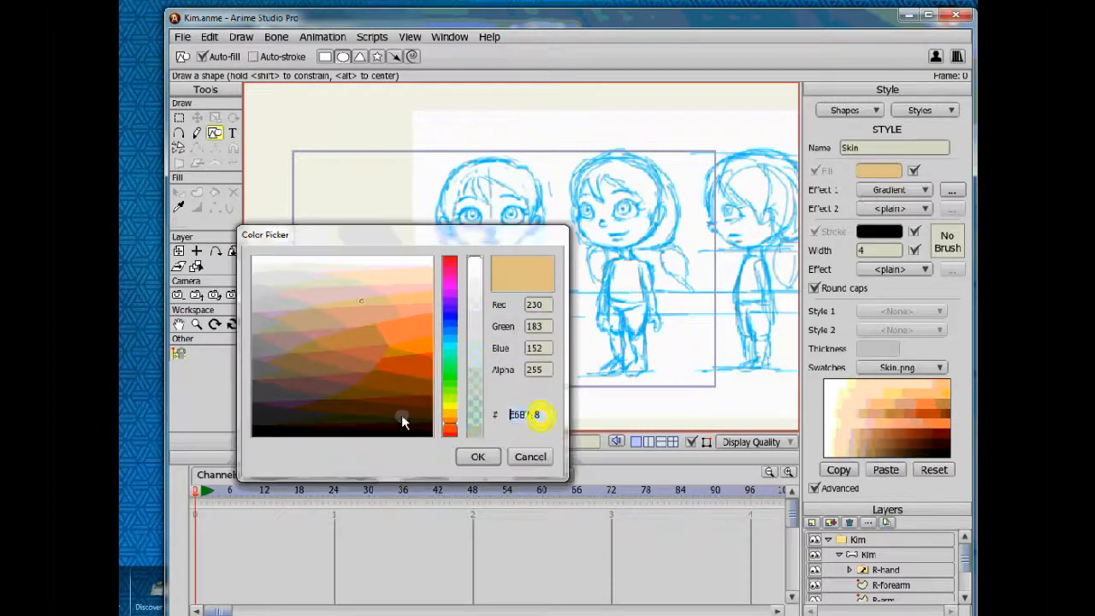
left_click(475, 457)
left_click(953, 192)
double_click(388, 377)
left_click_drag(548, 414, 498, 414)
type("DCB784")
left_click(481, 462)
Set the gradient's end colour to a darker brown shade of the same skin tone and accept the gradient.
double_click(573, 377)
double_click(538, 414)
key("ctrl+v")
left_click_drag(326, 325, 306, 366)
left_click(470, 454)
left_click(493, 396)
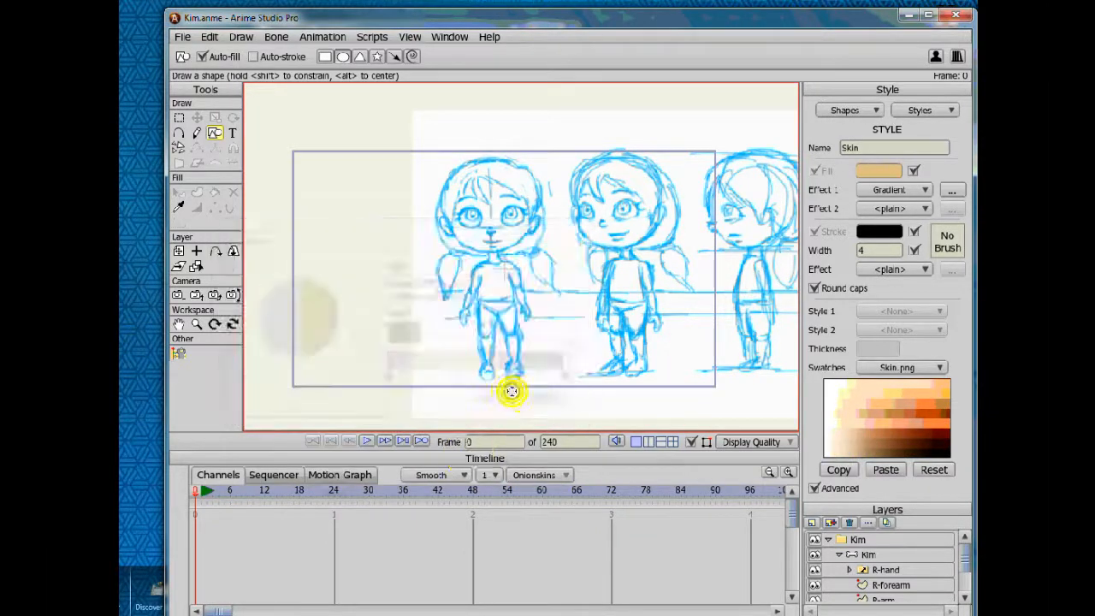
Draw an oval covering the face of the front-view sketch from the crown to the chin.
left_click_drag(440, 161, 536, 252)
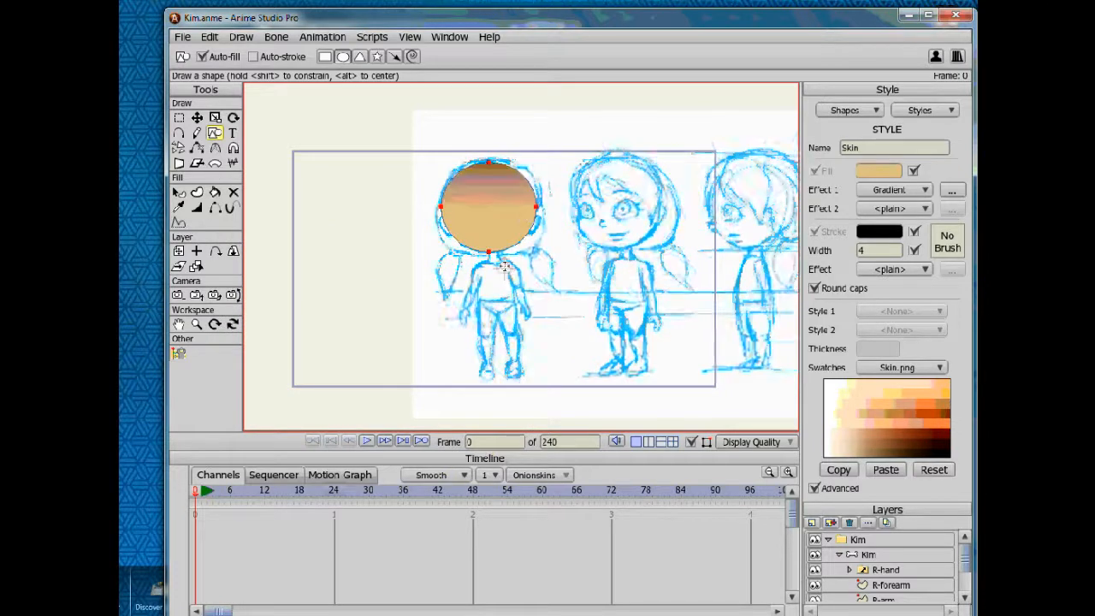
scroll(503, 264, "up", 2)
left_click(187, 37)
left_click(208, 137)
Add a point on each of the oval's lower curves with the Add Point tool.
left_click(179, 117)
left_click(178, 132)
left_click(443, 319)
left_click(552, 328)
Turn off the display of fills so the sketch shows through the face oval.
left_click(738, 445)
left_click(751, 459)
left_click(751, 509)
left_click(807, 467)
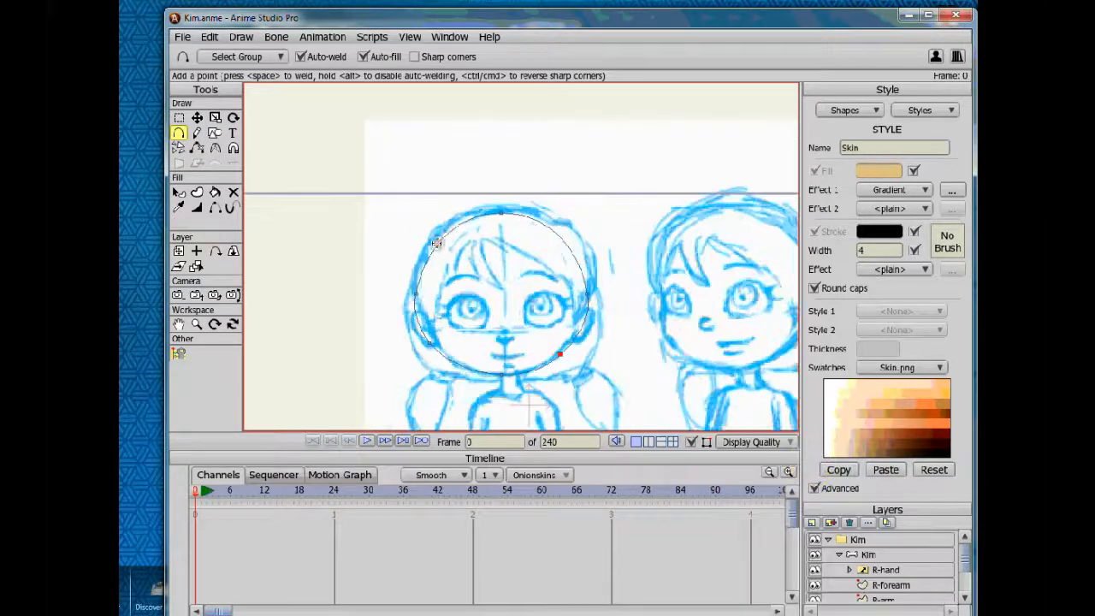
Add a point on each of the oval's upper curves and adjust the outline to the sketched head.
left_click(437, 241)
left_click(565, 242)
key("t")
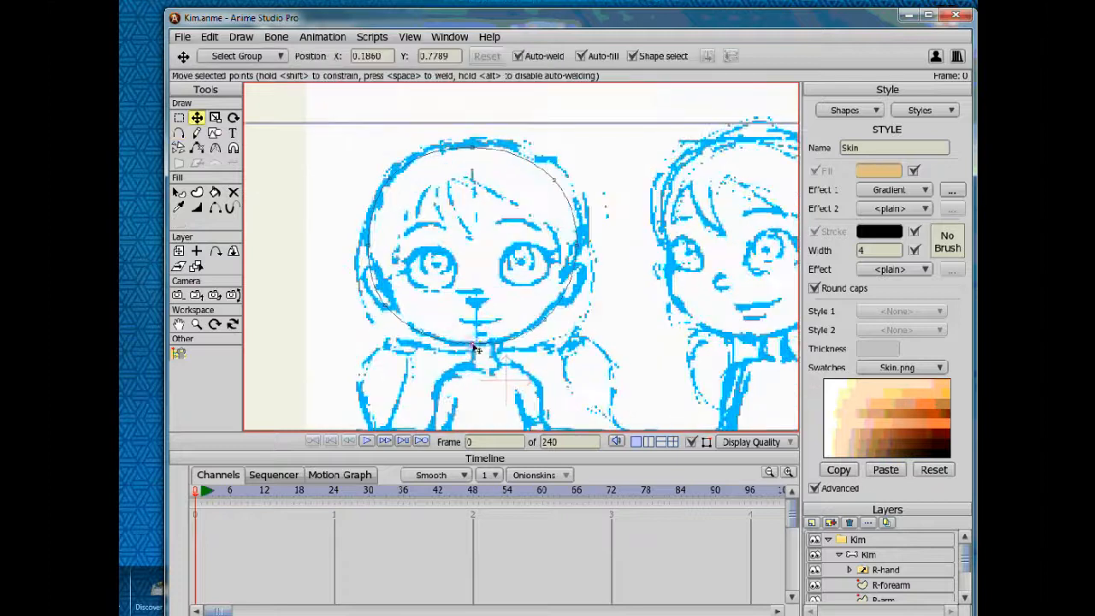
scroll(483, 343, "down", 2)
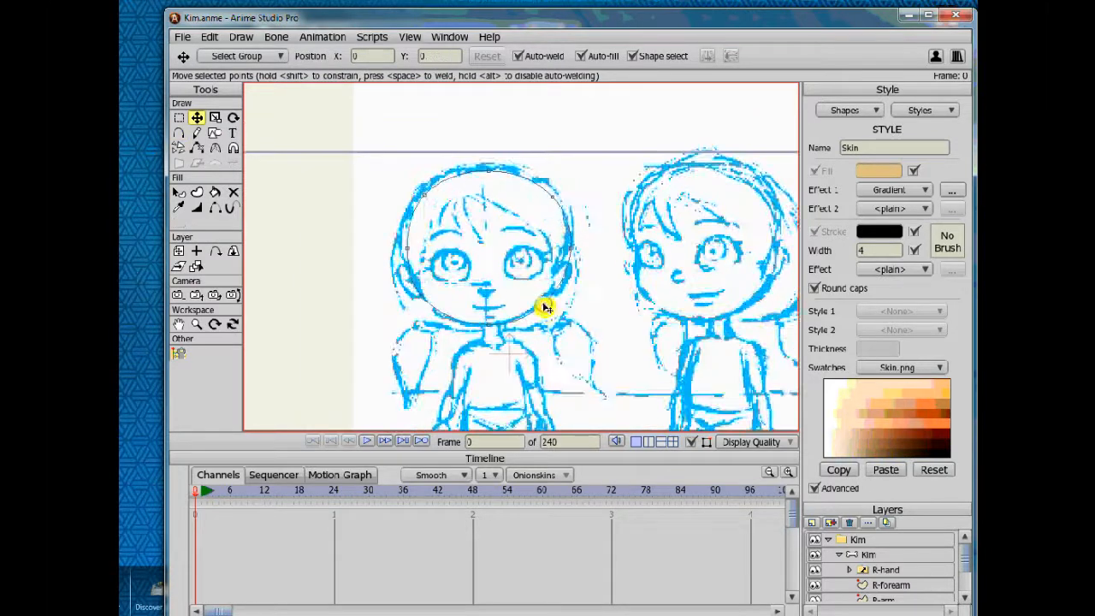
left_click(566, 248)
Add two more points to the face outline, one on each side of the chin.
key("a")
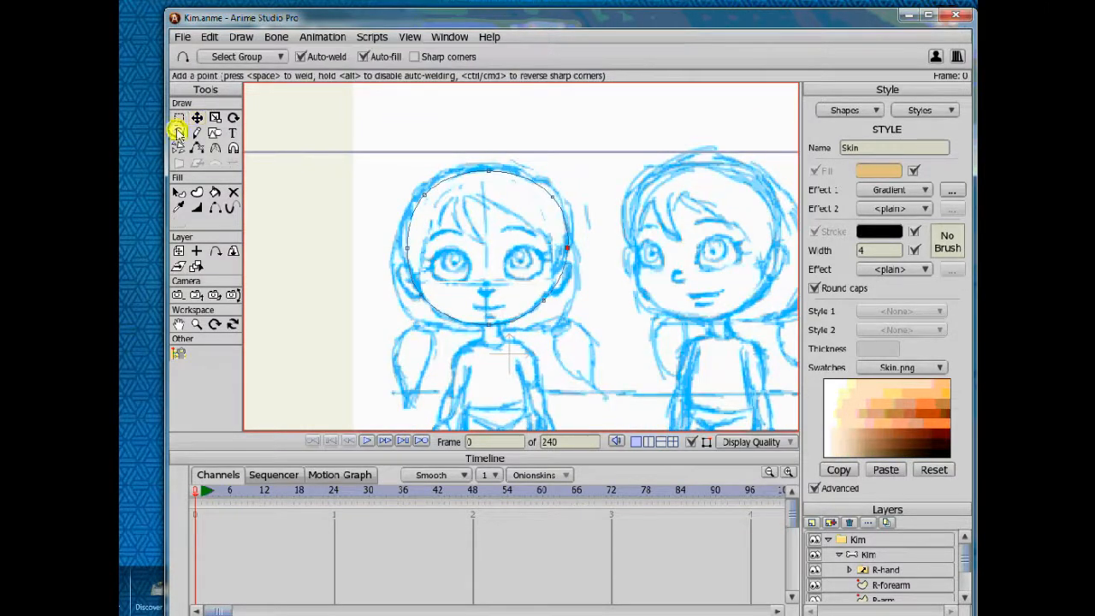
left_click(451, 318)
left_click(523, 316)
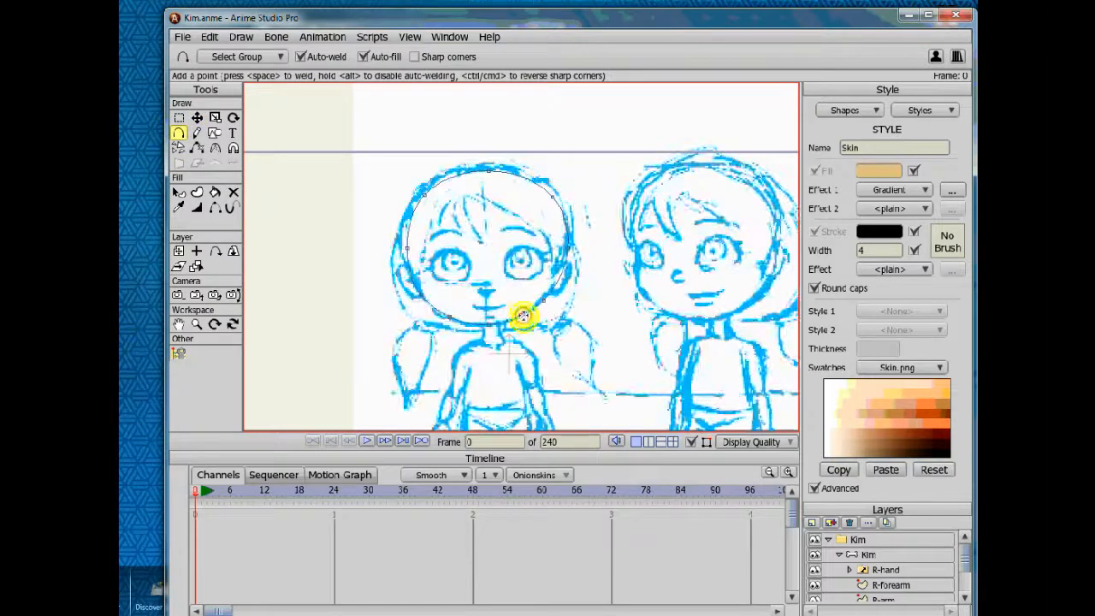
Move the chin, cheek and jaw points so the face outline follows the sketched face.
key("t")
left_click(448, 319)
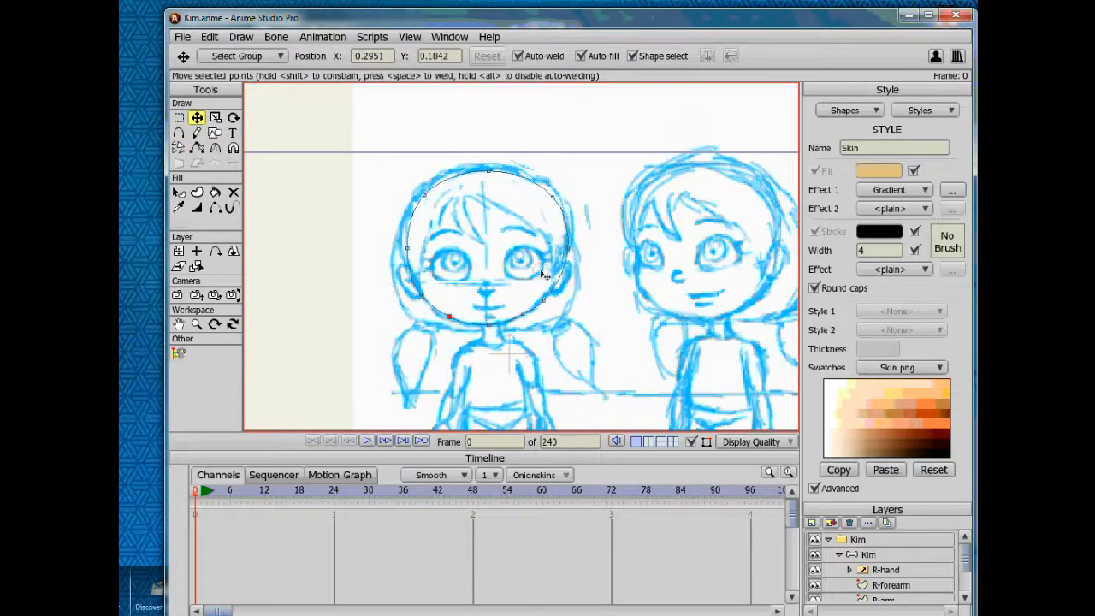
left_click(566, 248)
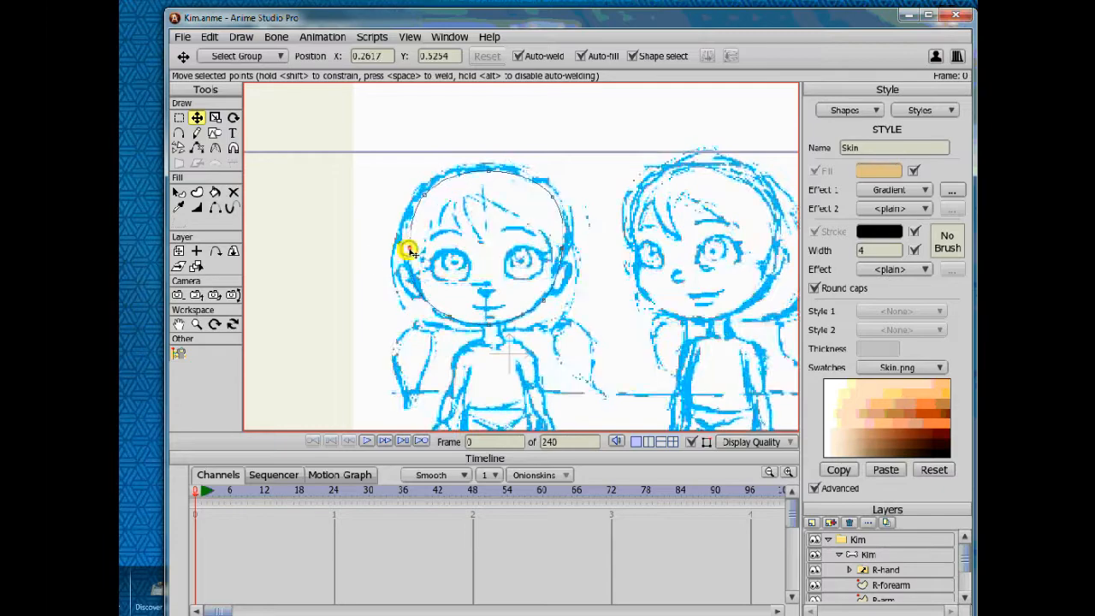
left_click(419, 292)
left_click(182, 37)
left_click(183, 37)
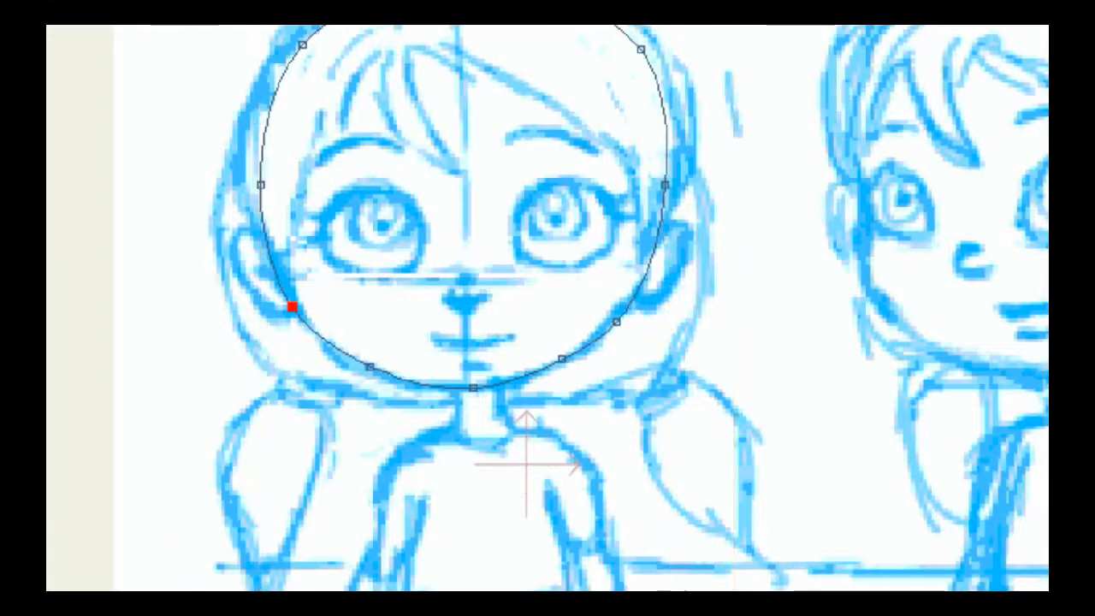
left_click_drag(611, 329, 617, 390)
scroll(618, 390, "up", 2)
scroll(617, 390, "down", 2)
left_click_drag(587, 350, 606, 390)
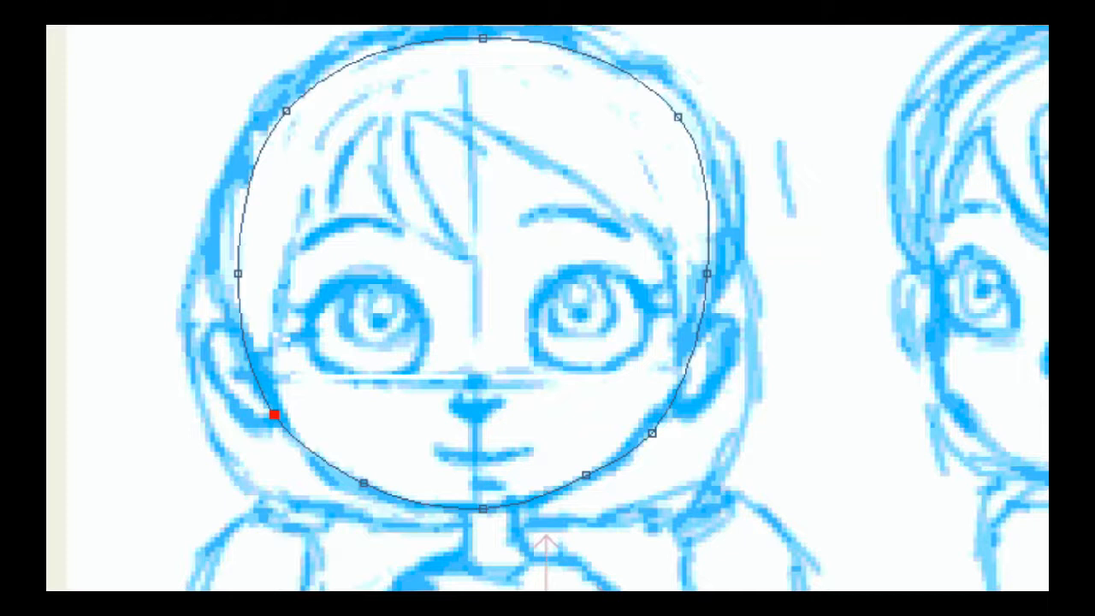
Draw a closed neck outline reaching up behind the chin and create a filled, outlined shape from it.
left_click_drag(539, 452, 501, 221)
left_click_drag(618, 257, 659, 354)
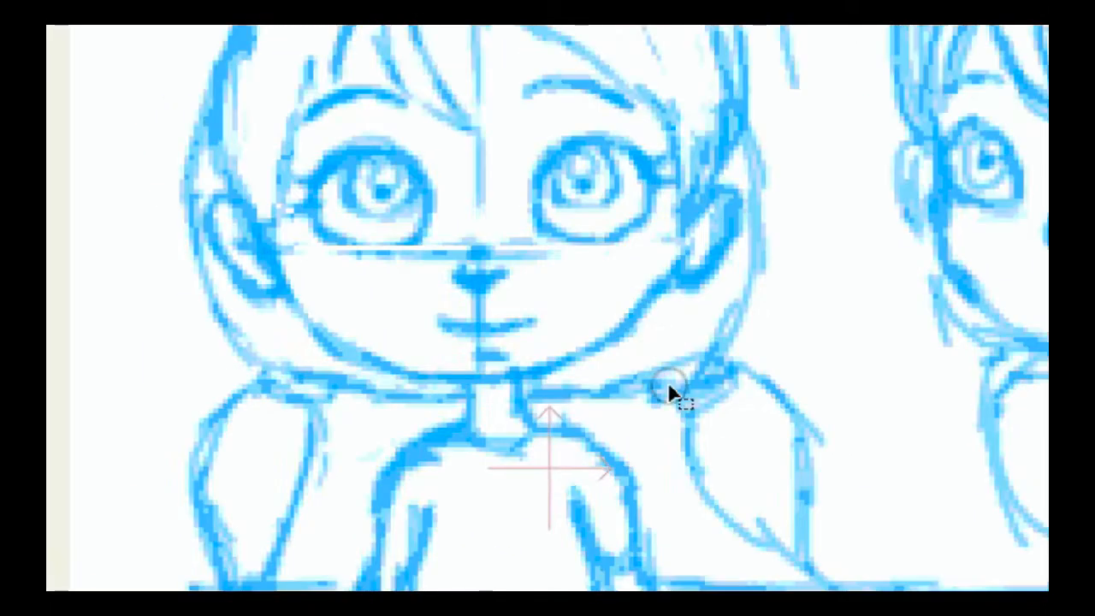
scroll(659, 355, "down", 2)
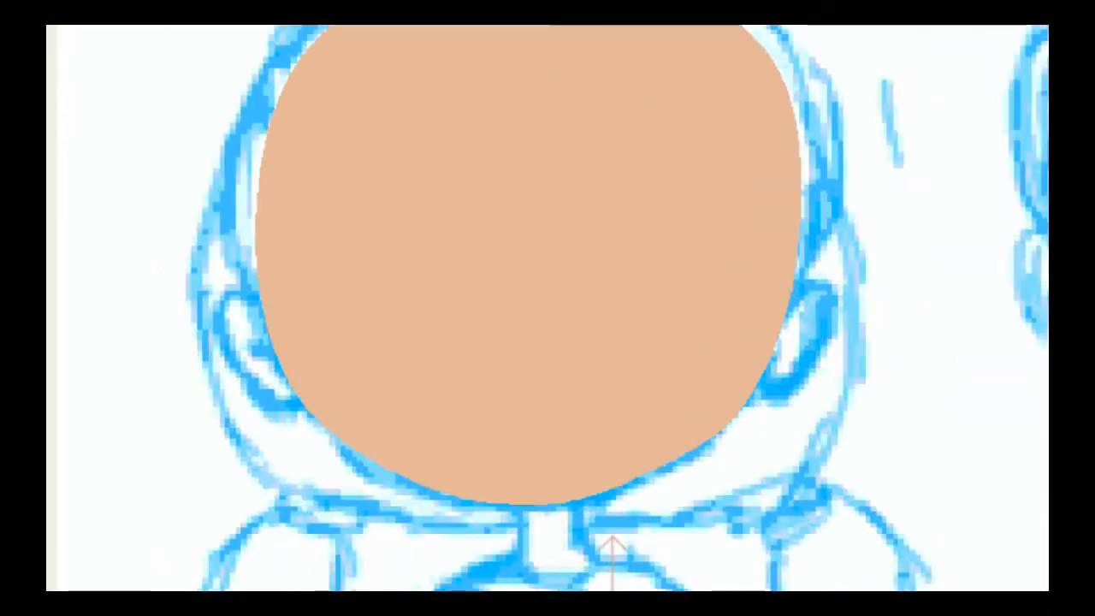
left_click_drag(601, 554, 575, 386)
scroll(575, 389, "down", 2)
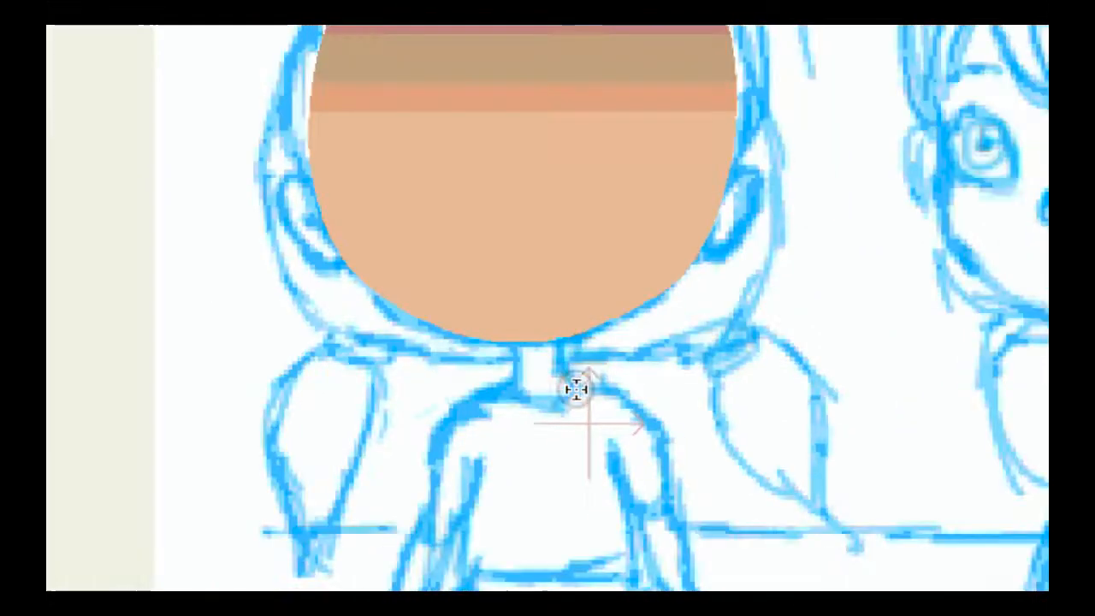
mouse_move(510, 322)
left_mouse_down()
mouse_move(525, 408)
mouse_move(512, 391)
left_mouse_up()
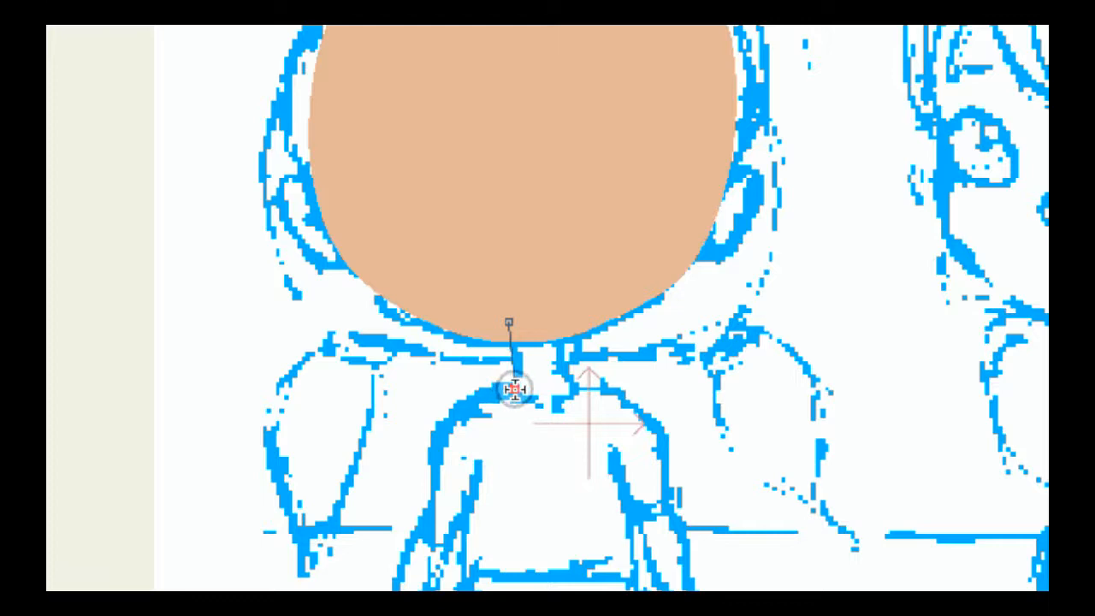
left_click_drag(509, 322, 528, 228)
left_click(554, 258)
left_click(554, 321)
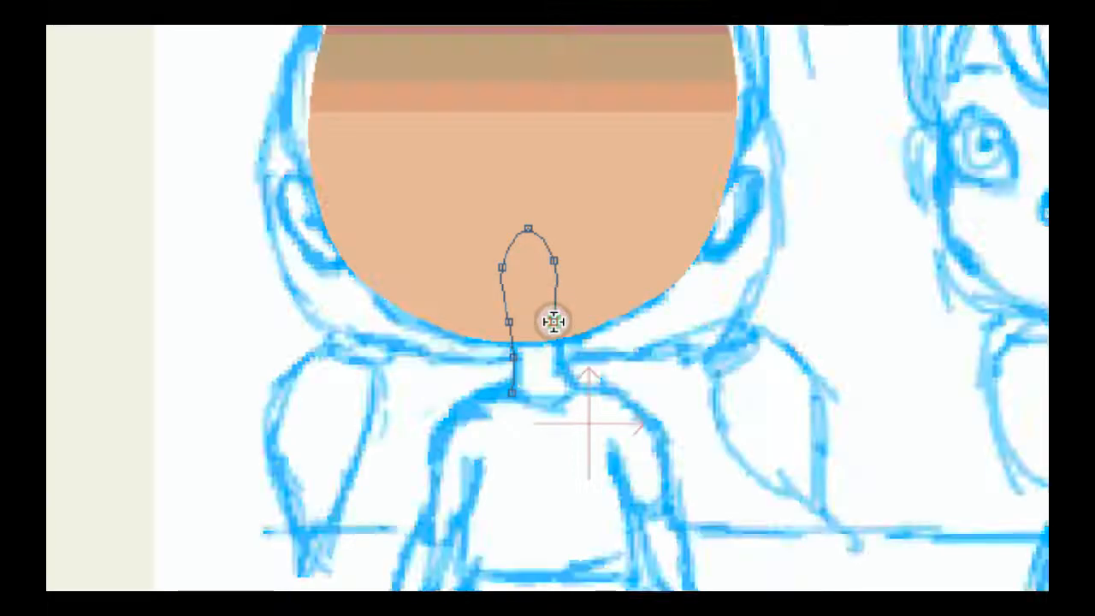
left_click(556, 367)
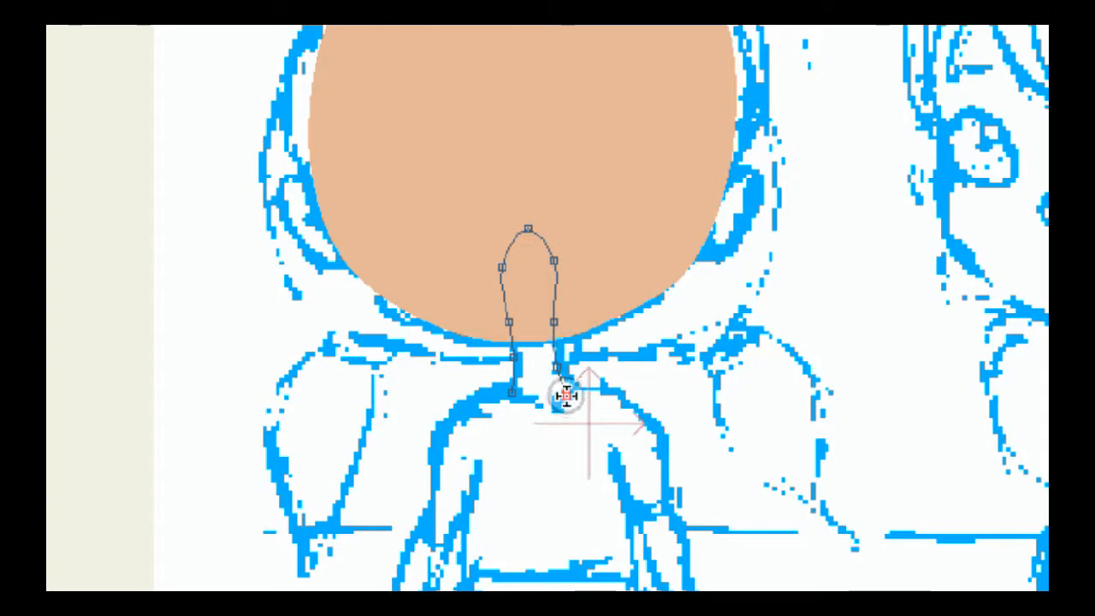
left_click(558, 400)
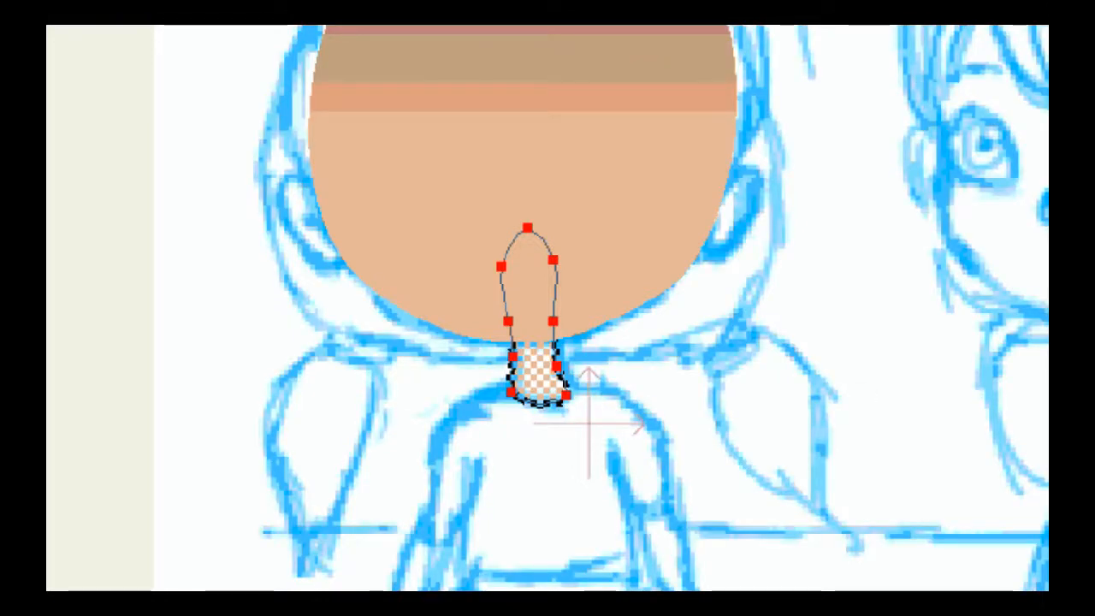
key("space")
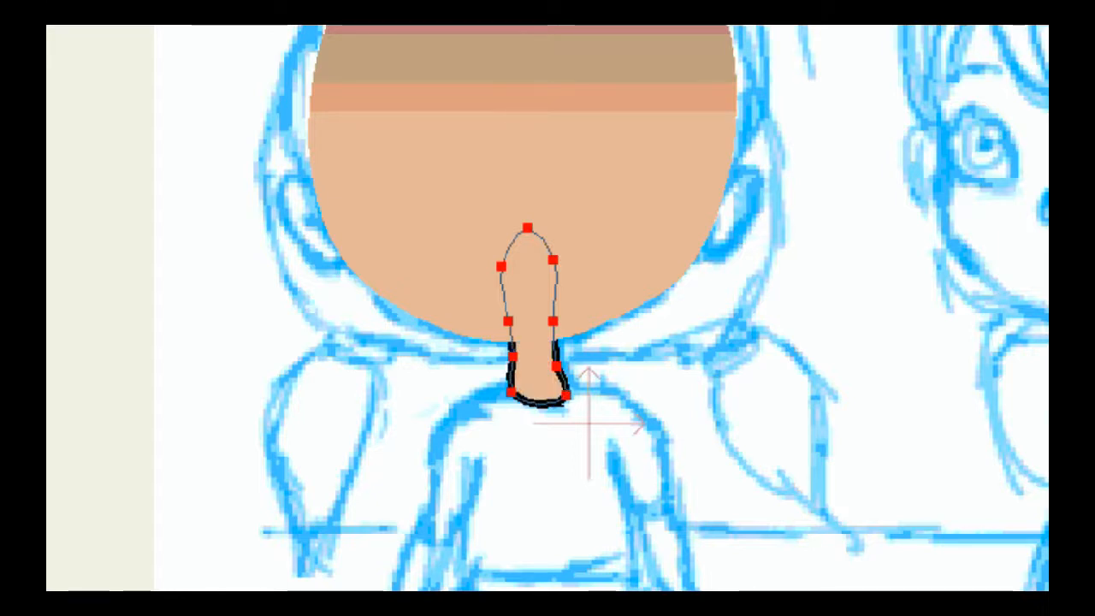
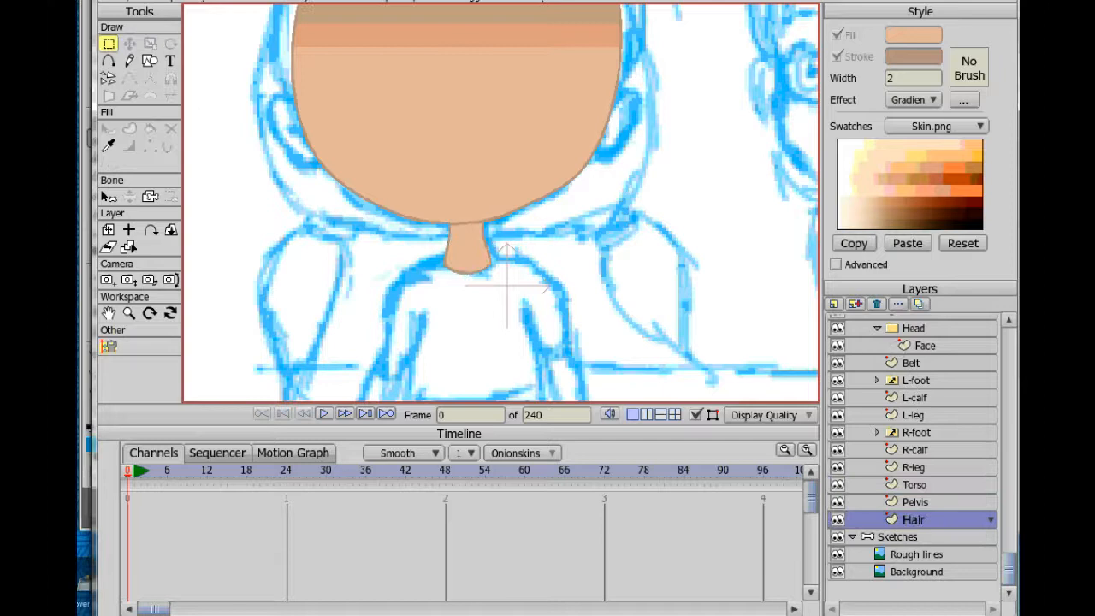
Select the Face layer and adjust the line width at points along the left jaw and cheek.
left_click_drag(370, 194, 374, 268)
left_click(427, 192)
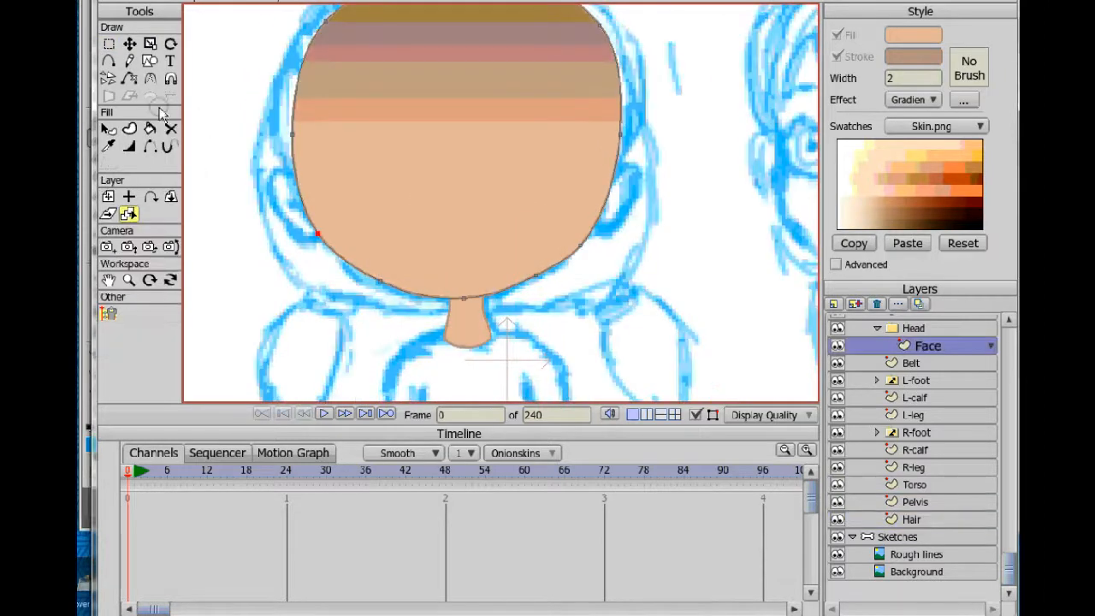
left_click(379, 280)
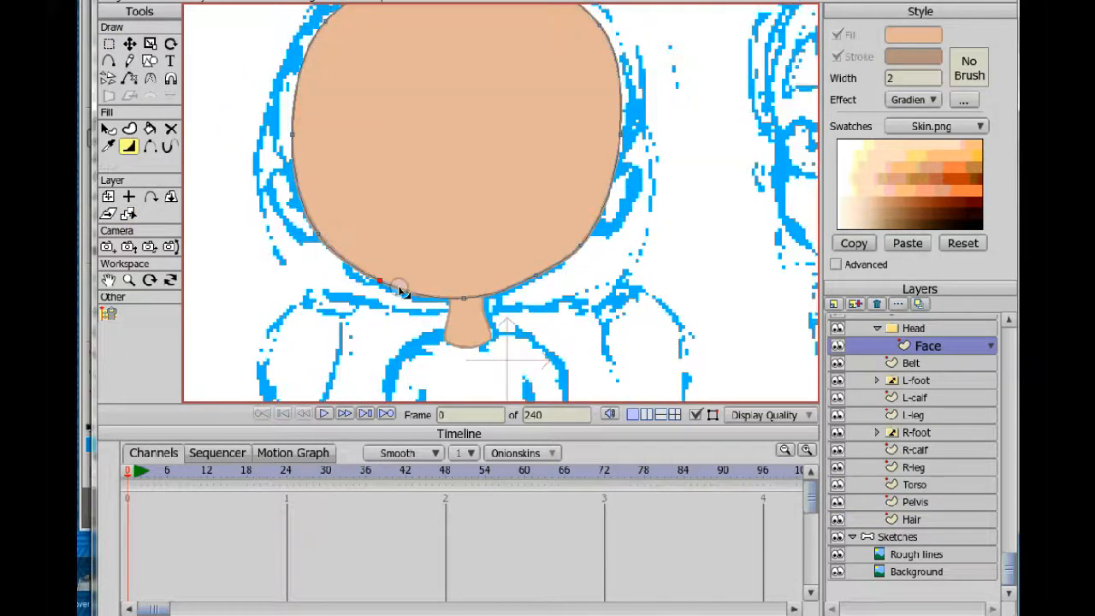
left_click(346, 132)
scroll(500, 343, "down", 3)
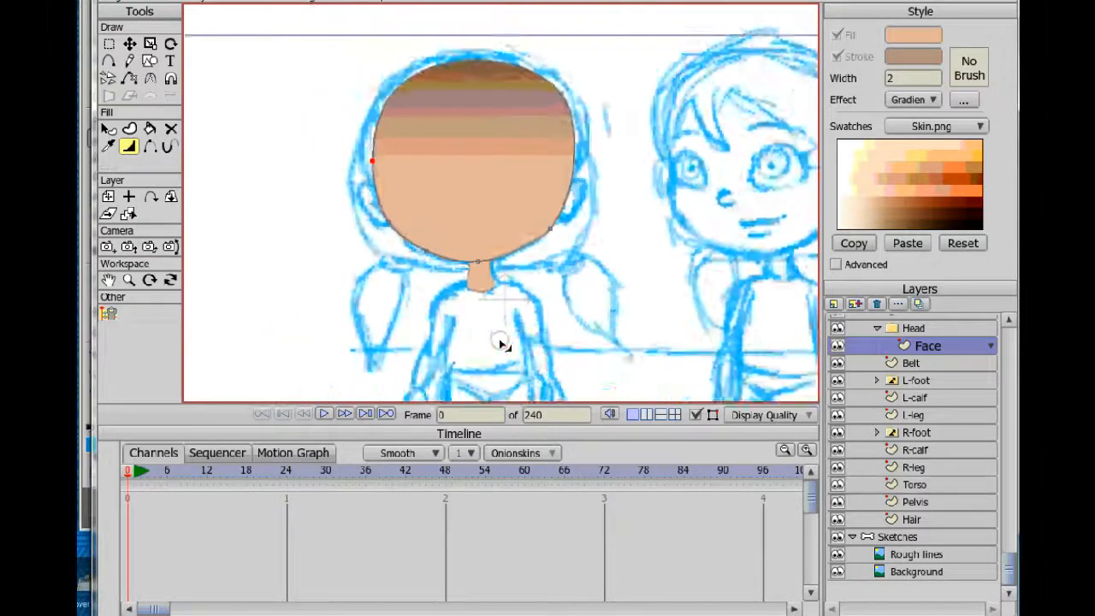
left_click_drag(500, 343, 481, 321)
Flip the whole face shape horizontally and reposition its upper-left and chin points.
key("ctrl+a")
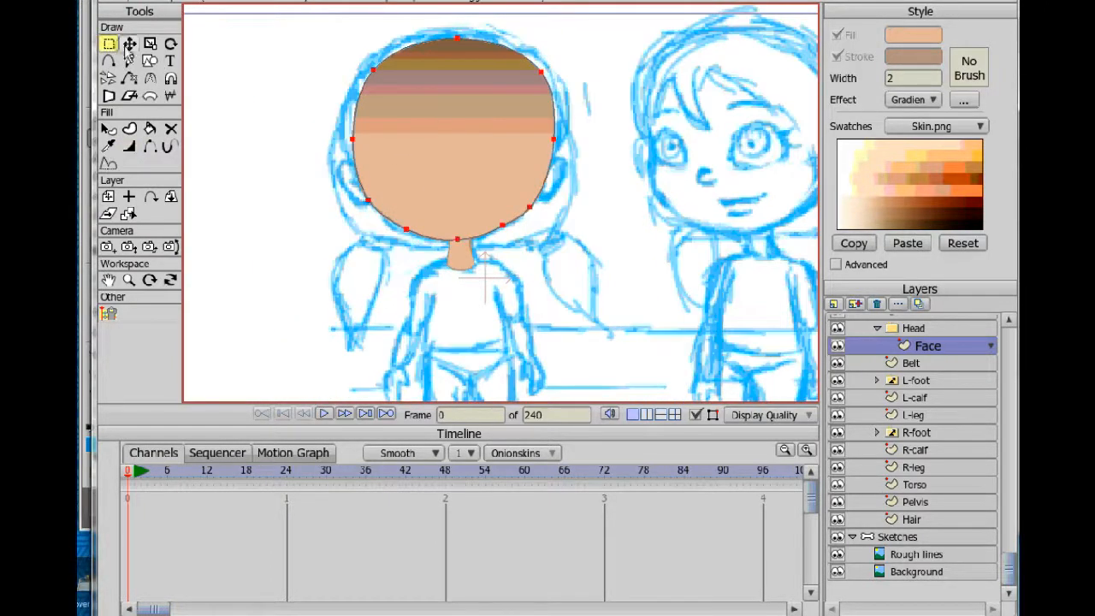
key("ctrl+d")
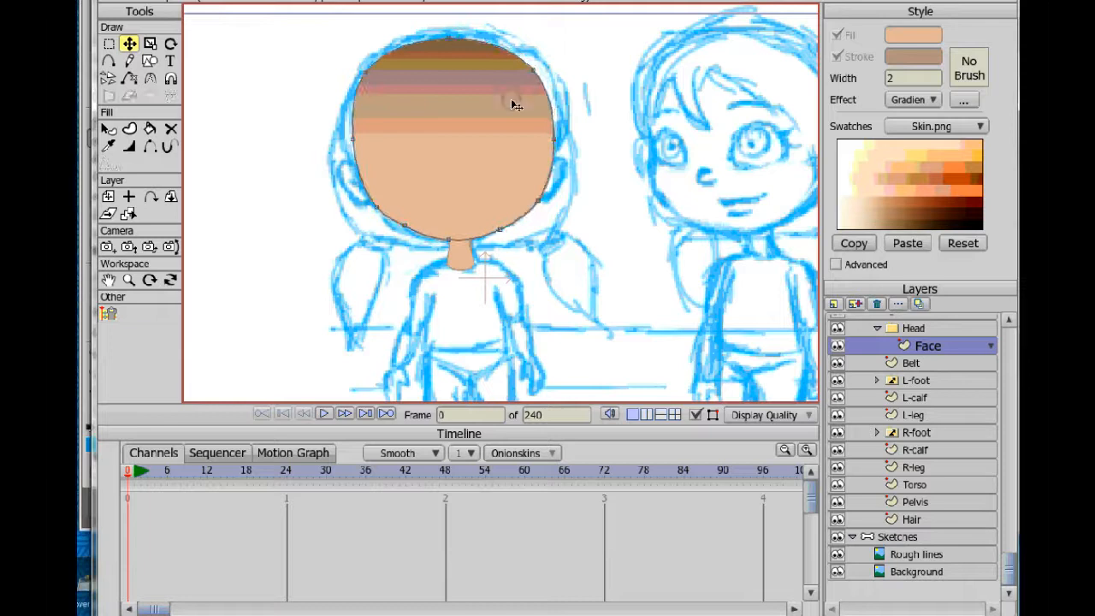
left_click(365, 71)
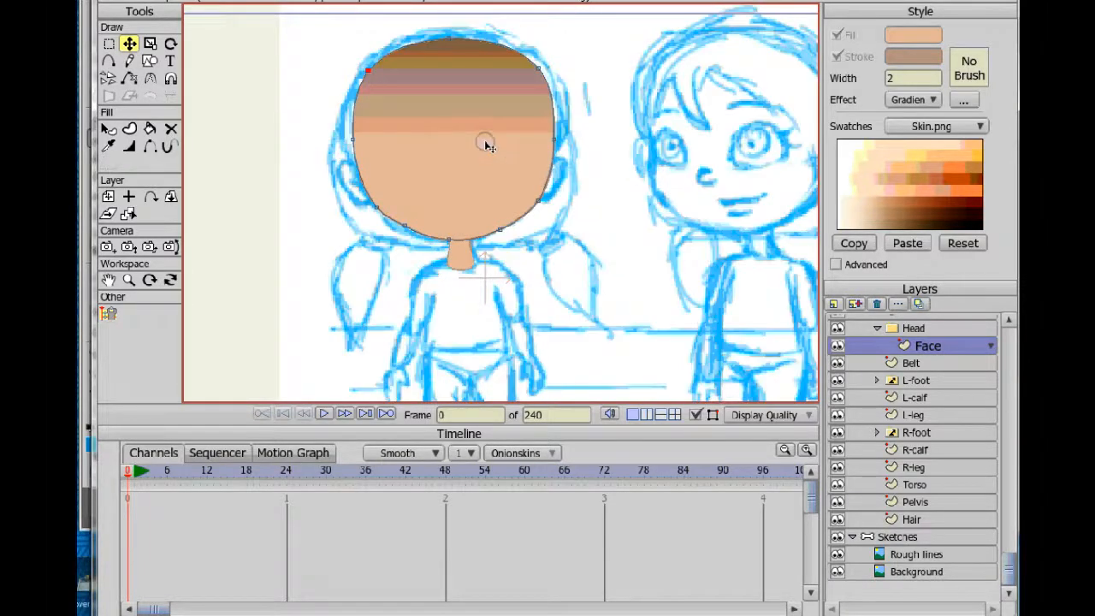
left_click(459, 238)
Flip the entire face shape horizontally once more and rotate it slightly counterclockwise.
key("ctrl+a")
key("shift+h")
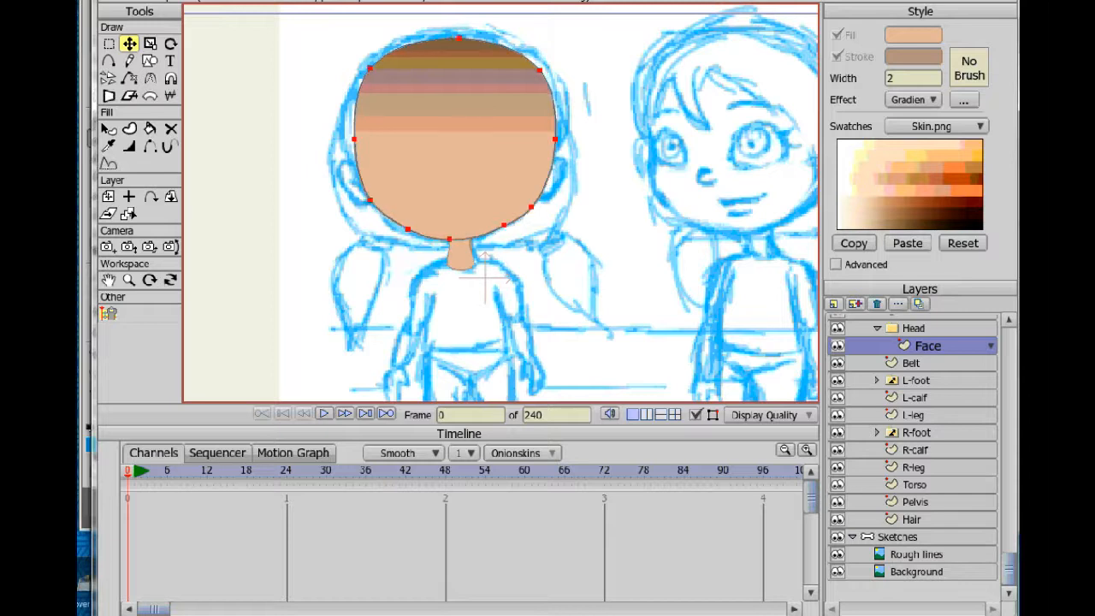
left_click(171, 43)
left_click_drag(477, 40, 467, 41)
key("Return")
left_click(129, 44)
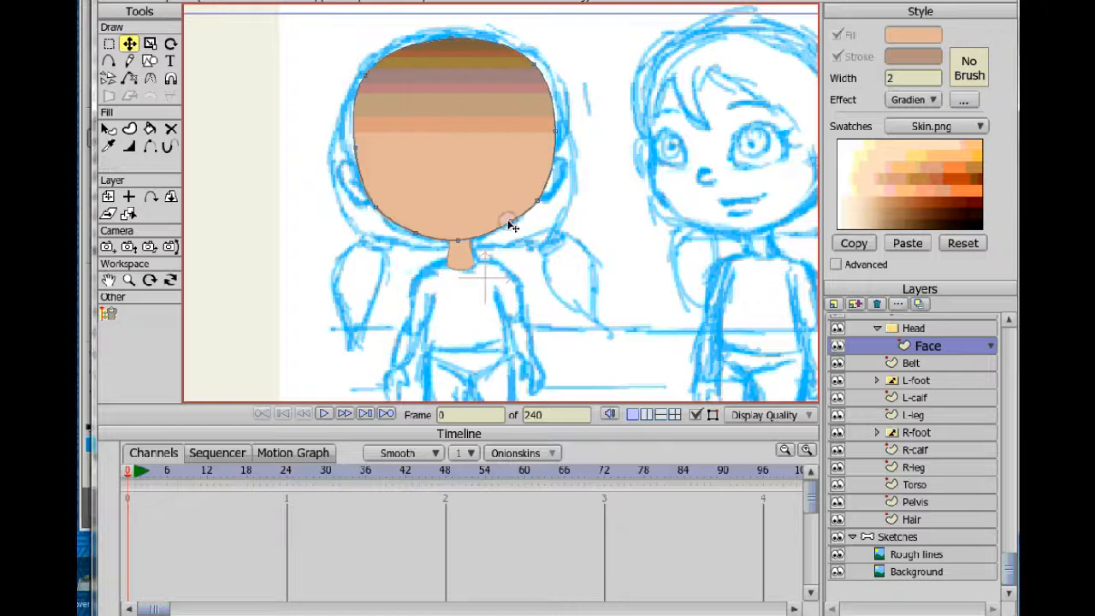
Adjust the point on the left edge of the face outline and save the project.
left_click(352, 139)
key("ctrl+s")
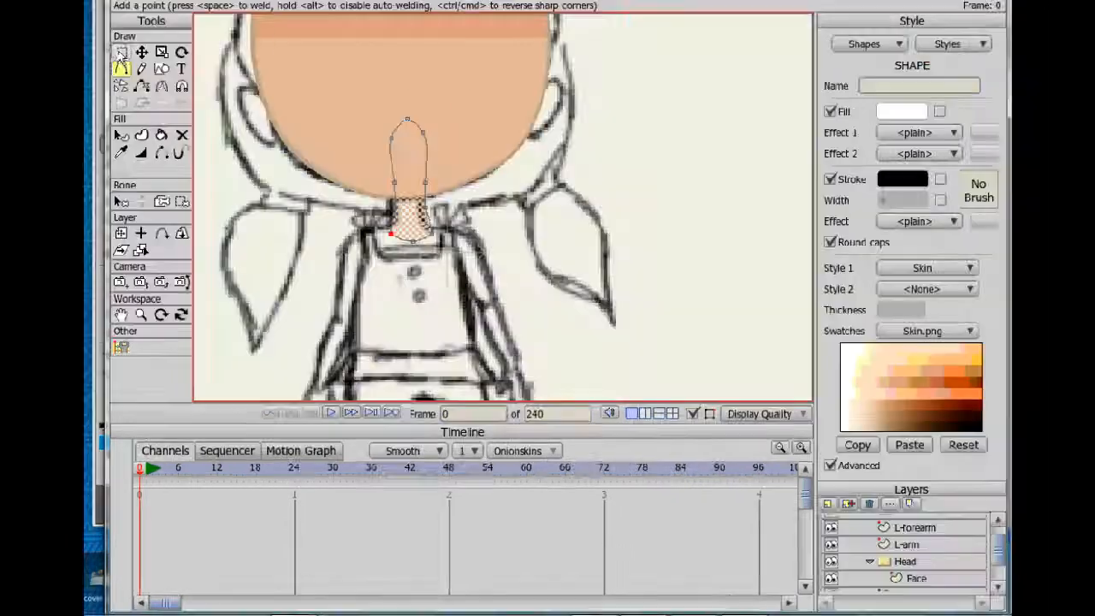
Create a new style named Shirt with a reddish fill colour, hex D66A6A.
left_click(122, 53)
left_click(952, 43)
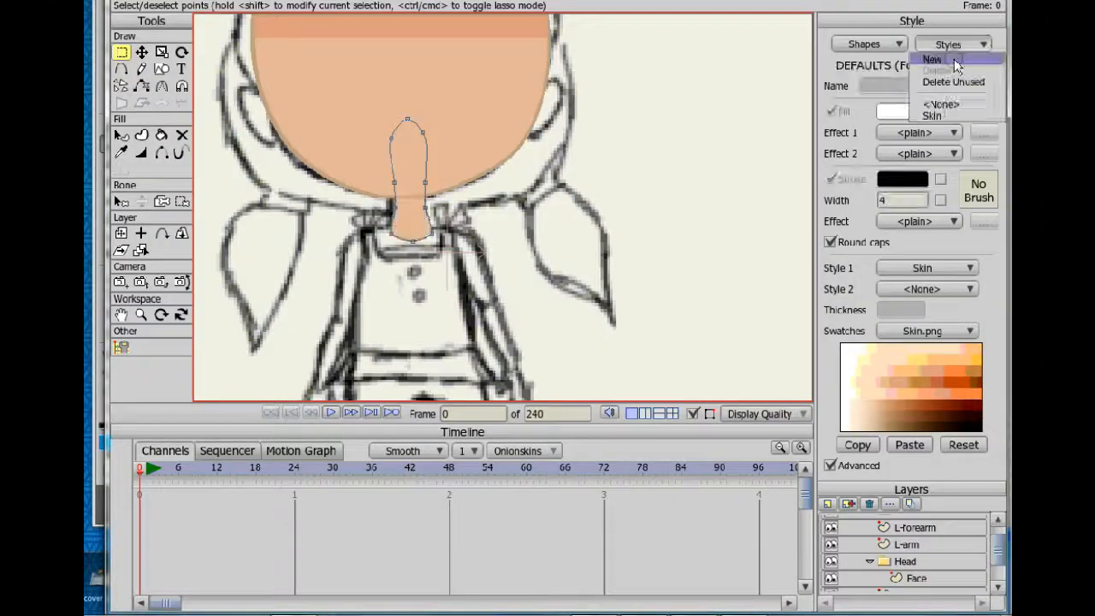
left_click(955, 63)
left_click(907, 84)
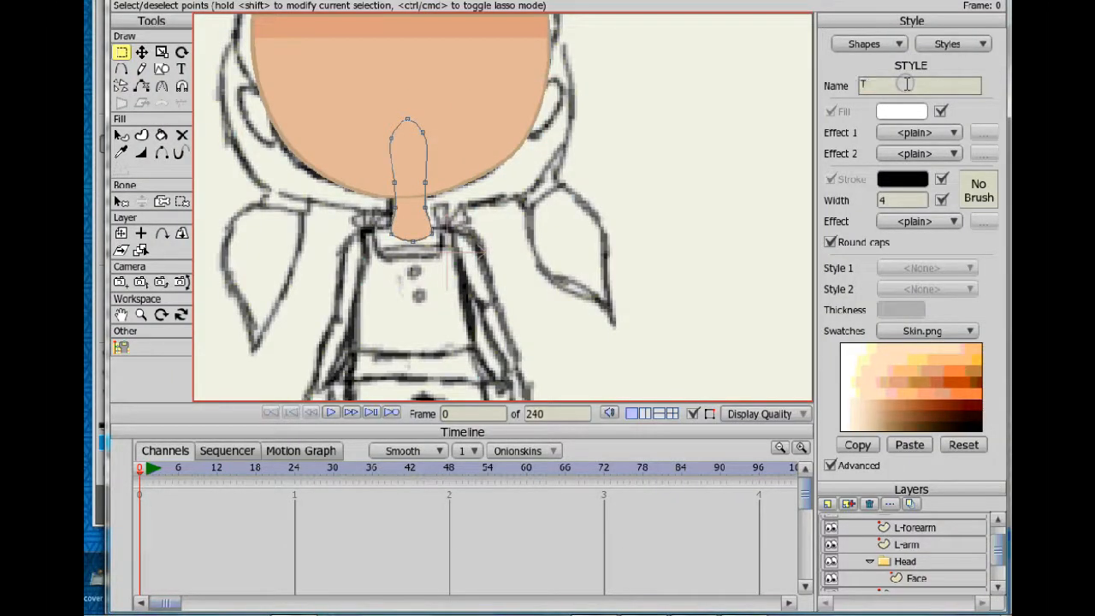
type("Shirt")
left_click(906, 112)
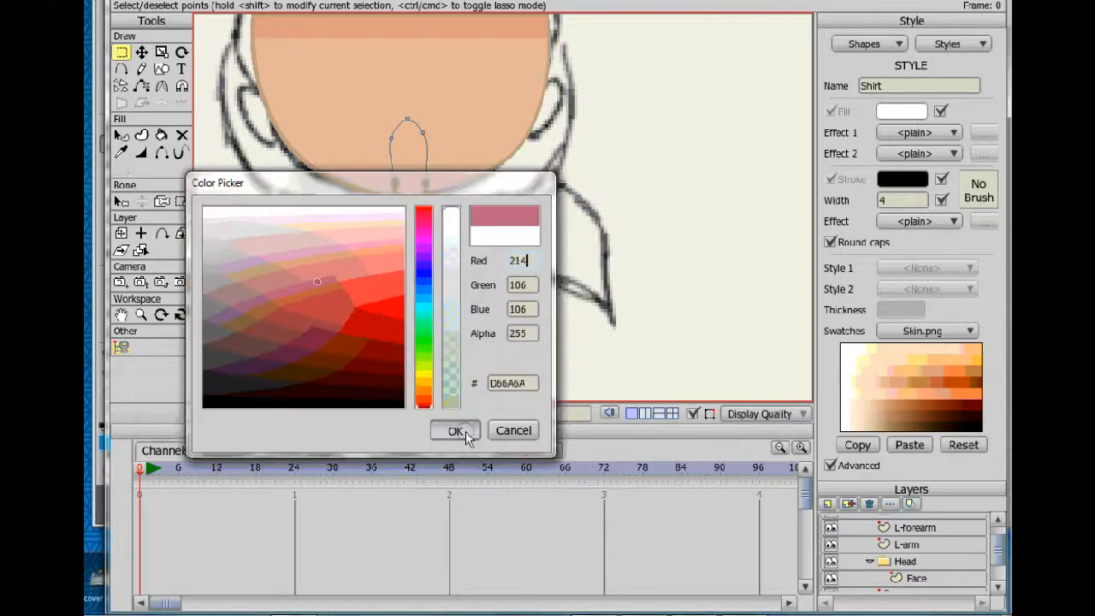
left_click(466, 432)
Give the Shirt style a gradient first effect running from a red tone to a dark brown.
left_click(919, 133)
left_click(928, 204)
double_click(355, 342)
left_click(425, 214)
left_click(326, 274)
left_click(302, 285)
left_click(460, 437)
left_click(561, 343)
double_click(560, 343)
left_click(305, 335)
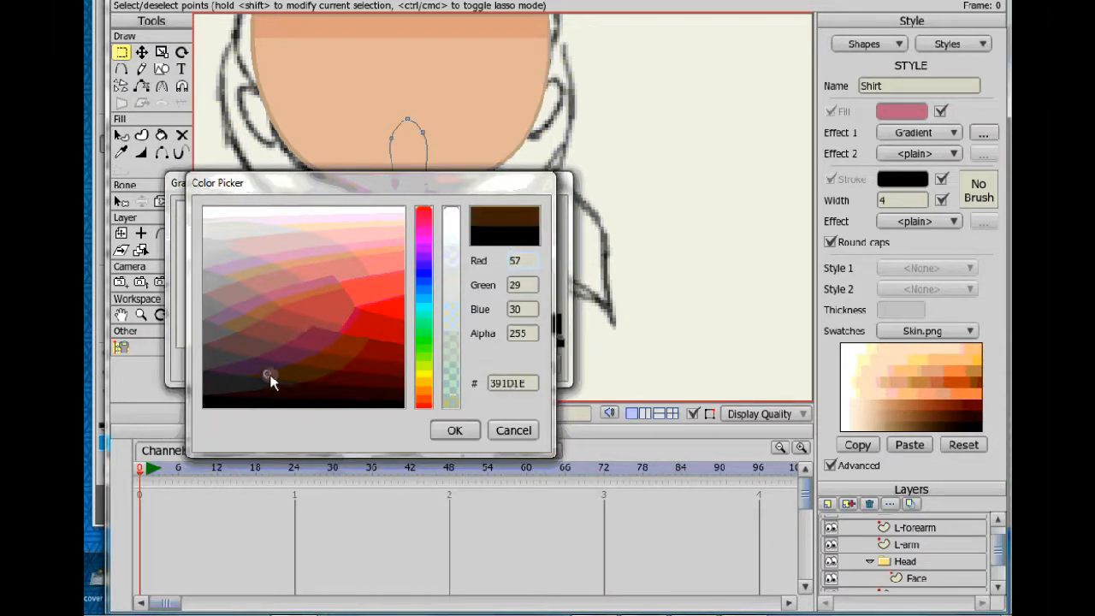
left_click(435, 429)
left_click(484, 365)
Add points to the base of the neck outline and pull them outward to form the shoulders and upper chest.
scroll(435, 320, "up", 3)
scroll(434, 320, "down", 1)
left_click(122, 68)
left_click_drag(383, 232, 363, 218)
left_click_drag(459, 233, 523, 220)
left_click_drag(416, 231, 374, 278)
left_click_drag(482, 230, 503, 271)
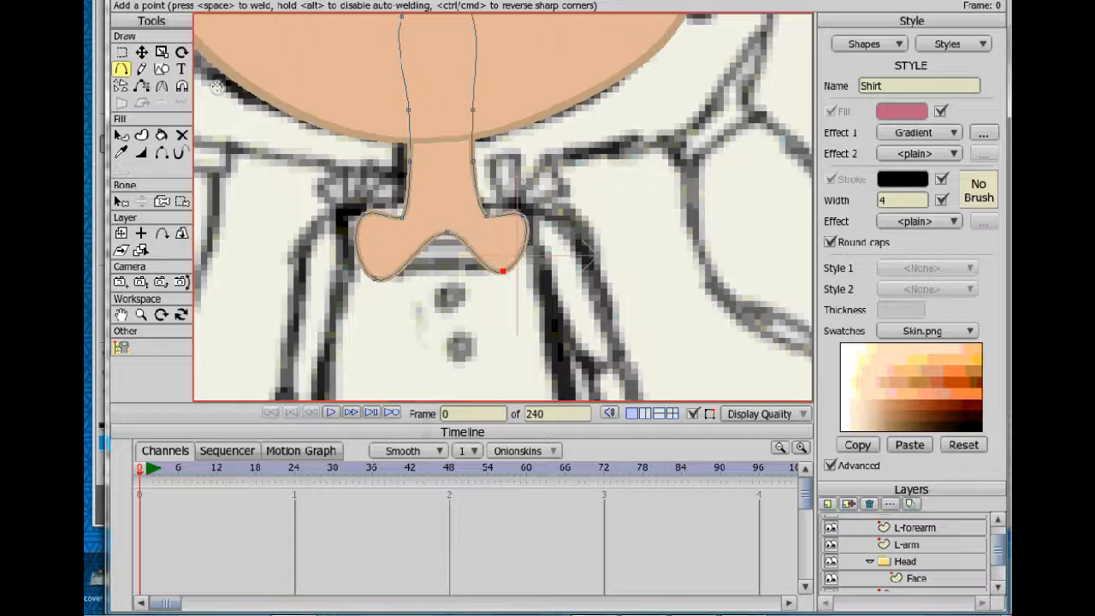
Lower the bottom centre point of the chest and raise the two corners where the neck meets the shoulders.
key("t")
left_click_drag(444, 234, 448, 289)
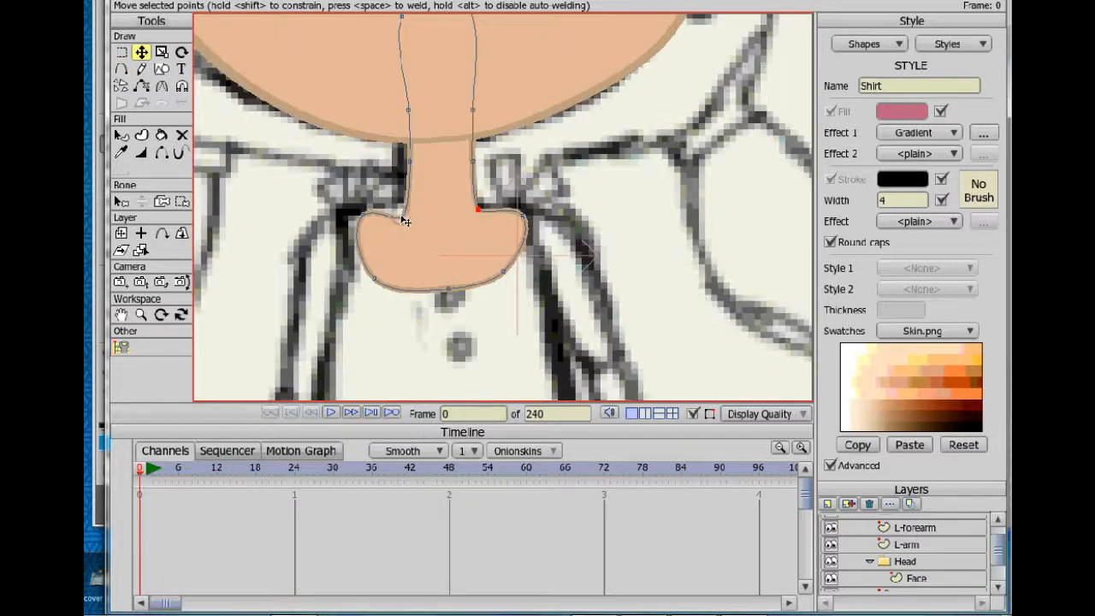
left_click_drag(402, 207, 408, 203)
left_click_drag(479, 210, 477, 203)
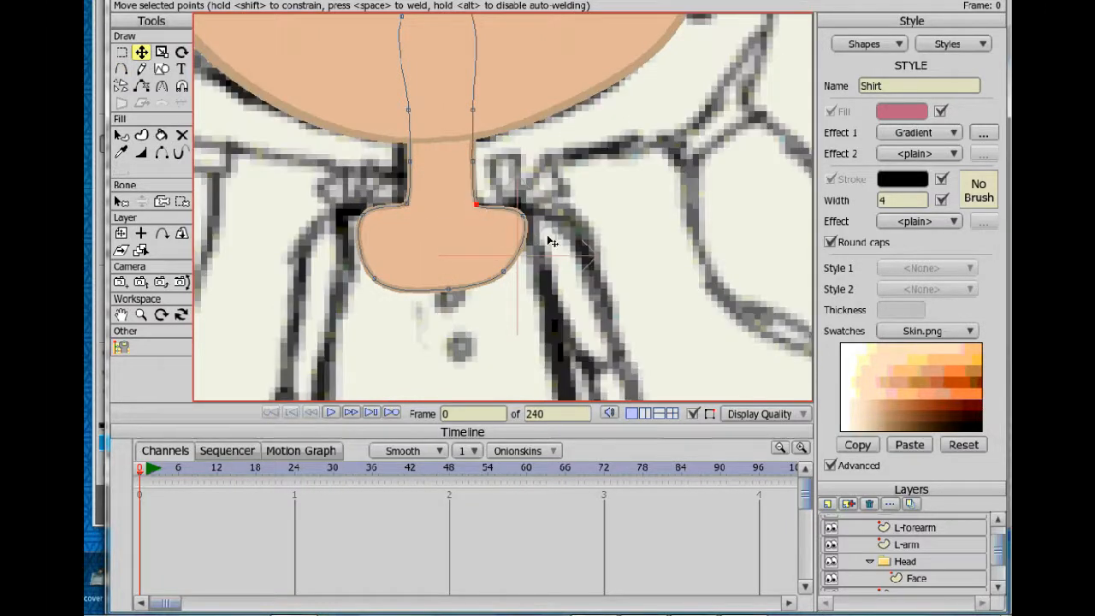
scroll(503, 210, "down", 2)
scroll(516, 219, "down", 1)
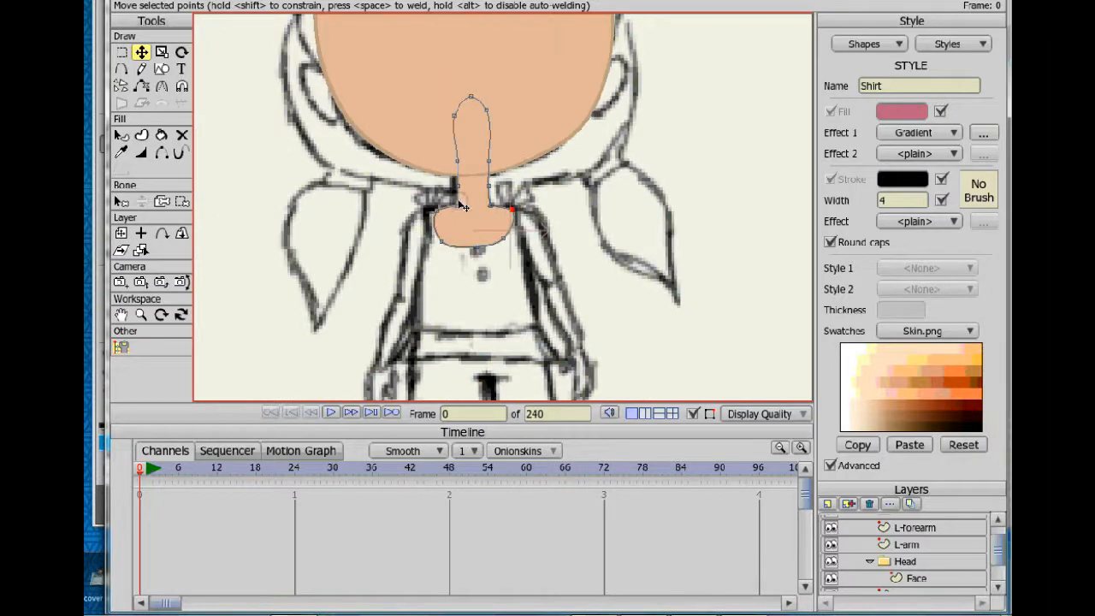
Add a point along the top of each shoulder and fine-tune the shoulder and neck corner points against the sketch.
left_click(440, 239)
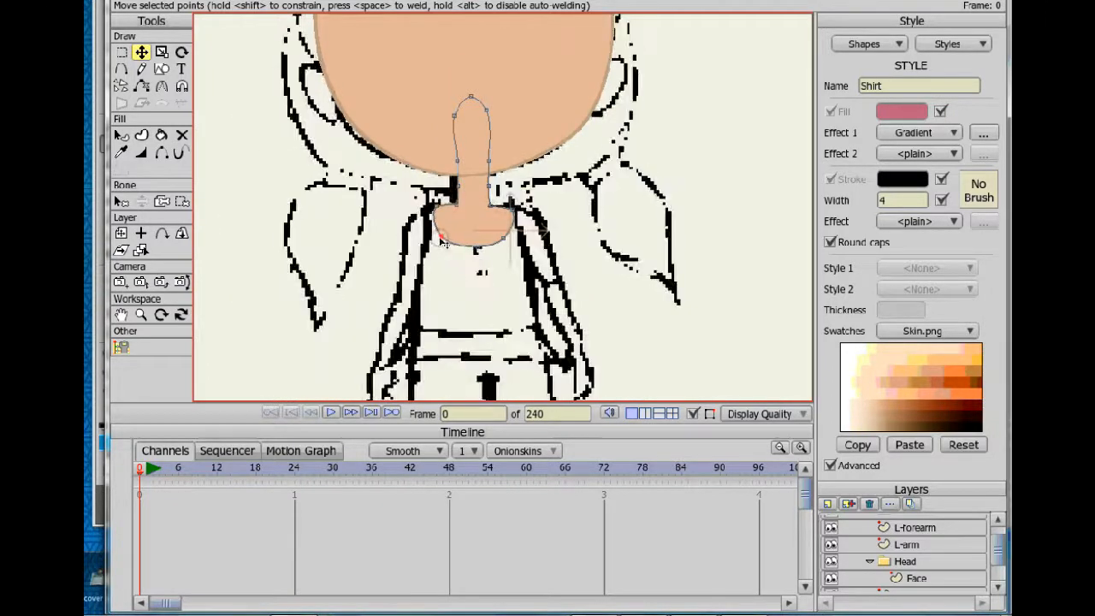
scroll(487, 253, "up", 3)
left_click(120, 69)
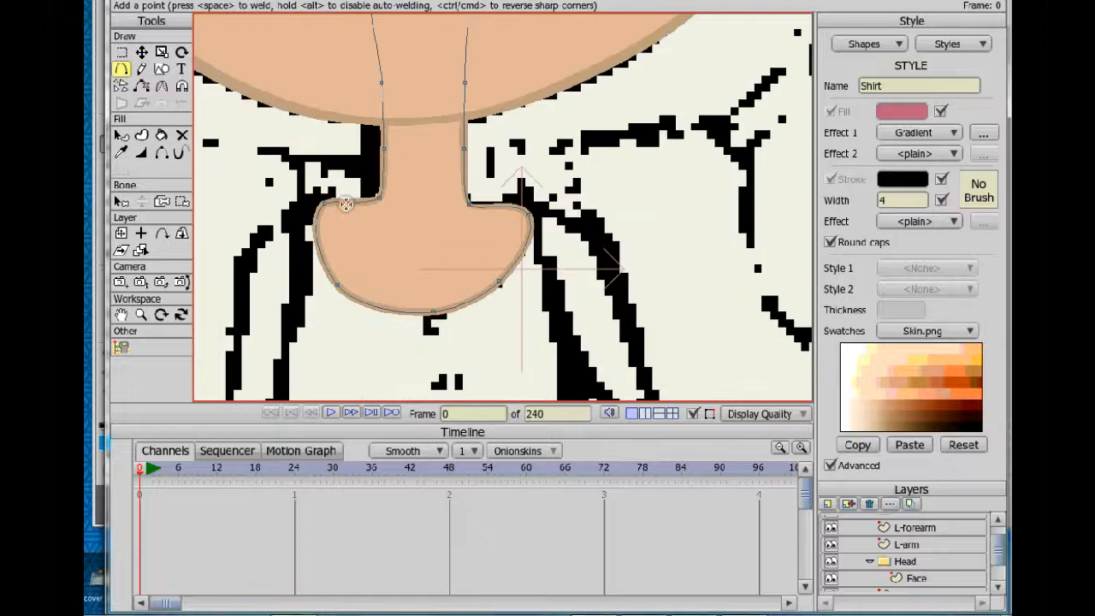
left_click(496, 209)
key("t")
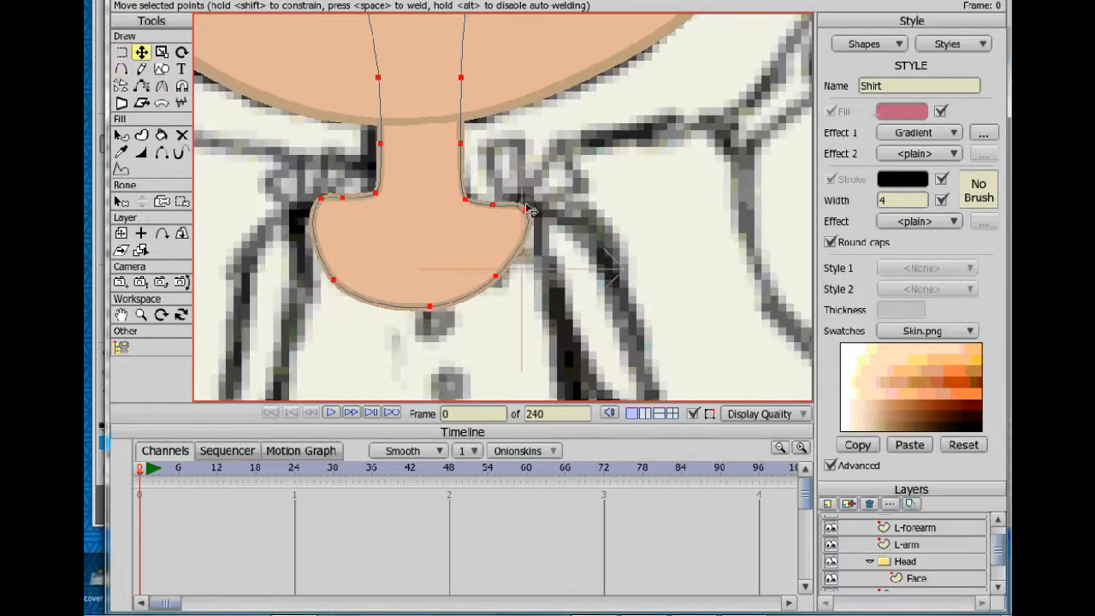
left_click_drag(530, 213, 530, 207)
scroll(499, 212, "down", 2)
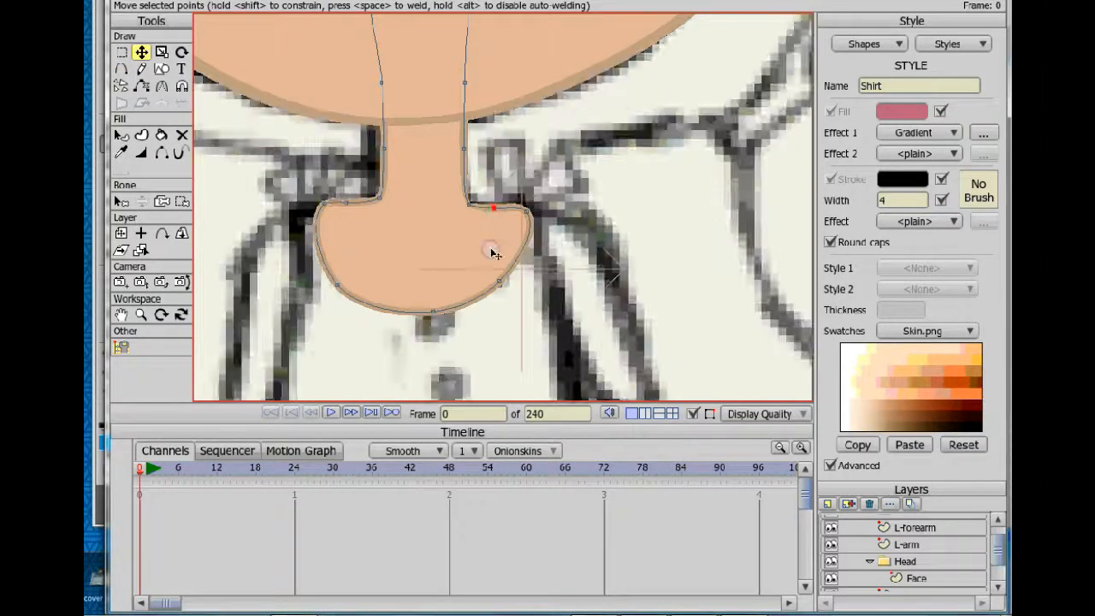
left_click(476, 202)
Set Shirt as the first style for new shapes and draw a rectangle covering the sketched torso.
left_click(161, 67)
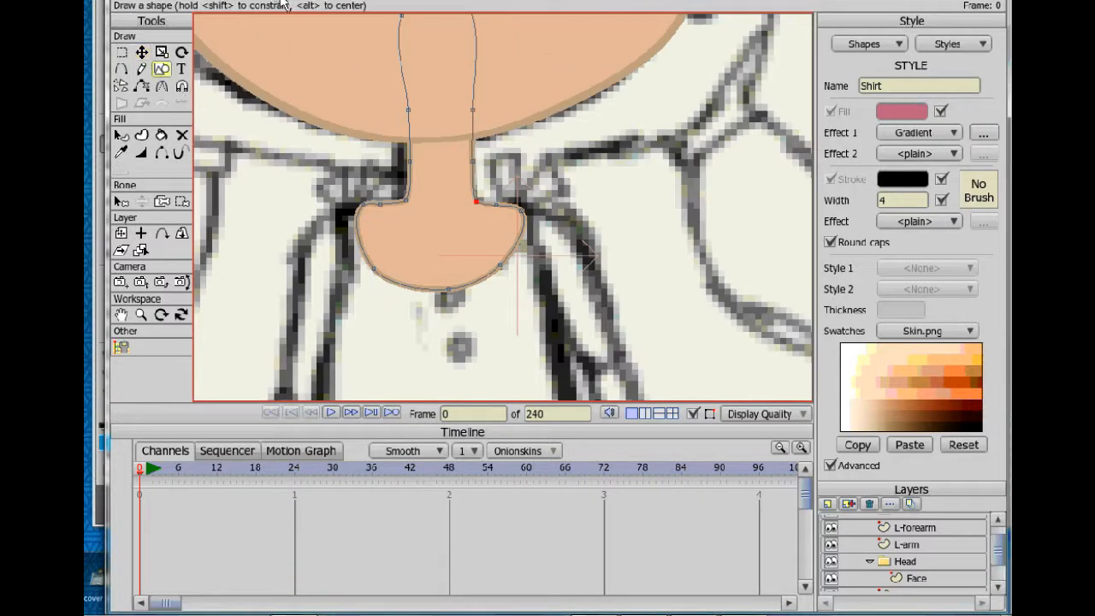
scroll(390, 120, "down", 1)
left_click(950, 45)
left_click(957, 107)
left_click(938, 268)
left_click(951, 305)
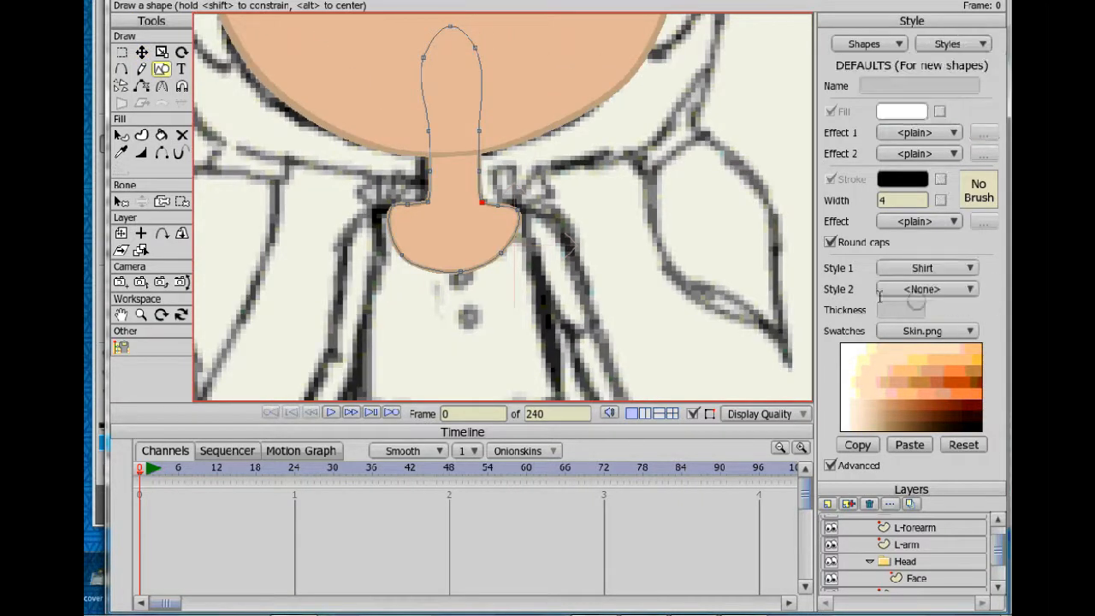
scroll(462, 257, "down", 1)
mouse_move(390, 156)
left_mouse_down()
mouse_move(519, 285)
mouse_move(533, 330)
mouse_move(527, 321)
left_mouse_up()
Reshape the shirt rectangle's corner points into a trapezoid that is narrow at the shoulders and wider at the waist.
left_click(161, 52)
left_click(537, 342)
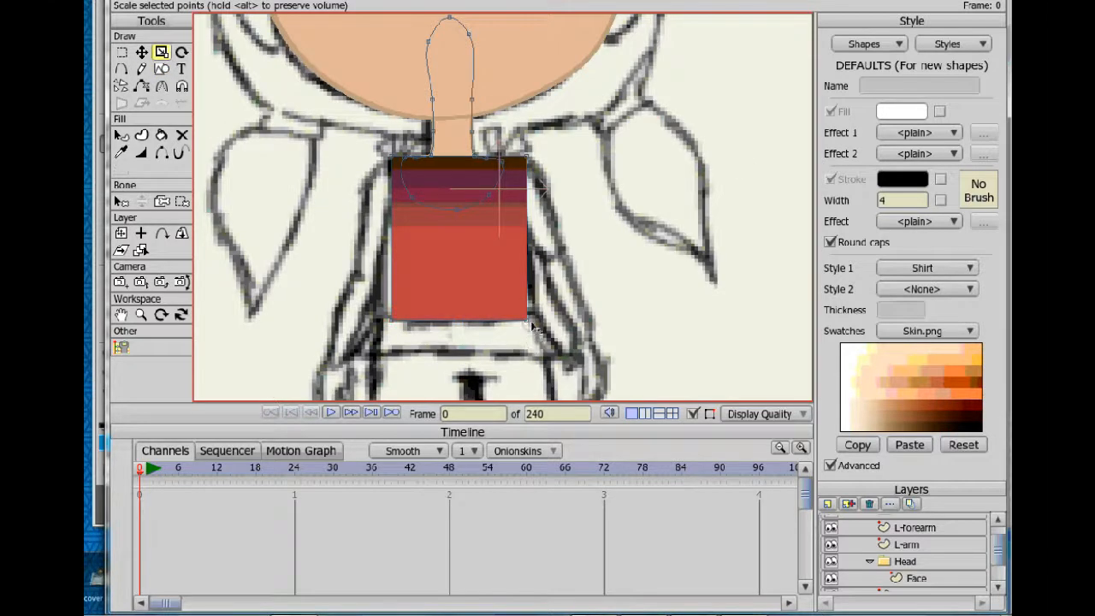
left_click(122, 53)
left_click(141, 52)
left_click_drag(390, 321, 376, 319)
left_click_drag(527, 322, 538, 325)
mouse_move(527, 158)
left_mouse_down()
mouse_move(532, 242)
mouse_move(518, 159)
mouse_move(507, 157)
left_mouse_up()
mouse_move(392, 156)
left_mouse_down()
mouse_move(305, 181)
mouse_move(311, 270)
left_mouse_up()
Add points along the shirt's upper edge to form a square neckline and adjust the curvature of its left corner.
left_click(121, 69)
scroll(428, 171, "up", 6)
left_click_drag(474, 227, 474, 286)
left_click_drag(515, 247, 484, 181)
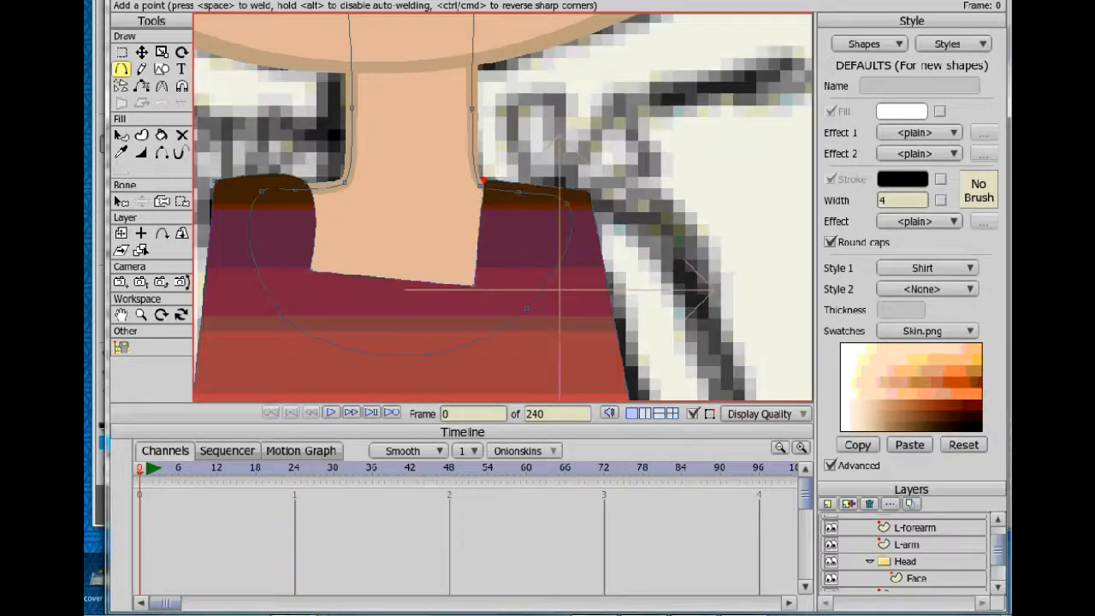
left_click(163, 88)
left_click_drag(306, 178, 261, 178)
Shift the right side of the shirt's neckline outward.
scroll(476, 232, "down", 3)
left_click(142, 52)
key("ctrl+a")
left_click_drag(484, 263, 502, 253)
key("ctrl+z")
left_click_drag(490, 191, 501, 191)
Hide the Torso layer's artwork and align the four neckline corner points with the collar in the sketch.
left_click(831, 465)
left_click(831, 516)
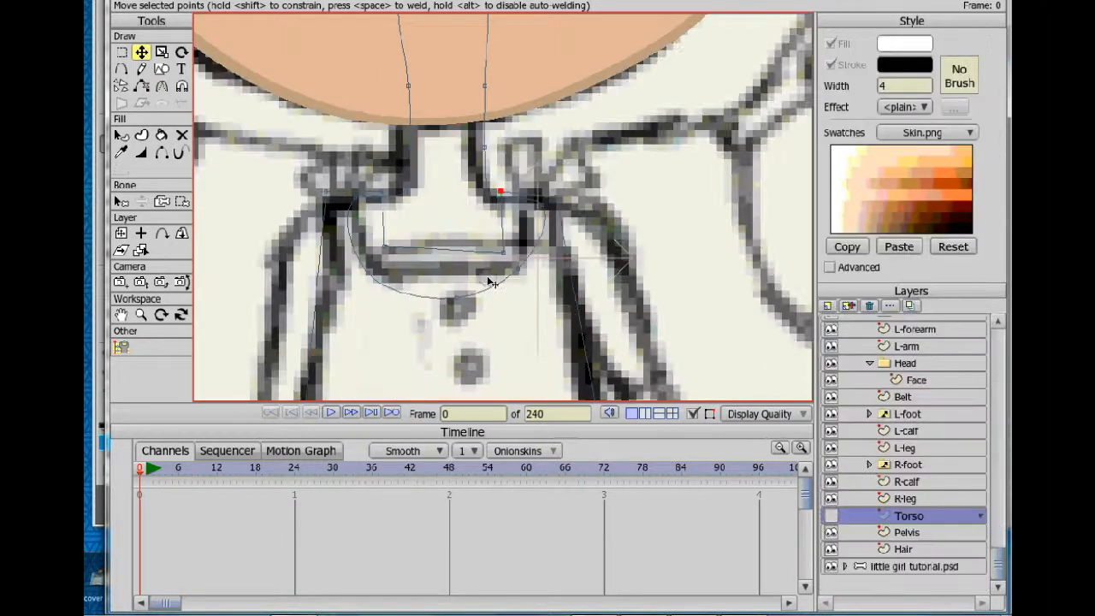
left_click_drag(502, 253, 512, 260)
left_click_drag(501, 191, 524, 194)
left_click_drag(515, 259, 524, 254)
left_click_drag(385, 247, 361, 252)
left_click_drag(380, 190, 363, 186)
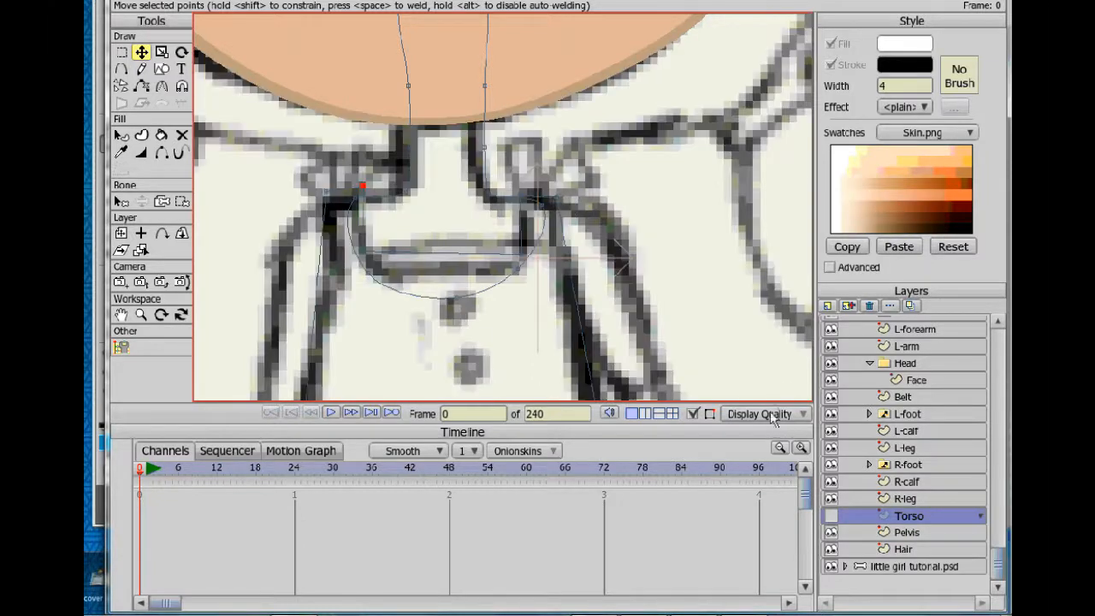
Turn off the display of paths and make the Torso layer visible again.
left_click(773, 414)
left_click(850, 519)
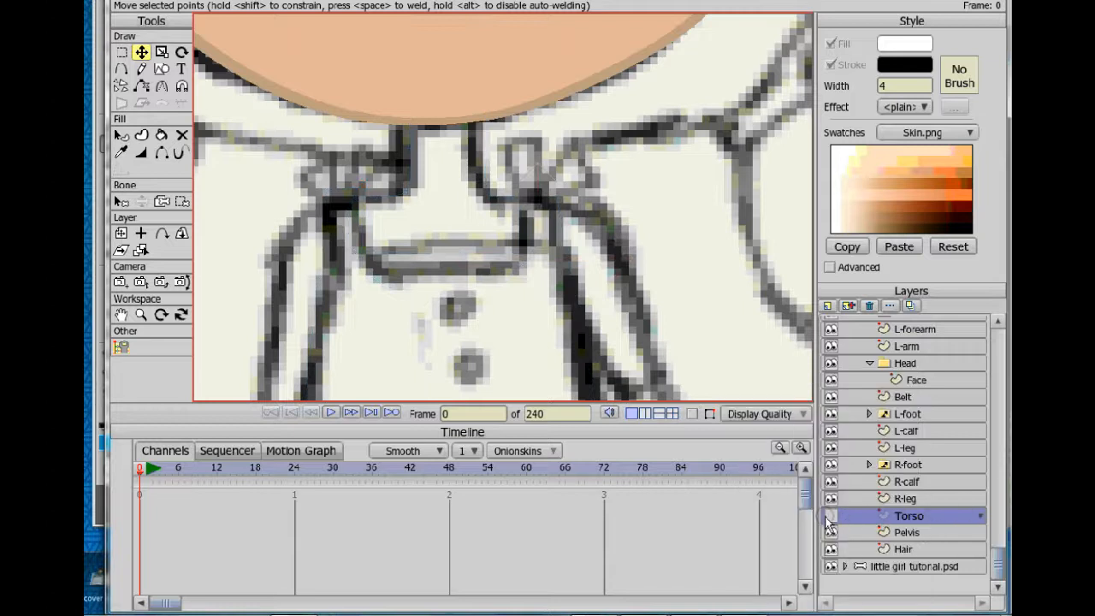
scroll(538, 256, "down", 5)
left_click(125, 2)
left_click(158, 74)
scroll(561, 279, "up", 4)
Turn off sharp corners for new points and add points along the shirt's neckline and shoulder edges.
left_click(122, 69)
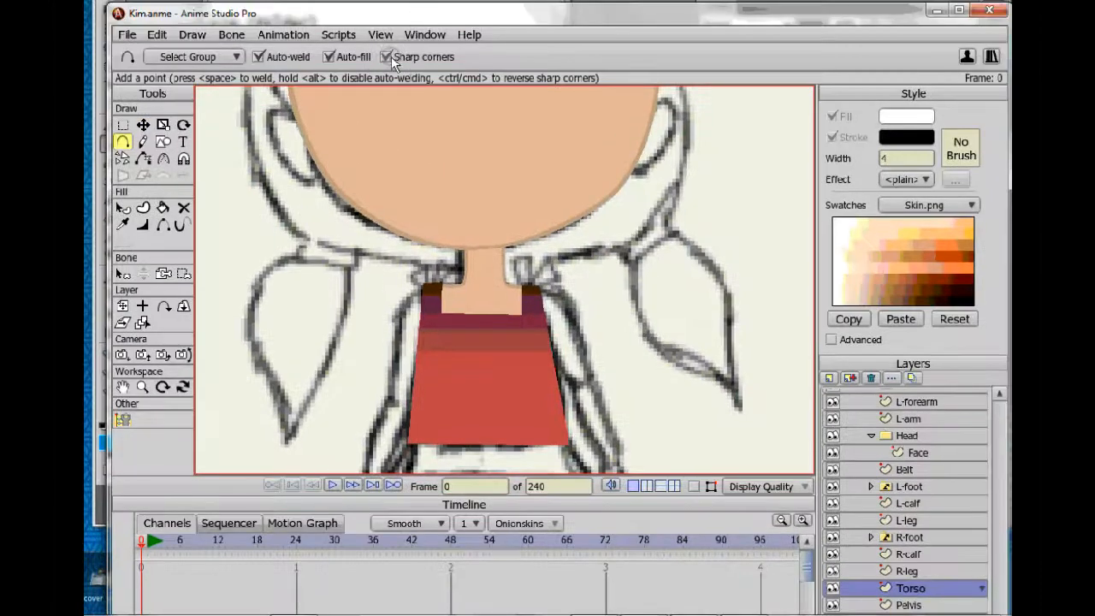
scroll(513, 300, "up", 3)
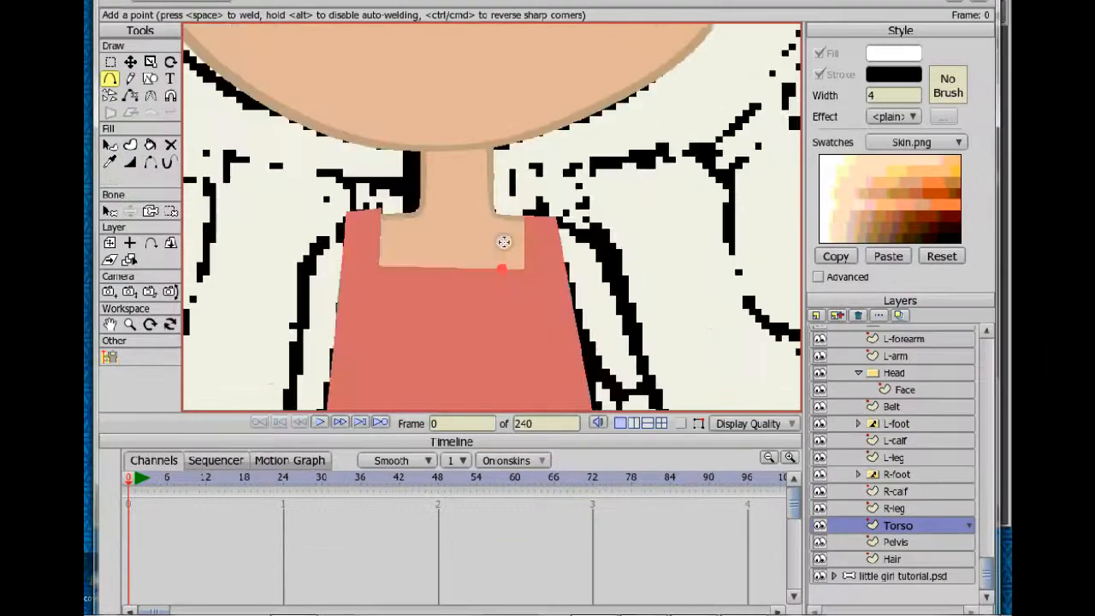
left_click_drag(307, 152, 307, 157)
left_click(564, 170)
left_click_drag(330, 208, 329, 208)
left_click(543, 208)
scroll(544, 208, "down", 2)
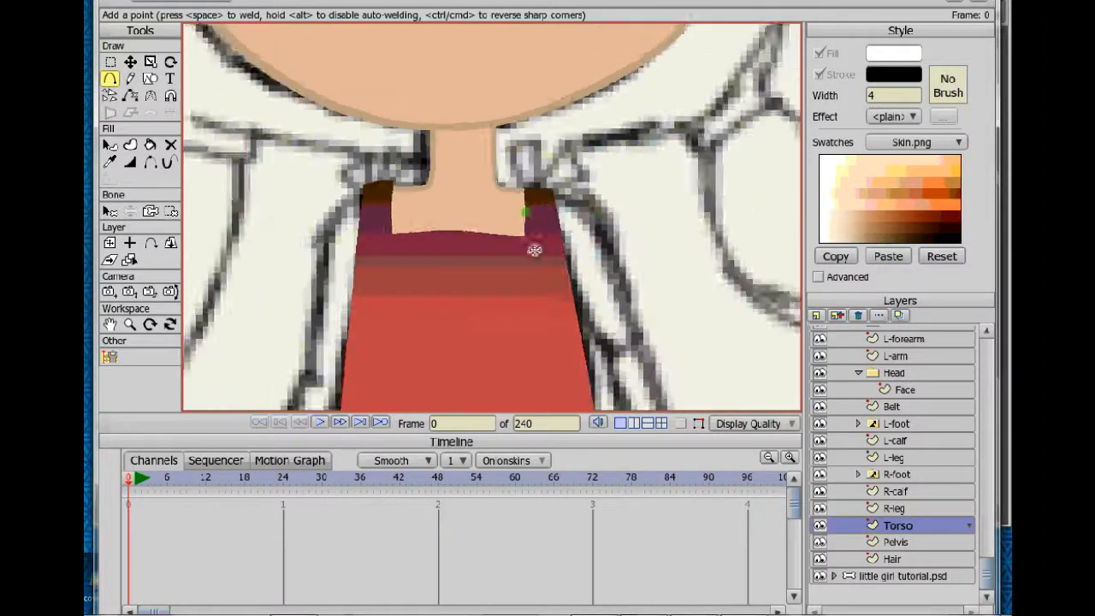
Show the paths and add smooth points along the left and right sides of the shirt outline.
left_click_drag(536, 249, 458, 111)
left_click(728, 424)
left_click(681, 424)
left_click_drag(499, 148, 527, 239)
left_click_drag(302, 225, 301, 237)
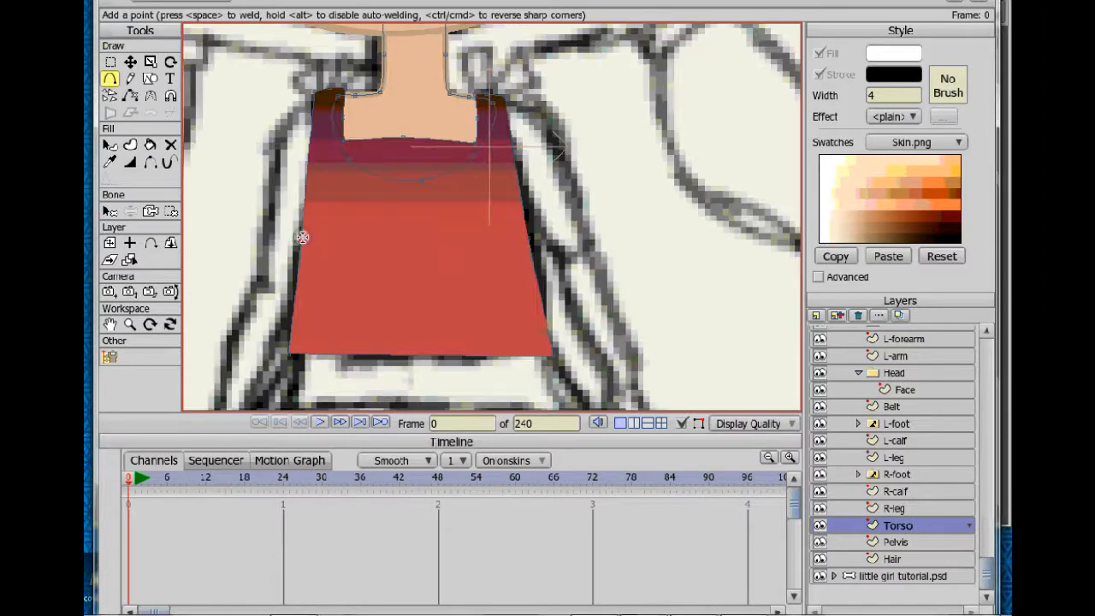
left_click(307, 166)
left_click(516, 167)
Hide the paths, select the shirt shape and reverse its gradient so the dark bands lie at the waist.
scroll(493, 231, "down", 2)
left_click(112, 3)
left_click(153, 85)
left_click(111, 145)
left_click(750, 423)
left_click(808, 432)
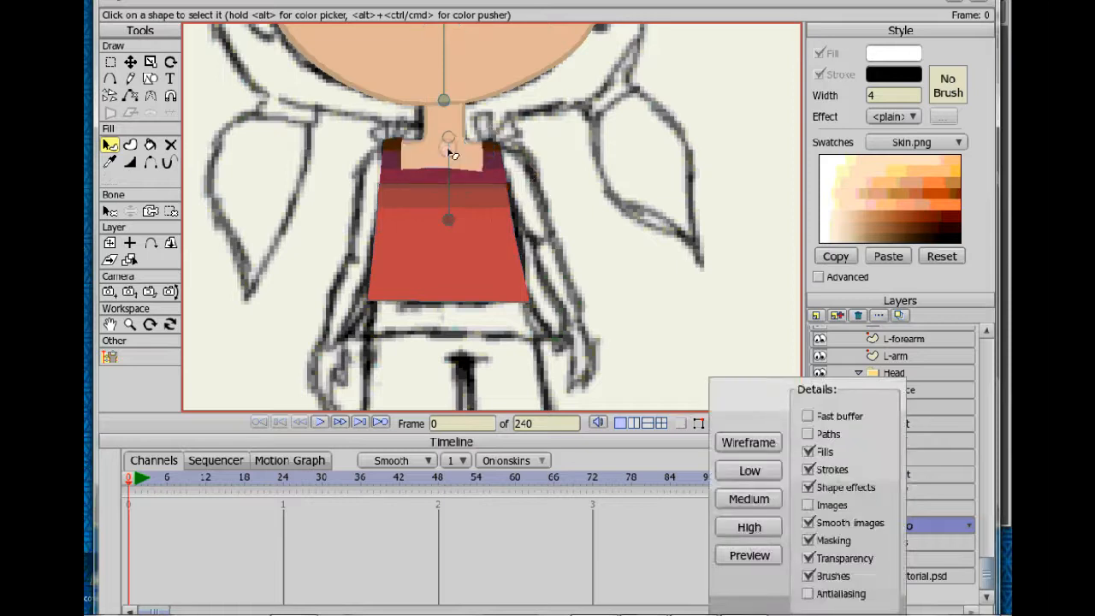
left_click(450, 152)
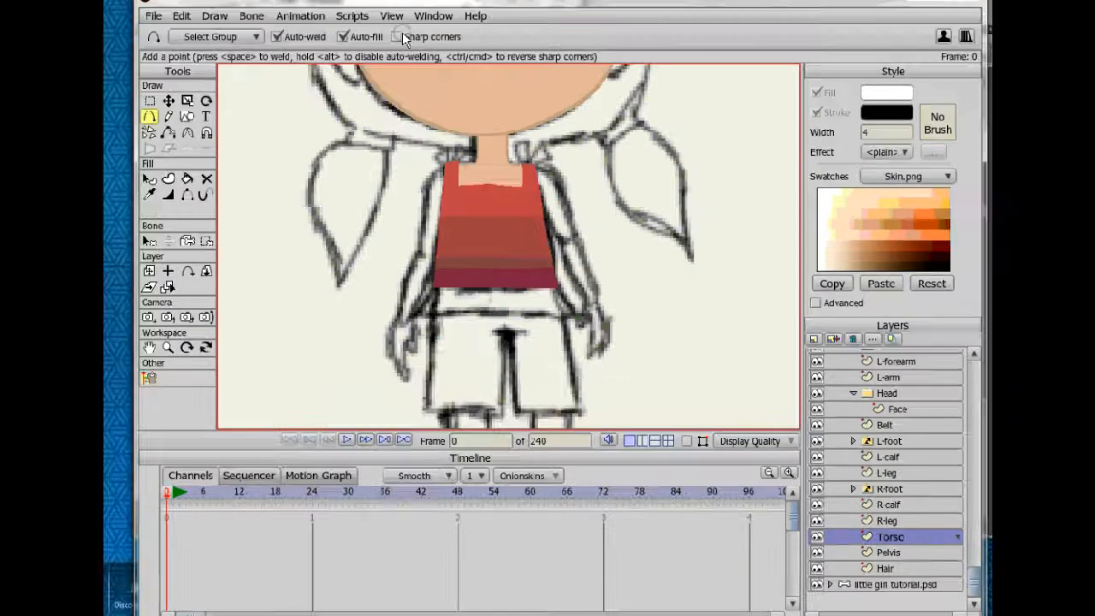
Draw a flared hem with a curved lower edge below the shirt and fill it with the Shirt style and outline.
left_click(749, 423)
left_click(751, 537)
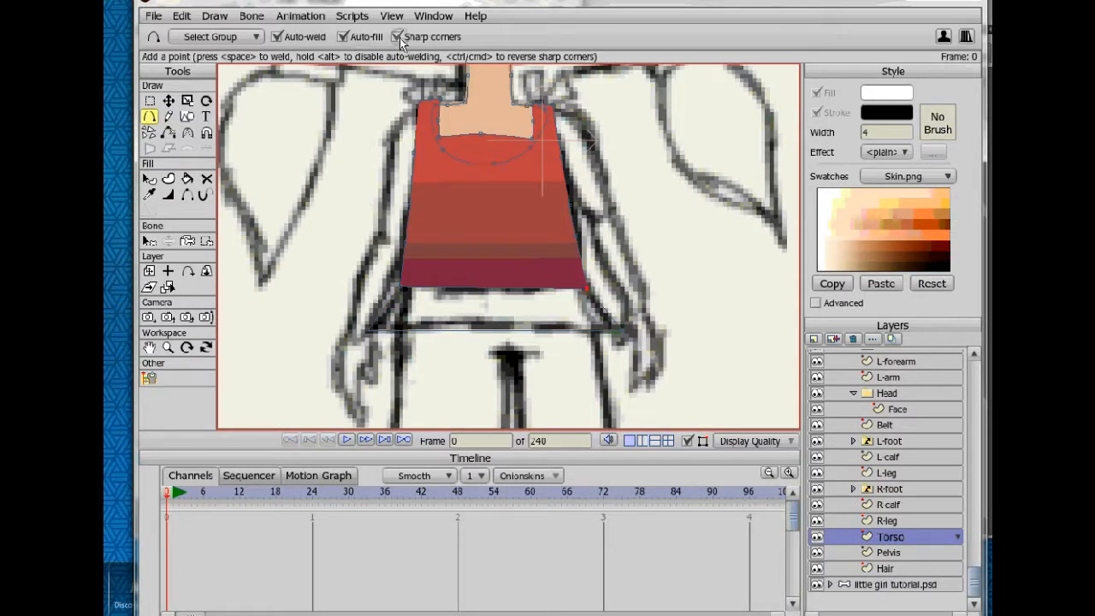
left_click_drag(491, 328, 490, 340)
left_click(188, 178)
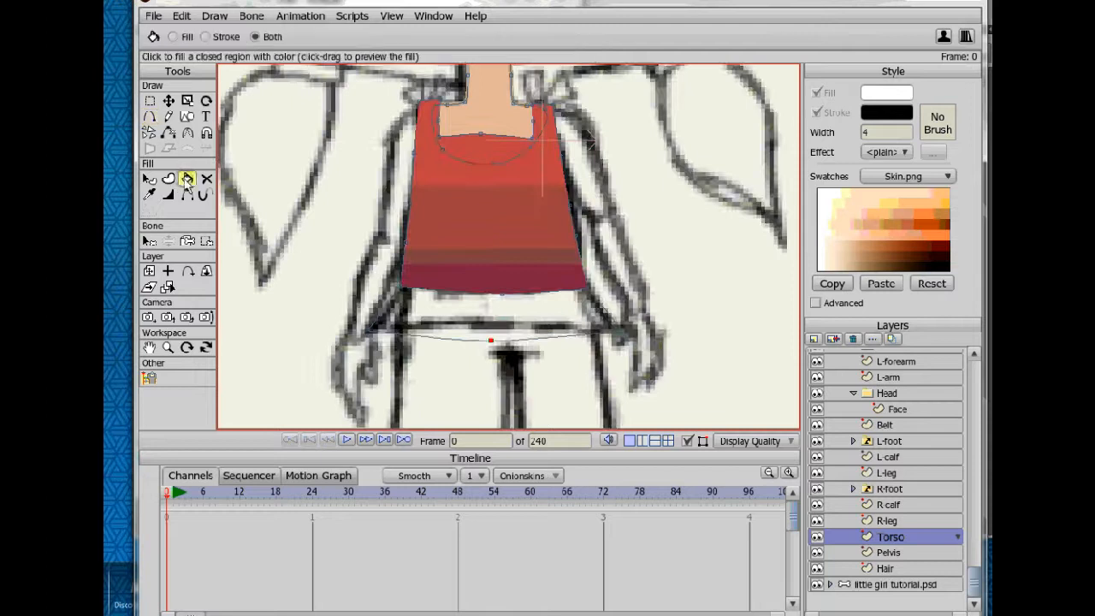
left_click(818, 303)
left_click(521, 314)
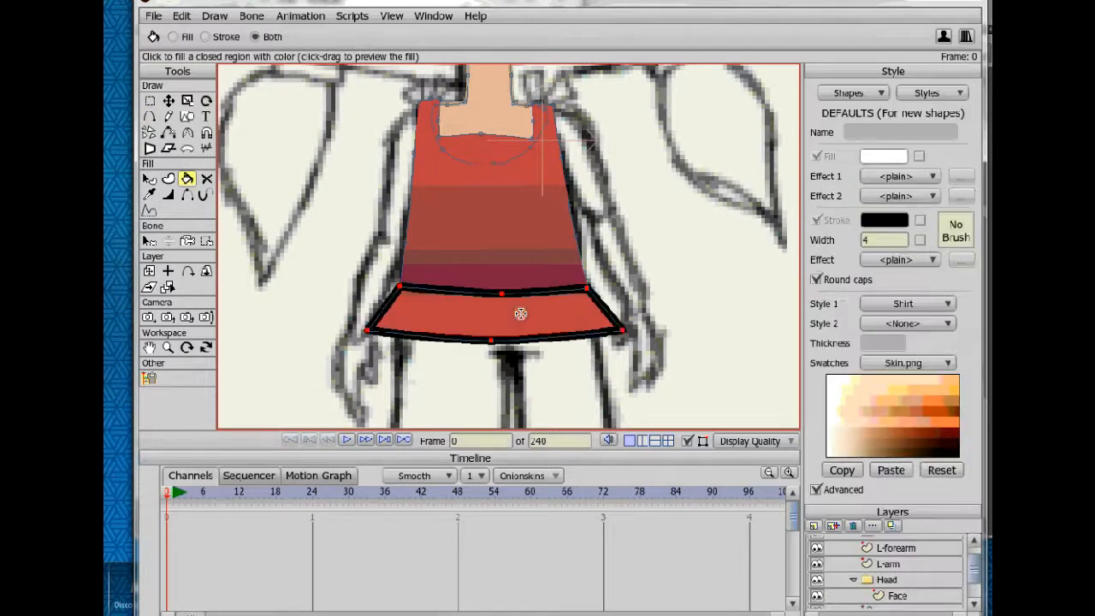
Select the shirt body shape and turn on its stroke.
left_click(150, 178)
left_click(446, 185)
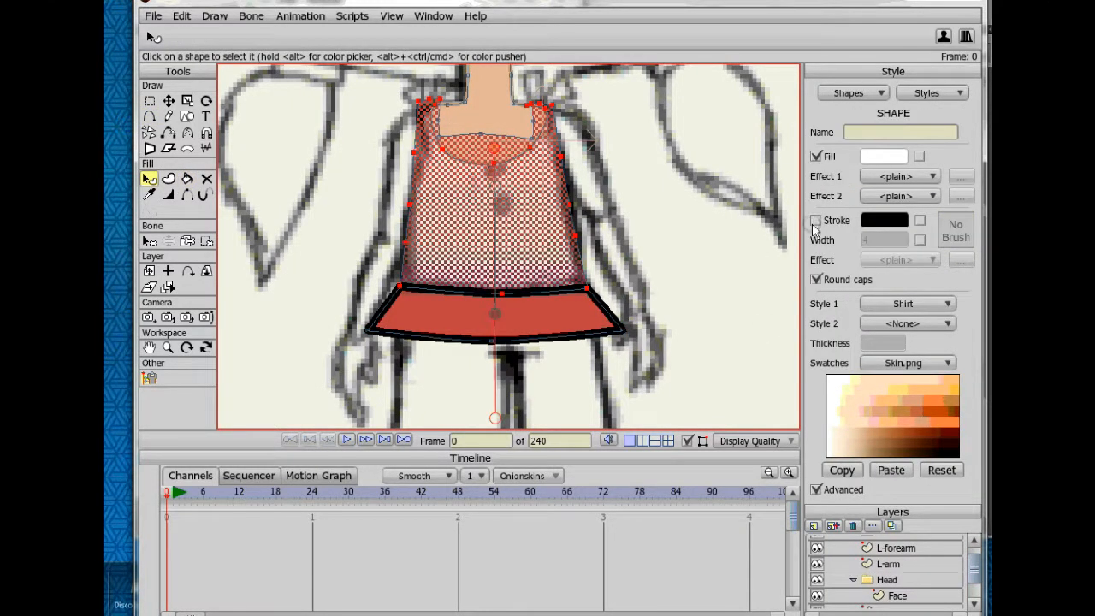
left_click(817, 220)
left_click(633, 246)
Edit the Shirt style to use a stroke width of 2 and the dark stroke colour 452121.
scroll(633, 247, "down", 2)
left_click(966, 92)
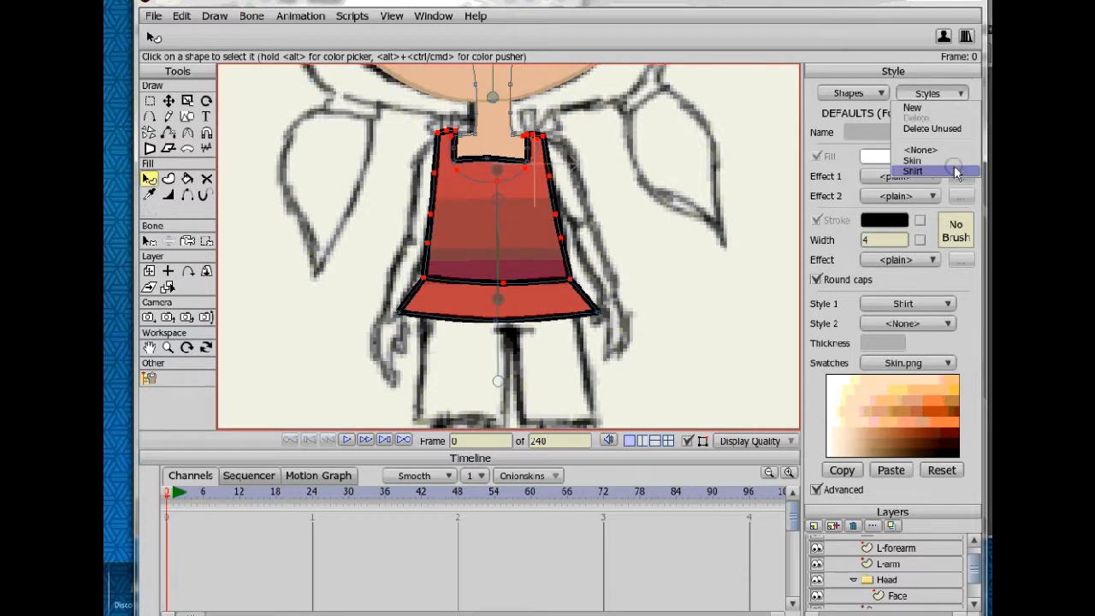
left_click(933, 171)
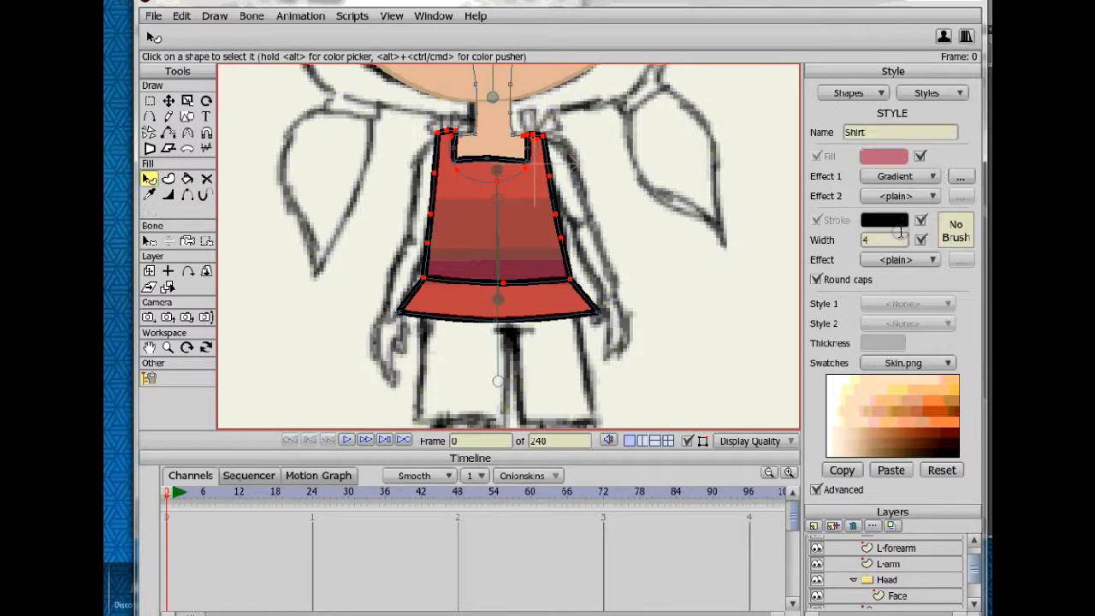
left_click(869, 225)
left_click(300, 391)
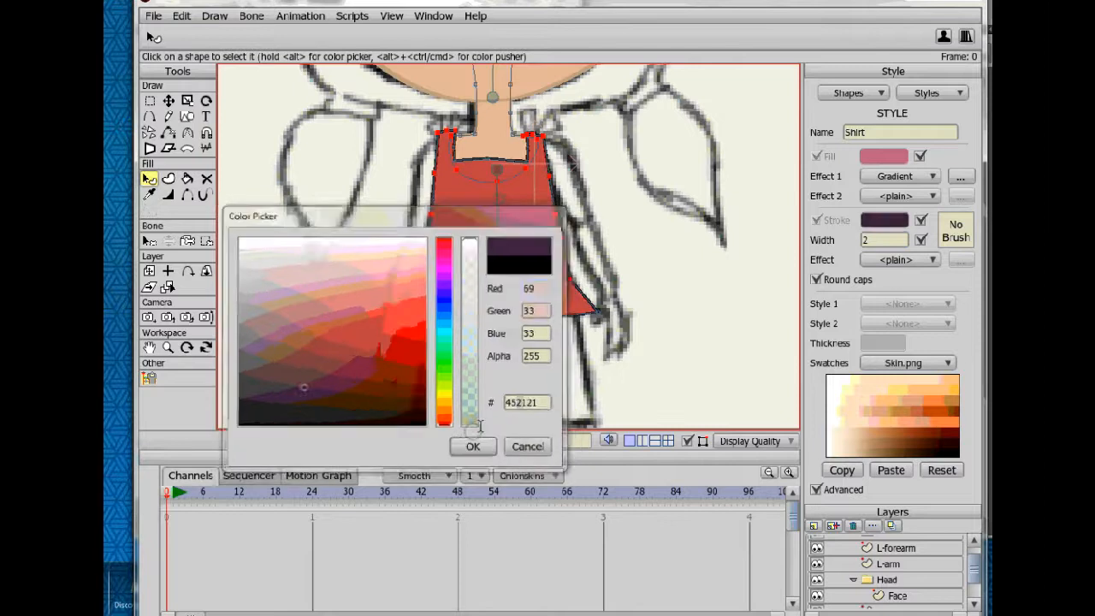
left_click(471, 445)
Change the Shirt style's stroke colour to the lighter reddish brown 783030.
scroll(513, 255, "up", 3)
left_click(634, 214)
scroll(642, 221, "down", 2)
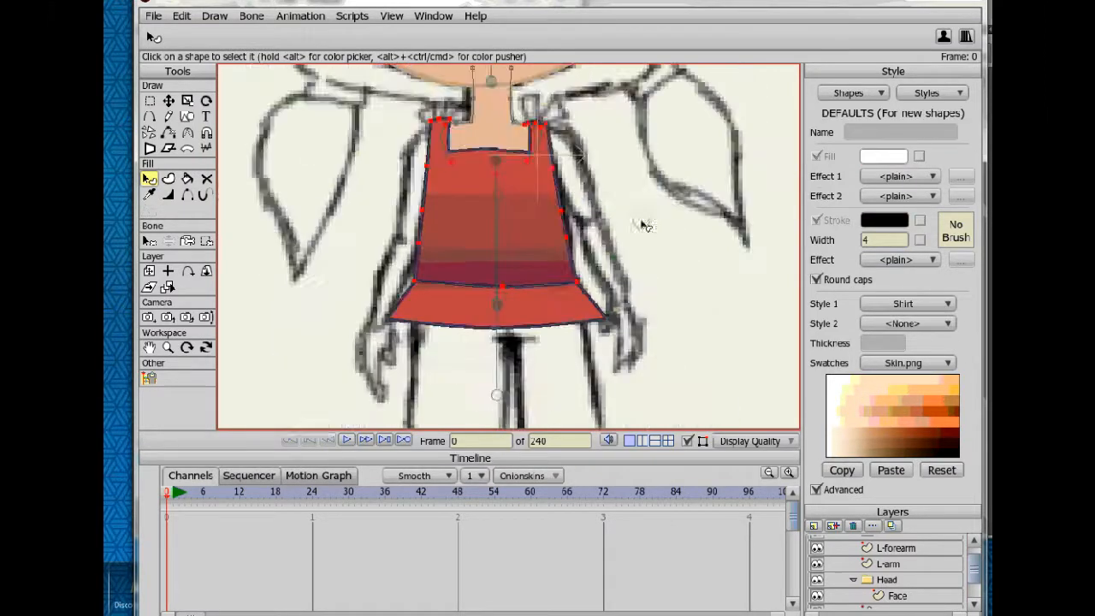
left_click(929, 94)
left_click(932, 173)
left_click(883, 220)
left_click(486, 444)
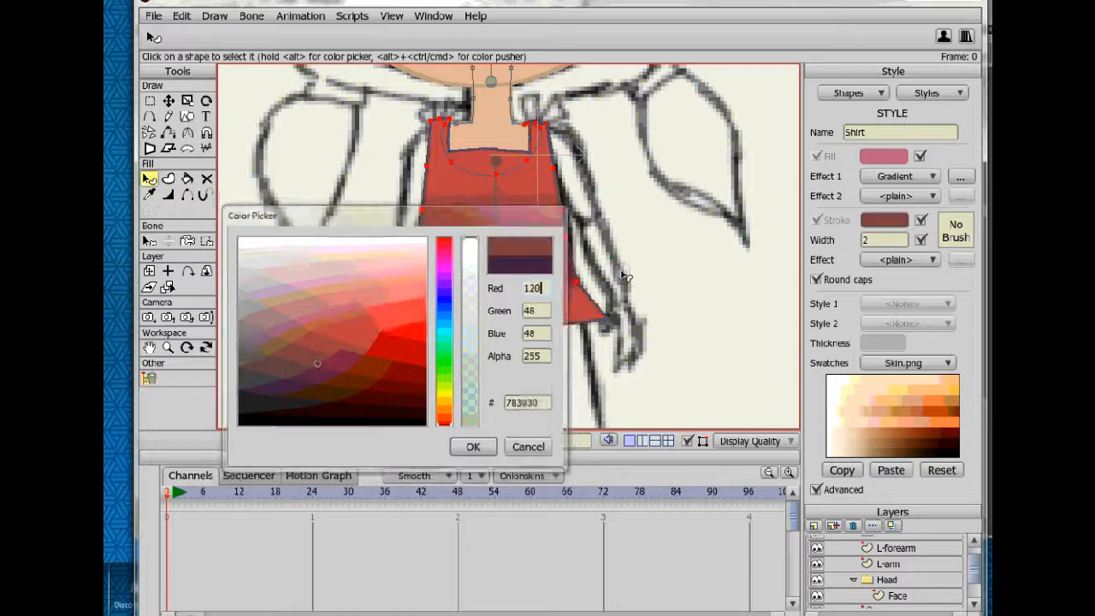
Close the stroke colour settings and switch the display quality to Preview to see the shirt without its points.
left_click(743, 441)
left_click(754, 569)
scroll(511, 314, "down", 2)
scroll(648, 314, "down", 1)
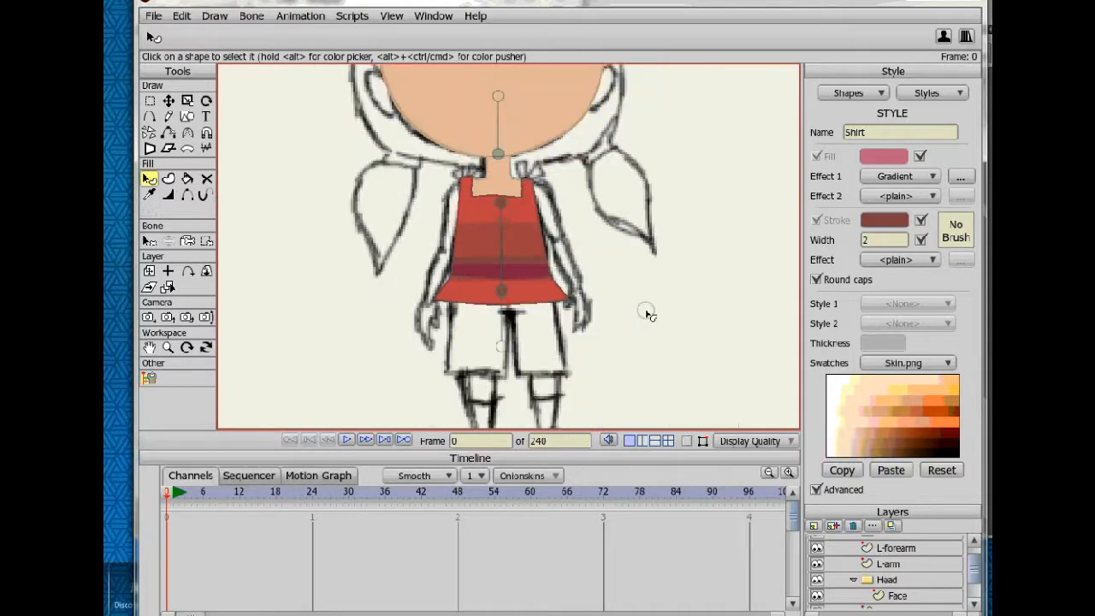
Render a preview of the whole character, examine it and close the render window.
key("r")
scroll(390, 152, "down", 1)
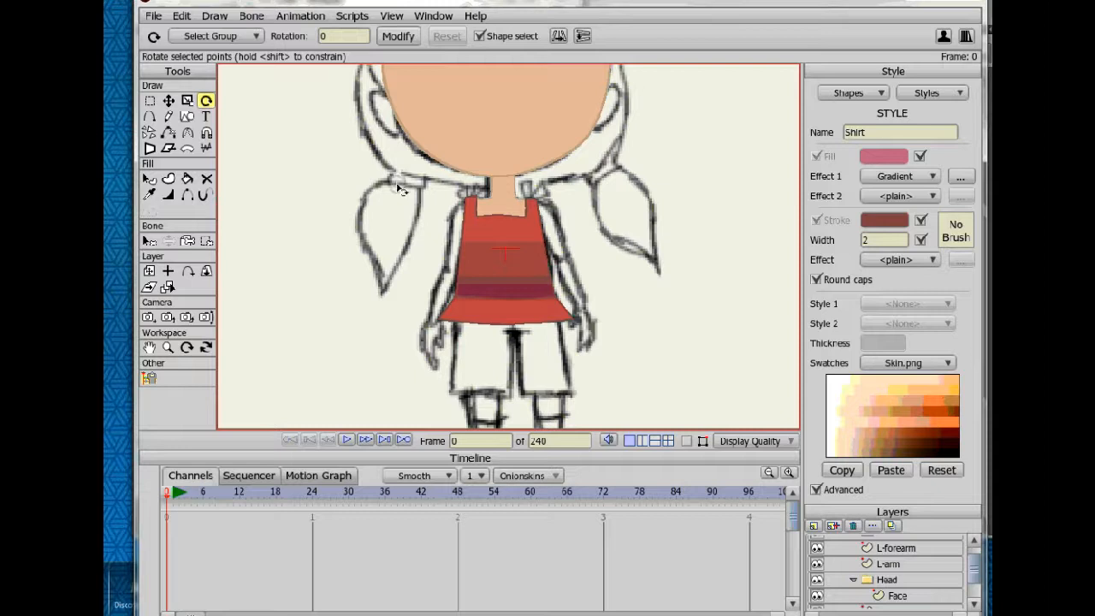
scroll(399, 186, "down", 2)
left_click(153, 14)
left_click(219, 216)
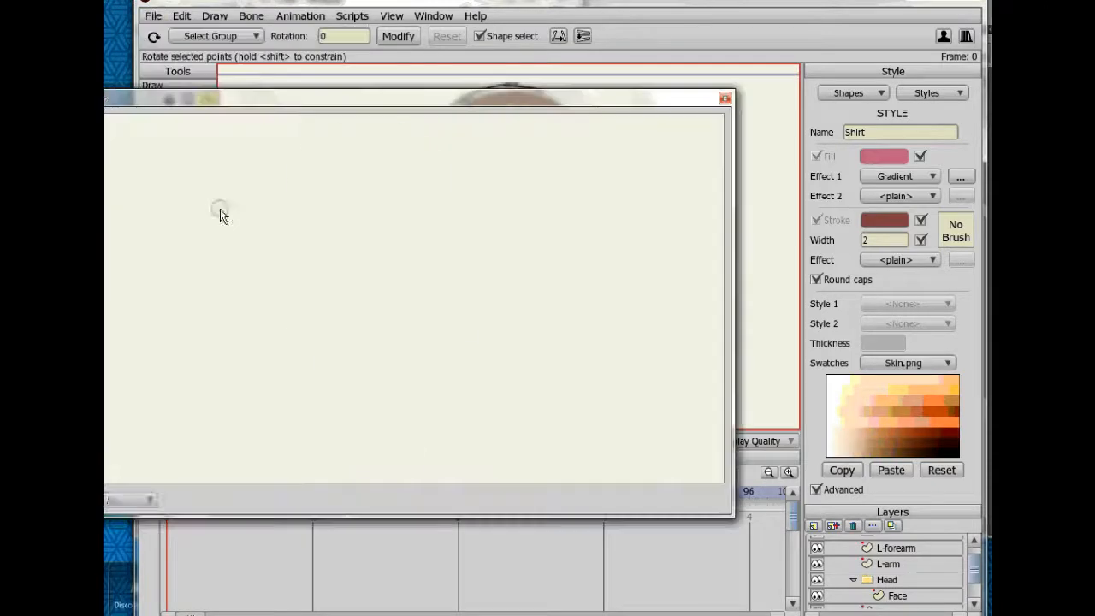
left_click(723, 100)
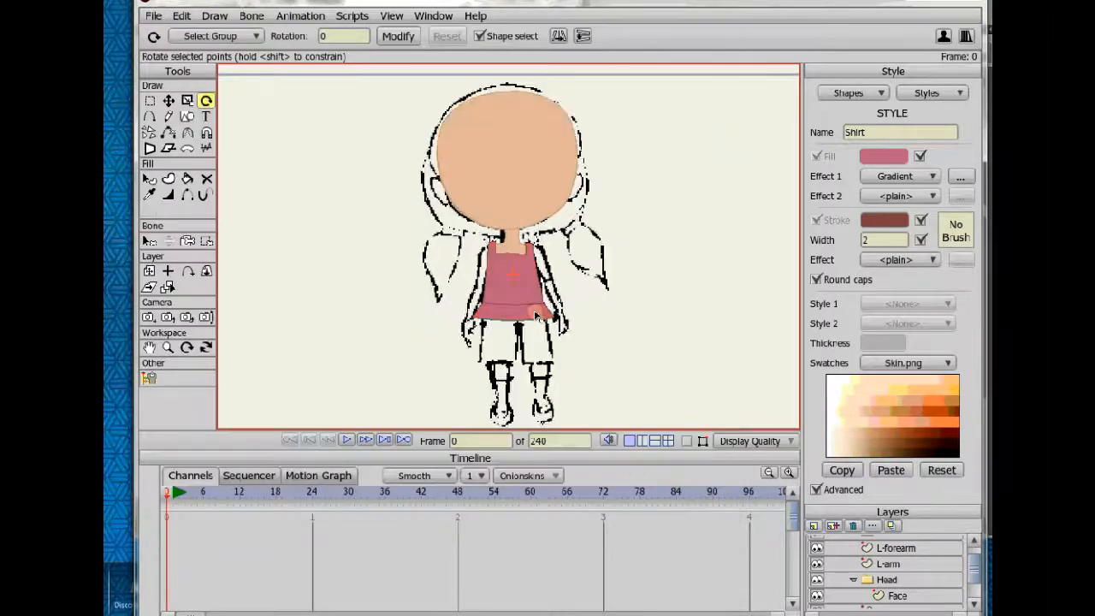
Adjust the hem's gradient so its dark lower colours continue the shading of the shirt body.
left_click(149, 178)
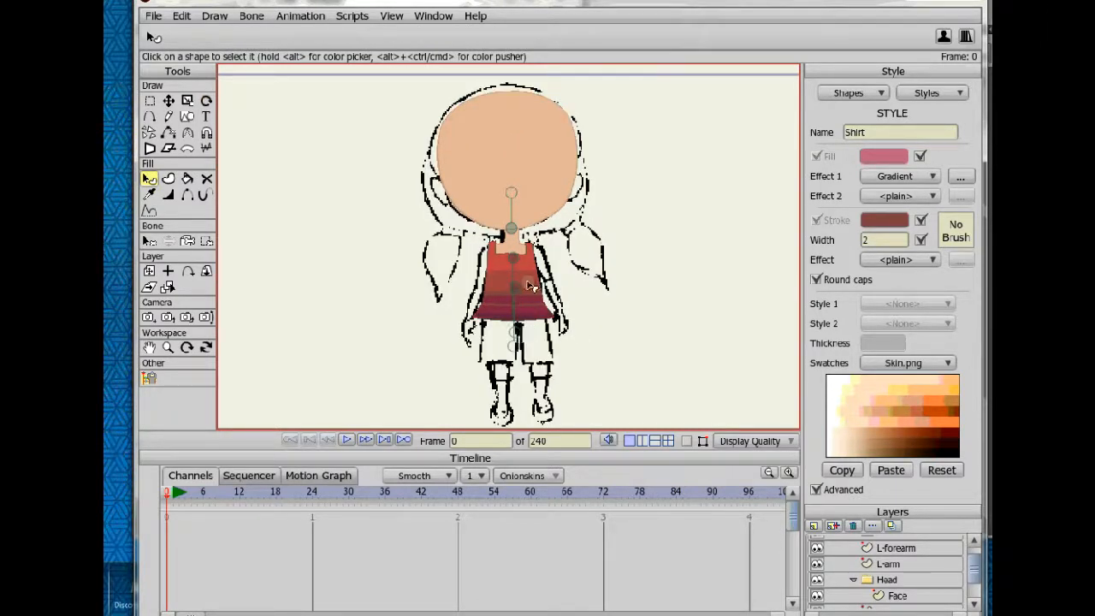
scroll(676, 375, "down", 2)
scroll(631, 323, "up", 5)
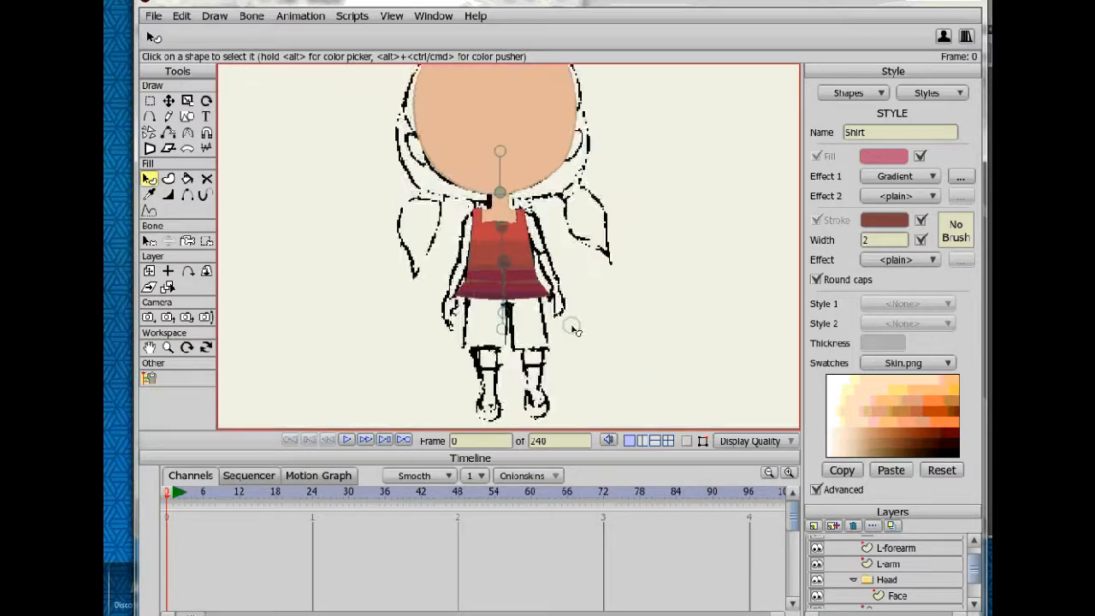
Move the hem's two lower corner points slightly inward to narrow the flare of the shirt.
left_click(169, 100)
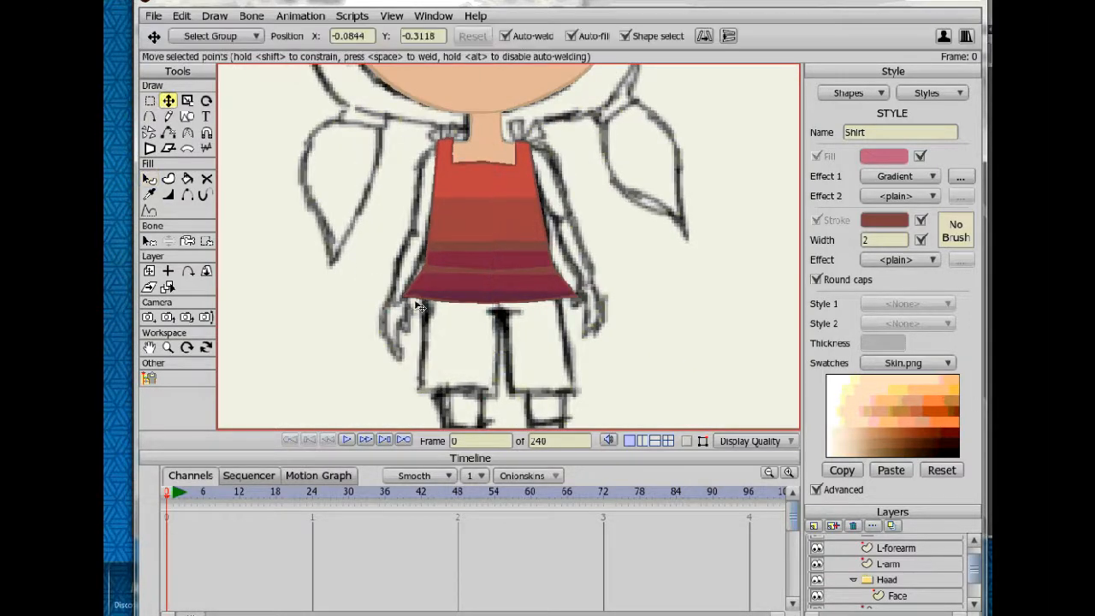
left_click(755, 443)
left_click(442, 337)
scroll(415, 316, "up", 2)
left_click_drag(382, 298, 390, 300)
left_click_drag(592, 296, 584, 301)
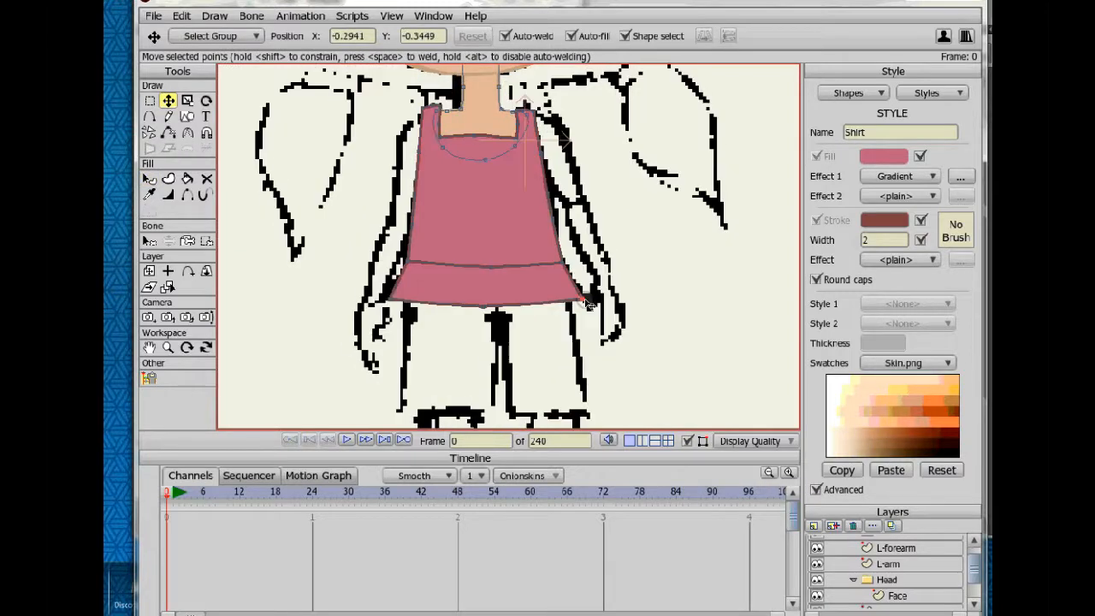
scroll(493, 300, "down", 1)
Set the Torso layer's origin in the middle of the shirt and check the origins of the Face and Head layers.
left_click(168, 287)
scroll(407, 176, "down", 2)
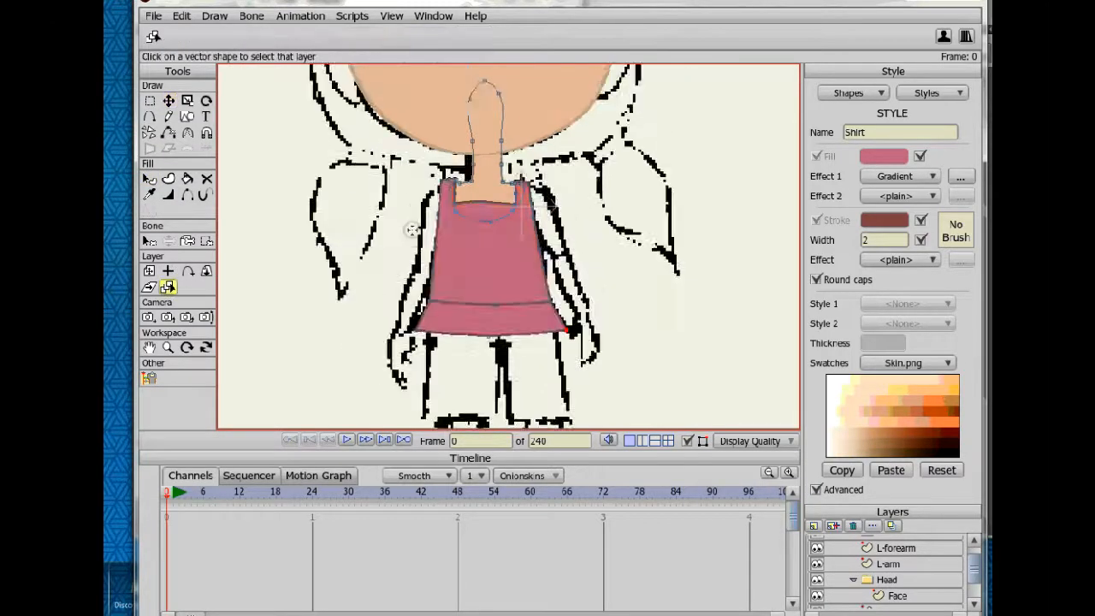
left_click(835, 488)
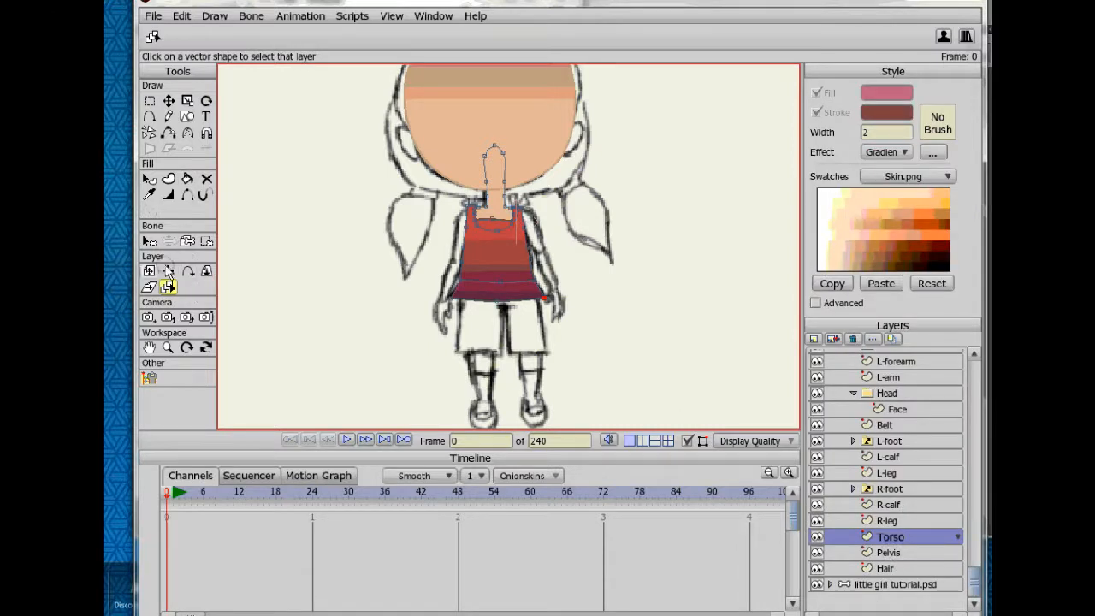
left_click(167, 271)
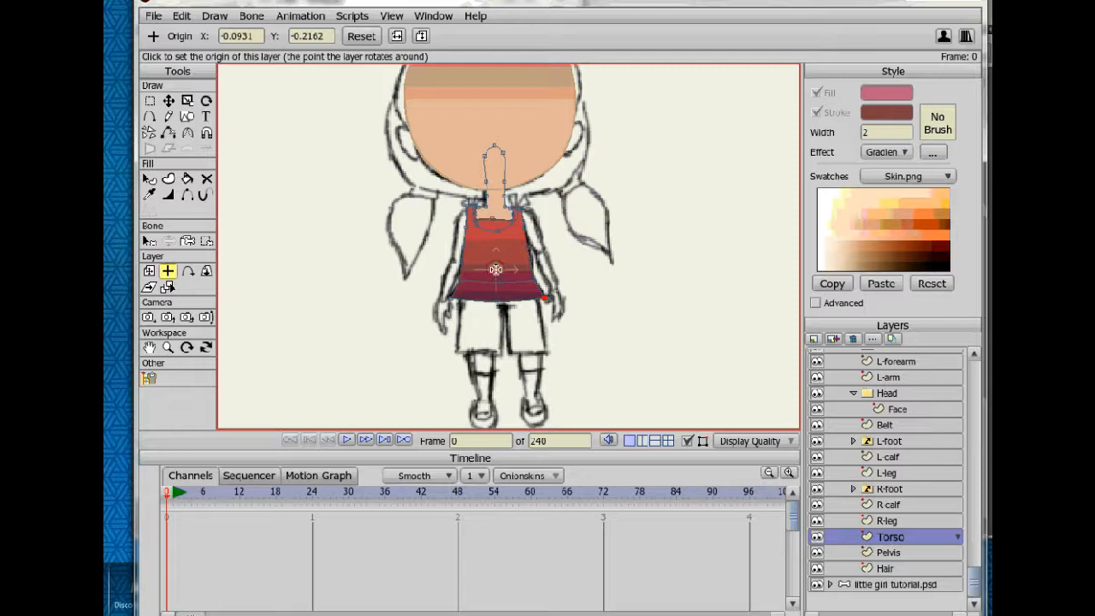
scroll(523, 225, "down", 1)
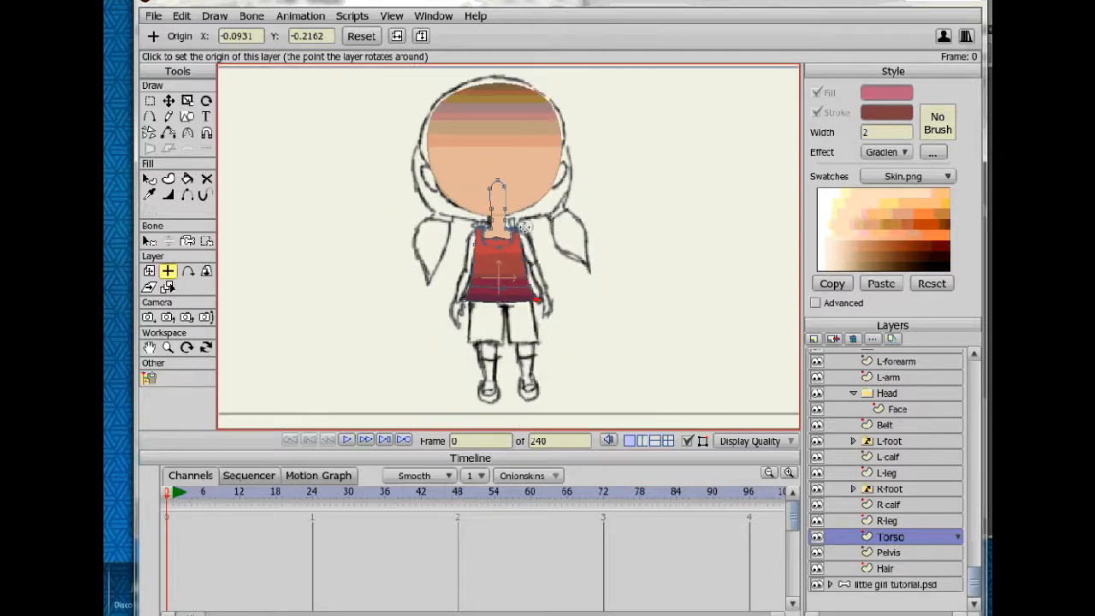
scroll(887, 505, "up", 2)
left_click(894, 500)
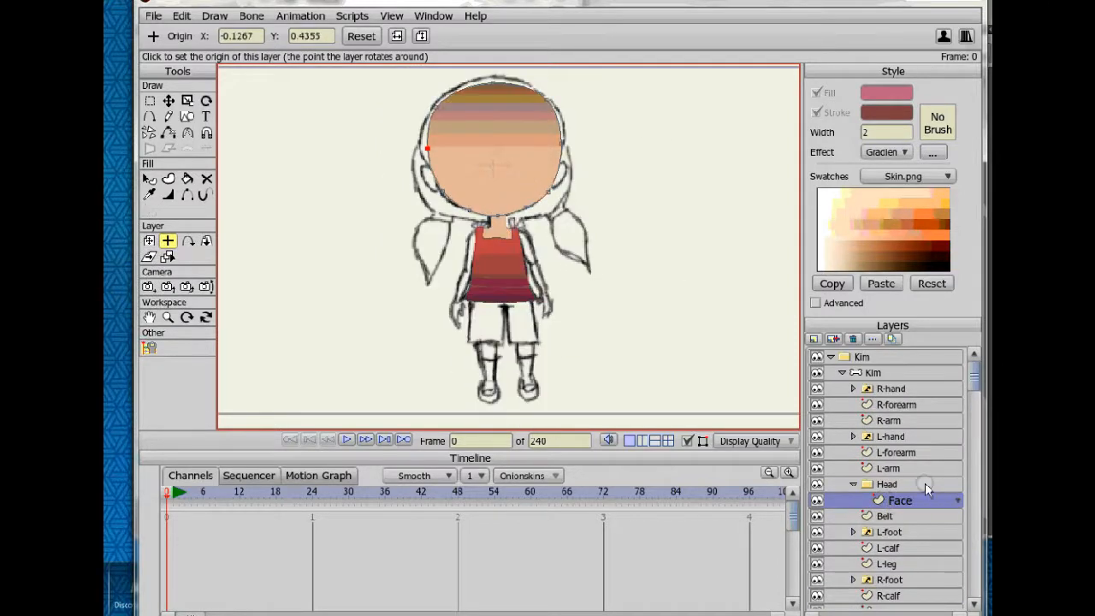
left_click(922, 484)
Adjust the neck's gradient so the darker shade sits beneath the chin, and set the display quality to Preview.
left_click(898, 421)
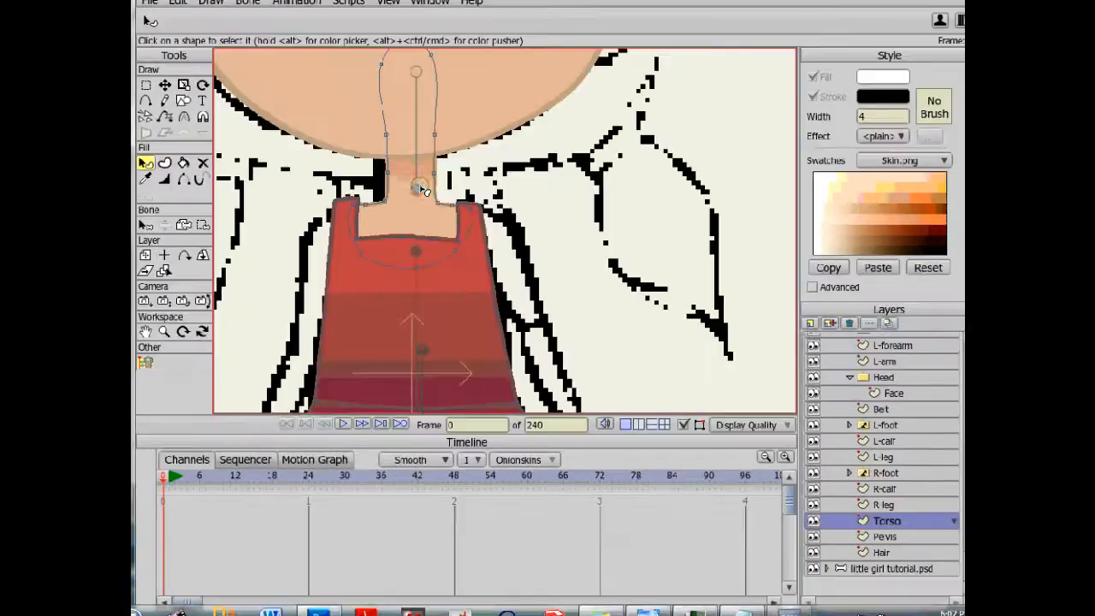
left_click(746, 424)
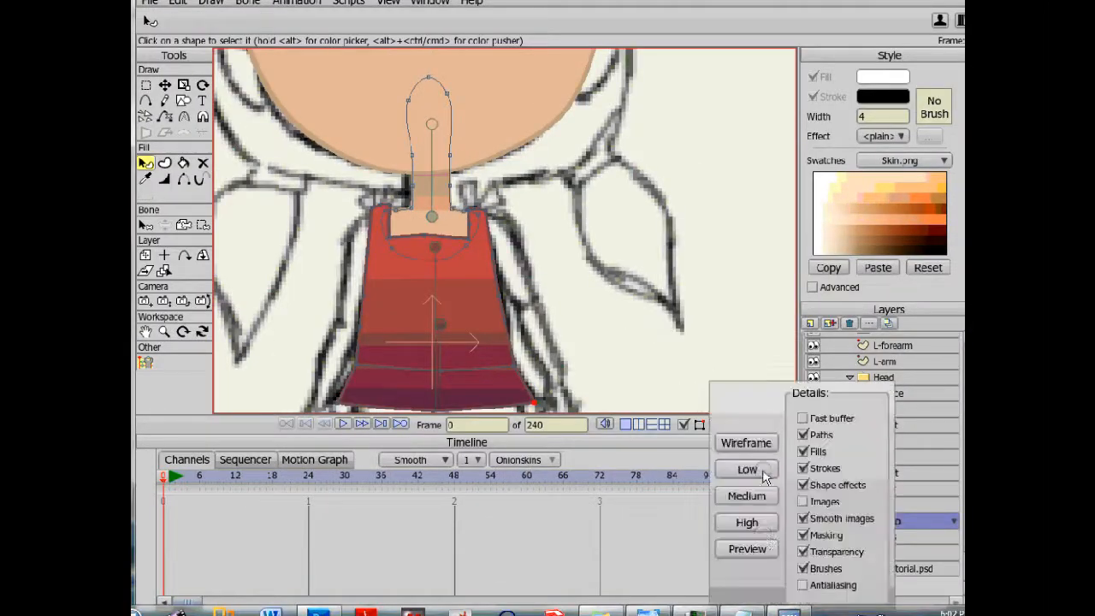
left_click(747, 550)
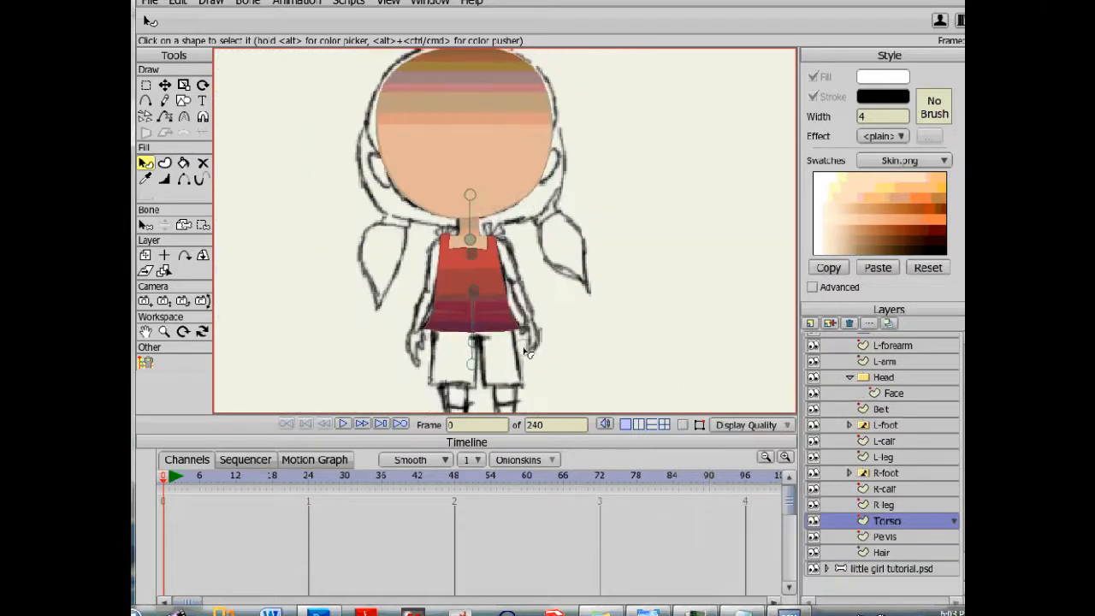
On the R-arm layer, draw a narrow auto-filled oval beside the shirt strap for the upper arm.
scroll(866, 396, "up", 3)
left_click(868, 404)
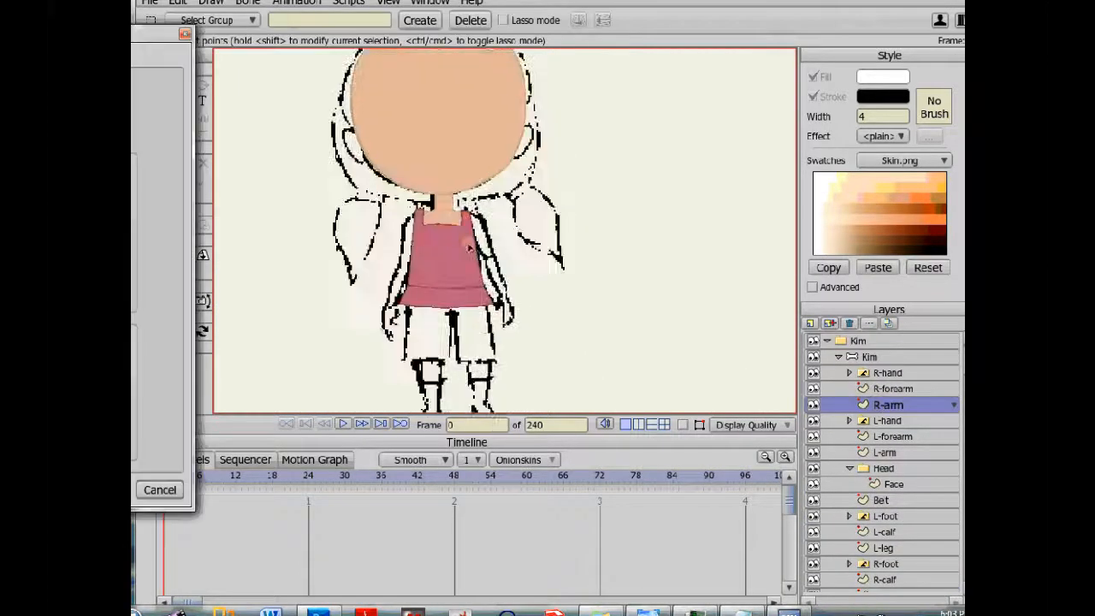
left_click(181, 101)
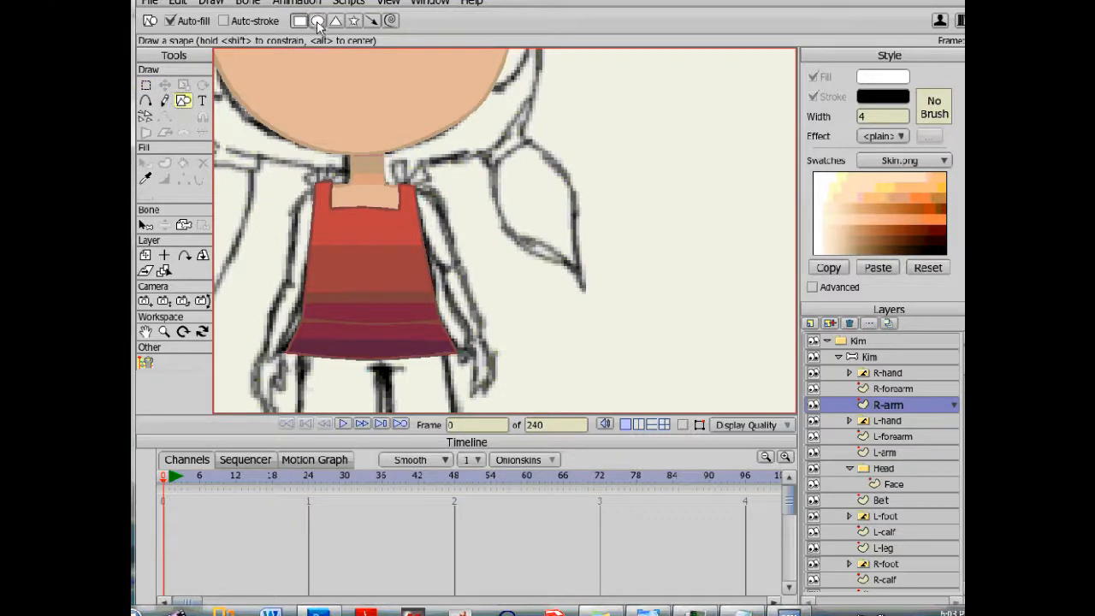
mouse_move(418, 184)
left_mouse_down()
mouse_move(453, 282)
mouse_move(440, 288)
left_mouse_up()
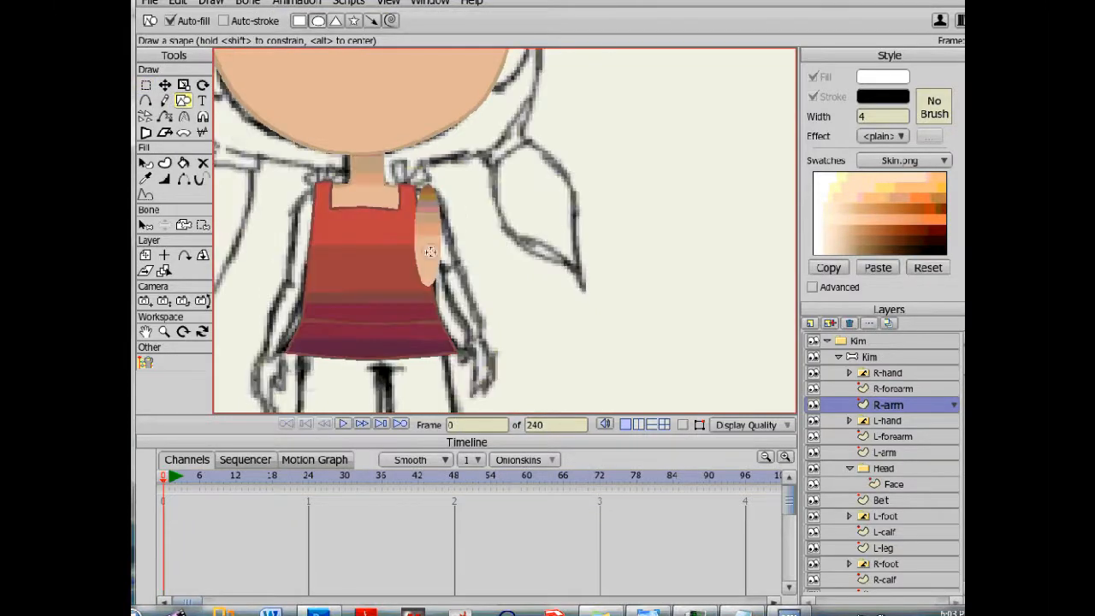
Move and rotate the arm oval so it slants from the shoulder along the sketched upper arm.
key("t")
left_click_drag(430, 225, 448, 224)
left_click(202, 85)
left_click_drag(452, 183, 382, 160)
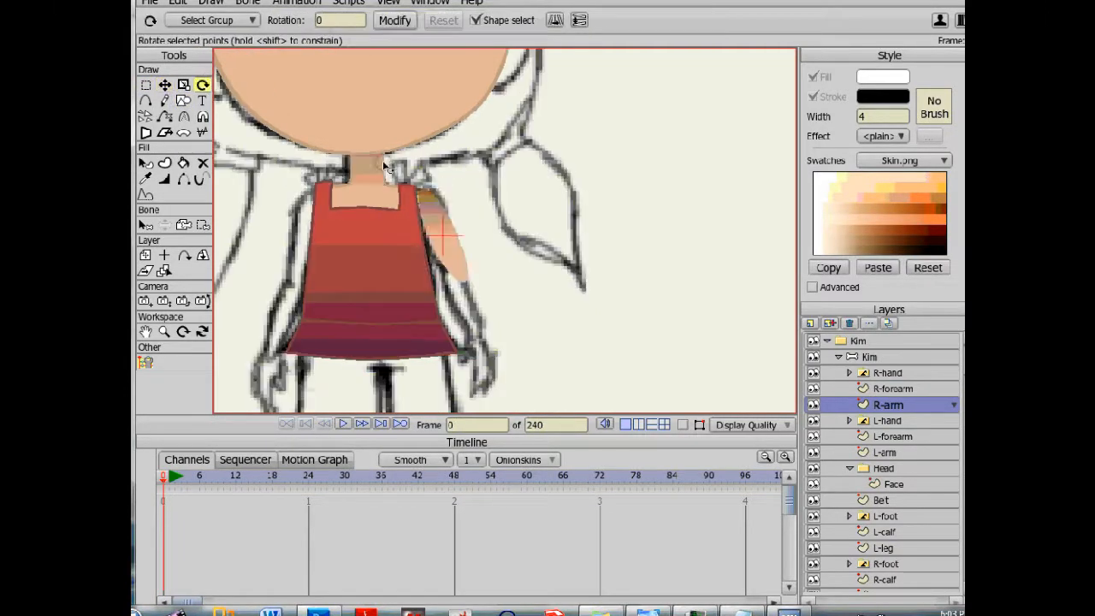
left_click(165, 85)
left_click_drag(435, 236, 428, 230)
left_click(202, 85)
left_click_drag(511, 244, 503, 263)
left_click(164, 85)
left_click_drag(480, 198, 474, 195)
Set the display quality to High and turn on the advanced style options.
left_click(757, 427)
left_click(750, 525)
left_click(824, 283)
Add a point near the elbow end of the upper arm, then reposition and round that end.
key("a")
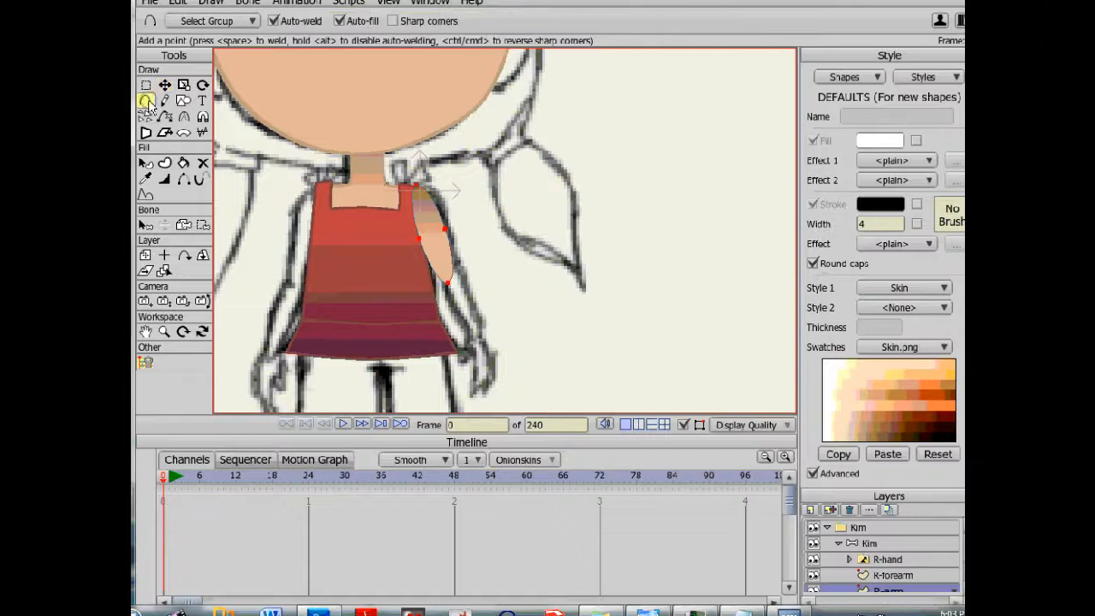
scroll(459, 142, "up", 3)
scroll(444, 323, "down", 2)
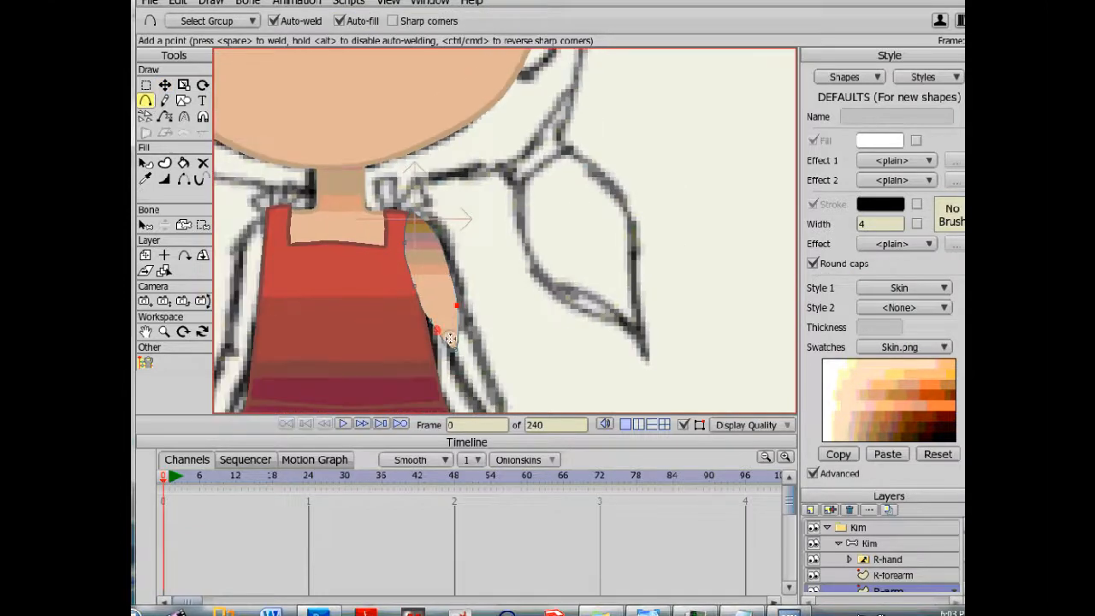
key("t")
left_click_drag(456, 350, 458, 385)
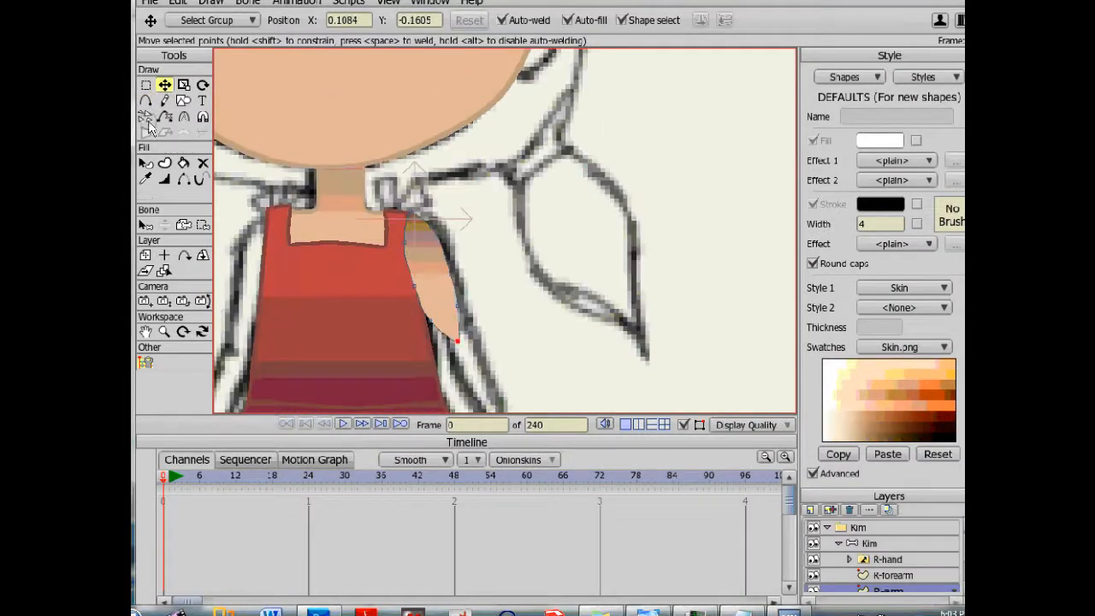
left_click(182, 117)
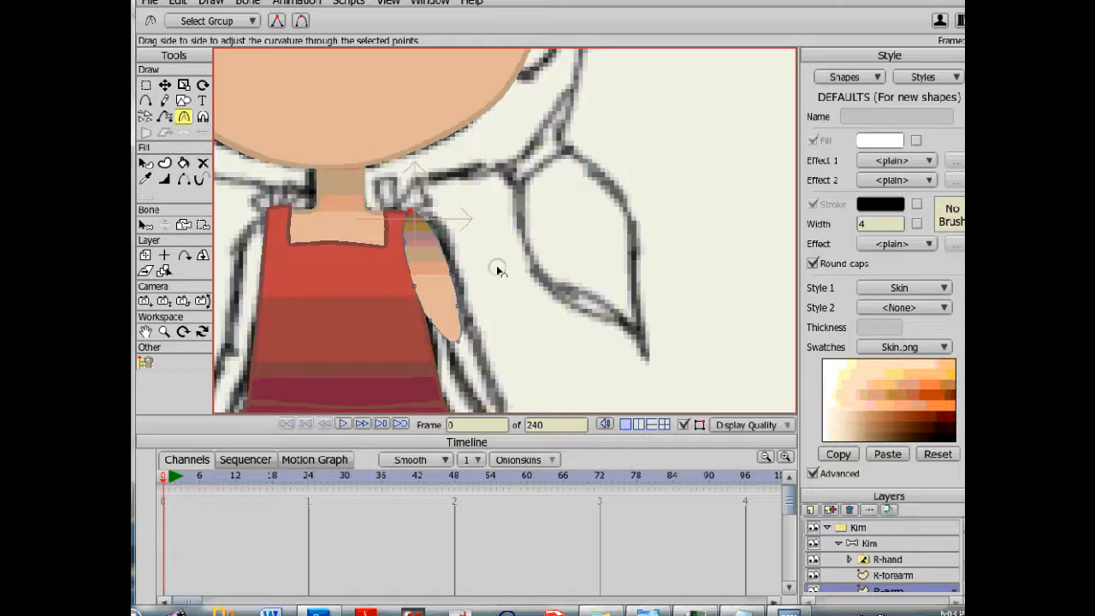
Move the upper arm's outline points at the shoulder, sides and elbow to follow the sketch.
scroll(500, 268, "up", 2)
key("t")
left_click(426, 271)
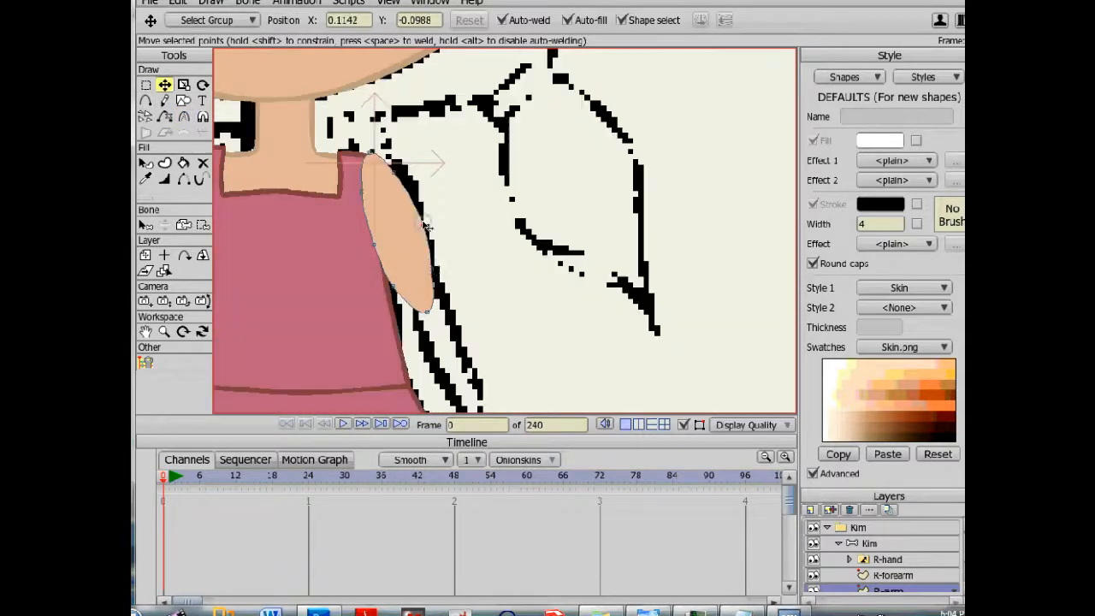
left_click(399, 289)
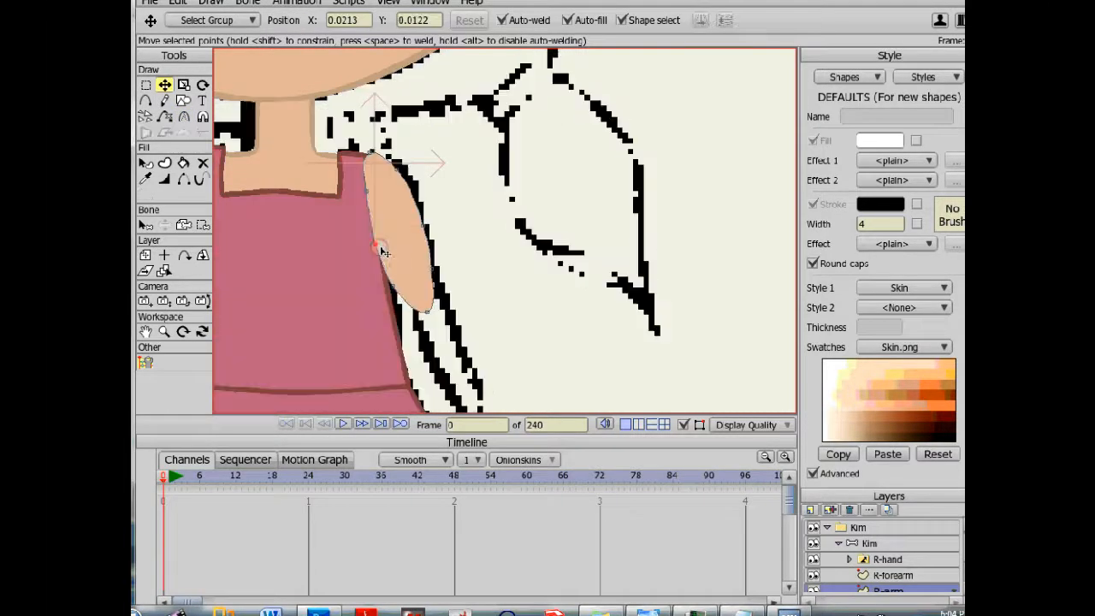
left_click_drag(421, 261, 424, 260)
left_click_drag(370, 156, 372, 156)
left_click(367, 190)
left_click(398, 178)
left_click(417, 229)
left_click_drag(433, 269, 435, 292)
mouse_move(427, 312)
left_mouse_down()
mouse_move(434, 294)
mouse_move(409, 302)
left_mouse_up()
Refine the arm's elbow end by adding points, adjusting their curvature and nudging them into an even rounded tip.
scroll(445, 306, "up", 4)
key("c")
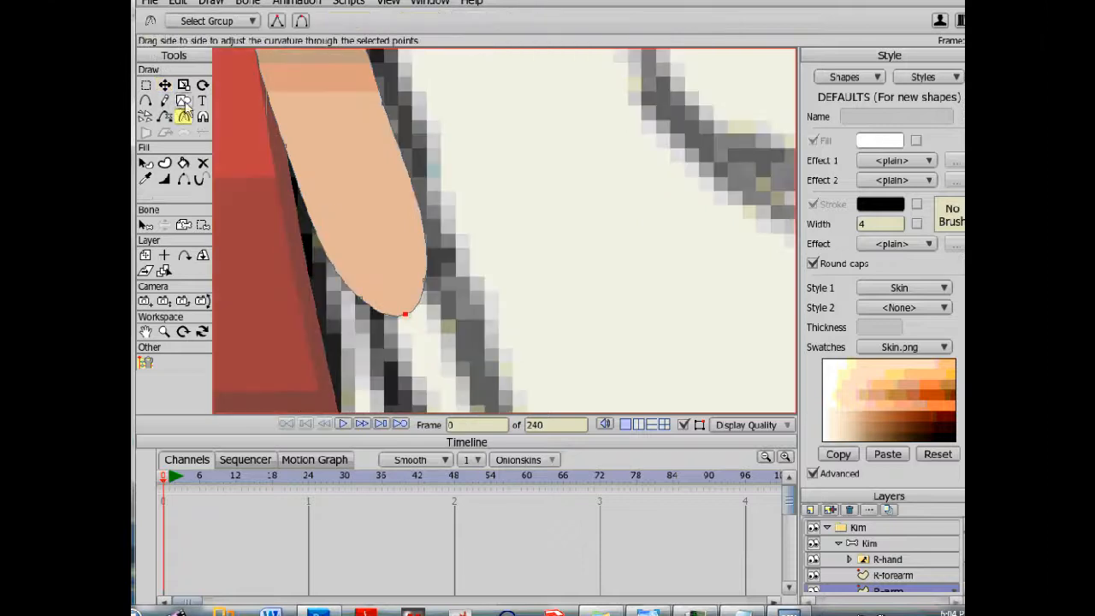
left_click(165, 84)
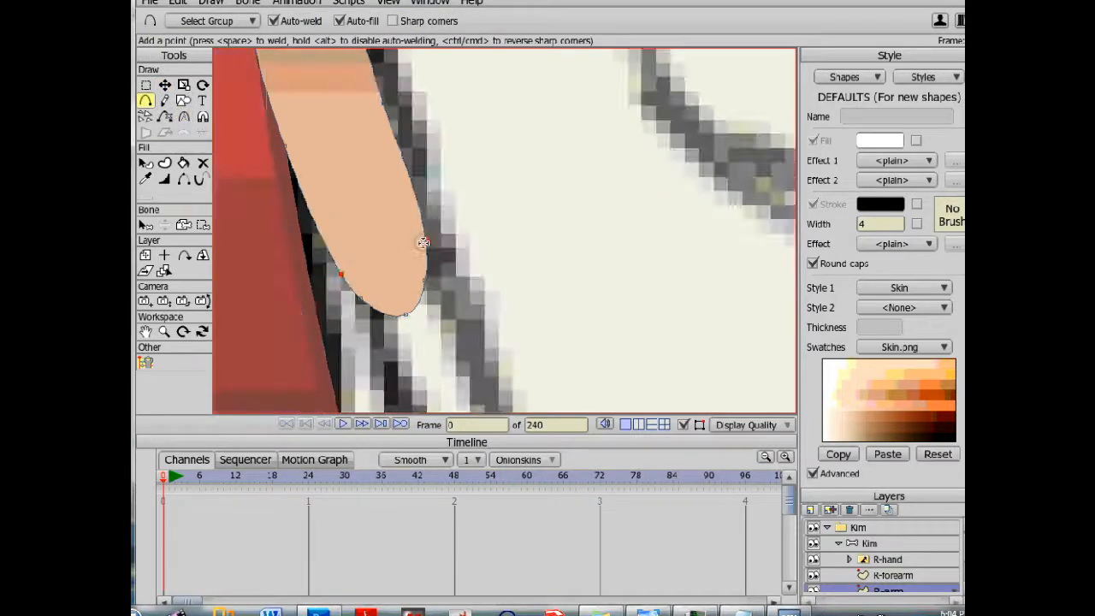
left_click(424, 283)
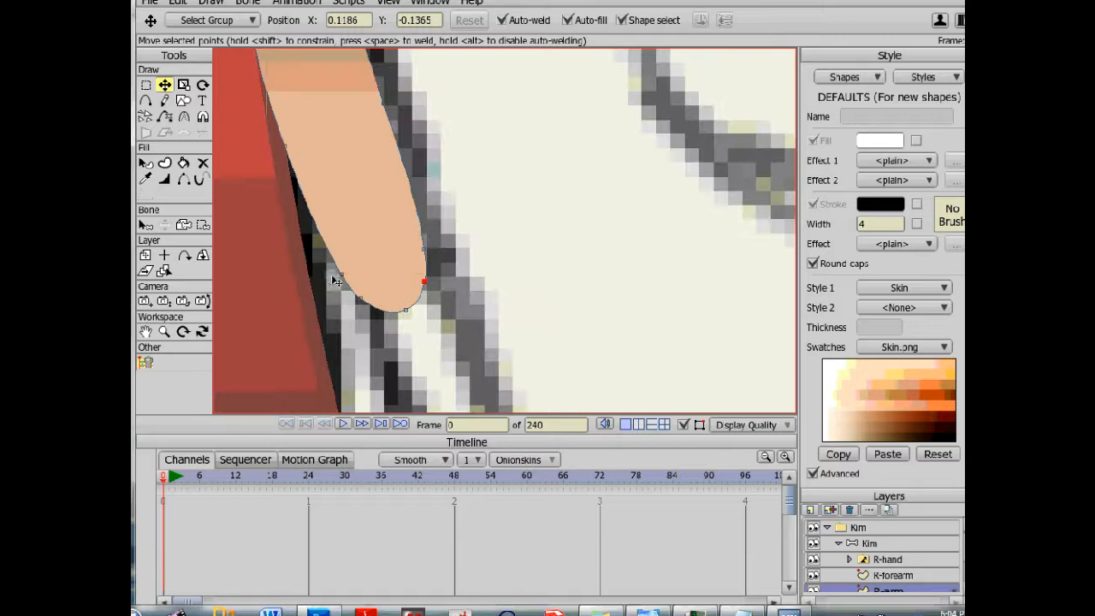
scroll(424, 279, "down", 2)
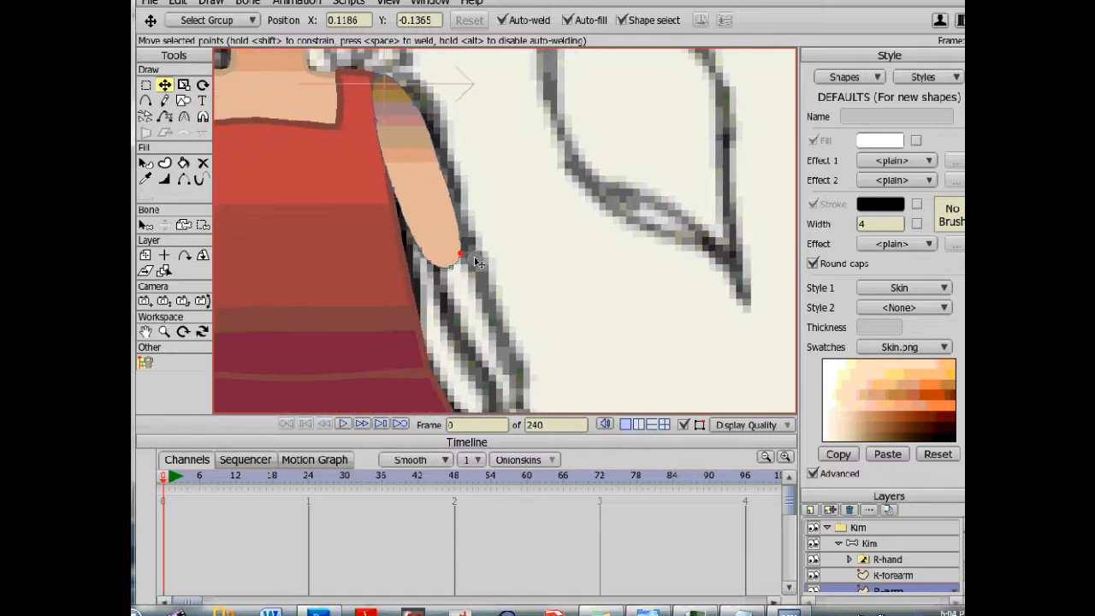
Angle the arm's gradient along the upper arm from shoulder to elbow and set the display quality to Preview.
left_click(146, 164)
left_click_drag(395, 79, 400, 133)
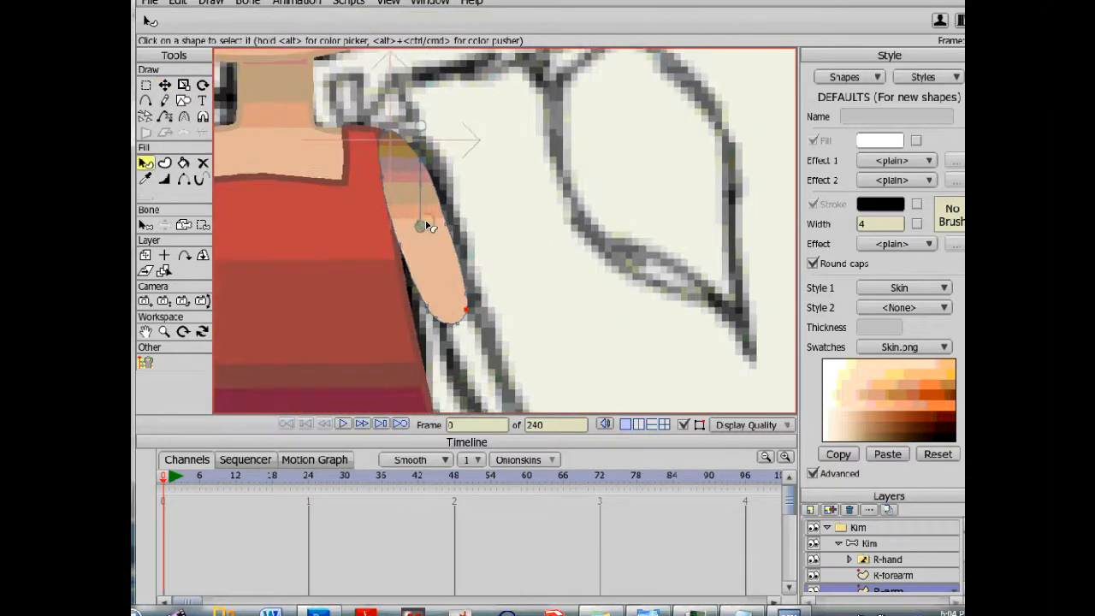
left_click(438, 268)
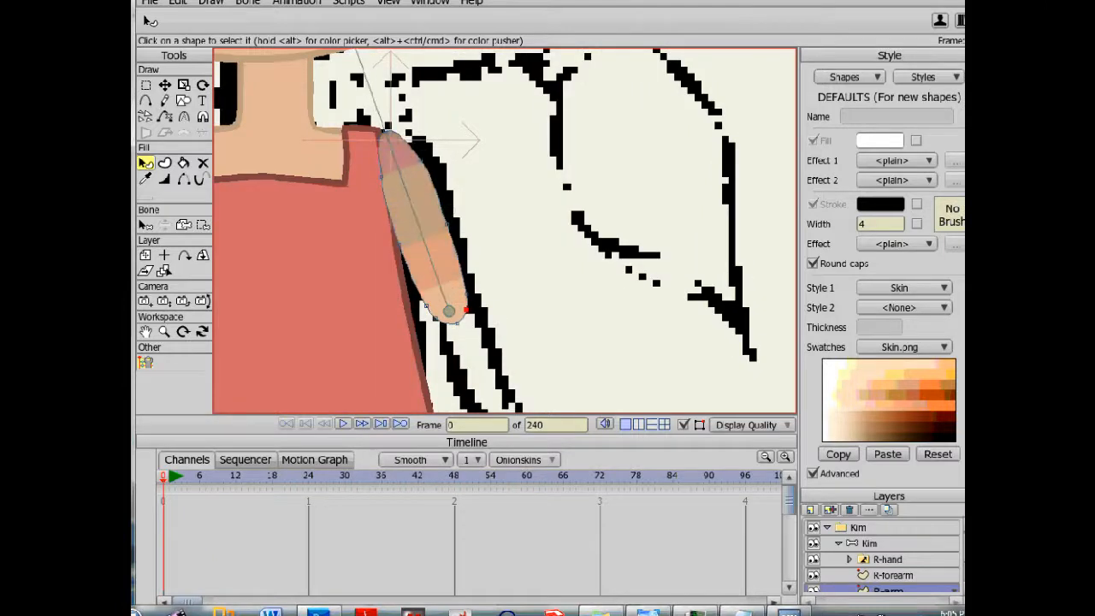
scroll(389, 128, "down", 2)
left_click_drag(368, 66, 389, 128)
left_click(752, 425)
left_click(765, 550)
scroll(551, 318, "down", 3)
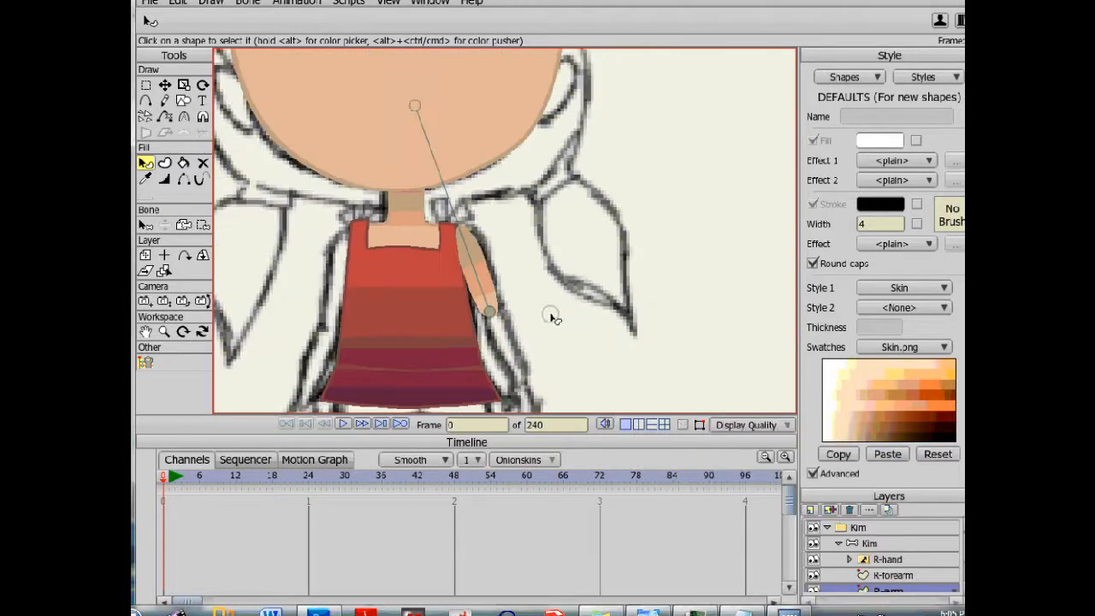
Reposition the end of the arm's gradient to lighten the skin shading along the upper arm.
scroll(551, 318, "down", 1)
left_click_drag(494, 296, 472, 233)
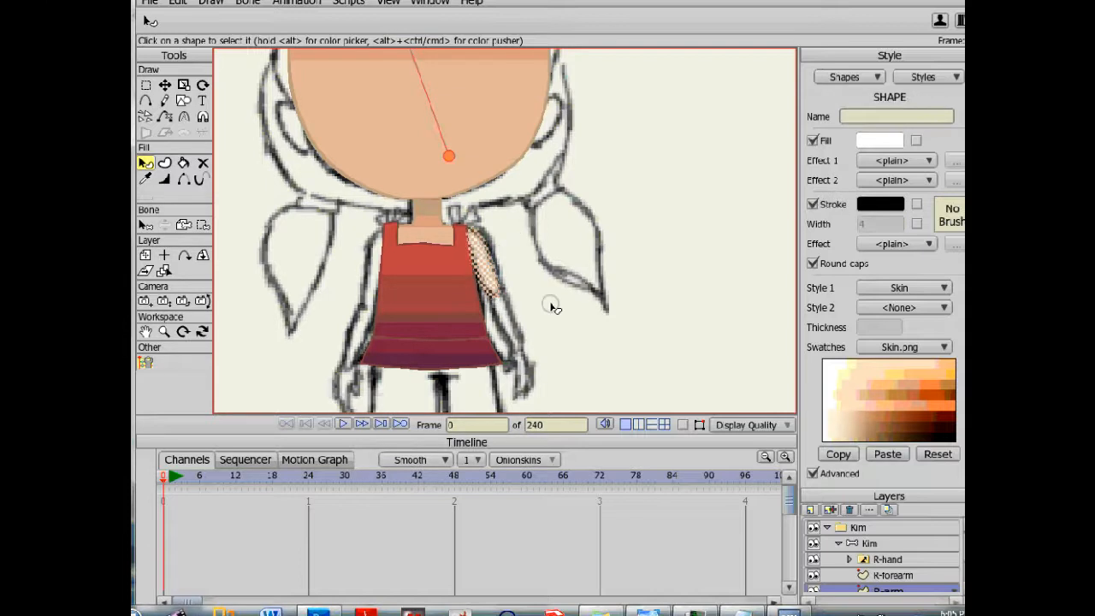
scroll(530, 290, "up", 2)
scroll(402, 285, "down", 3)
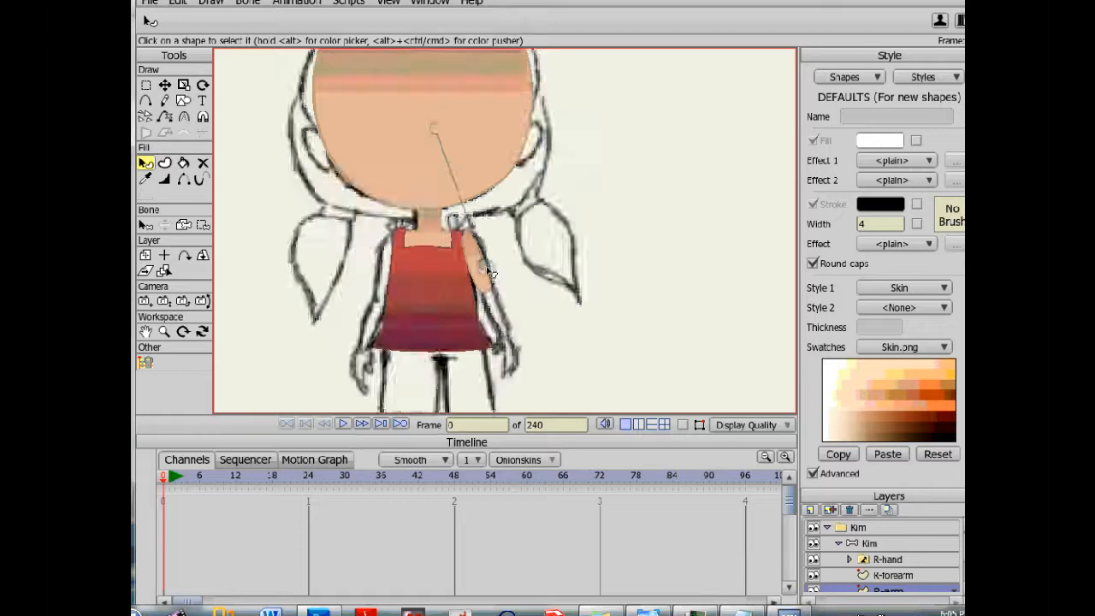
Copy the upper arm shape into the R-forearm layer and place it below the elbow along the sketched forearm.
scroll(479, 285, "up", 2)
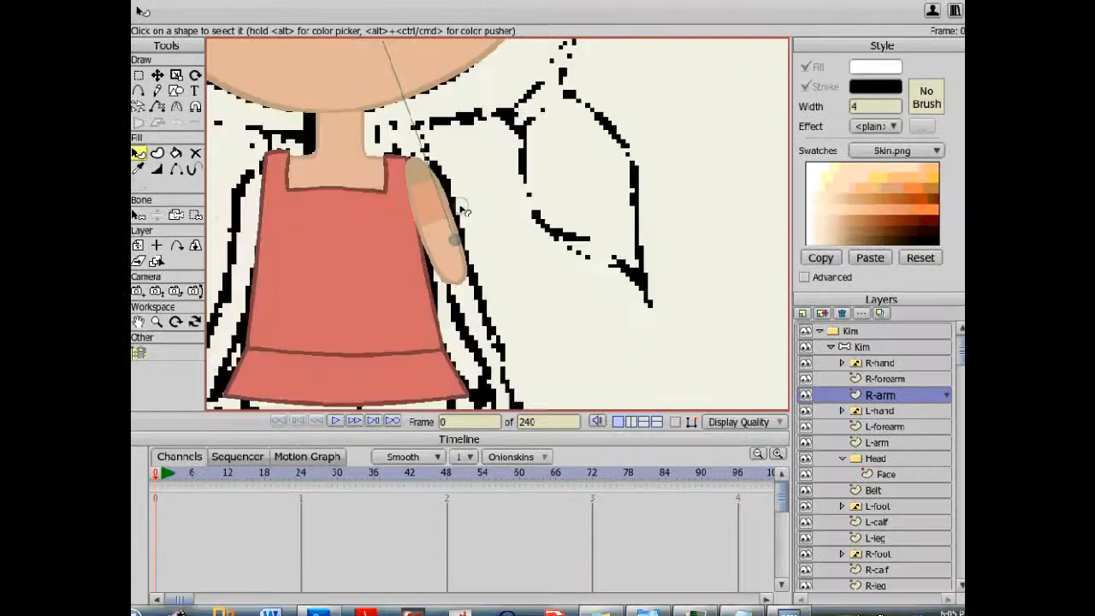
scroll(462, 265, "down", 3)
scroll(461, 266, "up", 2)
left_click(913, 381)
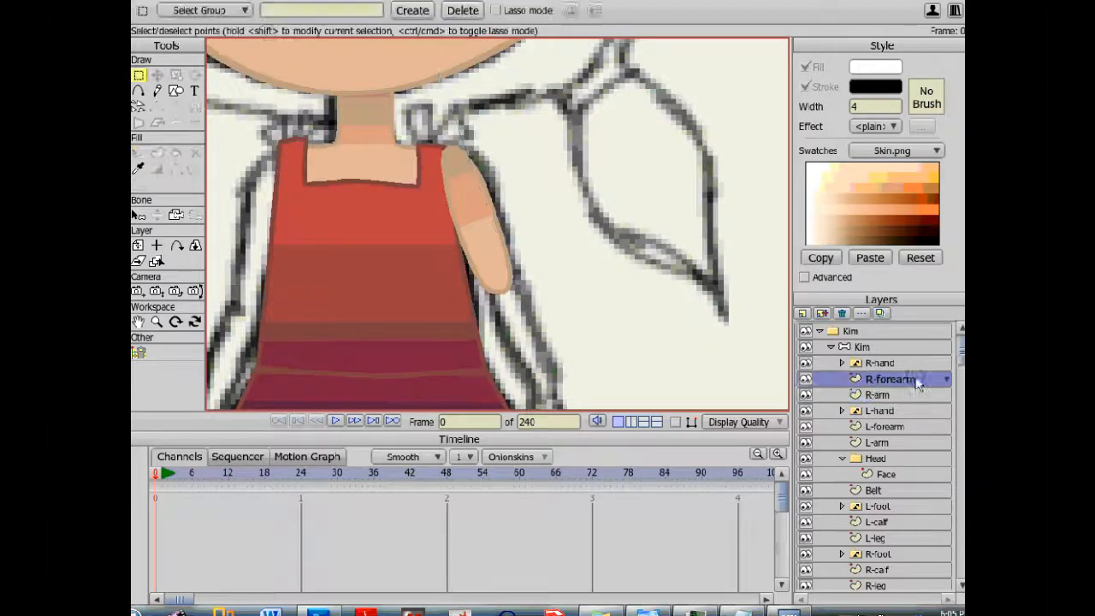
left_click(890, 395)
left_click(585, 346)
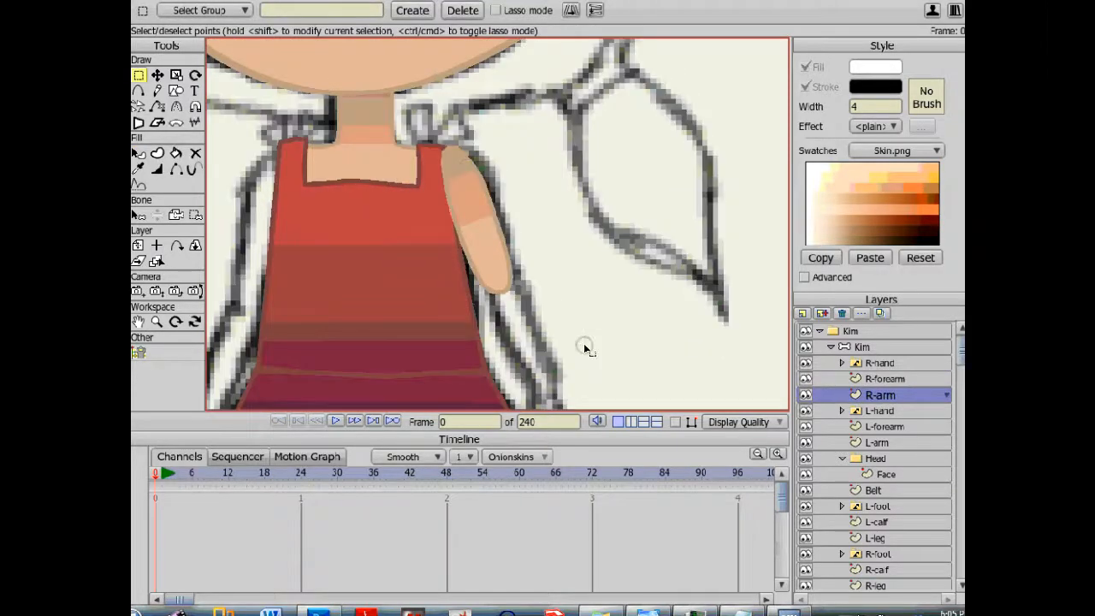
left_click(880, 380)
key("t")
left_click(738, 422)
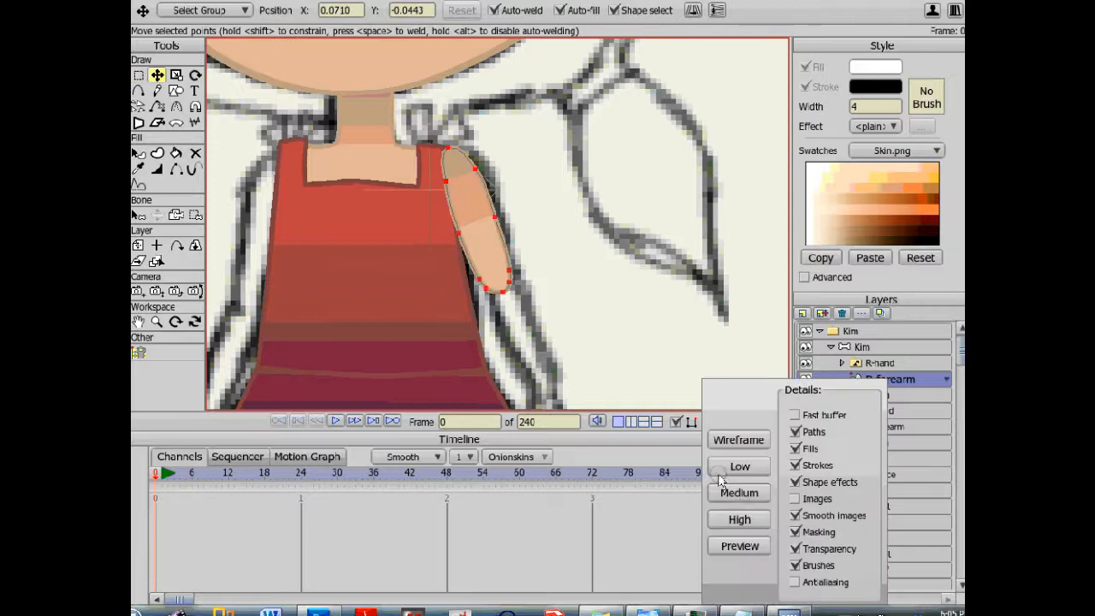
left_click_drag(485, 220, 528, 341)
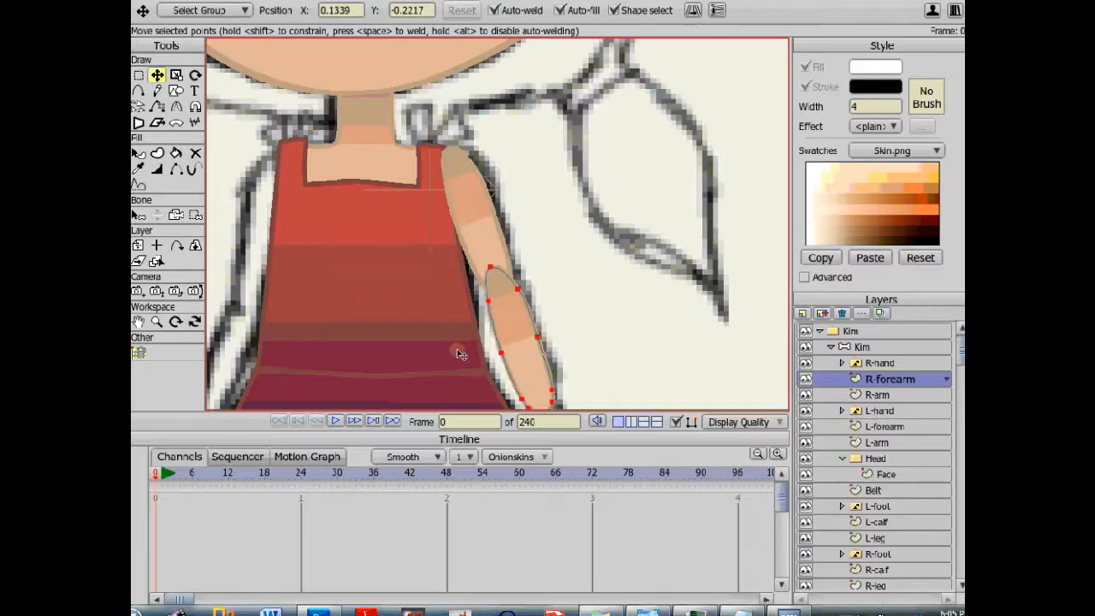
Rotate the forearm shape so its rounded end sits at the elbow and its outline follows the sketched forearm.
key("r")
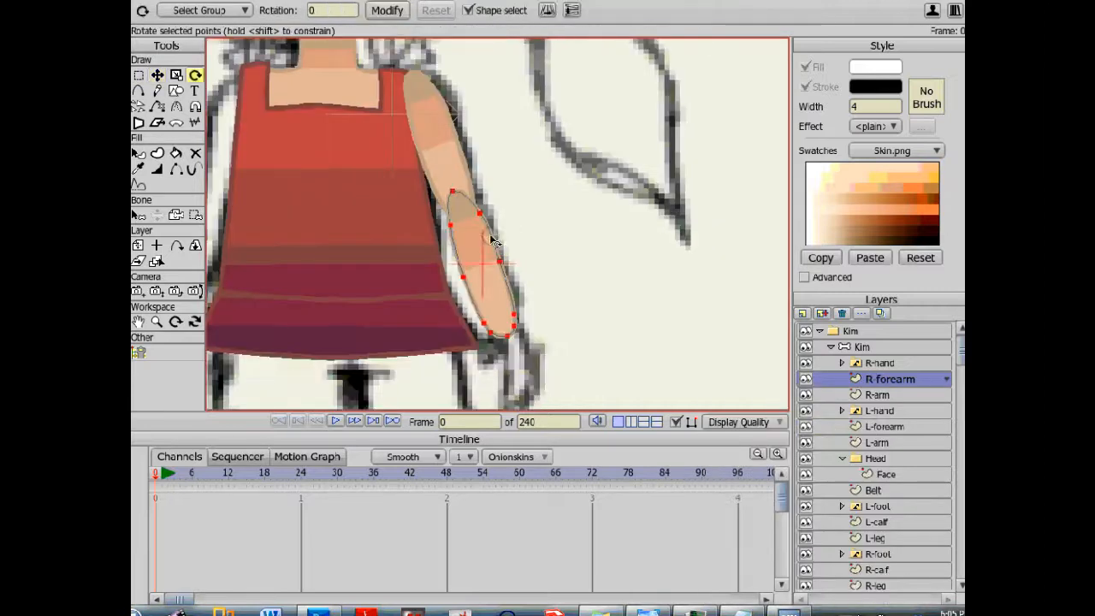
scroll(500, 296, "up", 3)
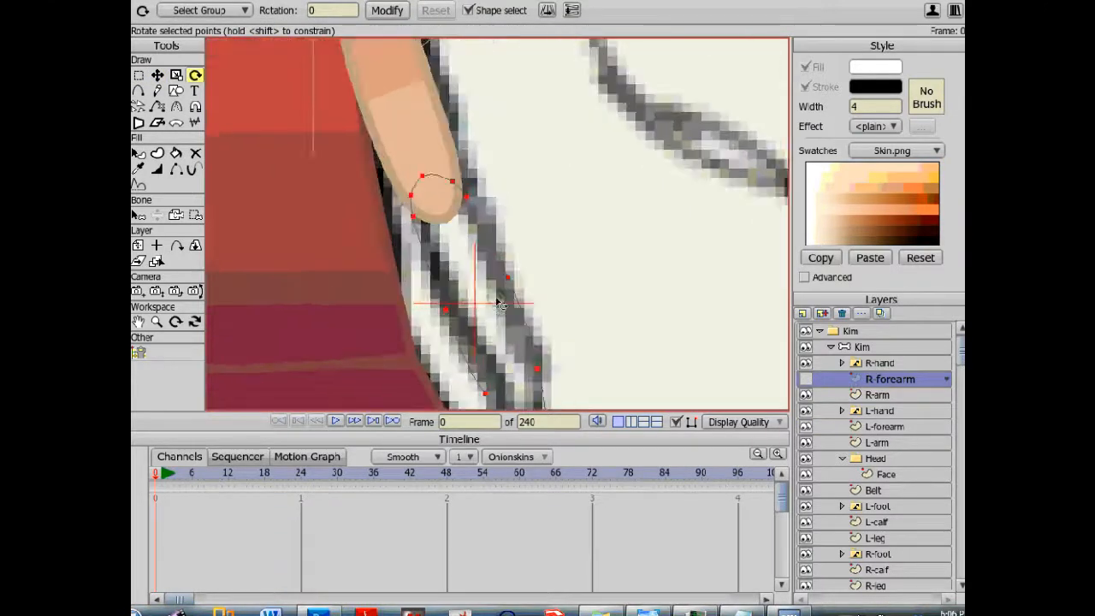
key("t")
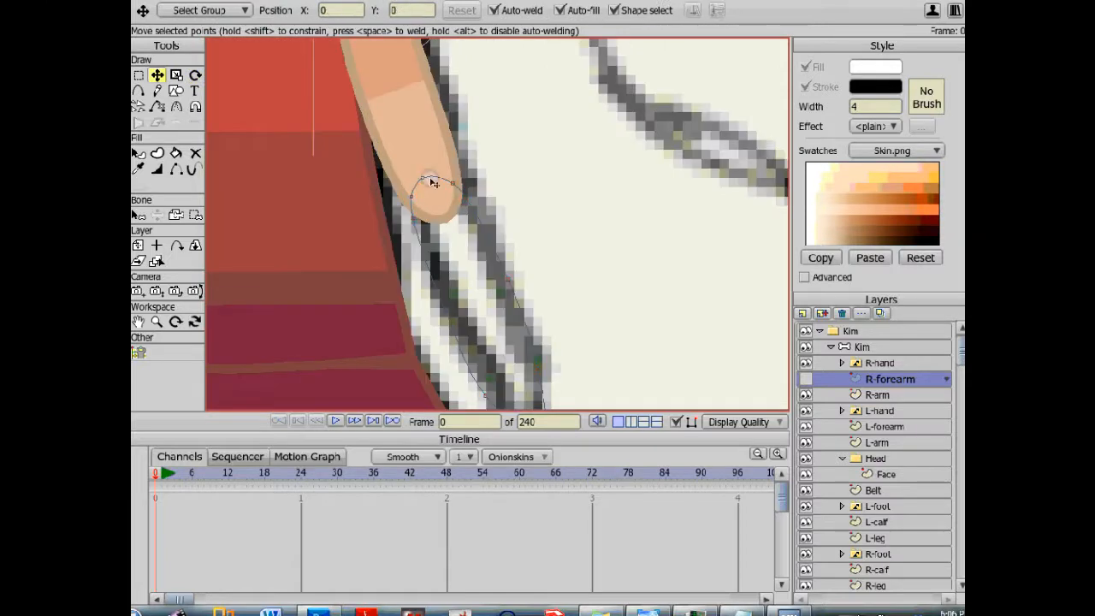
Nudge the elbow points of the R-arm shape to match the forearm's rounded top, using layer visibility to compare both shapes.
left_click(811, 395)
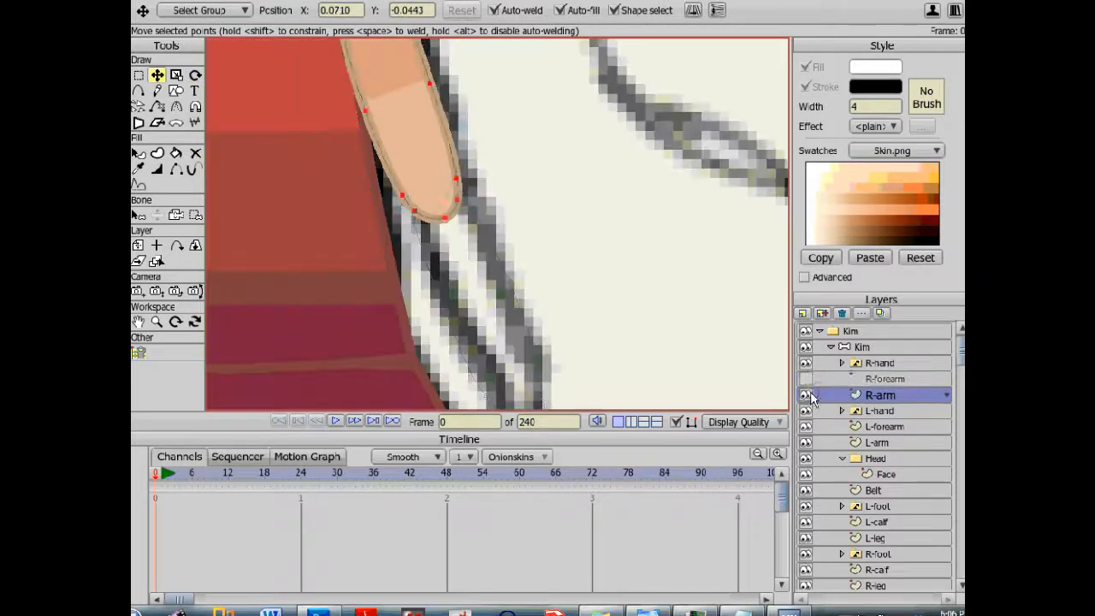
left_click(805, 395)
left_click(805, 378)
left_click_drag(444, 218, 445, 219)
left_click_drag(457, 199, 459, 202)
left_click_drag(442, 215, 445, 220)
scroll(478, 244, "down", 2)
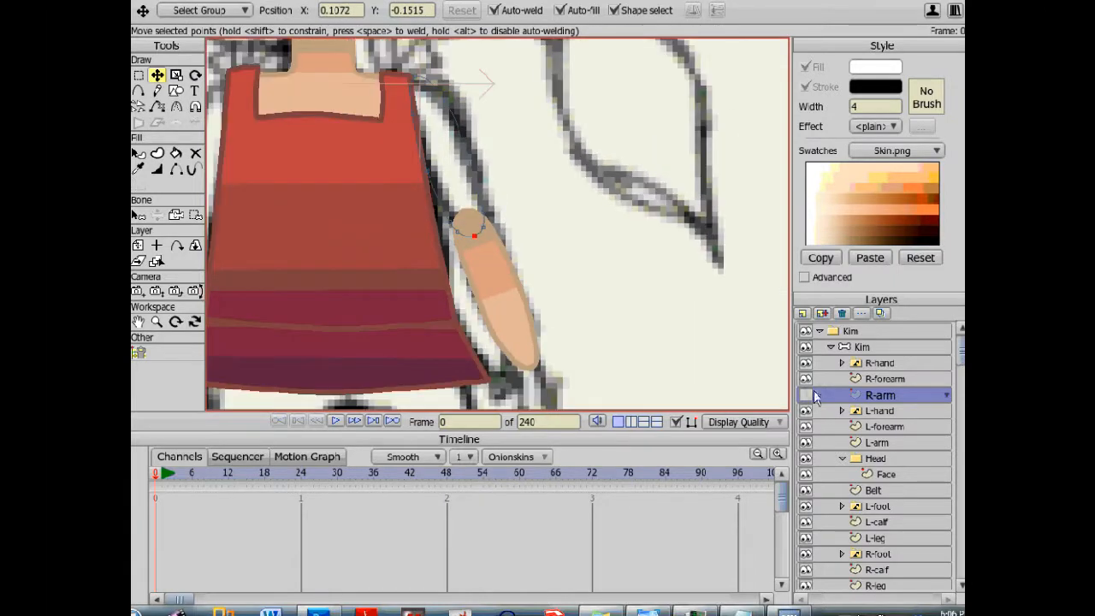
left_click(805, 394)
Reposition the forearm's gradient so it runs from the elbow down past the wrist.
left_click(860, 381)
key("q")
scroll(540, 314, "down", 2)
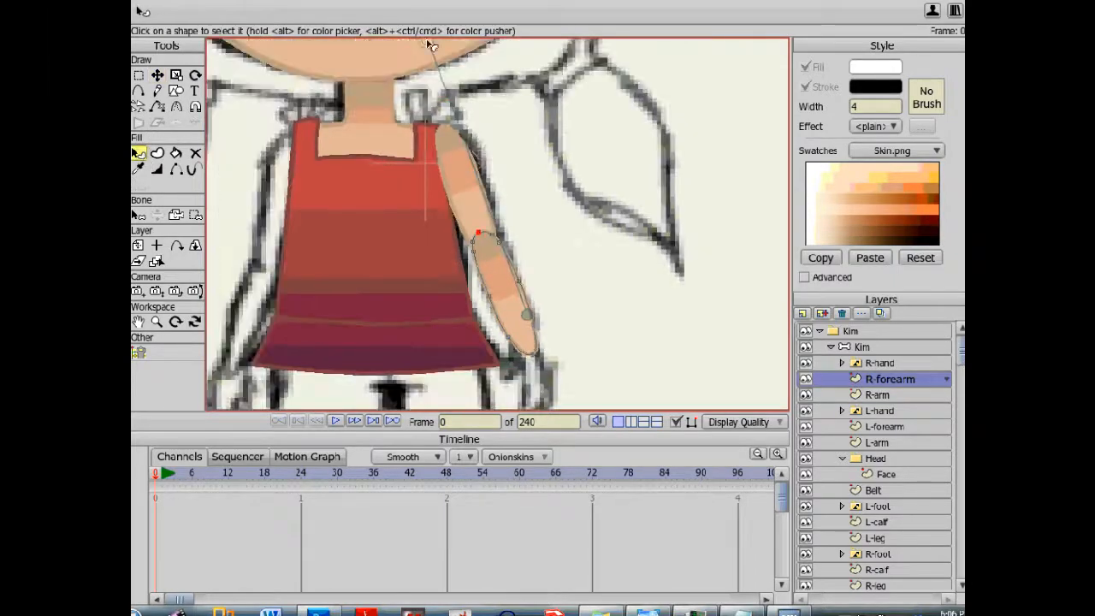
scroll(490, 234, "down", 4)
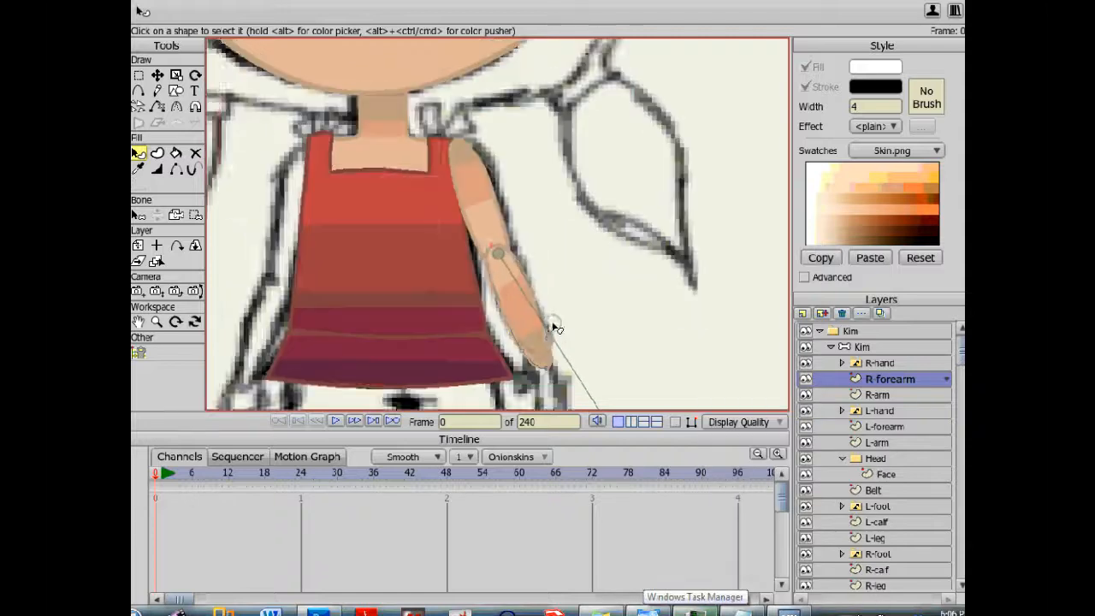
left_click_drag(553, 289, 571, 341)
Change the Skin style's stroke color to AC8062 and turn off the advanced style options.
left_click(823, 276)
left_click(916, 67)
left_click(911, 88)
left_click(881, 194)
left_click_drag(284, 299, 292, 309)
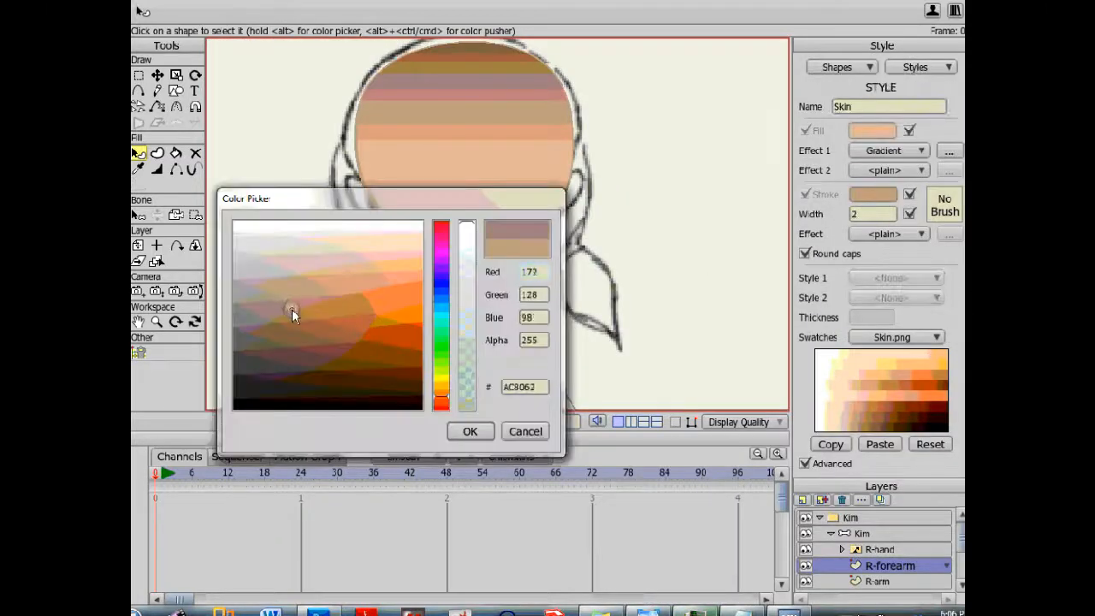
left_click(470, 432)
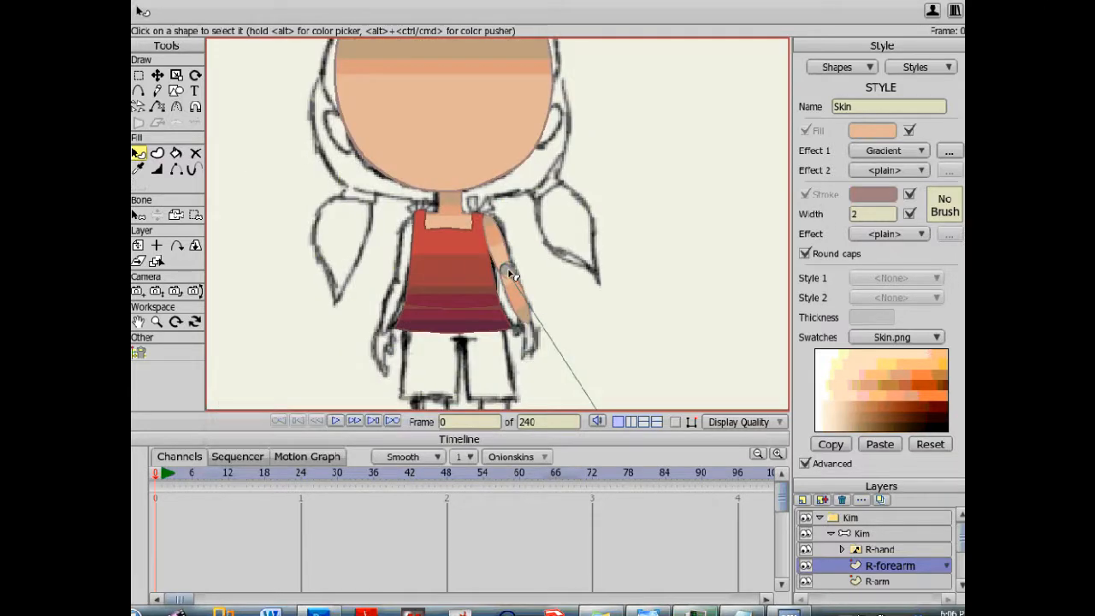
left_click_drag(548, 302, 559, 318)
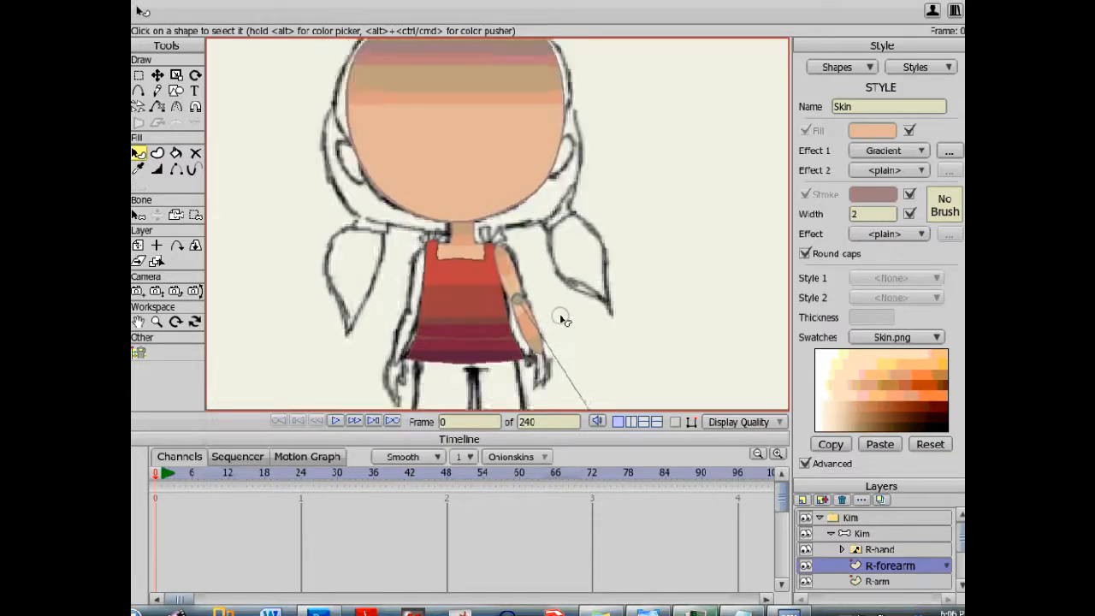
scroll(660, 278, "up", 3)
left_click(806, 463)
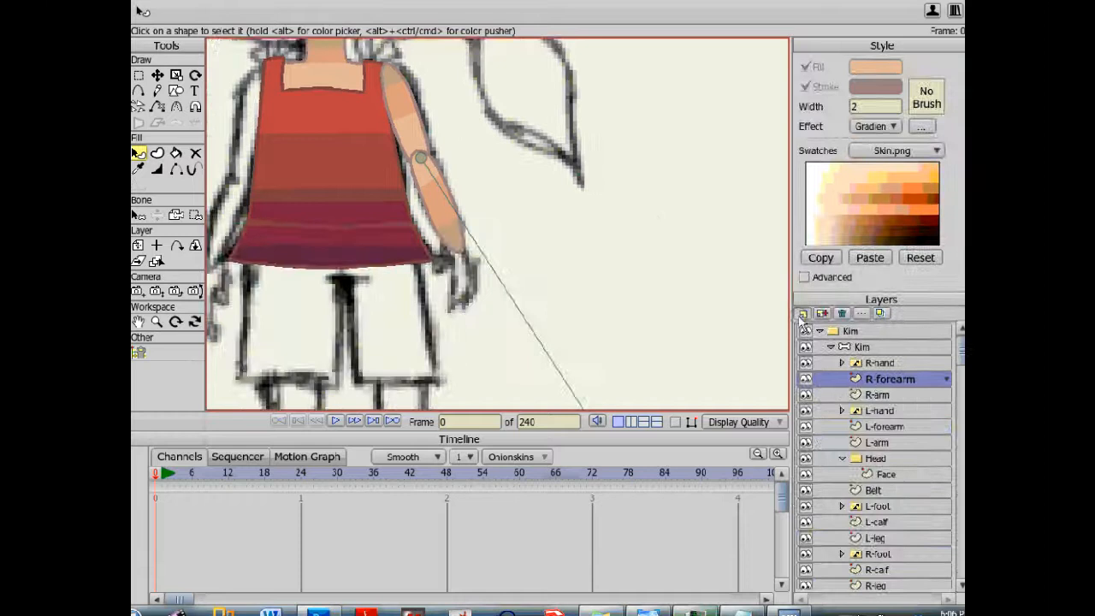
Add a patch layer above R-forearm with R-arm as its target.
left_click(802, 314)
left_click(818, 415)
left_click(377, 184)
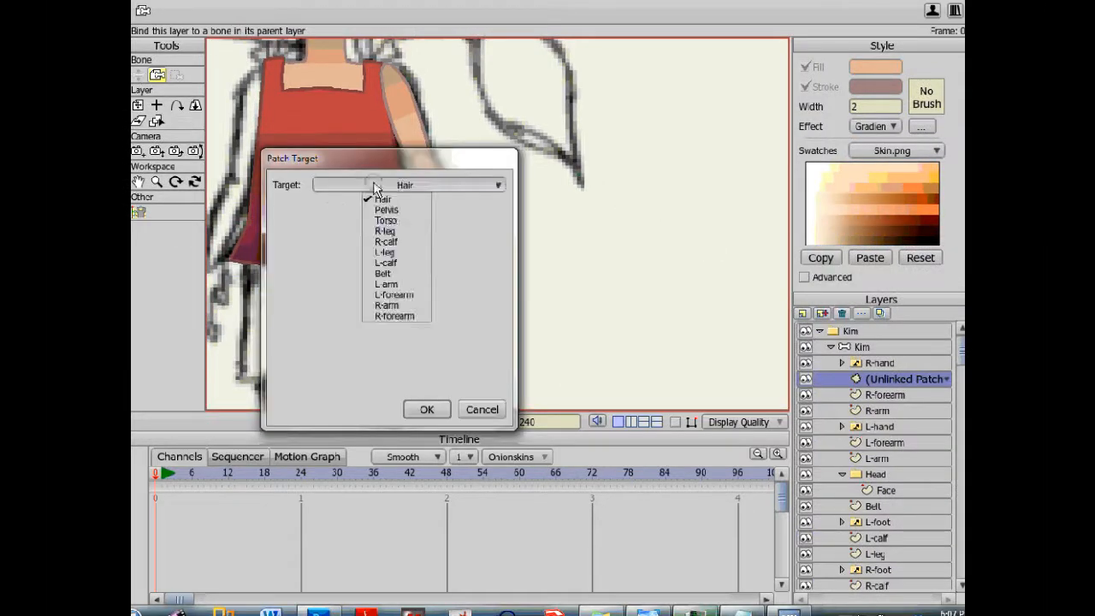
left_click(393, 295)
left_click(427, 409)
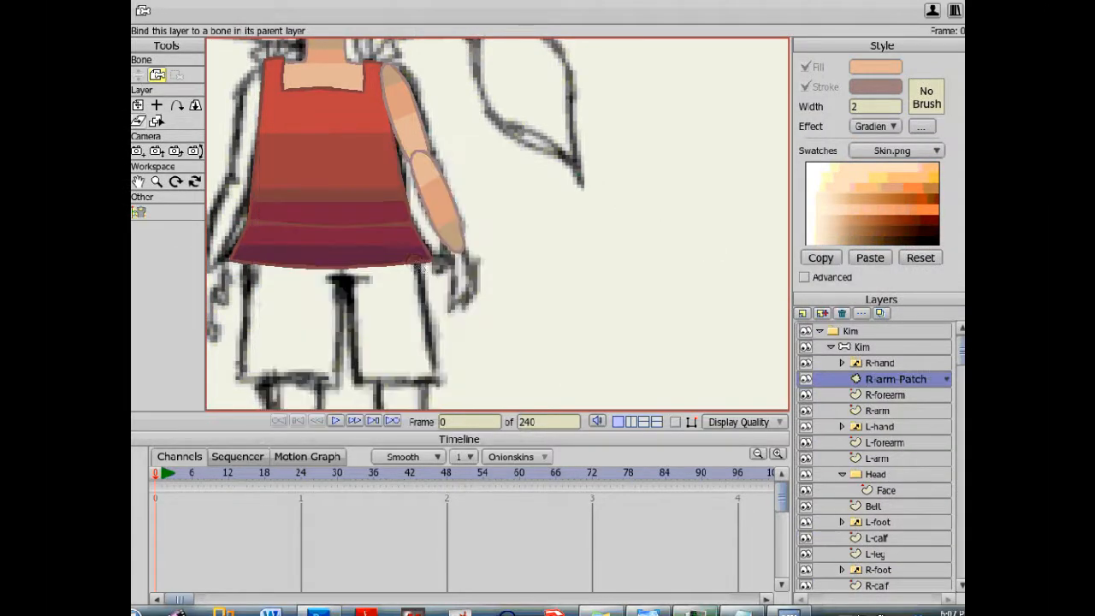
Move the R-arm patch over the elbow so it covers the seam between the upper arm and forearm.
scroll(599, 342, "down", 3)
left_click(738, 422)
left_click_drag(651, 368, 628, 326)
key("m")
left_click_drag(453, 213, 489, 257)
scroll(489, 257, "up", 3)
left_click(864, 347)
scroll(469, 287, "down", 1)
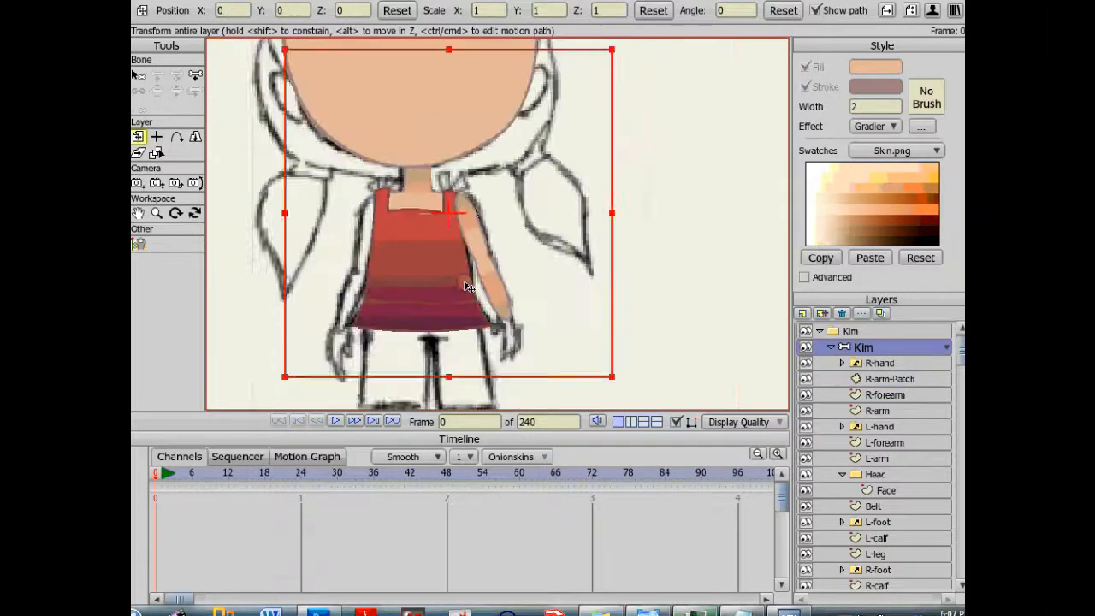
Adjust the R-arm outline points just above the elbow so the sides blend smoothly into the forearm.
left_click(881, 411)
scroll(607, 362, "up", 4)
key("t")
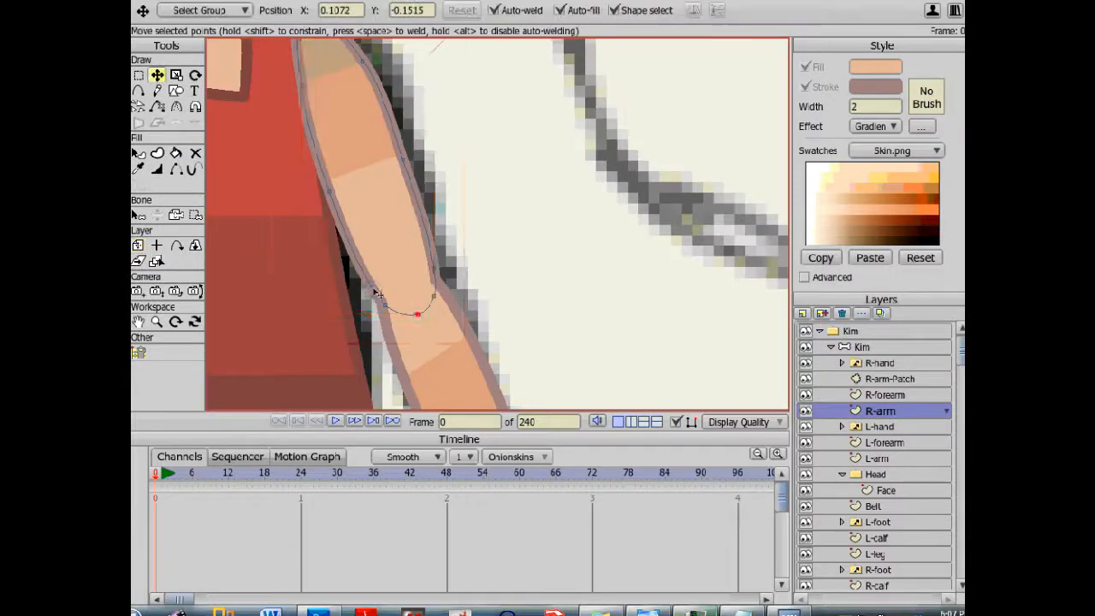
left_click_drag(433, 268, 424, 240)
left_click_drag(364, 262, 361, 264)
left_click(743, 422)
scroll(607, 218, "down", 3)
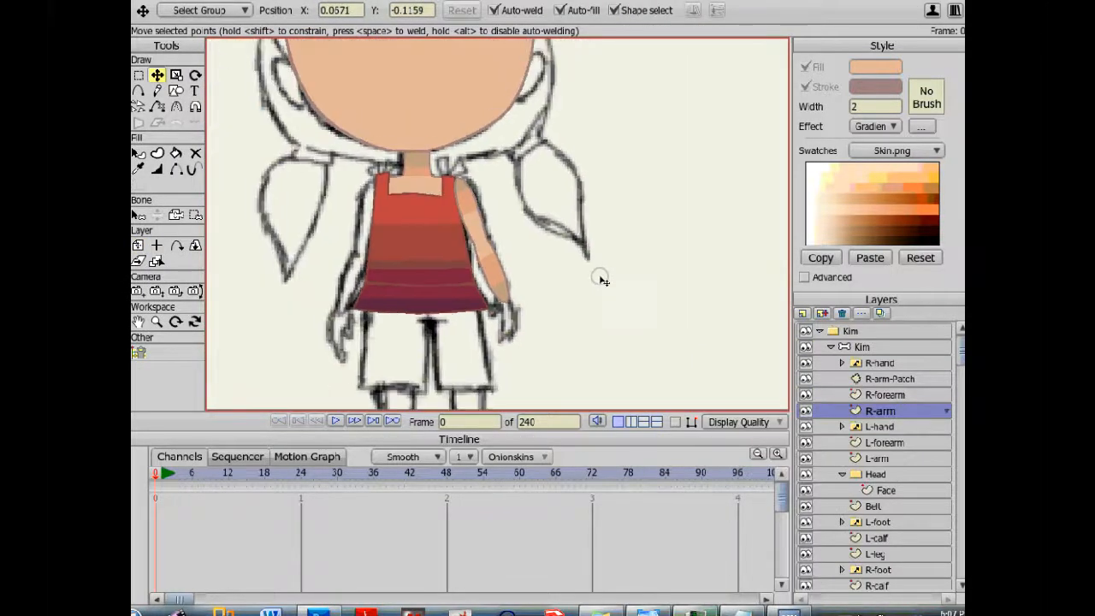
scroll(590, 275, "down", 2)
scroll(476, 300, "up", 4)
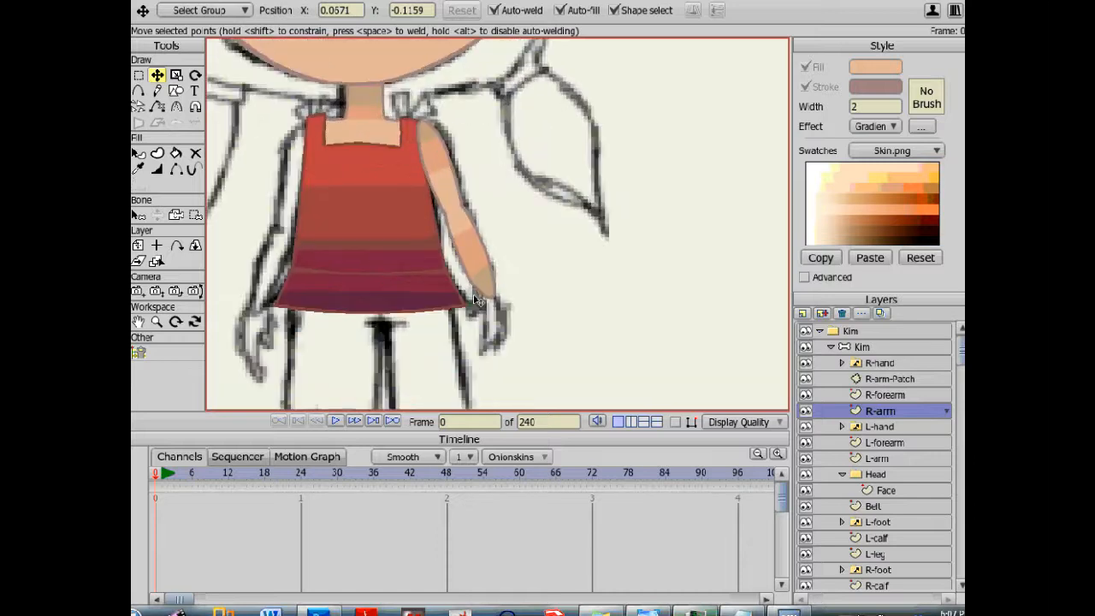
Move the R-forearm's outline points at the wrist to narrow it along the sketch.
left_click(908, 396)
key("r")
left_click(777, 423)
scroll(493, 265, "up", 1)
key("t")
left_click_drag(474, 282, 519, 267)
key("Return")
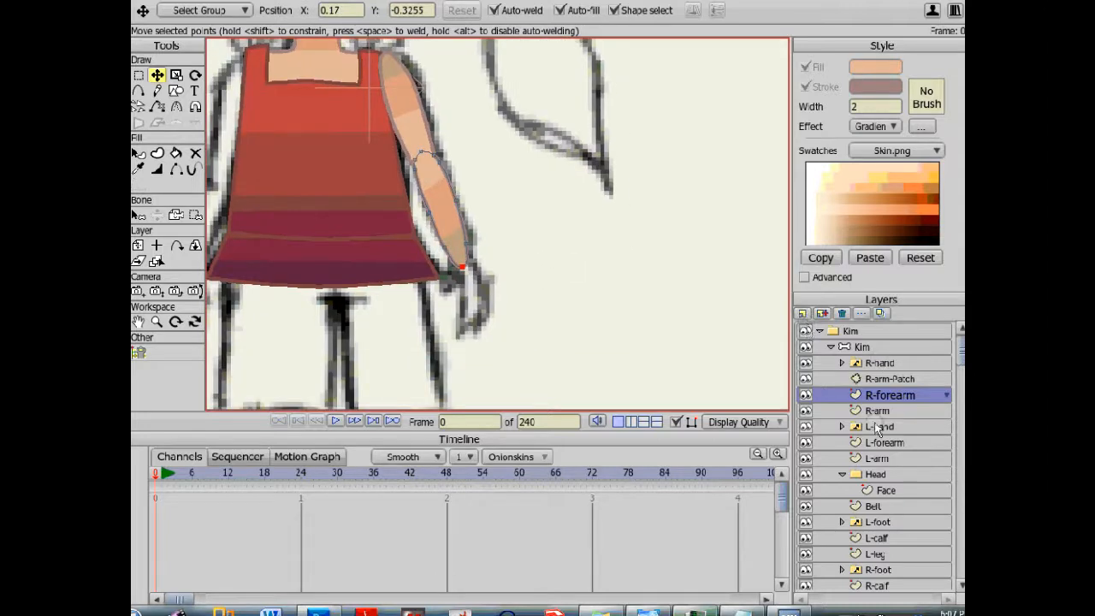
Add a vector layer inside the R-hand switch group and name it Relaxed.
left_click(881, 364)
left_click(802, 313)
left_click(811, 326)
left_click_drag(875, 364, 872, 386)
double_click(868, 379)
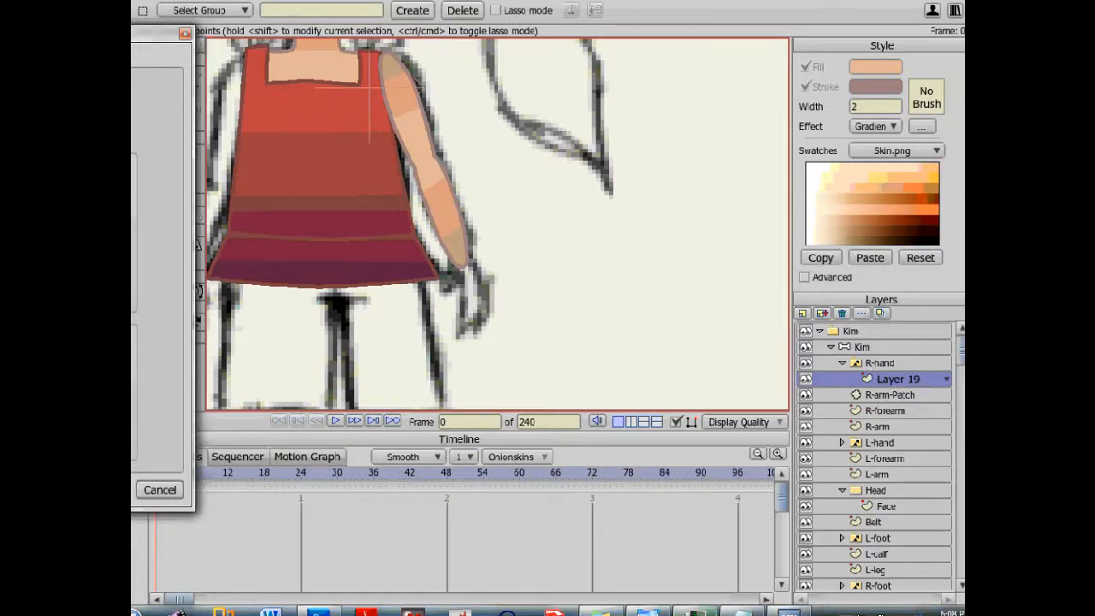
key("Return")
Draw an oval for the hand below the wrist and move its points to follow the sketched palm and fingers.
left_click(176, 91)
left_click_drag(456, 259, 484, 327)
scroll(488, 288, "up", 2)
left_click(157, 75)
mouse_move(435, 301)
left_mouse_down()
mouse_move(480, 291)
mouse_move(445, 353)
left_mouse_up()
scroll(376, 278, "up", 2)
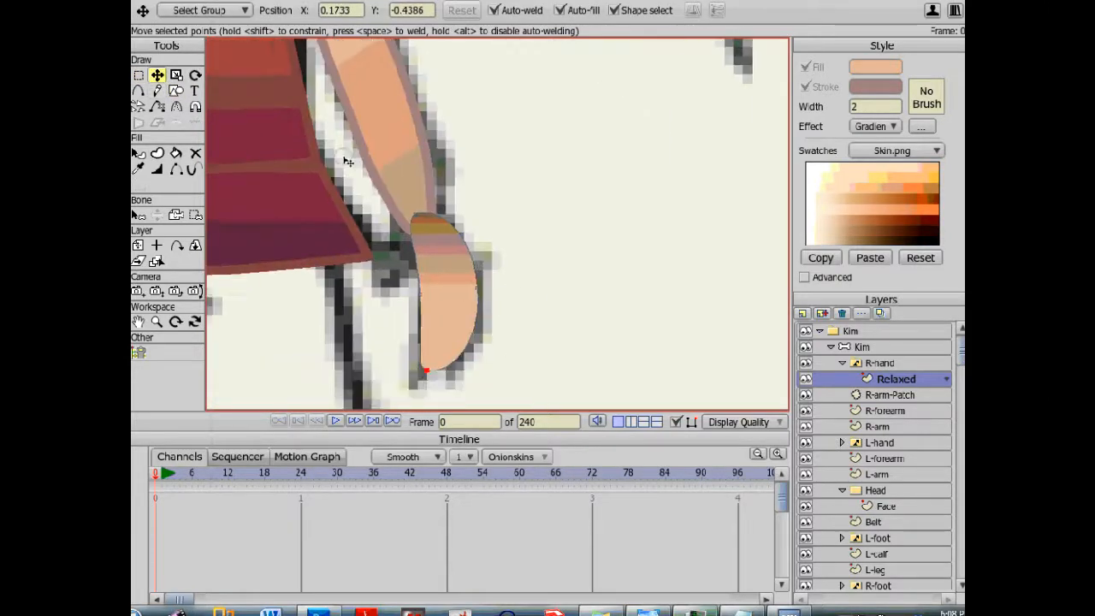
Add points to the hand outline to form the thumb and wrist, and move its points to slim the fingers.
left_click(139, 107)
left_click(139, 90)
left_click_drag(424, 287, 376, 285)
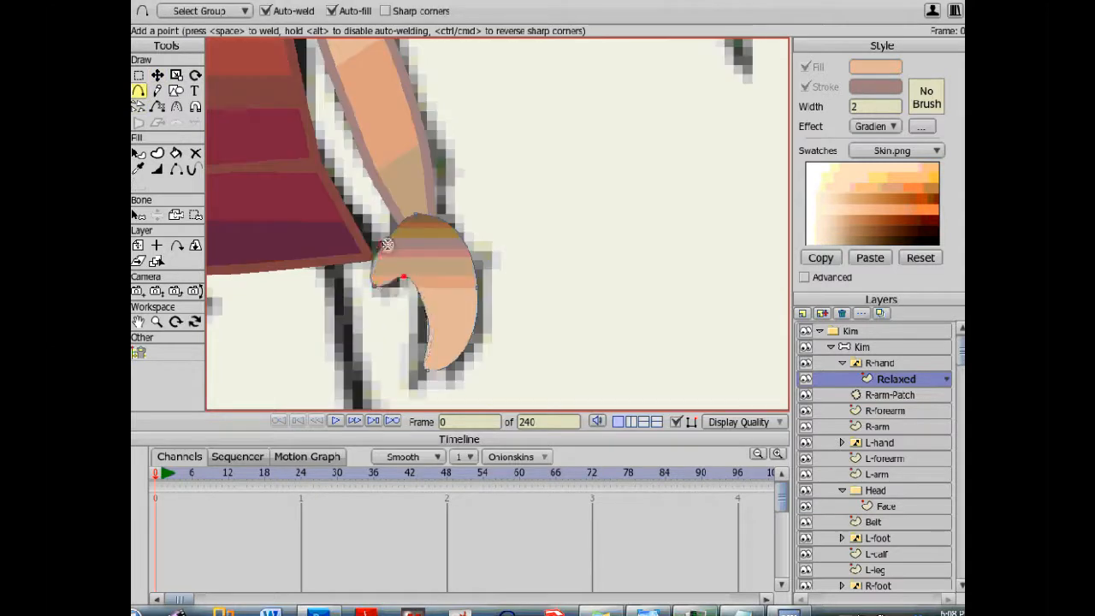
left_click(454, 242)
left_click_drag(454, 242, 433, 211)
key("t")
left_click_drag(471, 318, 453, 333)
Set the display quality to Preview and reposition the hand's gradient so the wrist shading blends with the forearm.
scroll(452, 308, "down", 5)
left_click(721, 424)
left_click(735, 539)
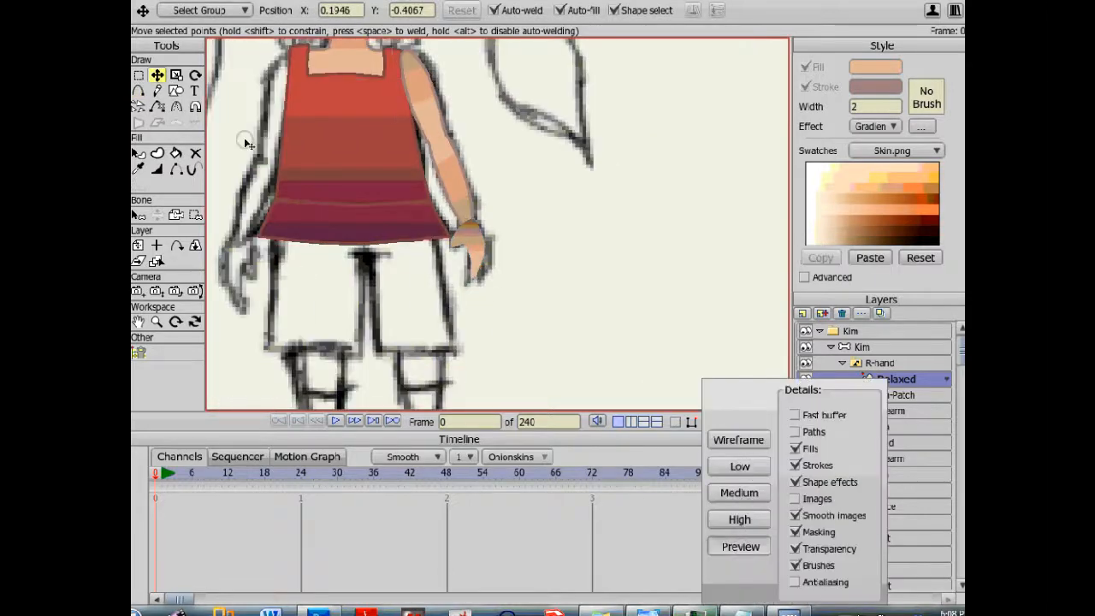
left_click(246, 142)
scroll(333, 190, "up", 4)
left_click(139, 153)
left_click(818, 89)
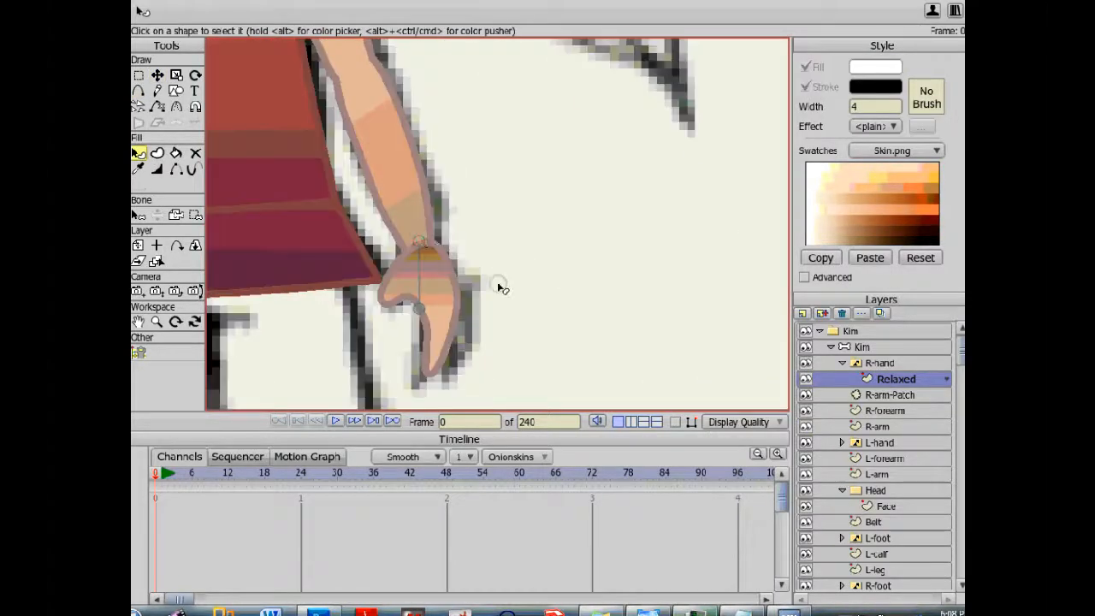
left_click(514, 276)
Add a patch layer above R-hand with R-forearm as its target to cover the wrist seam.
left_click(844, 363)
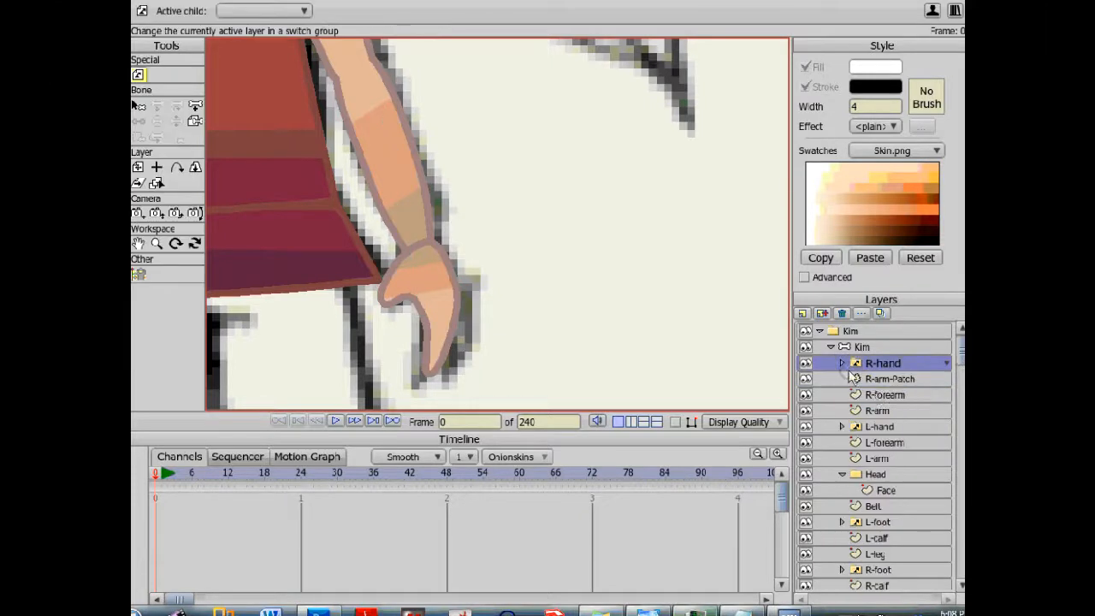
left_click(822, 313)
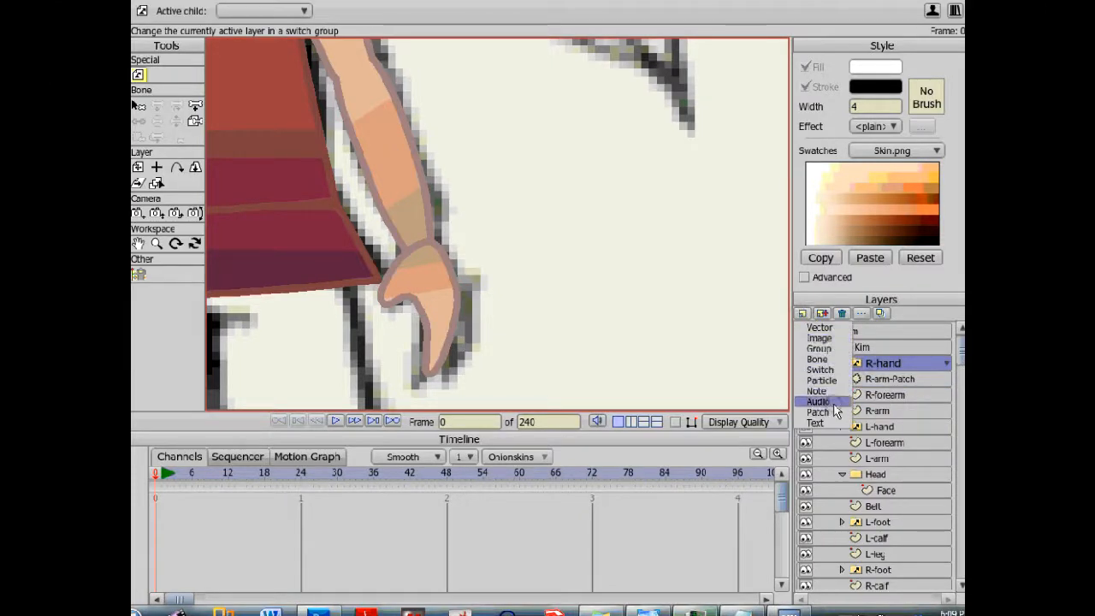
left_click(819, 414)
left_click(394, 184)
left_click(436, 316)
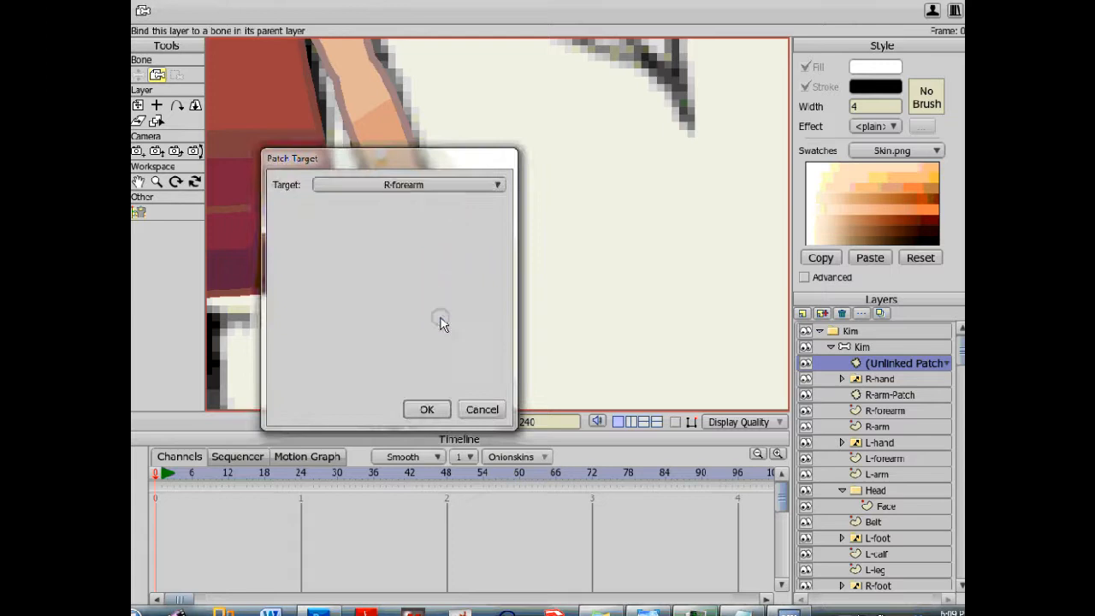
left_click(426, 410)
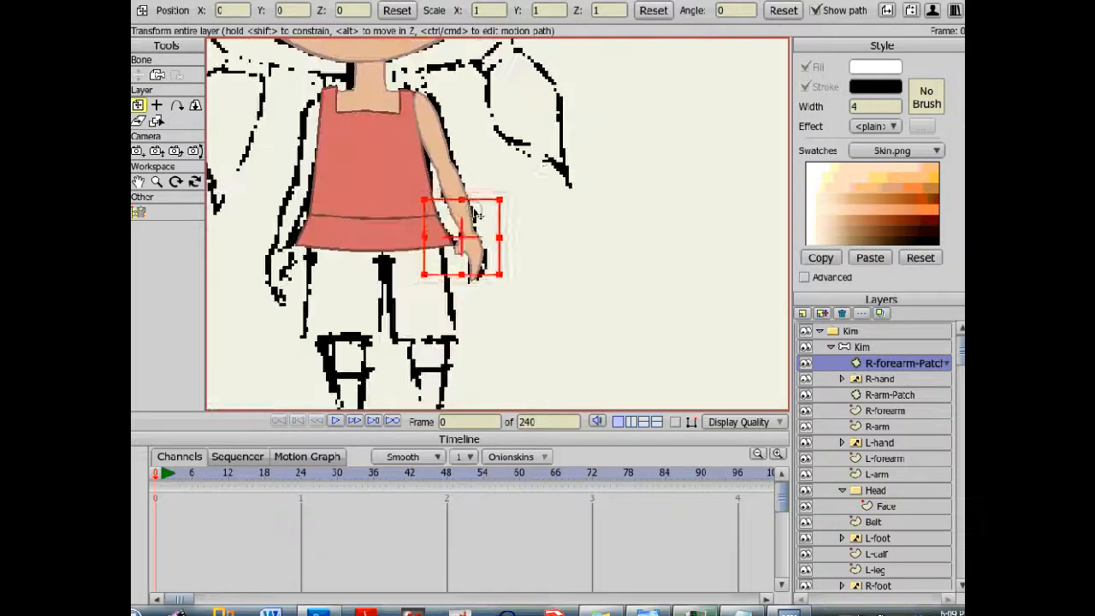
Set the origin of R-hand's Relaxed layer at the wrist joint.
left_click(844, 379)
left_click(882, 394)
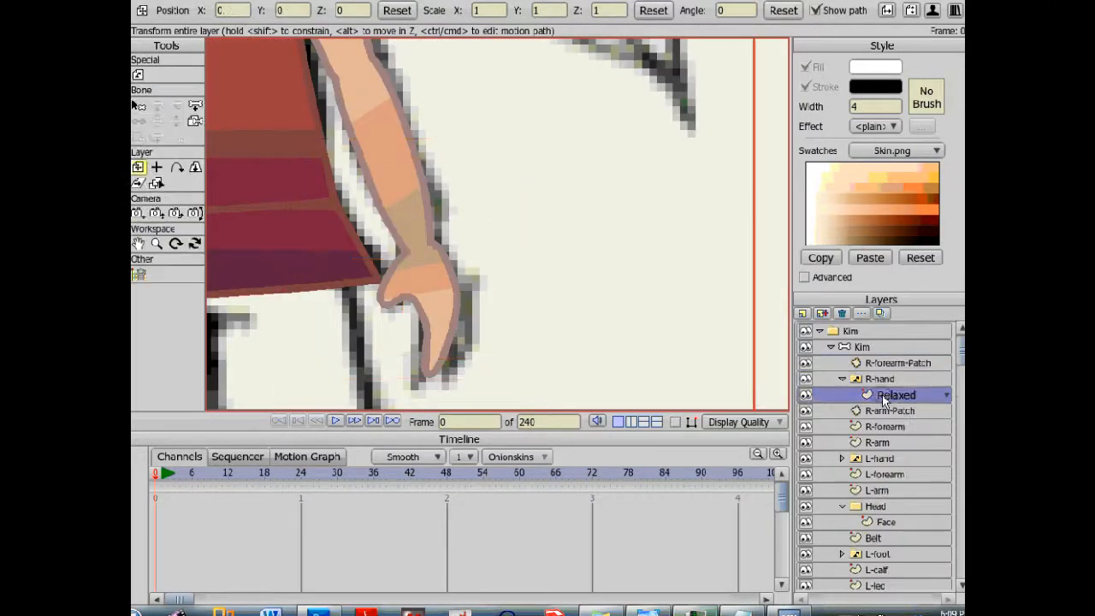
left_click(729, 425)
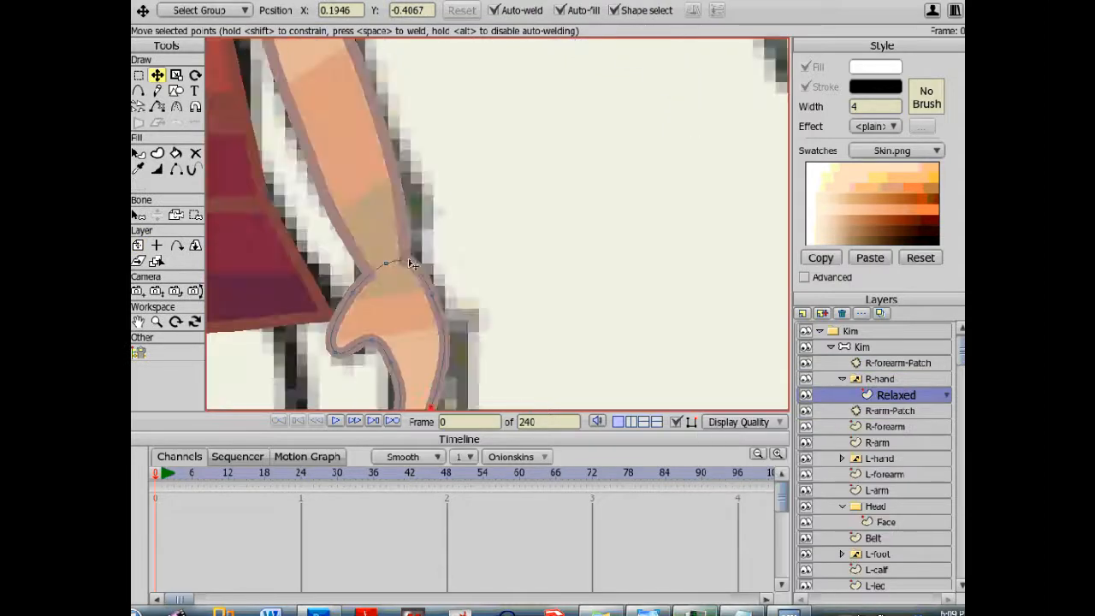
left_click(428, 292)
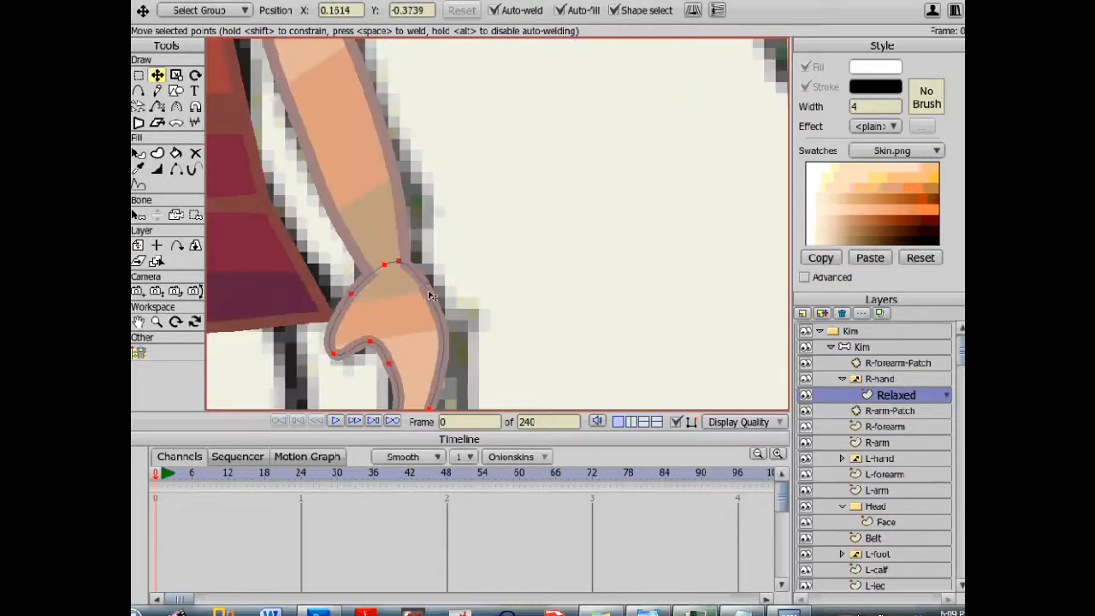
left_click(158, 247)
left_click(392, 262)
scroll(590, 273, "down", 3)
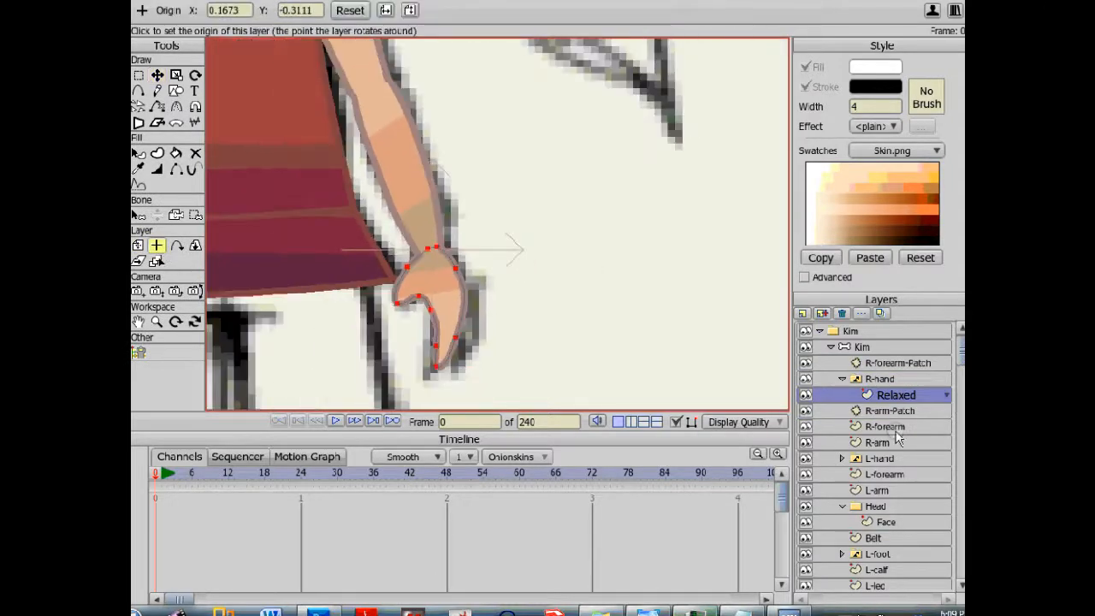
left_click(894, 427)
left_click(881, 442)
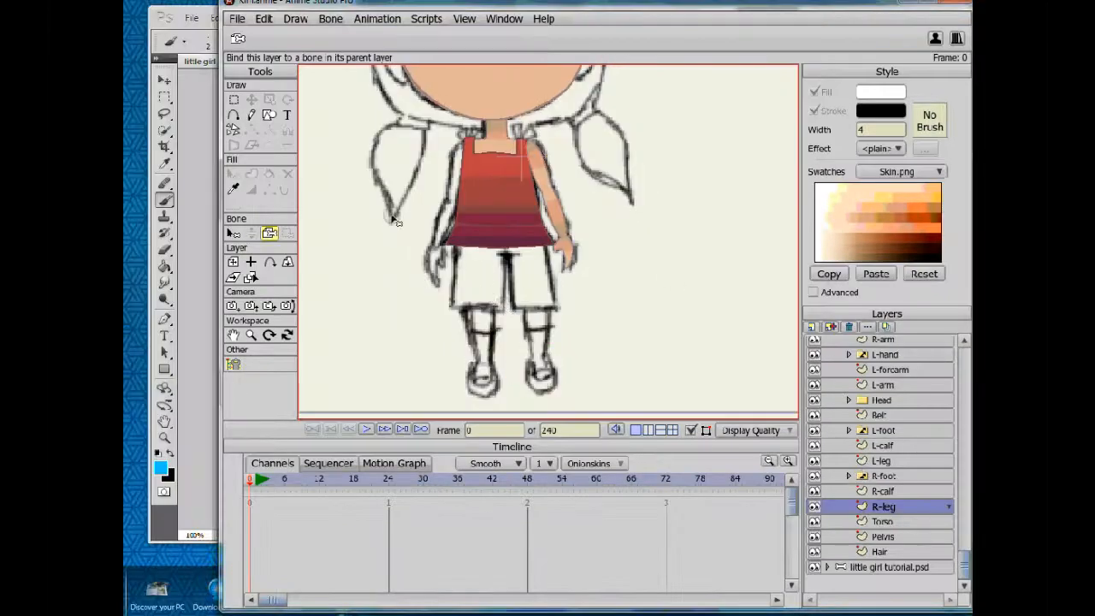
Show the advanced style options and set the R-leg layer's origin at the hip near the shirt hem.
left_click(268, 116)
left_click(847, 293)
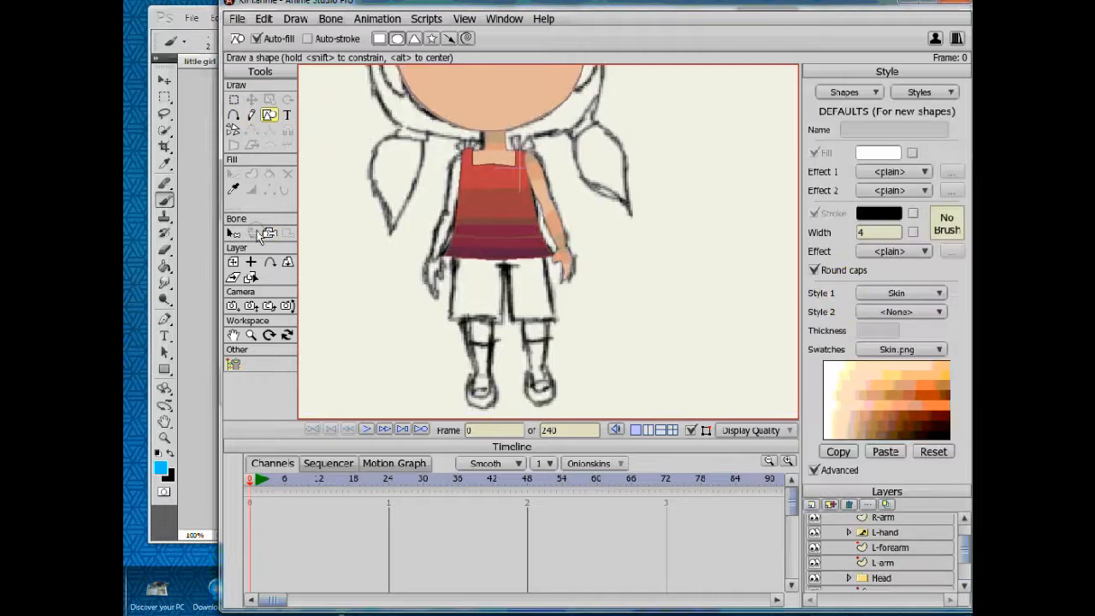
left_click(250, 263)
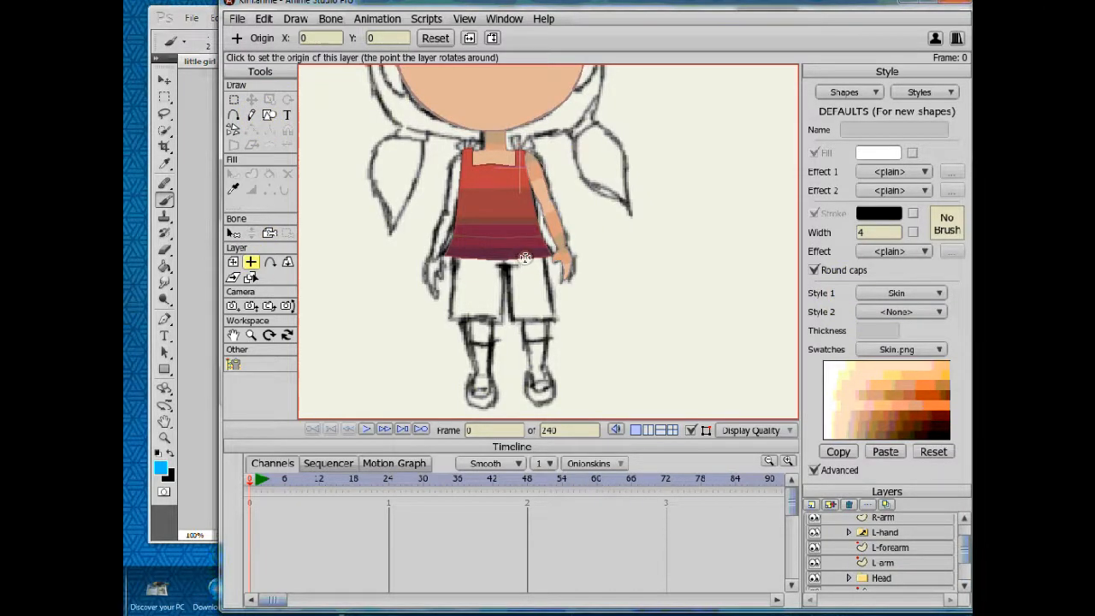
Create a new style named Pants and give it a yellow-orange fill.
left_click(939, 94)
left_click(939, 105)
type("Pants")
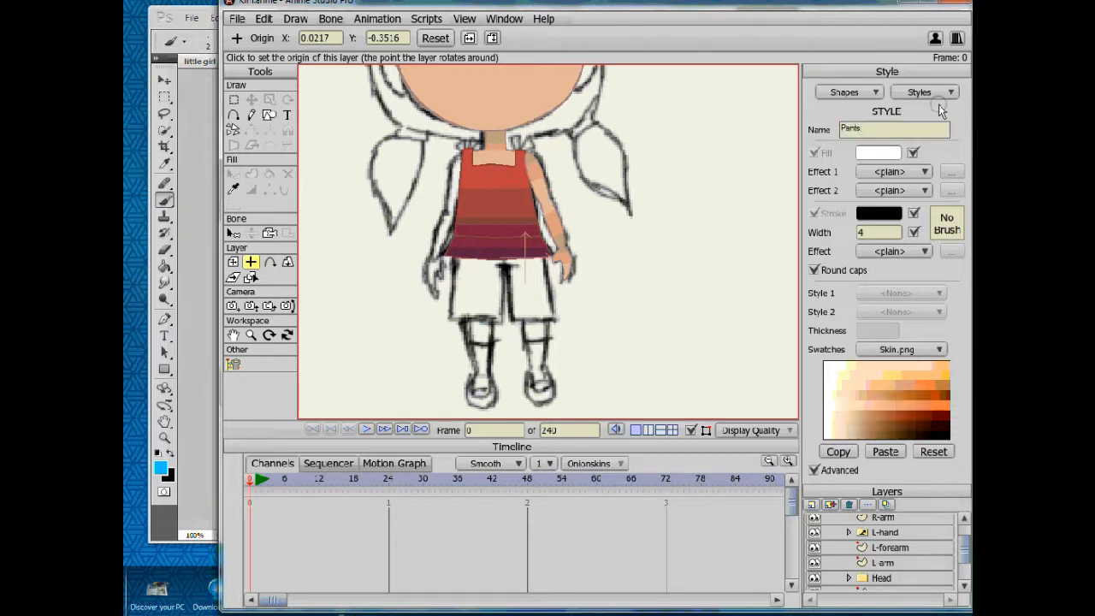
left_click(907, 171)
left_click(879, 157)
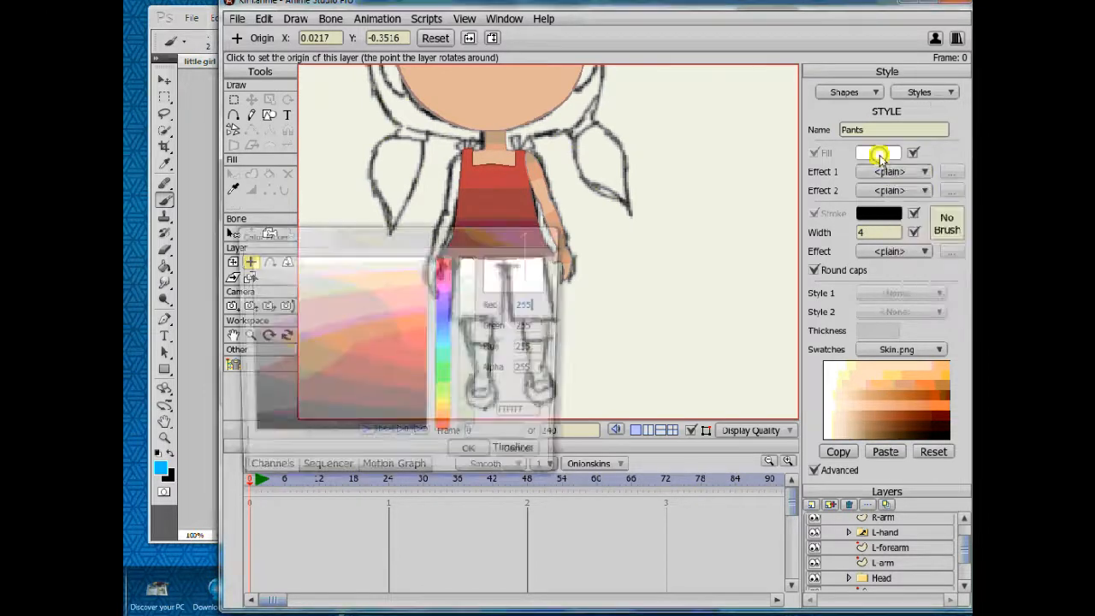
left_click(443, 407)
left_click_drag(398, 362, 418, 326)
left_click(446, 410)
left_click(469, 456)
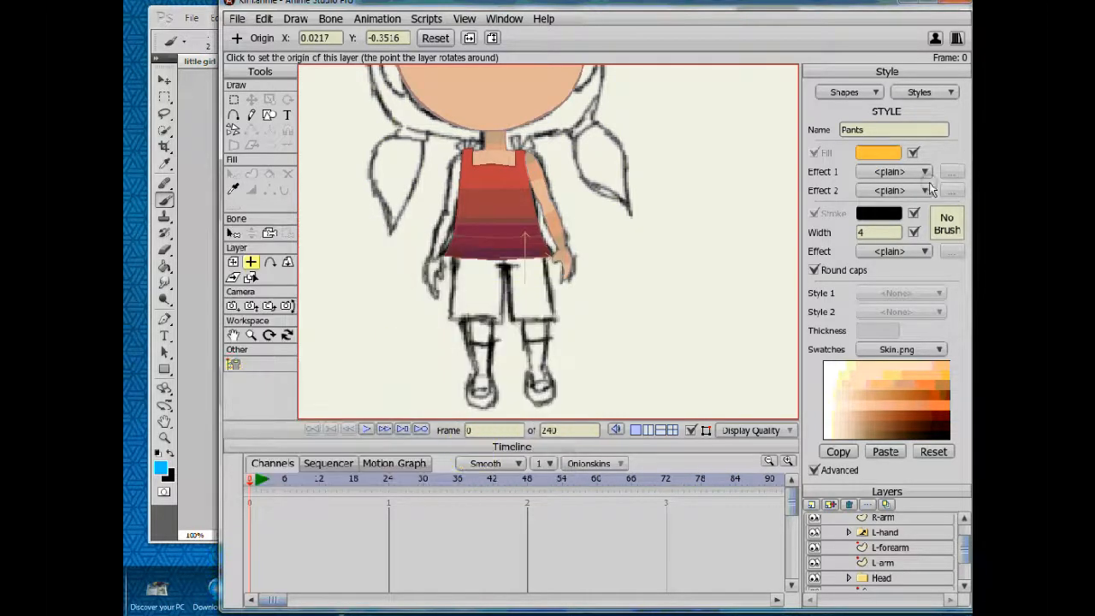
Add a linear gradient to the Pants style's first effect, running from yellow-orange to dark amber.
left_click(916, 172)
left_click(916, 235)
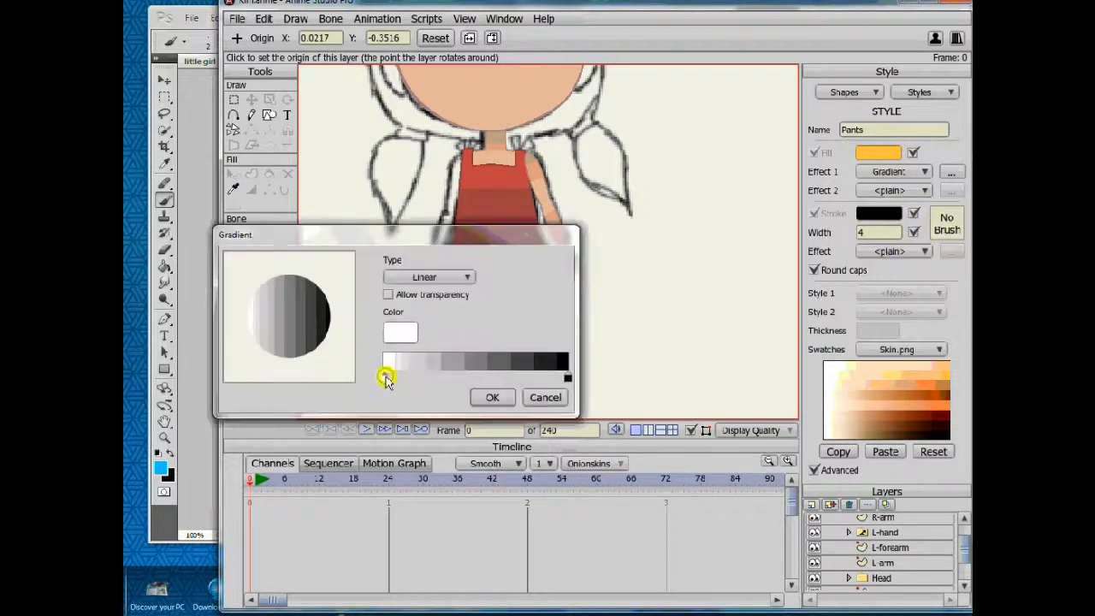
double_click(386, 378)
left_click(446, 407)
left_click_drag(412, 357, 426, 333)
left_click(446, 411)
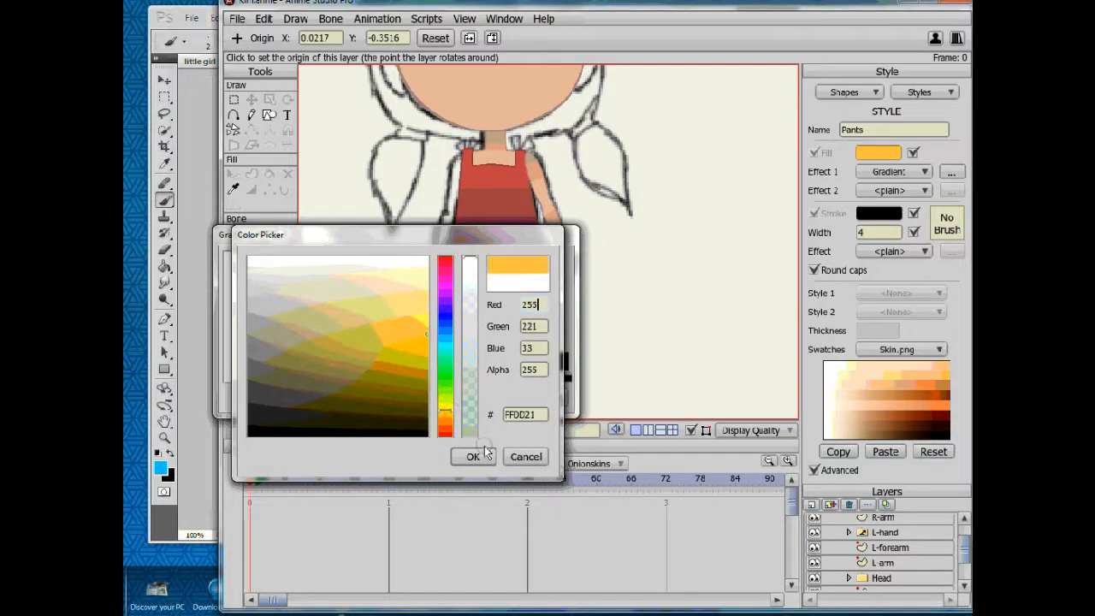
left_click(472, 456)
double_click(568, 377)
mouse_move(383, 349)
left_mouse_down()
mouse_move(320, 389)
mouse_move(338, 401)
mouse_move(341, 389)
mouse_move(387, 394)
mouse_move(387, 368)
left_mouse_up()
left_click(473, 456)
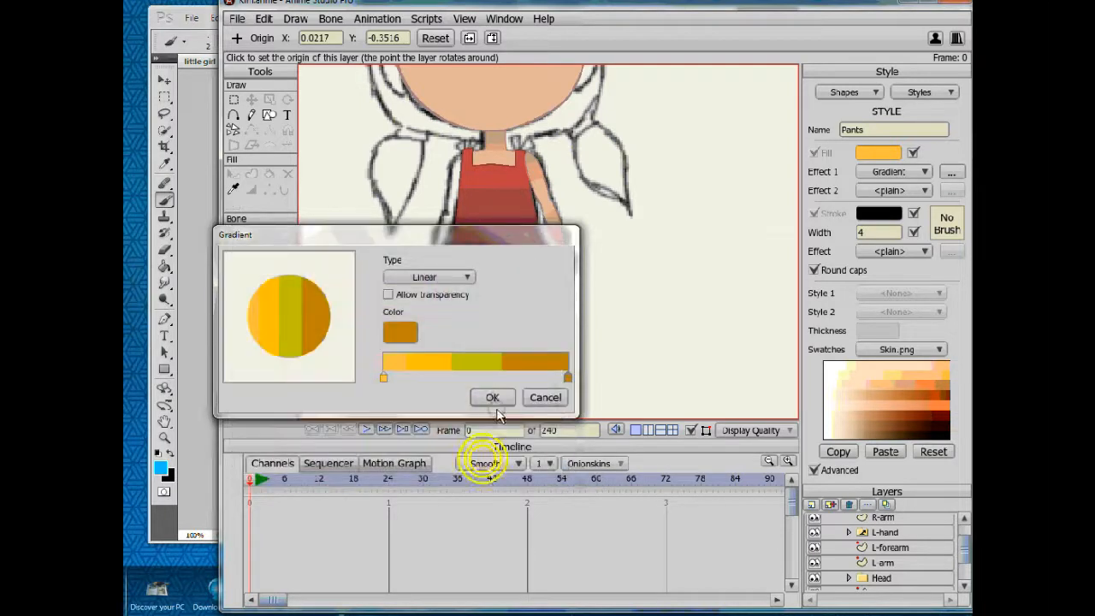
left_click(490, 395)
Draw a rectangle over the sketched right pant leg and move its upper outer corner inward to follow the sketch.
left_click(269, 114)
scroll(456, 258, "up", 2)
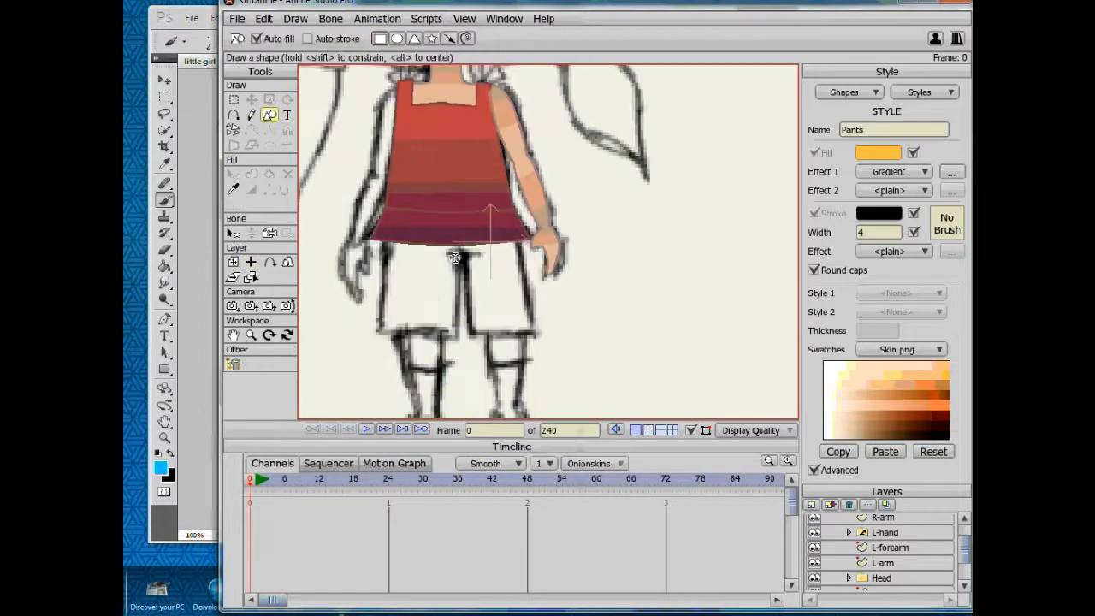
left_click_drag(468, 241, 532, 333)
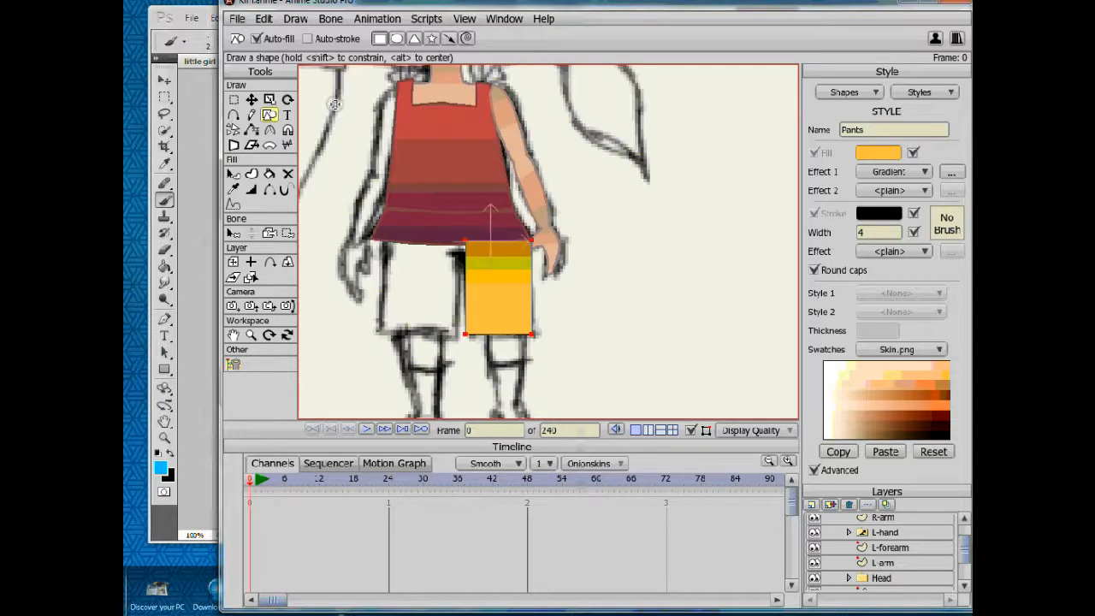
key("t")
left_click_drag(532, 243, 524, 238)
left_click(814, 470)
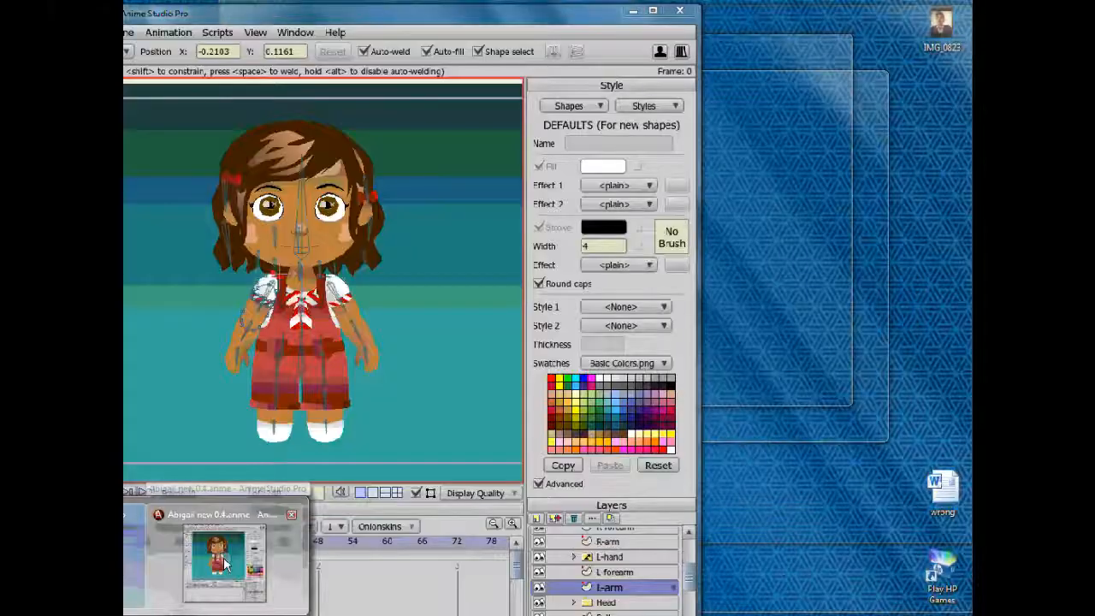
Switch to the Abigail character file and examine how its L-leg layer is shaped at the hip.
left_click(225, 557)
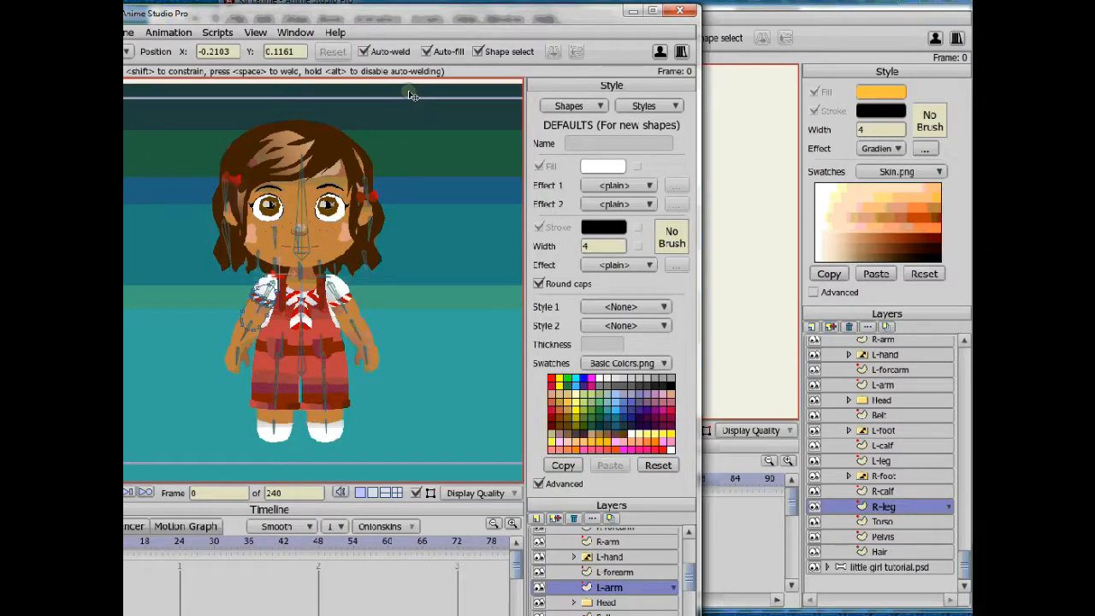
left_click(567, 484)
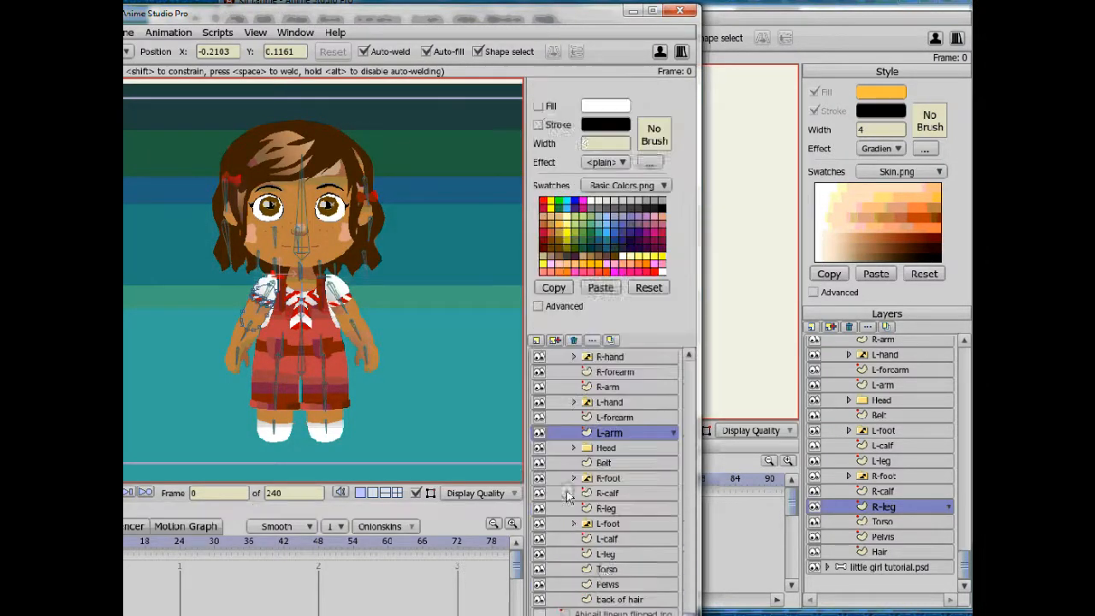
left_click(609, 555)
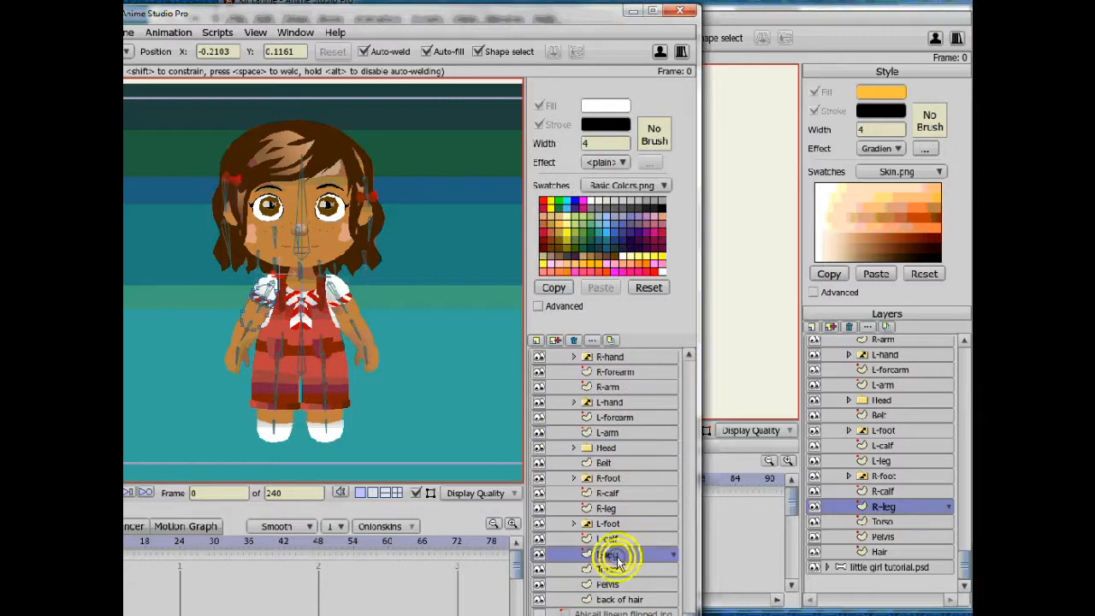
left_click(489, 495)
scroll(313, 313, "up", 3)
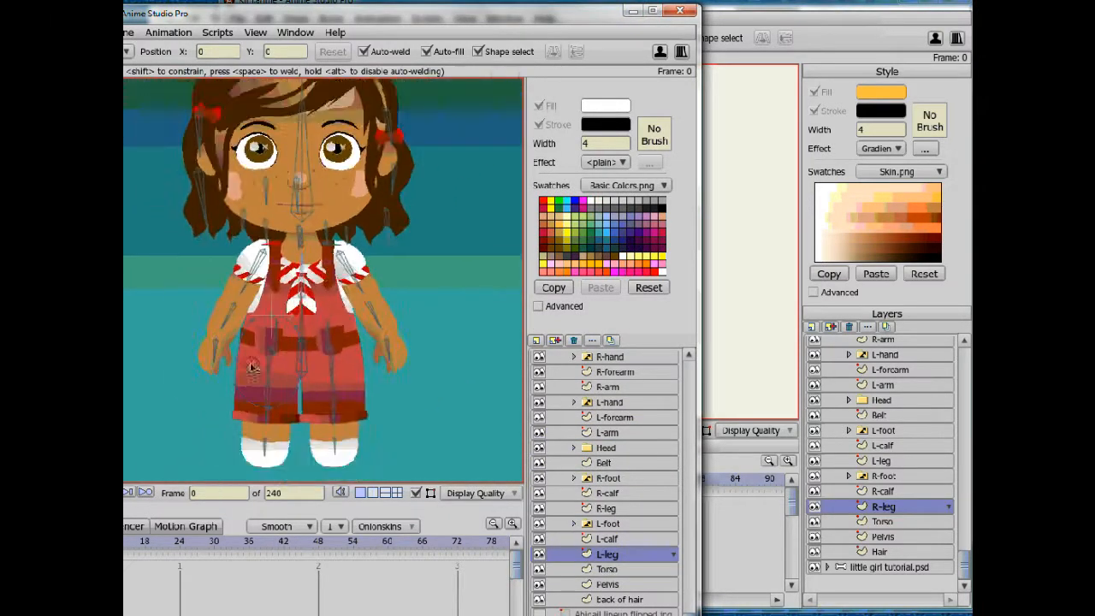
Return to the Kim file and move the Torso layer directly above L-foot in the layer order.
left_click(634, 10)
left_click_drag(896, 425, 896, 423)
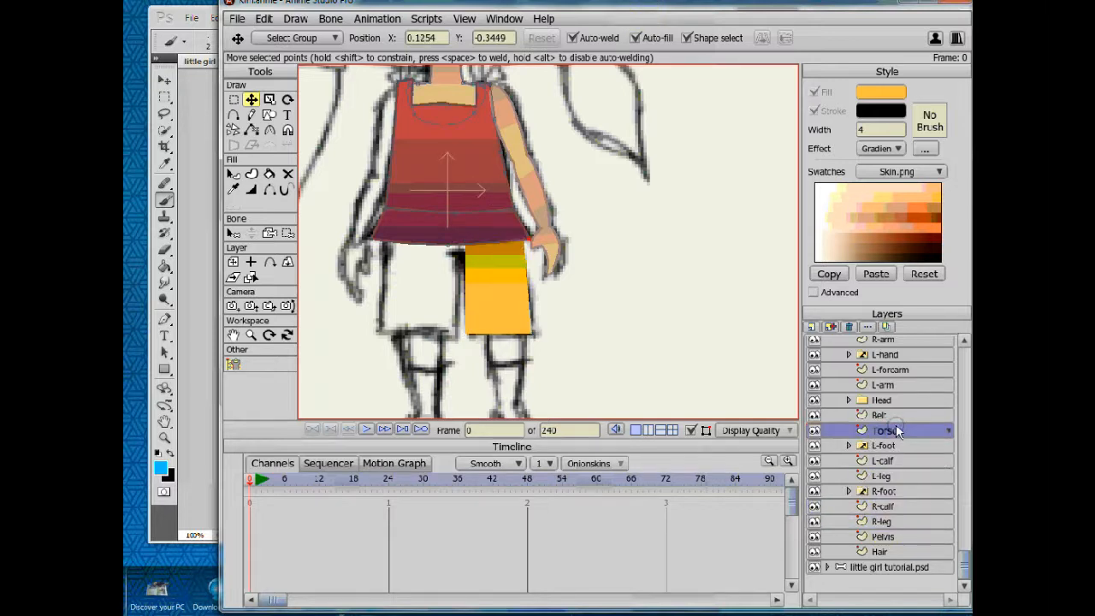
Add points above the R-leg shape's upper edge to round the hip underneath the shirt.
left_click(890, 521)
left_click(233, 115)
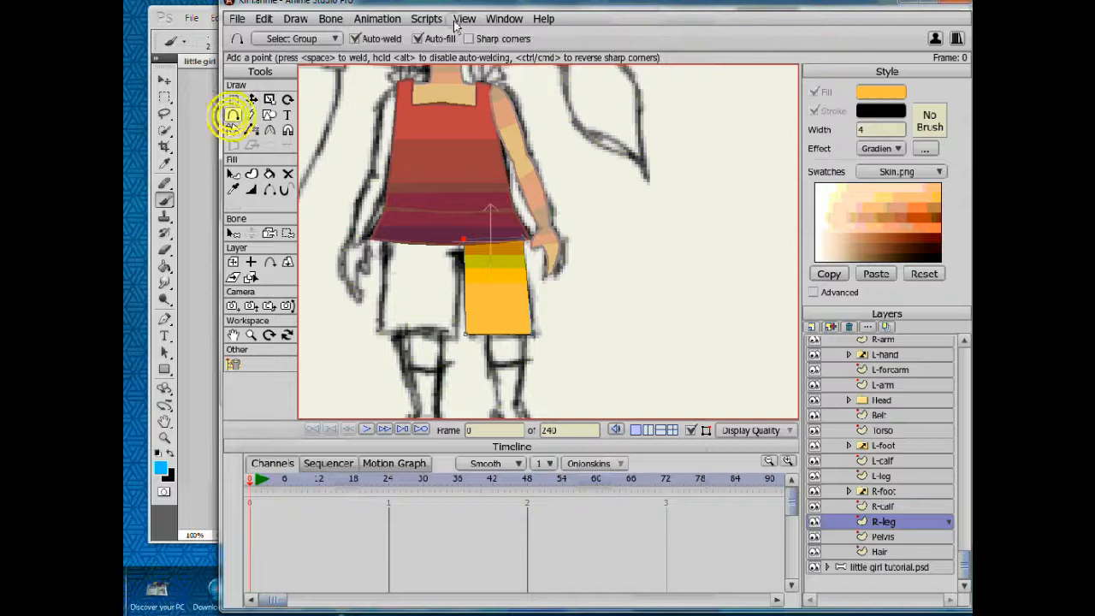
left_click(487, 237)
left_click(511, 223)
left_click(474, 224)
scroll(472, 291, "up", 2)
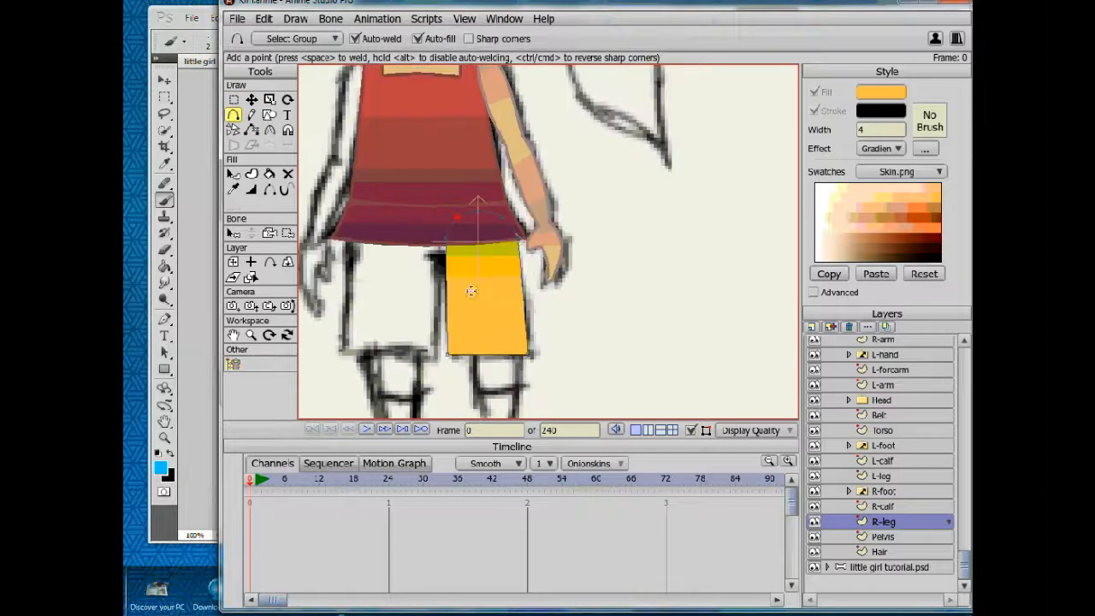
Add points along the R-leg shape's sides and hem, and adjust the inner point near the hem.
left_click(447, 295)
left_click(488, 354)
left_click(449, 331)
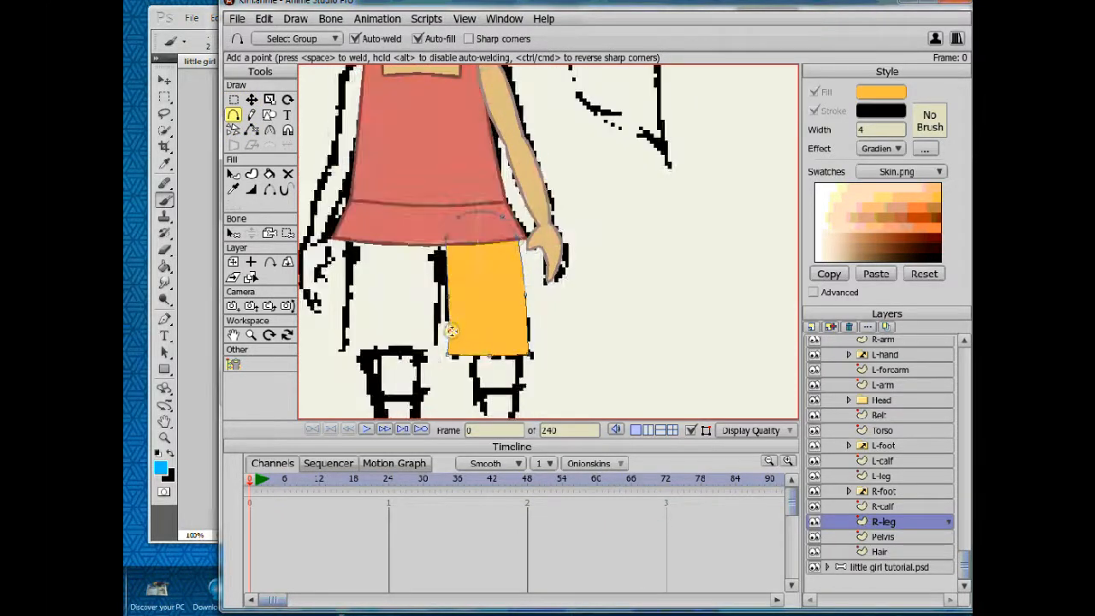
left_click(523, 331)
left_click(251, 99)
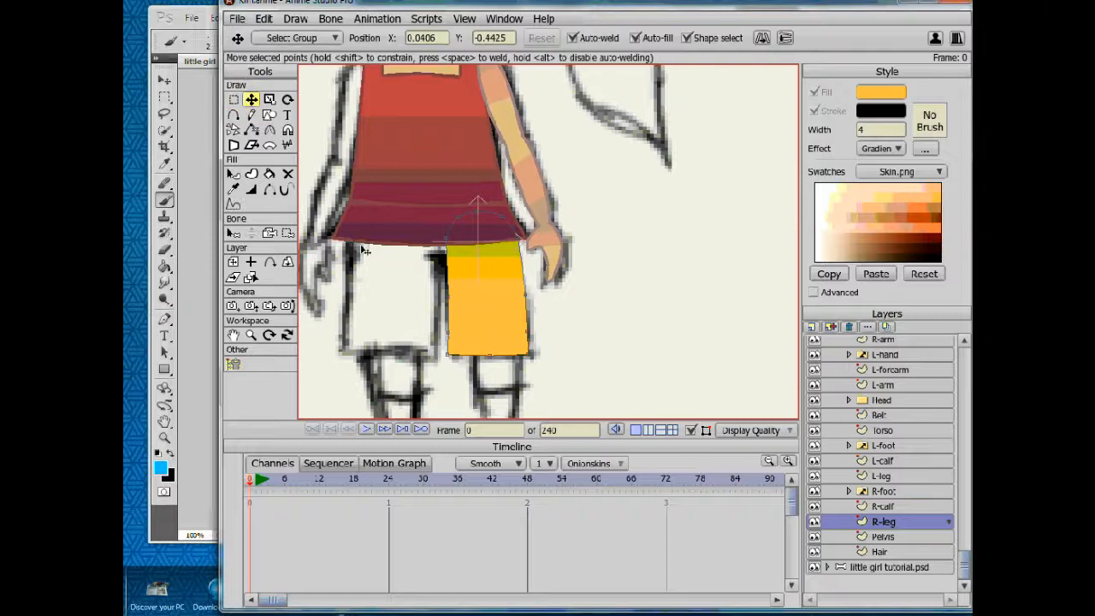
left_click_drag(447, 295, 451, 336)
scroll(528, 294, "down", 3)
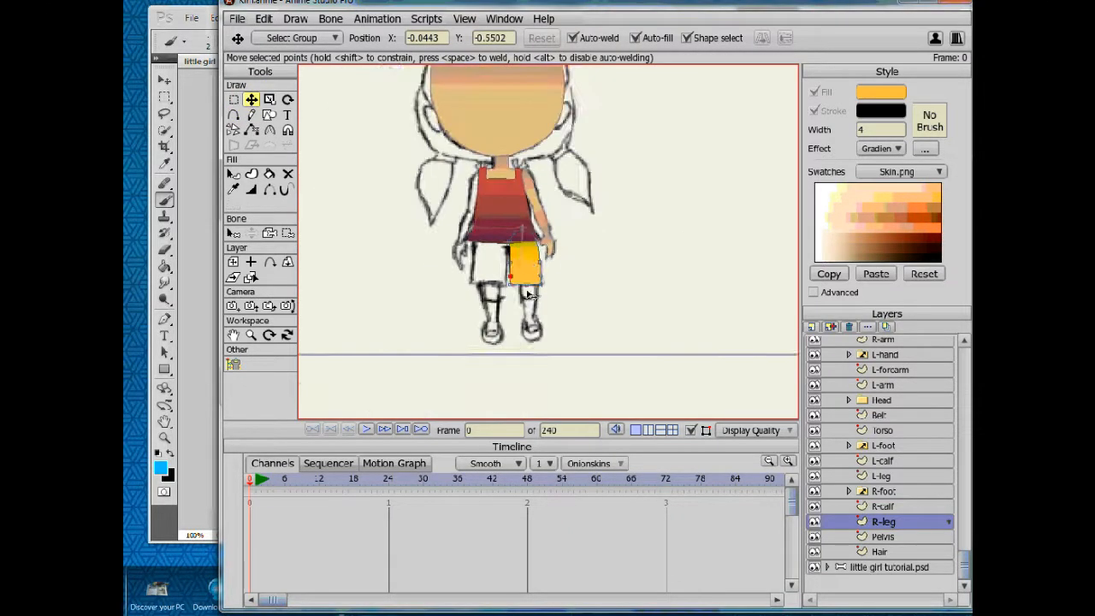
scroll(532, 317, "up", 4)
scroll(606, 369, "down", 3)
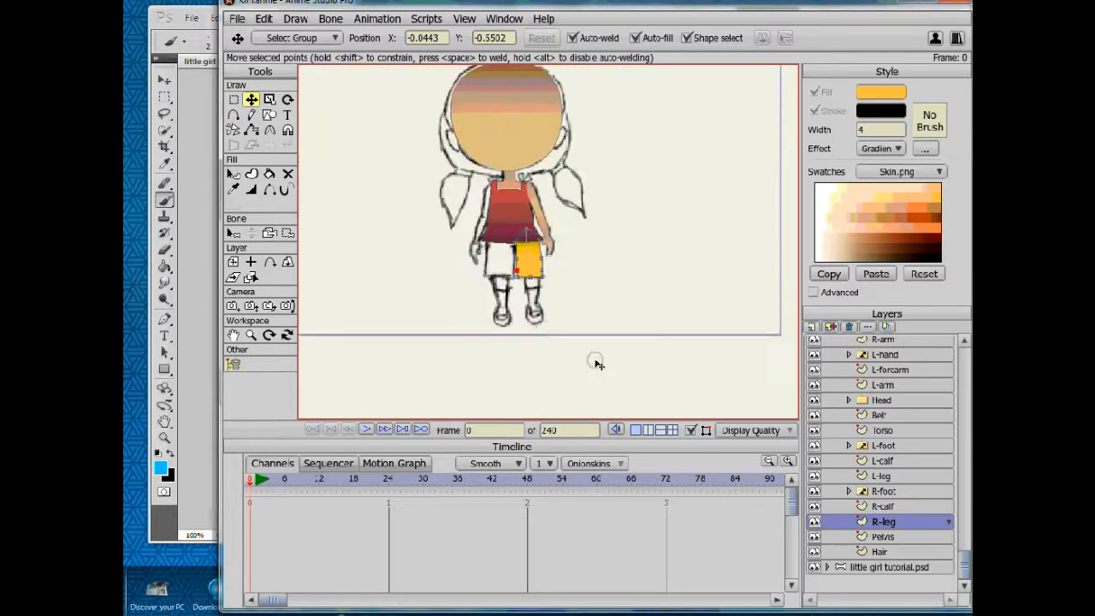
Hide the Cleaner sketch in little girl tutorial.psd and show the Rough lines layer instead.
left_click(890, 567)
left_click(827, 567)
left_click(814, 536)
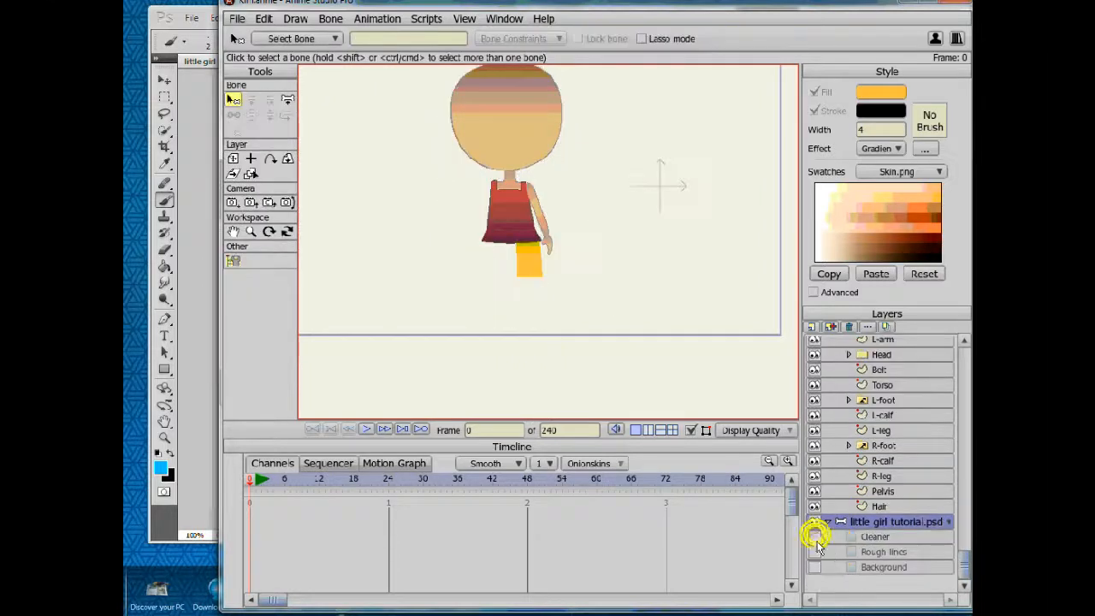
left_click(814, 552)
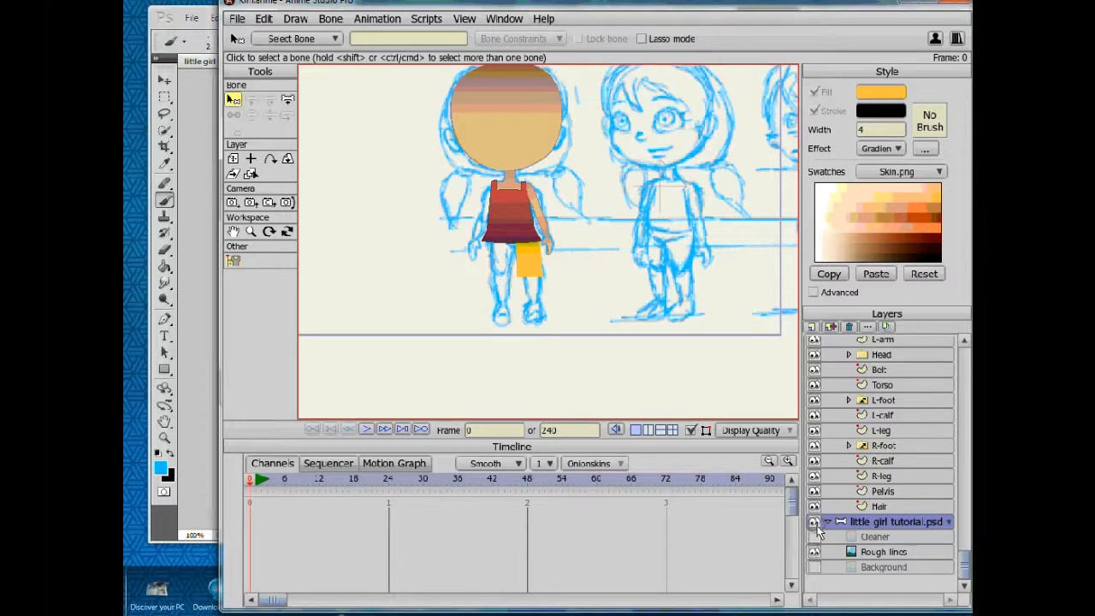
Select the hem points of the R-leg shape and move them down to lengthen the pant leg.
left_click(882, 476)
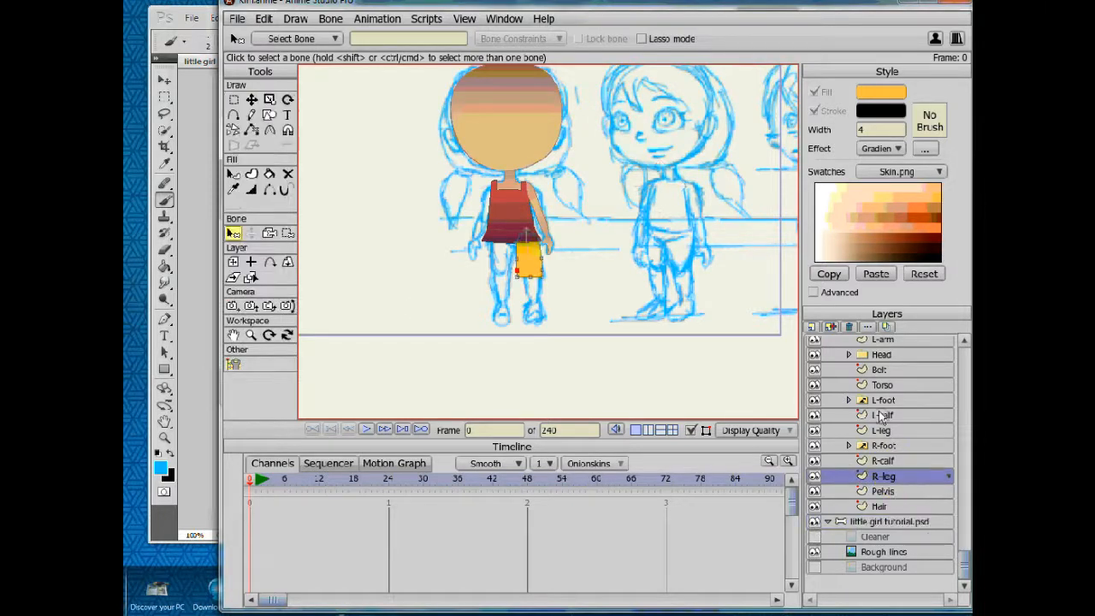
scroll(391, 306, "up", 2)
left_click(233, 100)
left_click_drag(487, 286, 540, 314)
key("t")
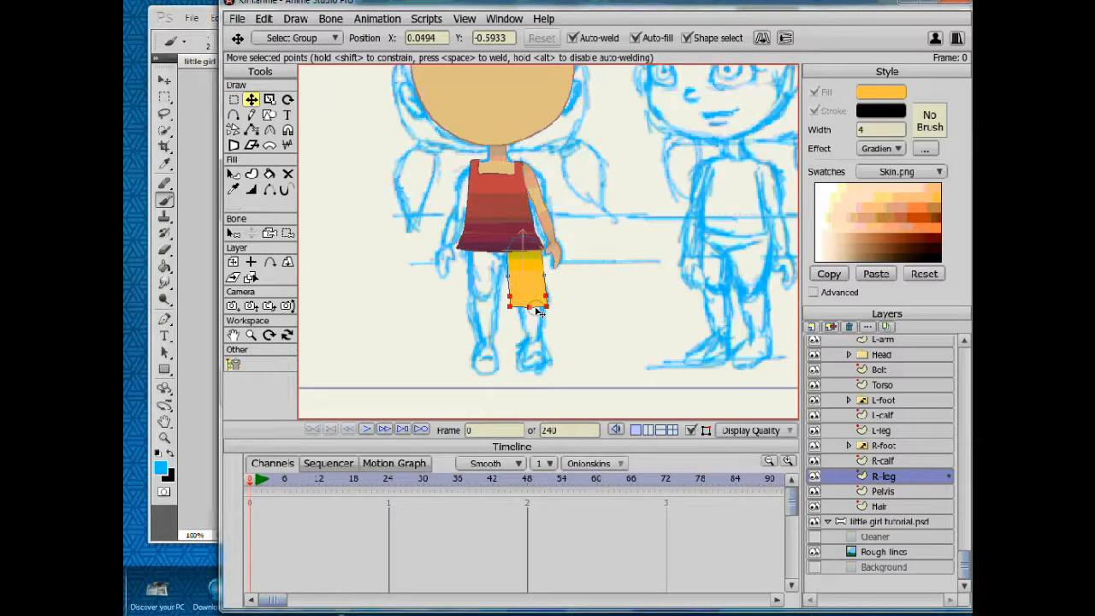
scroll(545, 316, "up", 3)
left_click(515, 301)
left_click(483, 280)
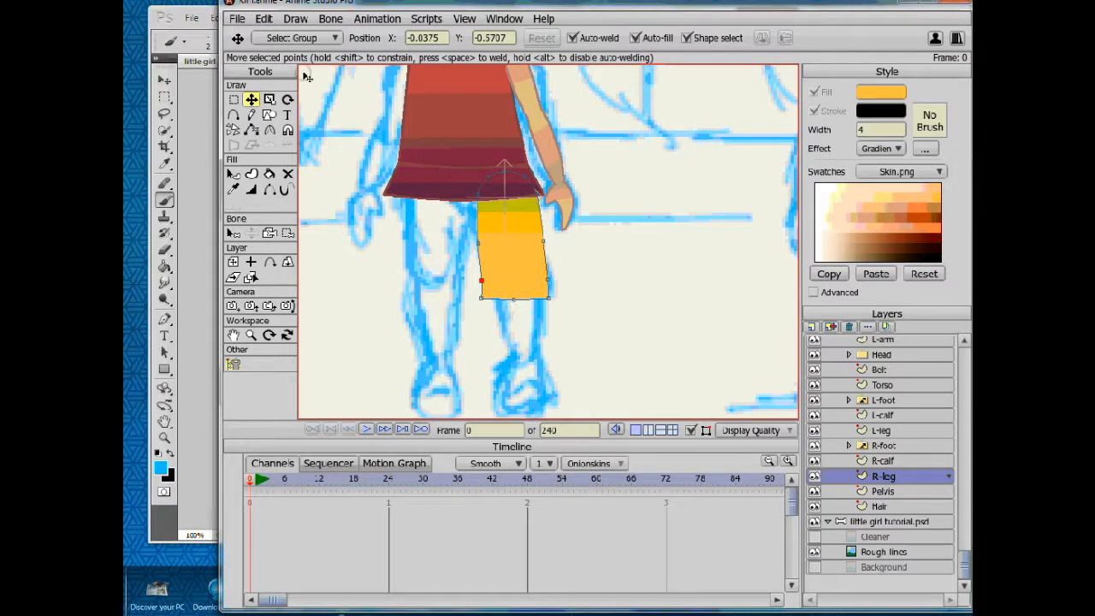
Copy the R-leg's hem points into the R-calf layer and join their upper ends with a new curve to close the outline.
left_click(234, 100)
left_click_drag(460, 264, 611, 344)
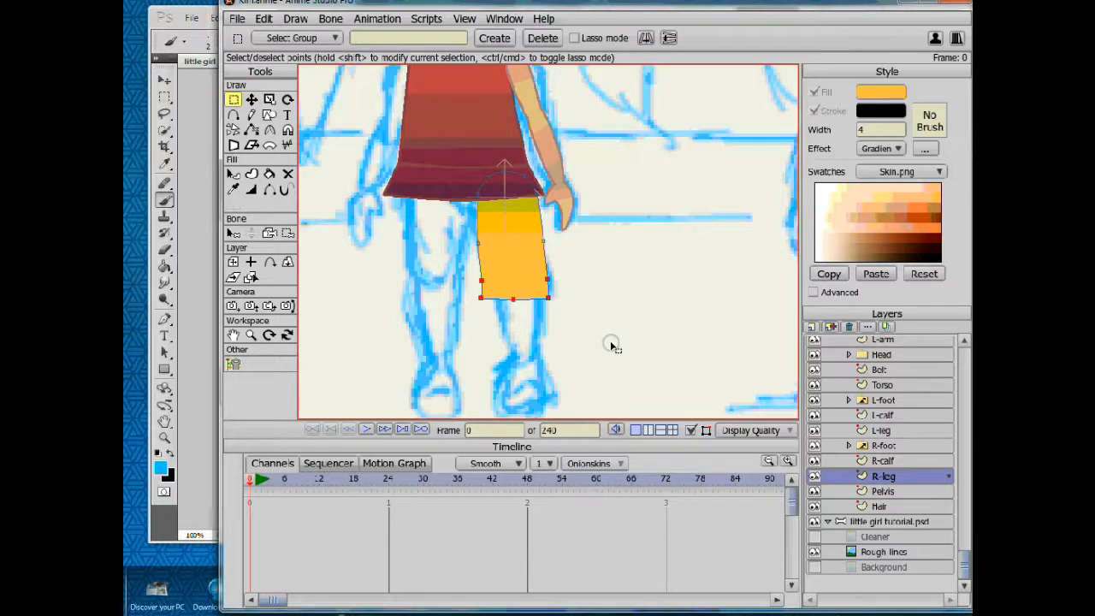
left_click(885, 460)
key("t")
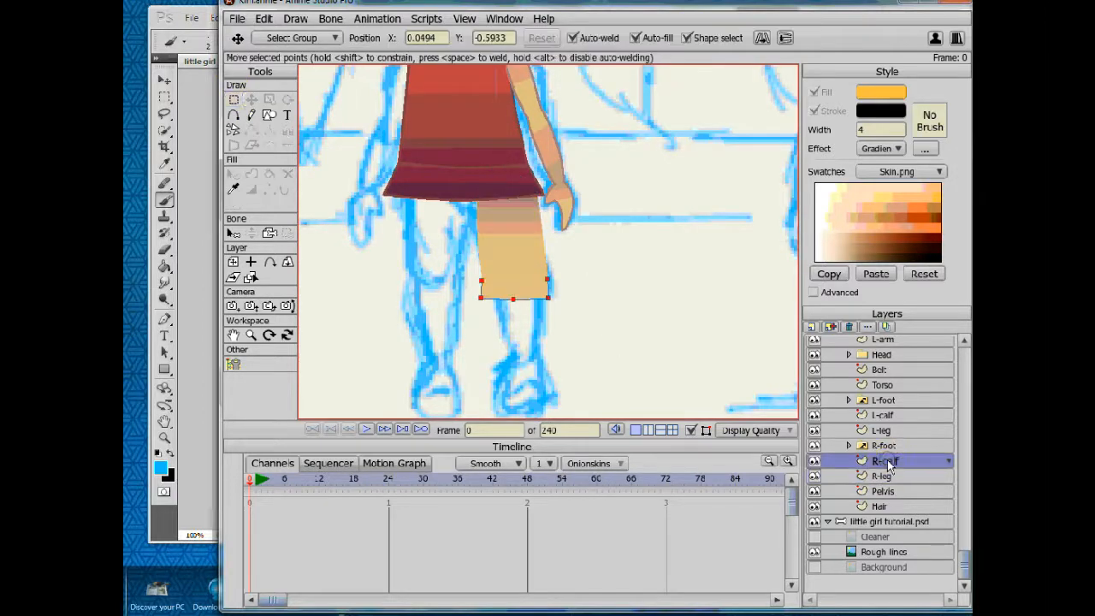
left_click(235, 114)
left_click_drag(548, 279, 482, 281)
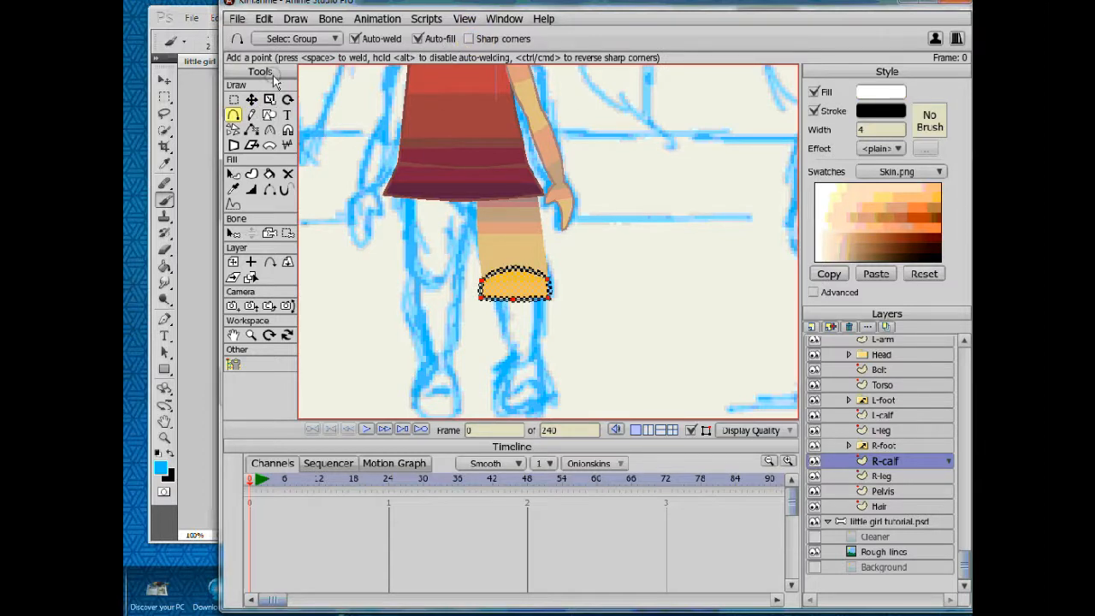
Flatten the upper edge of the R-calf shape by reducing the curvature of its selected points.
left_click(269, 130)
left_click_drag(513, 282, 544, 272)
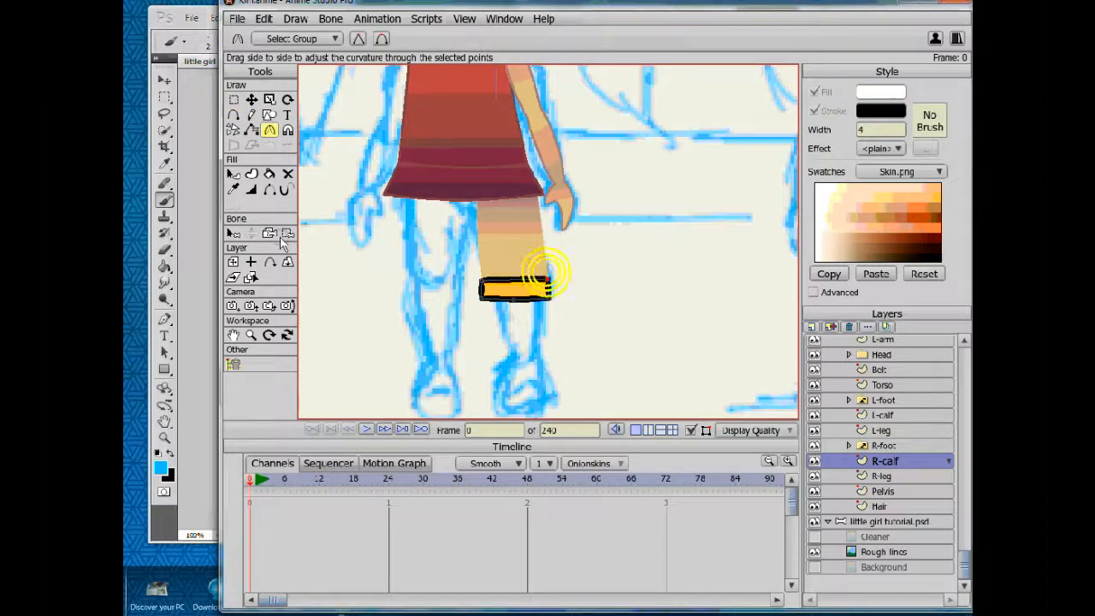
left_click(240, 174)
Move the R-leg's hem points up into a shallow curve that overlaps the upper part of the R-calf shape.
left_click(887, 480)
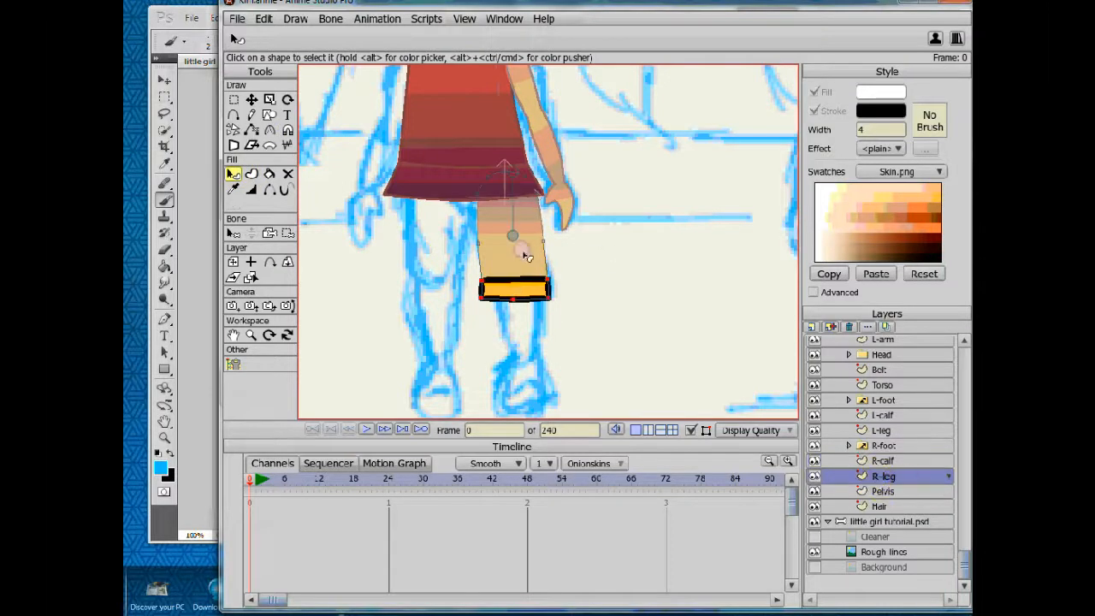
left_click(231, 100)
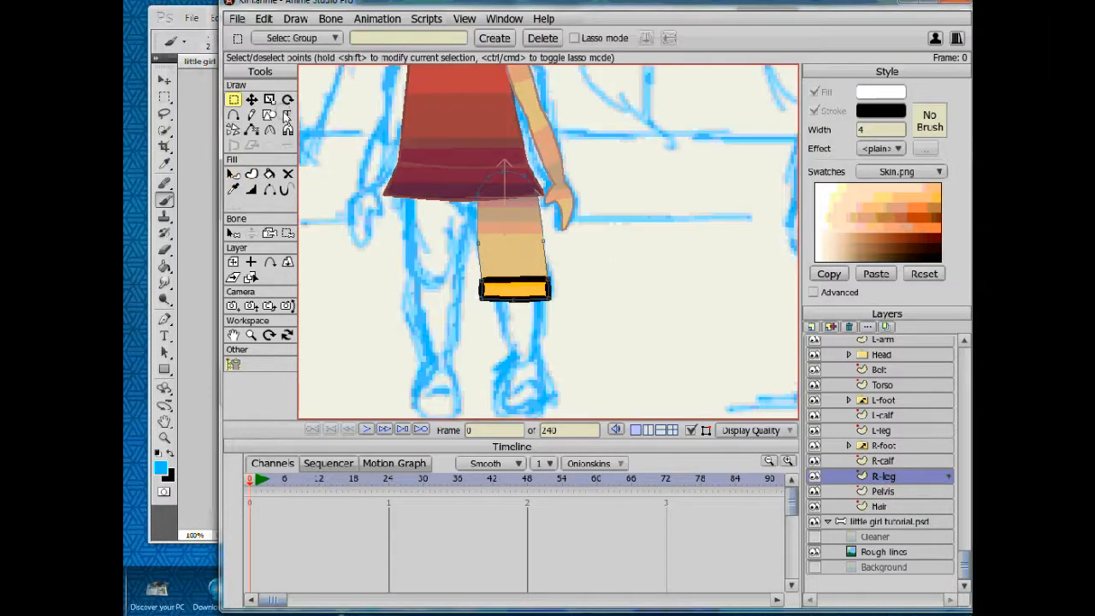
key("t")
left_click_drag(487, 302, 544, 259)
left_click(533, 300)
left_click_drag(548, 299, 551, 284)
left_click(484, 288)
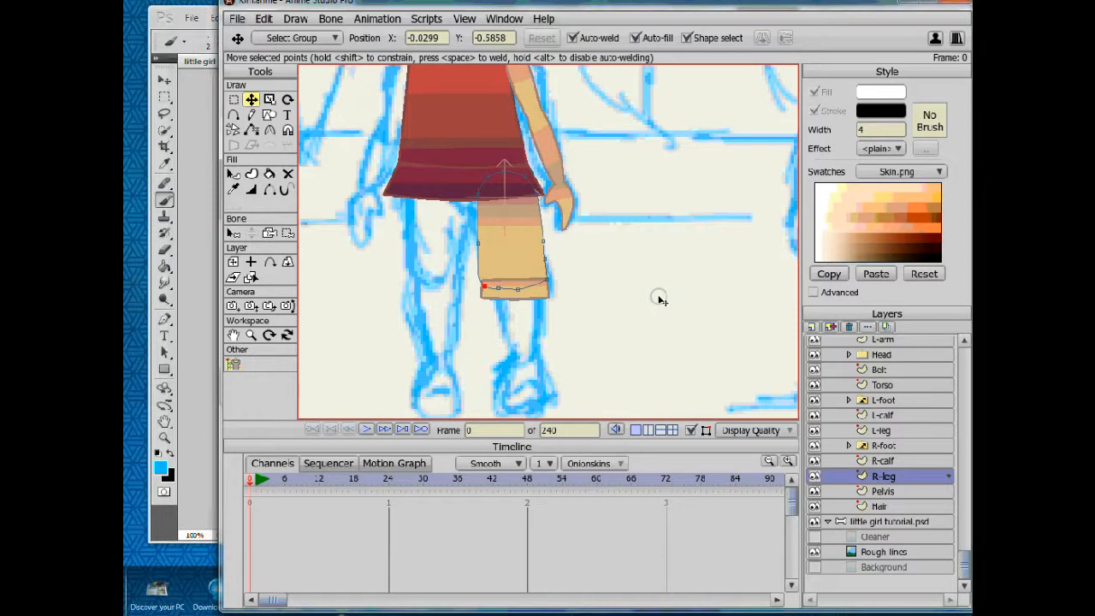
Apply the Pants style to the R-leg shape and turn on its stroke.
left_click(233, 174)
left_click(514, 244)
left_click(832, 293)
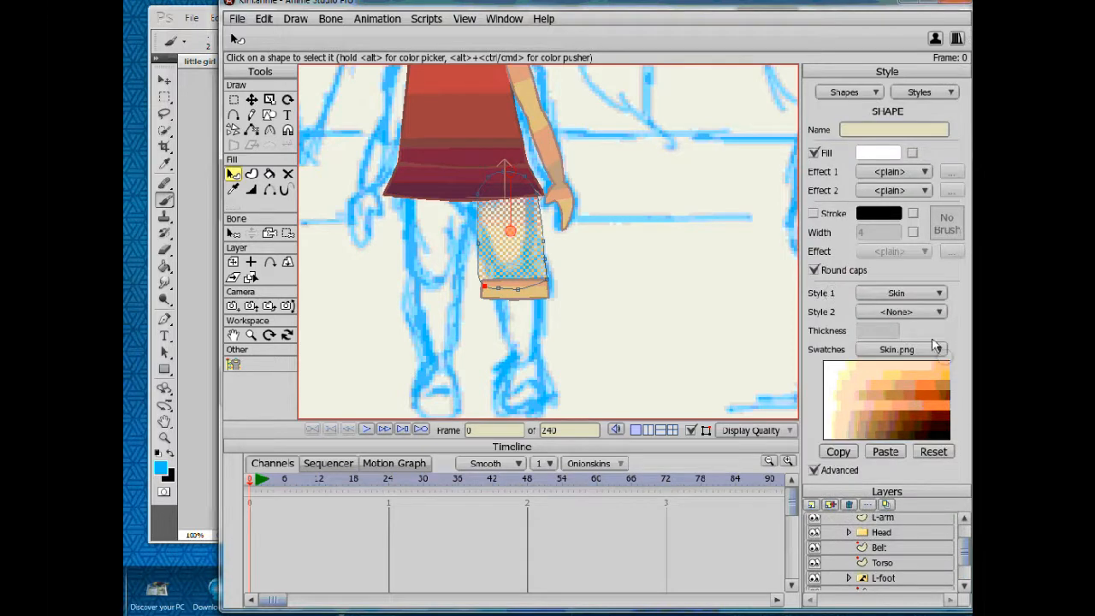
left_click(902, 295)
left_click(912, 332)
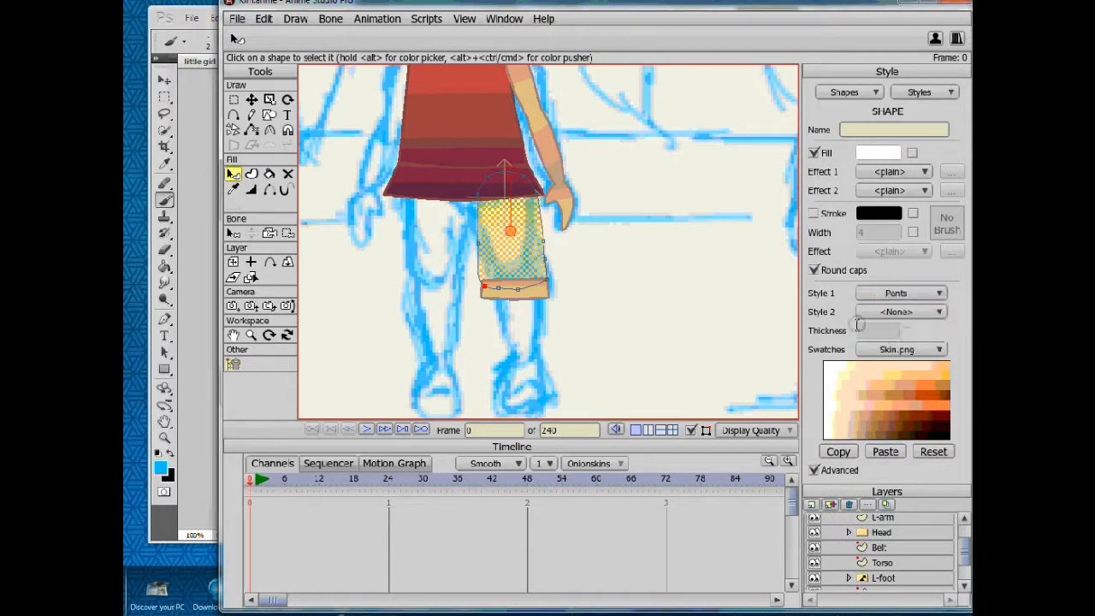
left_click(837, 214)
scroll(539, 322, "up", 2)
left_click(537, 322)
left_click(838, 469)
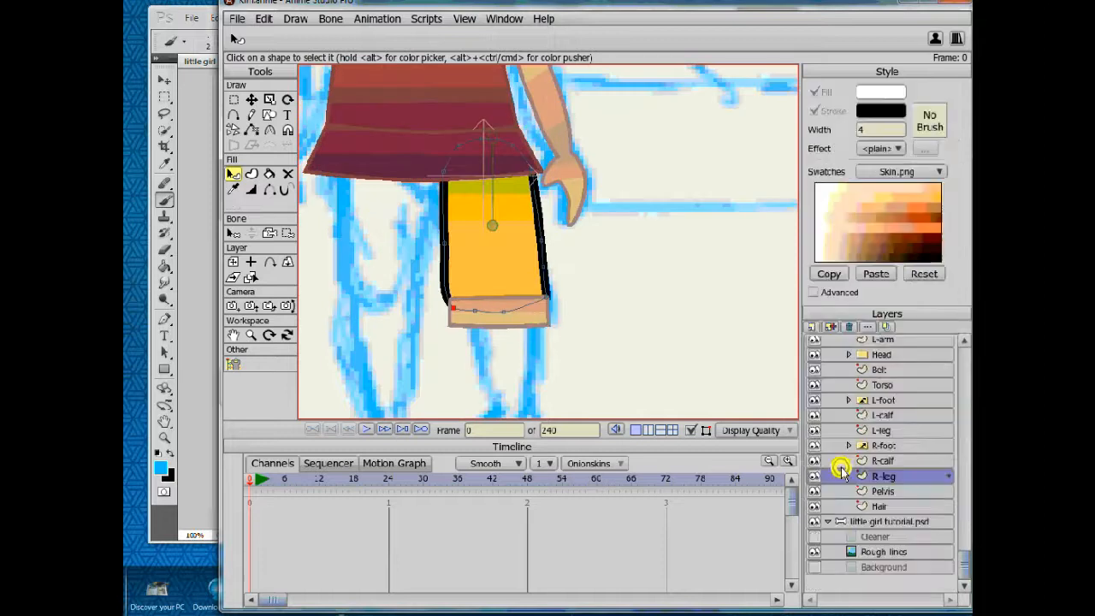
Select the pant hem shape in the R-calf layer.
left_click(882, 461)
left_click(498, 313)
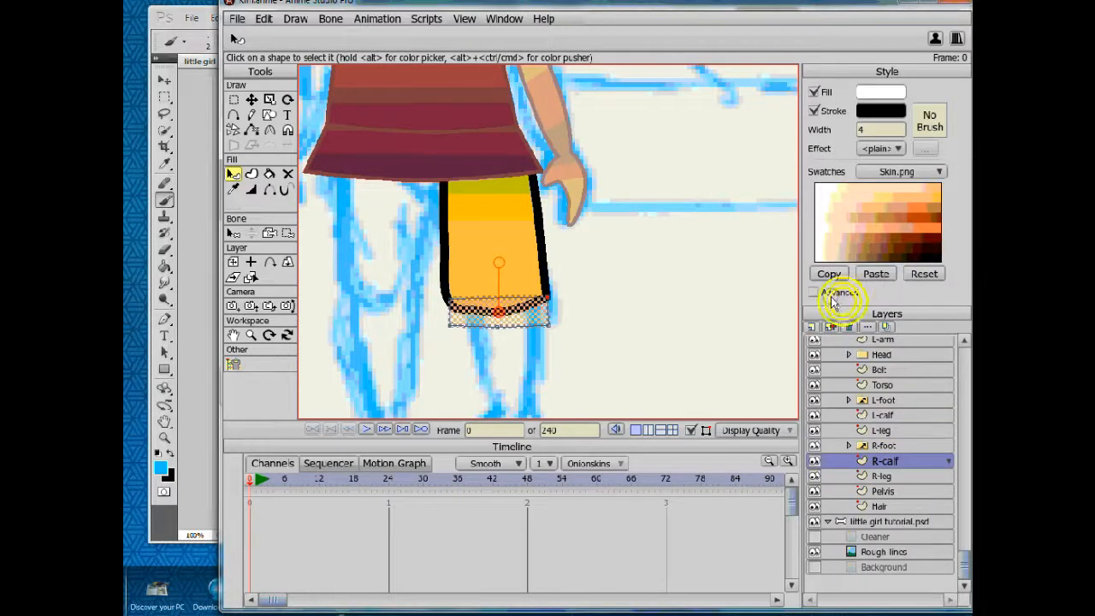
Apply the Pants style as Style 1 to the cuff shape in the R-calf layer.
left_click(832, 293)
left_click(895, 295)
left_click(905, 333)
left_click(792, 346)
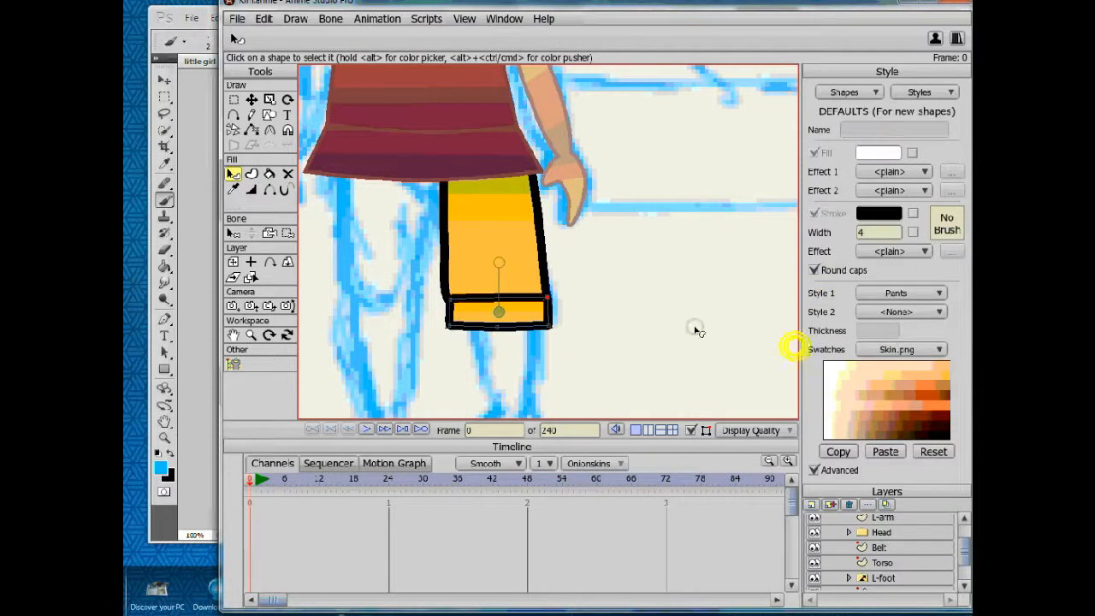
Adjust the curvature of the R-leg shape's bottom corners and straighten its inner side.
left_click(251, 277)
left_click(474, 251)
left_click(270, 129)
mouse_move(453, 304)
left_mouse_down()
mouse_move(435, 301)
mouse_move(451, 307)
left_mouse_up()
left_click(552, 296)
left_click(251, 100)
left_click(449, 247)
Add points to the top edge of the R-calf cuff and pull it up into an arch.
left_click(251, 278)
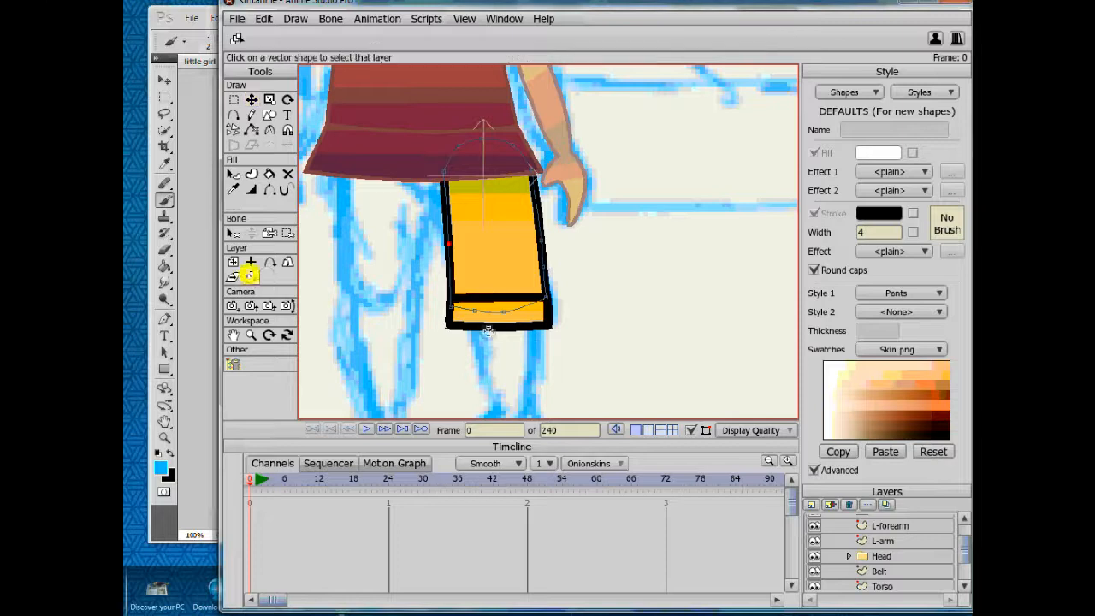
left_click(526, 318)
left_click(233, 115)
left_click_drag(492, 310, 489, 268)
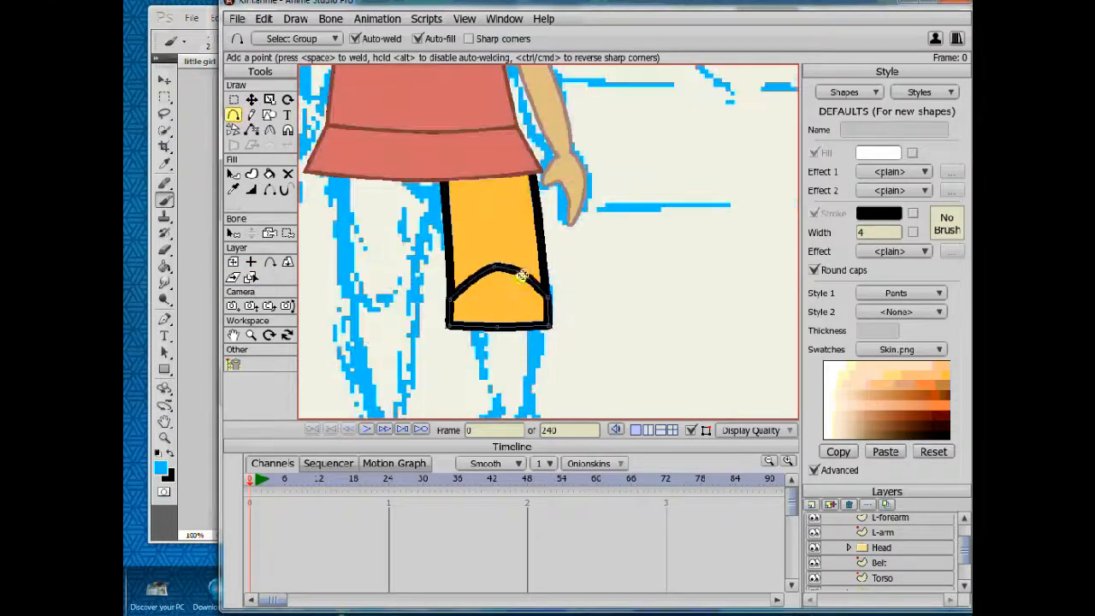
Hide the R-calf layer's artwork and move its upper points to widen and raise the arch.
left_click(750, 430)
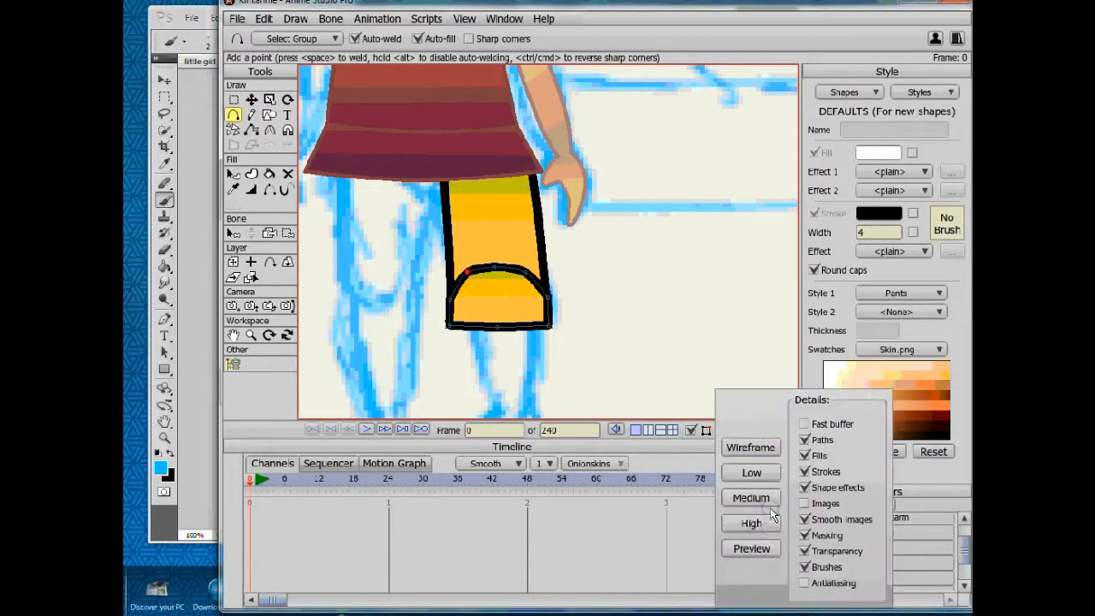
left_click(927, 485)
left_click(814, 472)
left_click(813, 476)
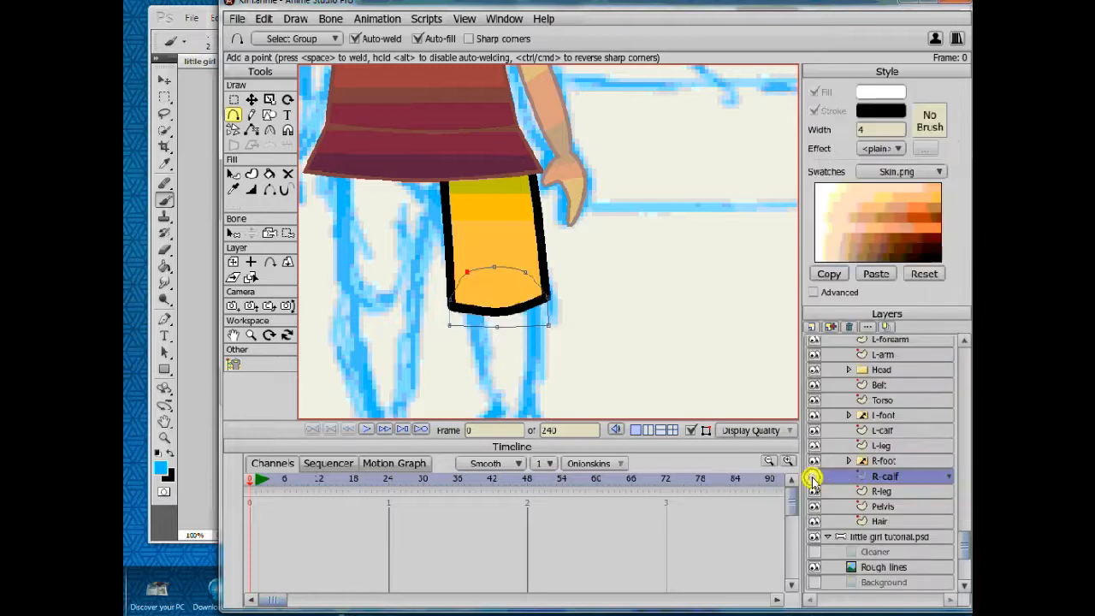
left_click(251, 99)
mouse_move(467, 273)
left_mouse_down()
mouse_move(494, 258)
mouse_move(527, 263)
mouse_move(493, 257)
mouse_move(461, 272)
left_mouse_up()
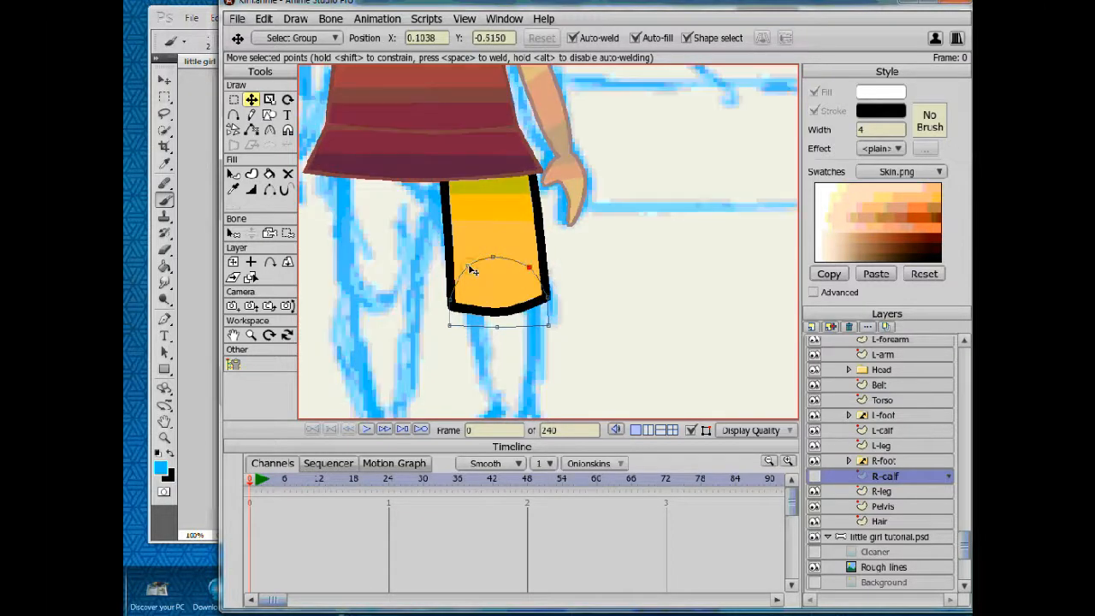
Switch to the finished girl character's window and examine how her R-calf and R-leg shapes overlap at the knee.
left_click(224, 575)
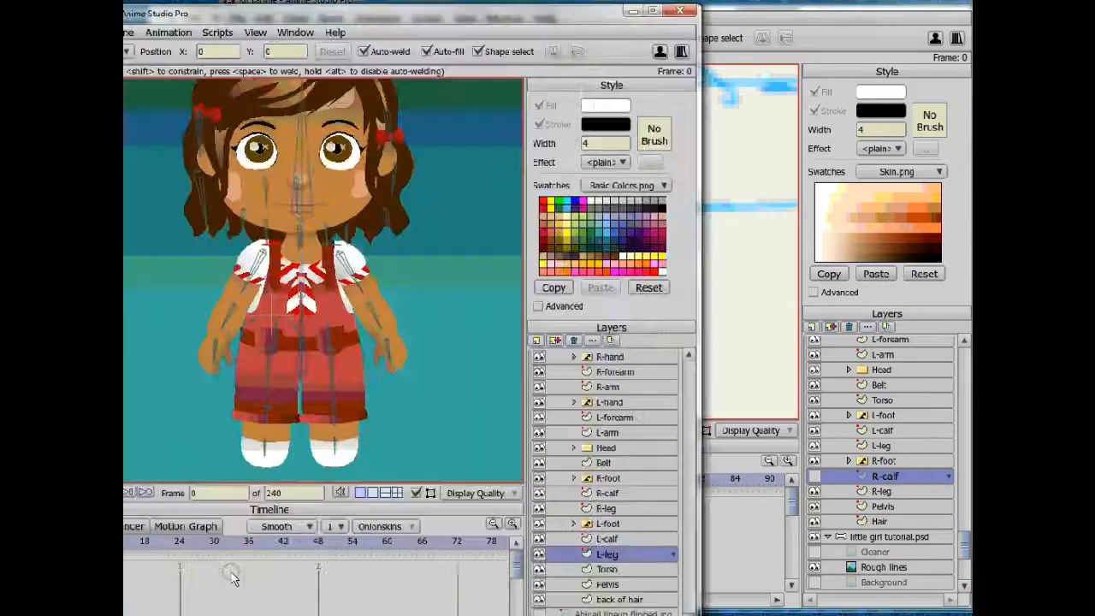
left_click(347, 389)
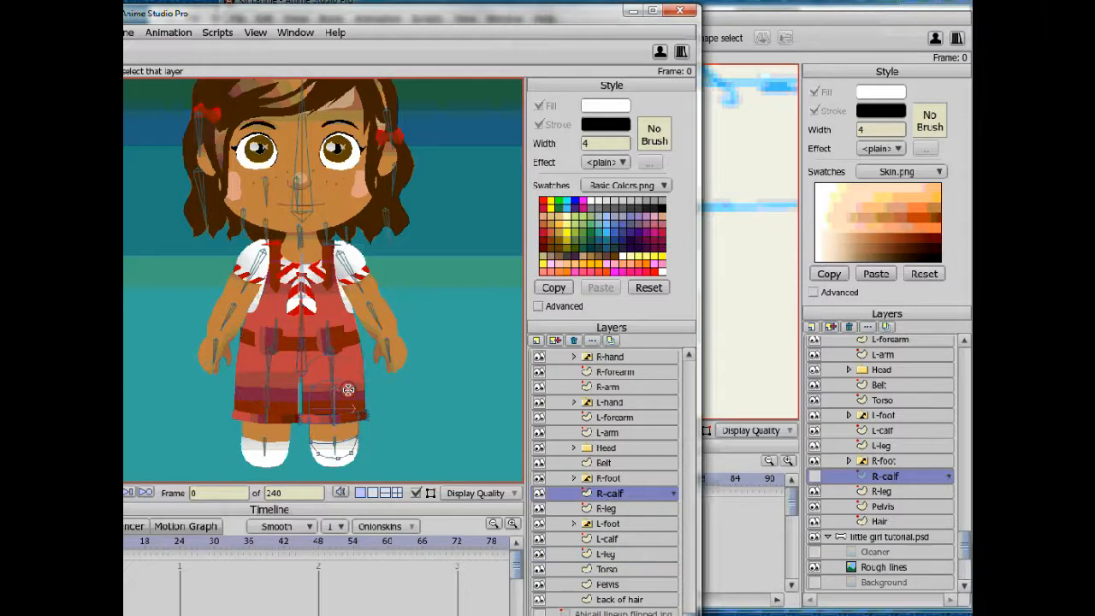
scroll(392, 381, "up", 2)
scroll(392, 381, "down", 2)
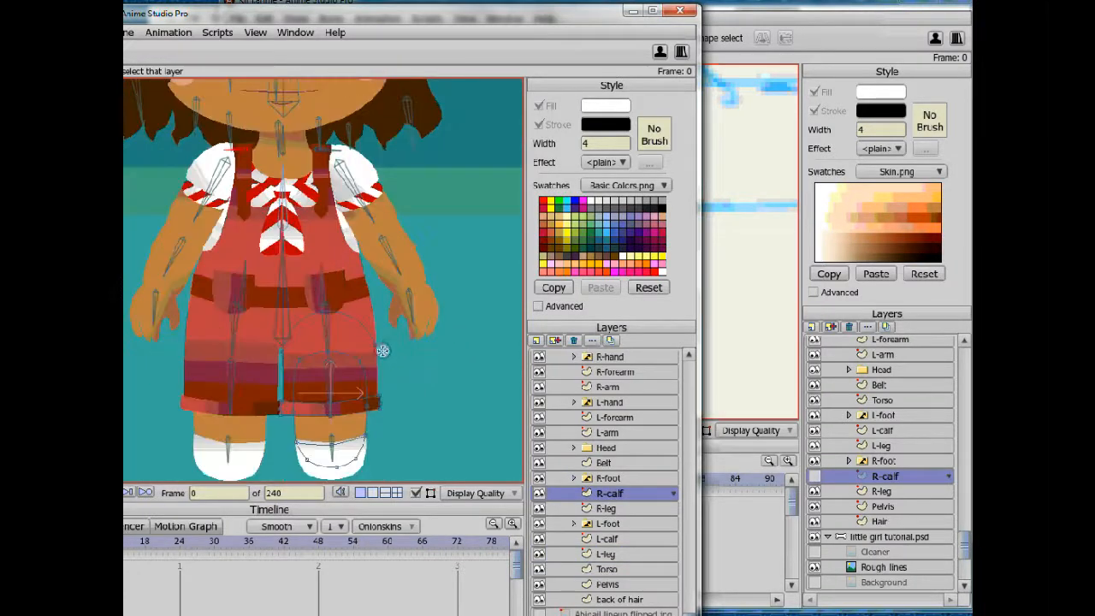
scroll(392, 384, "down", 2)
left_click(607, 508)
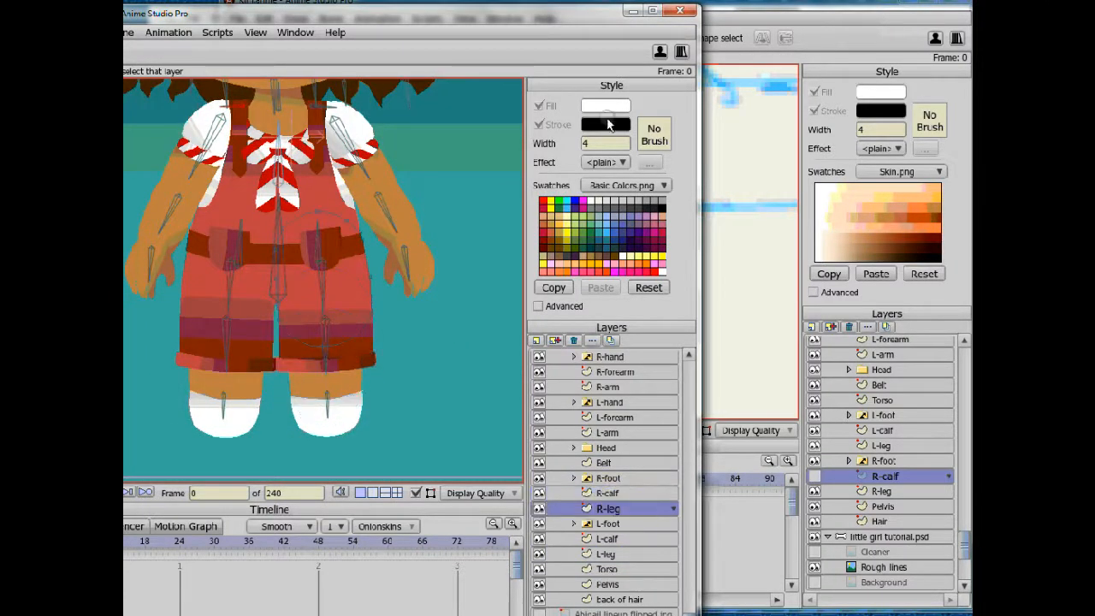
left_click(634, 11)
Back in the new character's window, move the R-calf arch's three upper points together and fine-tune its shoulder points.
left_click(253, 276)
left_click(233, 99)
left_click_drag(465, 202, 577, 266)
left_click(248, 96)
left_click_drag(504, 212, 503, 203)
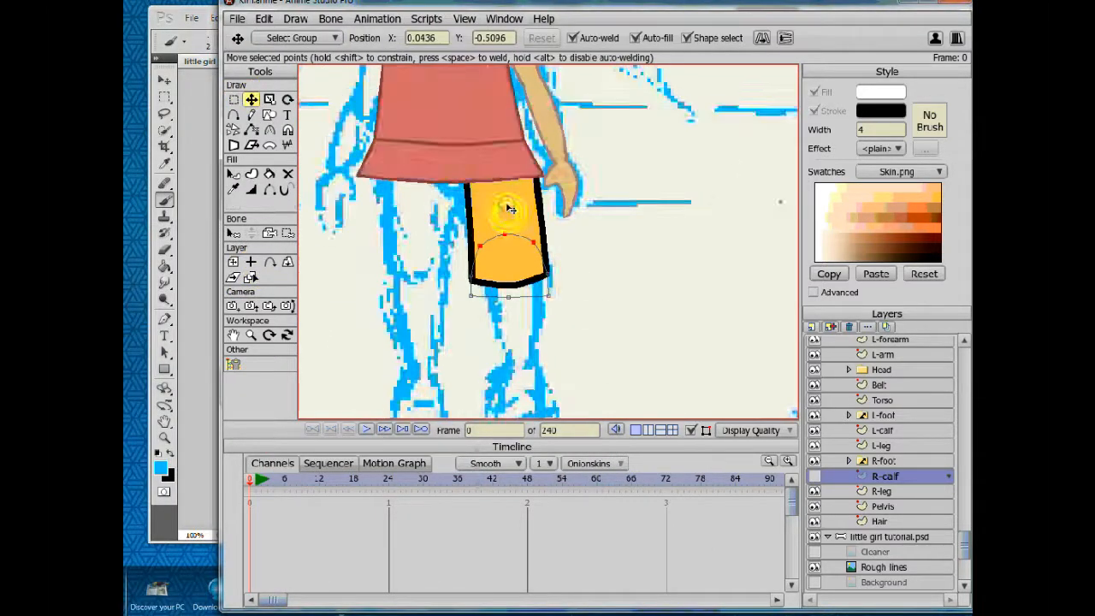
key("Return")
left_click_drag(481, 246, 538, 249)
Add and move points along the R-leg shape's lower edge to round it off, and leave the layer visible.
left_click(250, 277)
left_click(520, 205)
left_click(251, 99)
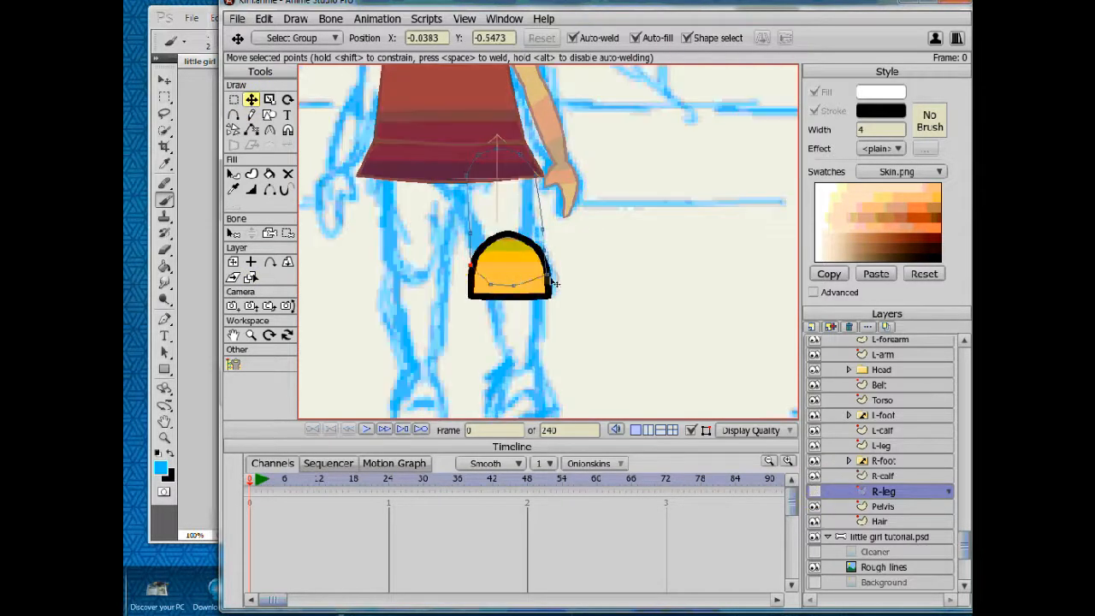
left_click(236, 116)
left_click_drag(530, 275, 484, 282)
left_click(251, 100)
left_click_drag(593, 342, 592, 334)
scroll(592, 334, "down", 2)
left_click(763, 439)
left_click(927, 492)
left_click(815, 493)
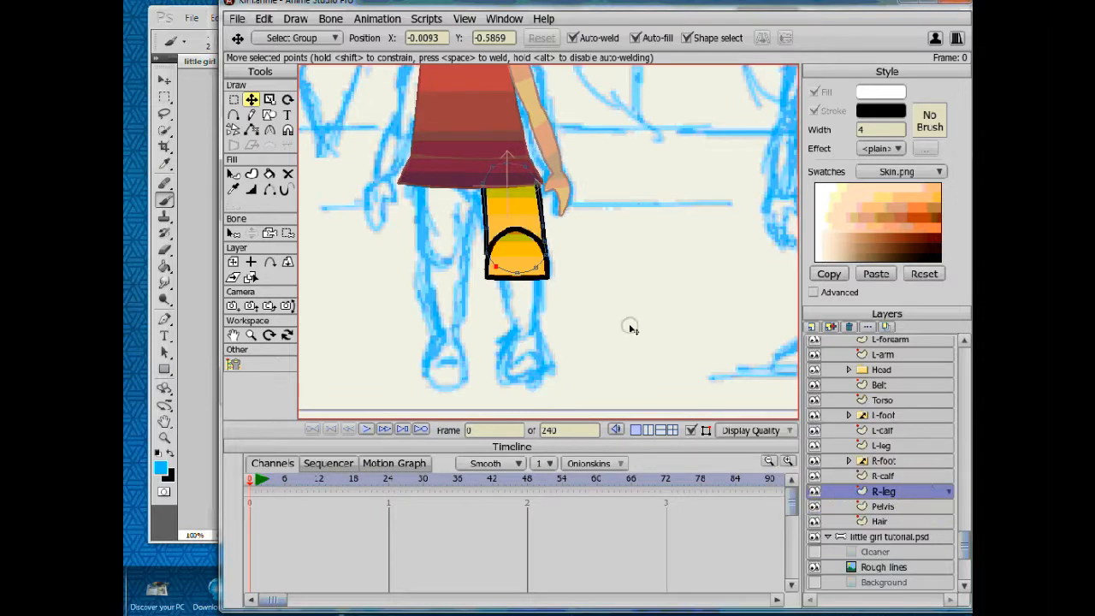
Add a patch layer above R-leg with R-leg as its target.
scroll(505, 251, "up", 3)
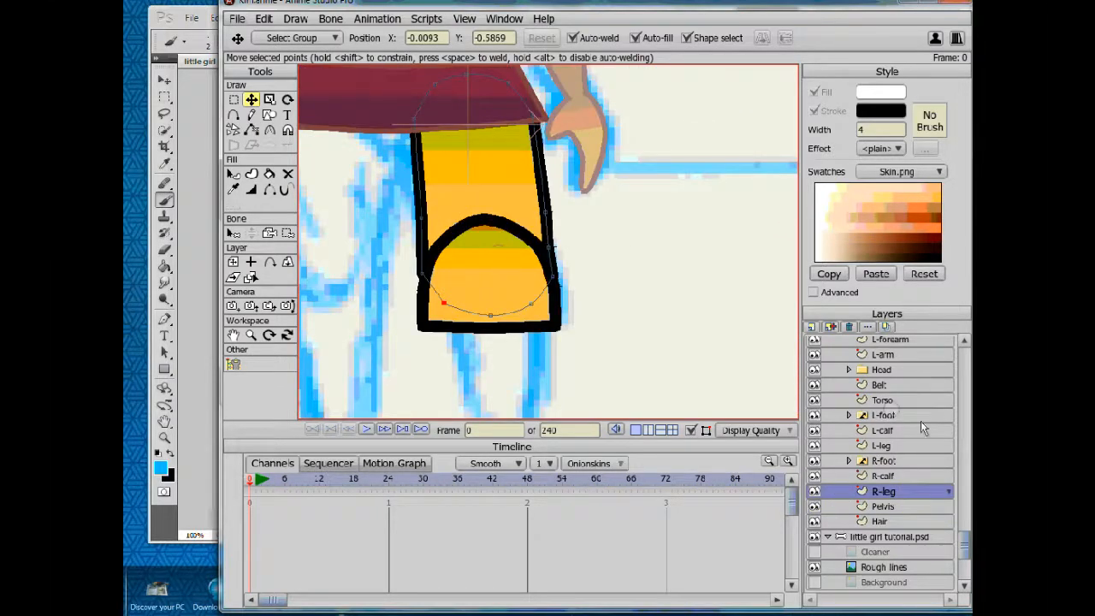
left_click(811, 326)
left_click(846, 421)
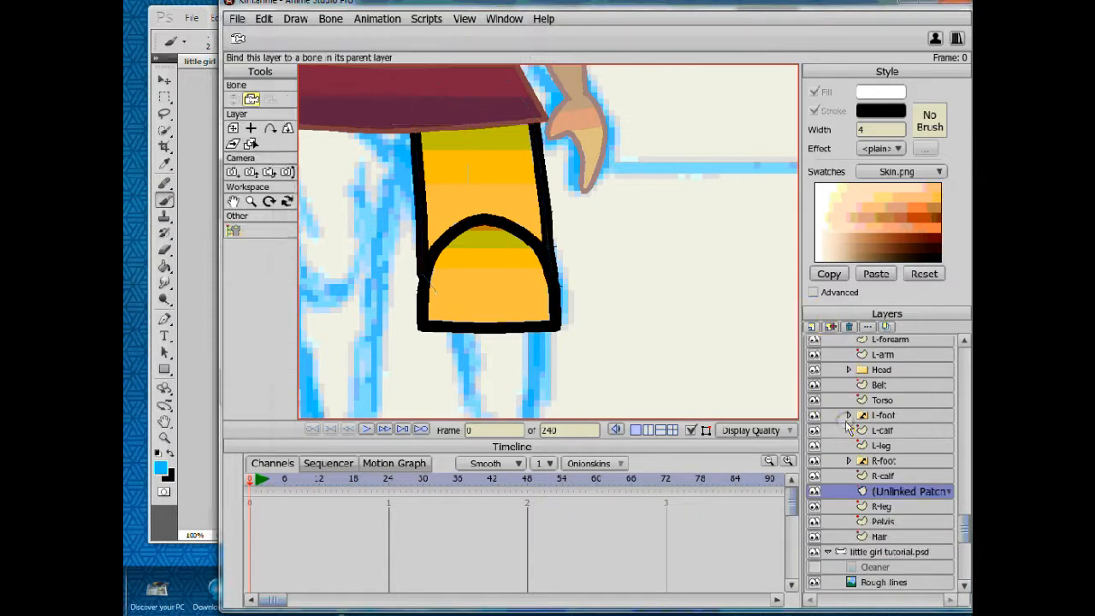
left_click(501, 219)
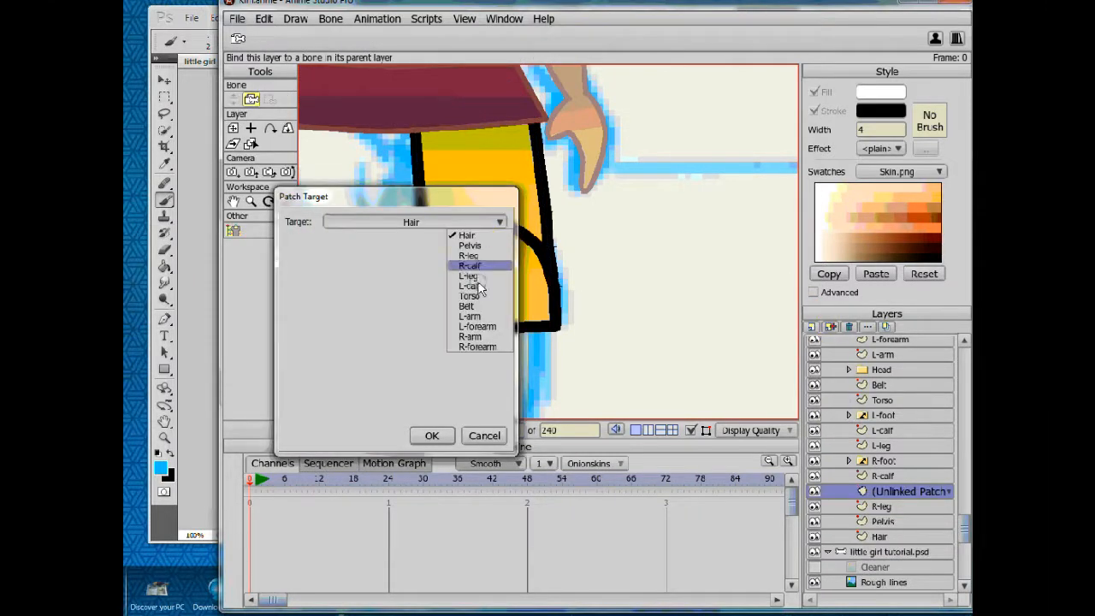
left_click(476, 264)
left_click(446, 425)
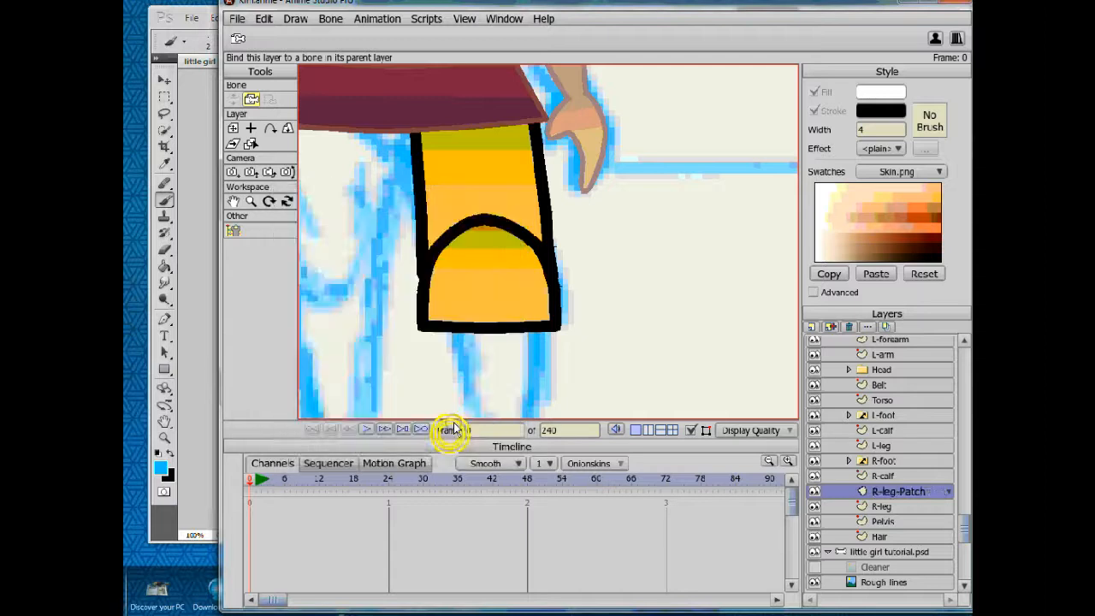
Move the R-leg-Patch over the knee to about X 0.0418, Y -0.5154, and place it above R-calf in the layer order.
scroll(444, 295, "down", 5)
left_click(233, 128)
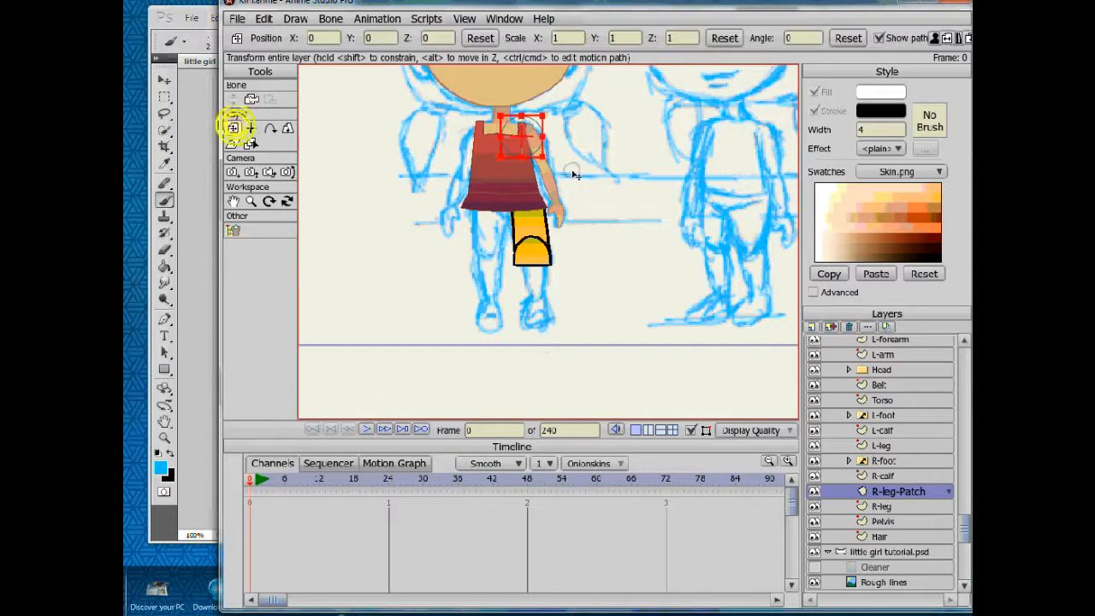
left_click_drag(562, 156, 572, 268)
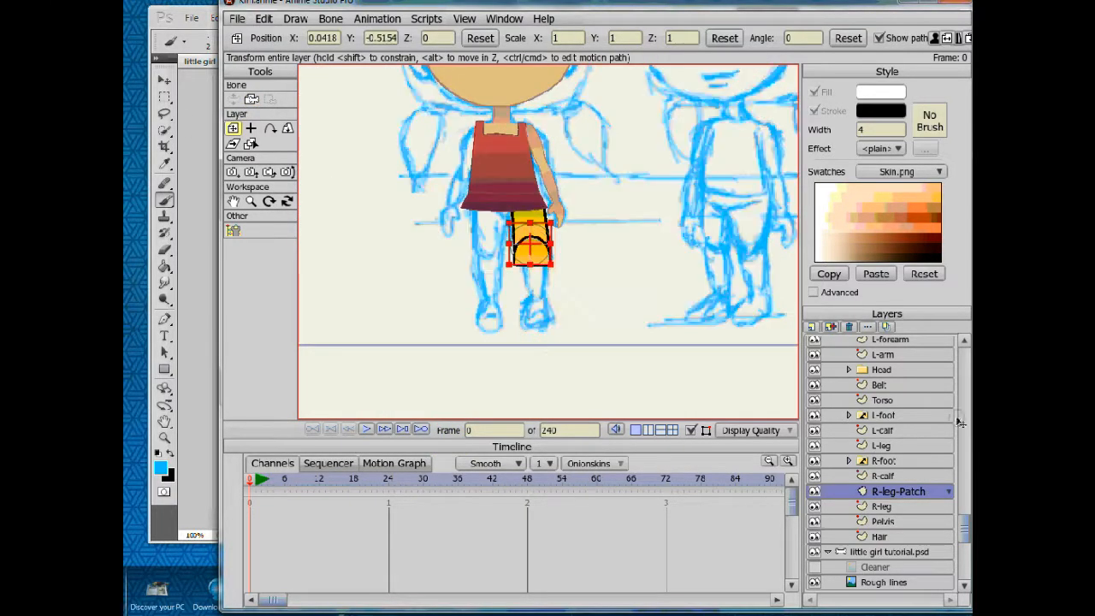
left_click_drag(909, 480, 909, 476)
scroll(536, 311, "up", 5)
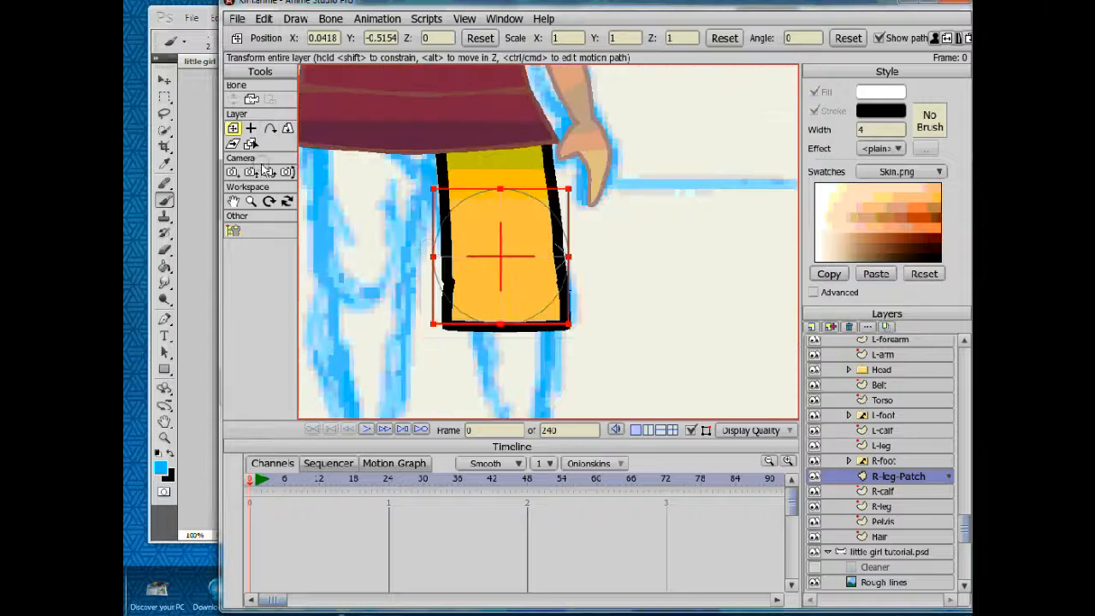
Open the Pants style for editing and set its stroke to olive brown, A69742.
left_click(252, 143)
left_click(452, 313)
left_click(825, 291)
left_click(925, 94)
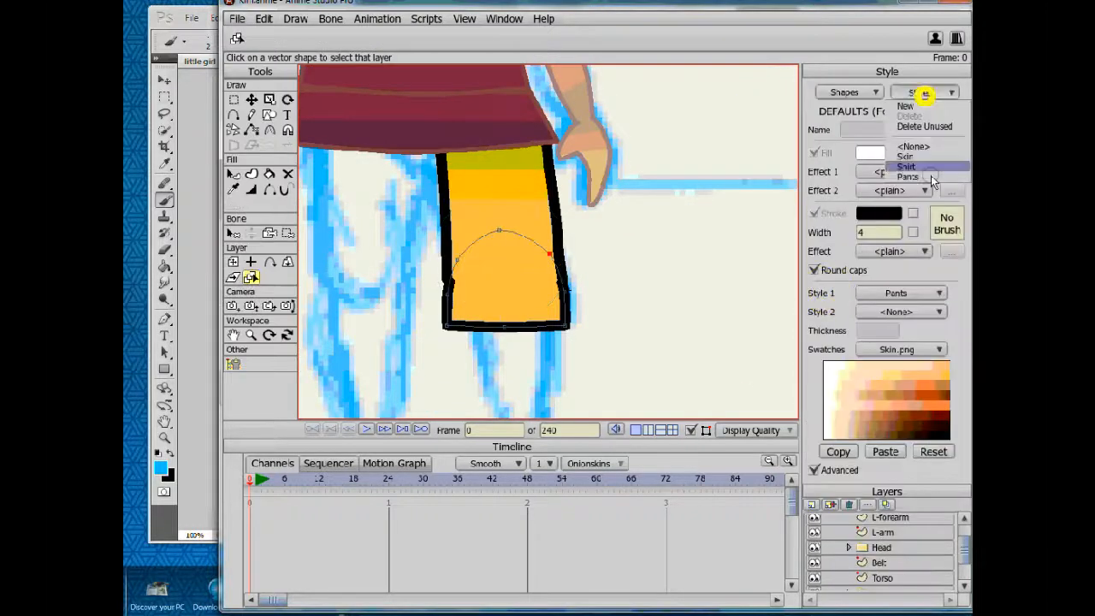
left_click(917, 178)
left_click(875, 213)
left_click(447, 409)
left_click(324, 362)
left_click_drag(446, 406, 445, 413)
left_click(486, 462)
right_click(521, 362)
Shift the Pants stroke's hue toward orange and lighten it to a golden brown.
left_click(880, 212)
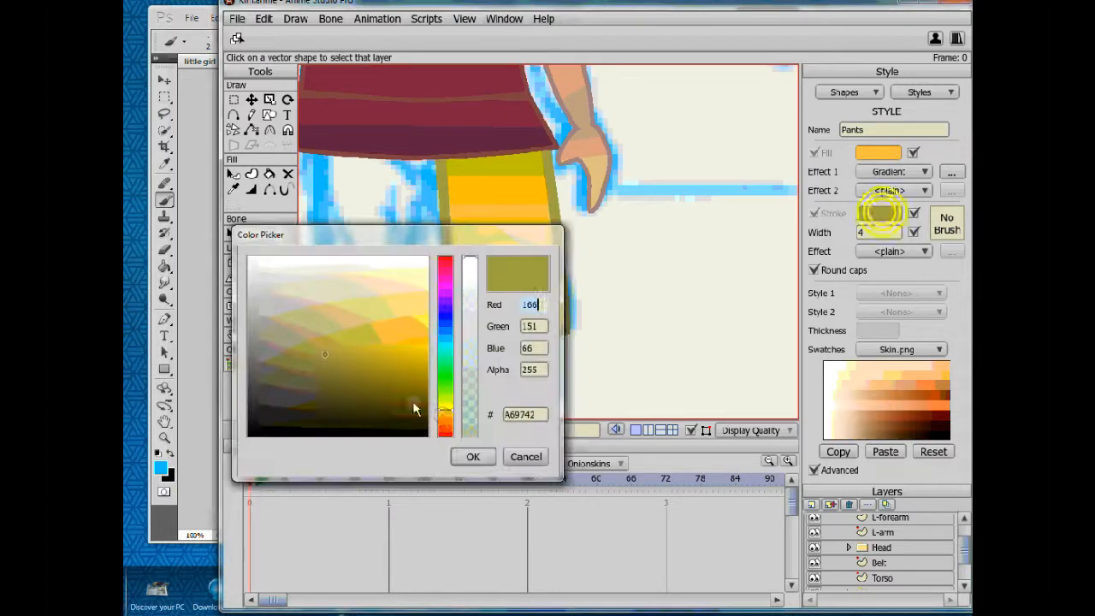
left_click(445, 417)
left_click(473, 456)
scroll(589, 291, "down", 3)
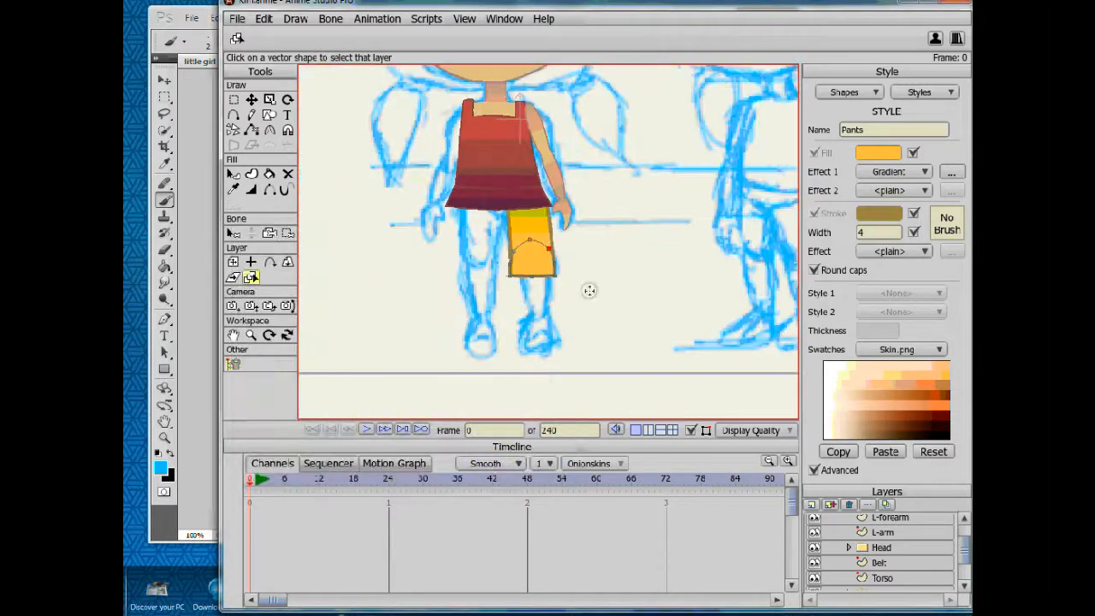
left_click(877, 212)
left_click(326, 351)
left_click(479, 456)
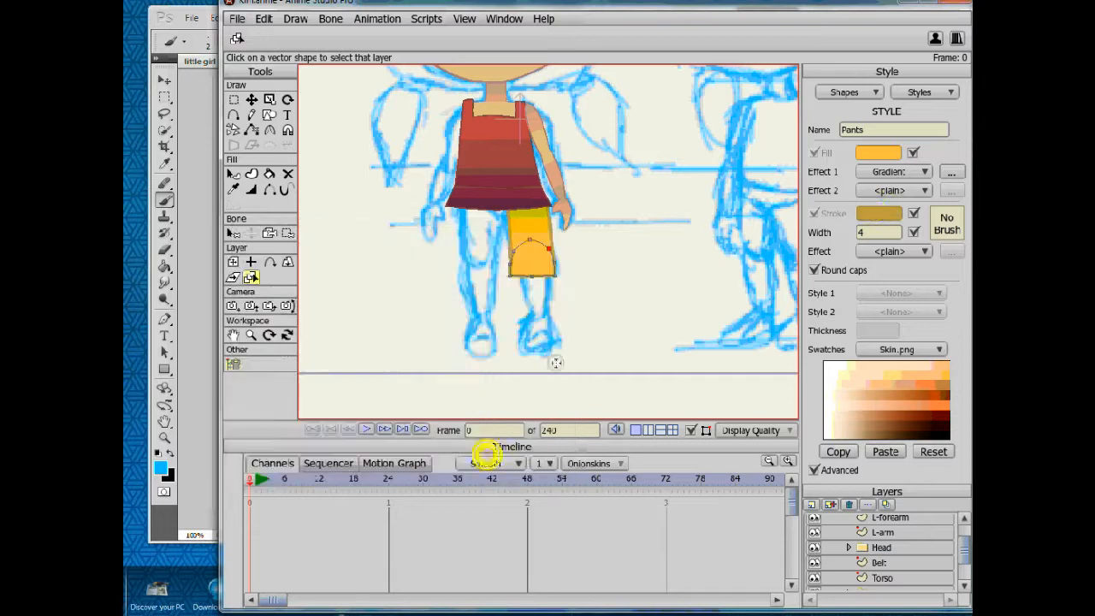
Examine the outlined pants leg at different display qualities and zoom levels.
left_click(756, 432)
left_click(756, 554)
scroll(587, 326, "up", 2)
scroll(587, 325, "down", 3)
left_click(768, 523)
scroll(516, 299, "up", 5)
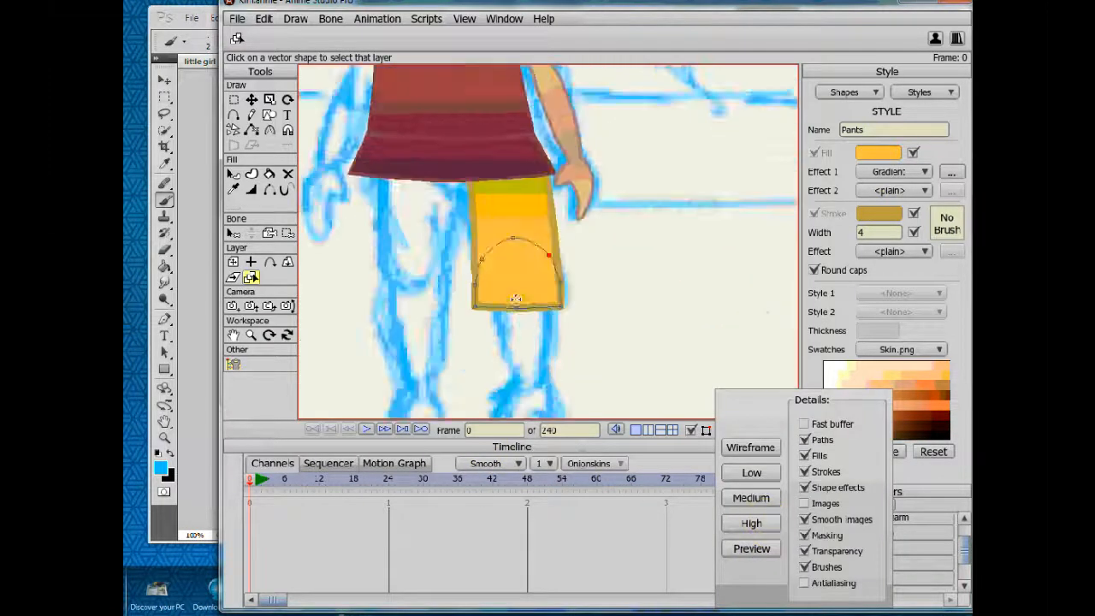
Move the upper side points of the R-calf shape slightly upward to smooth the knee joint.
scroll(516, 298, "up", 3)
left_click(251, 99)
left_click_drag(418, 319, 416, 311)
left_click_drag(428, 273, 431, 262)
left_click_drag(550, 266, 550, 258)
Adjust the lower inner point of the R-leg outline to line up with the calf, undoing the last unwanted change.
left_click(250, 278)
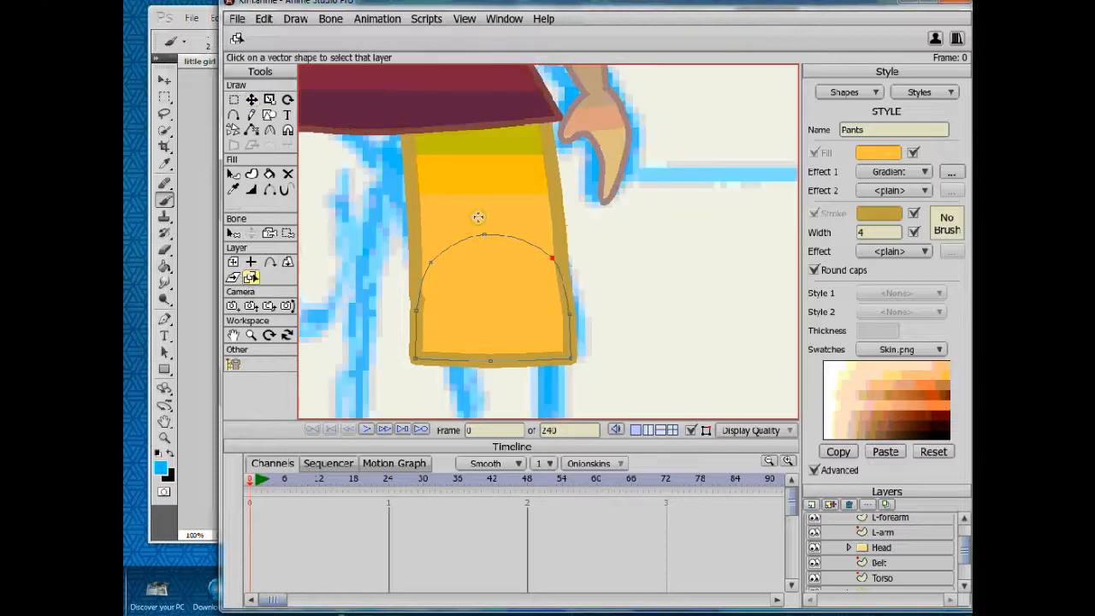
left_click(477, 215)
left_click(270, 131)
left_click_drag(414, 297, 425, 317)
left_click(251, 100)
key("ctrl+z")
Adjust the curvature and position of the R-leg's lower outer point, and pick its inner counterpart for curvature editing.
left_click(566, 301)
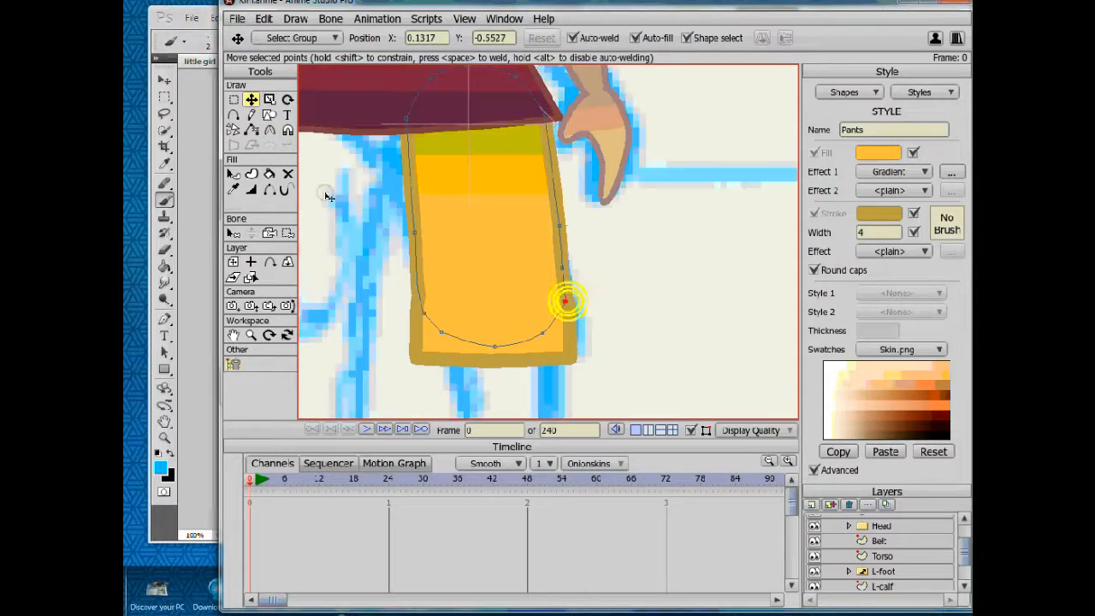
left_click(271, 131)
left_click_drag(567, 298, 718, 242)
left_click(252, 100)
left_click_drag(575, 302, 570, 303)
left_click(420, 313)
key("c")
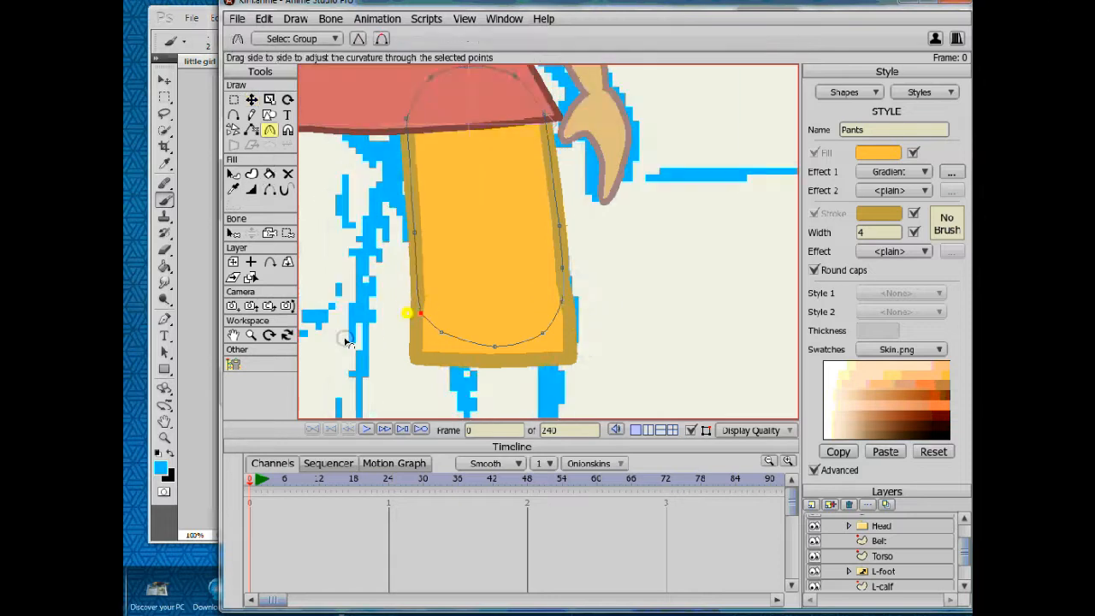
Save the project file.
left_click(237, 19)
left_click(258, 122)
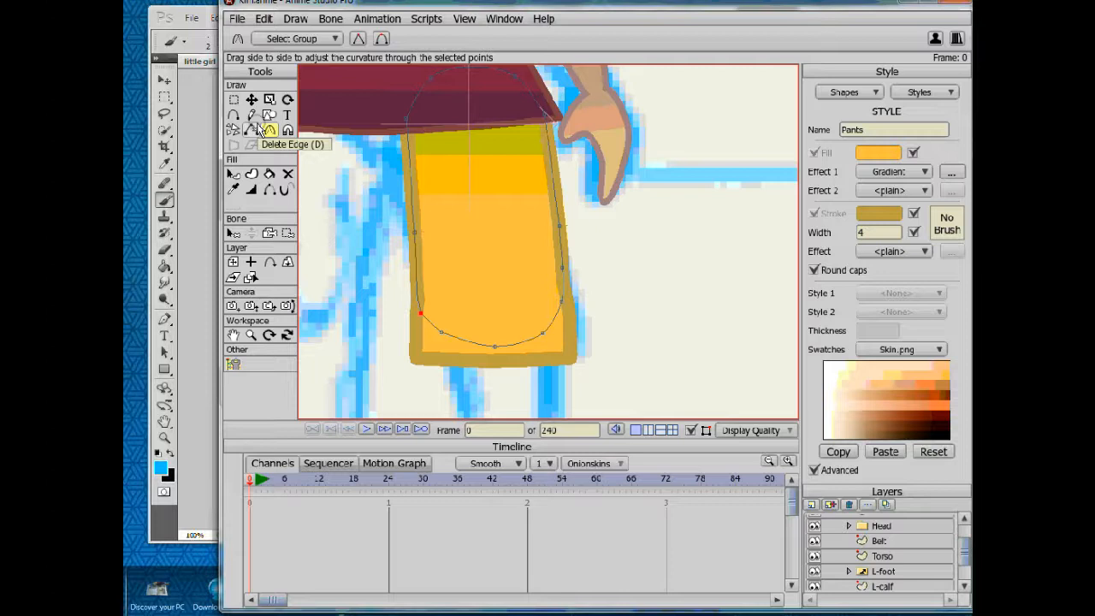
left_click(239, 18)
left_click(251, 124)
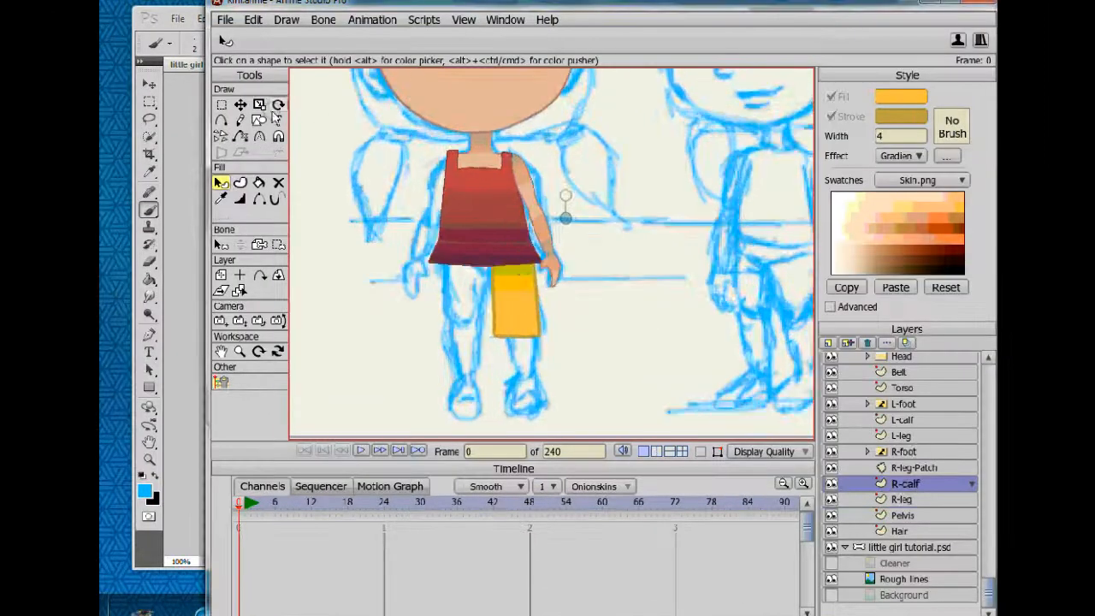
Draw a tall oval for the bare calf below the pants in the R-calf layer, using Skin as Style 1.
left_click(260, 121)
left_click(929, 95)
left_click(941, 153)
left_click(912, 308)
left_click(924, 334)
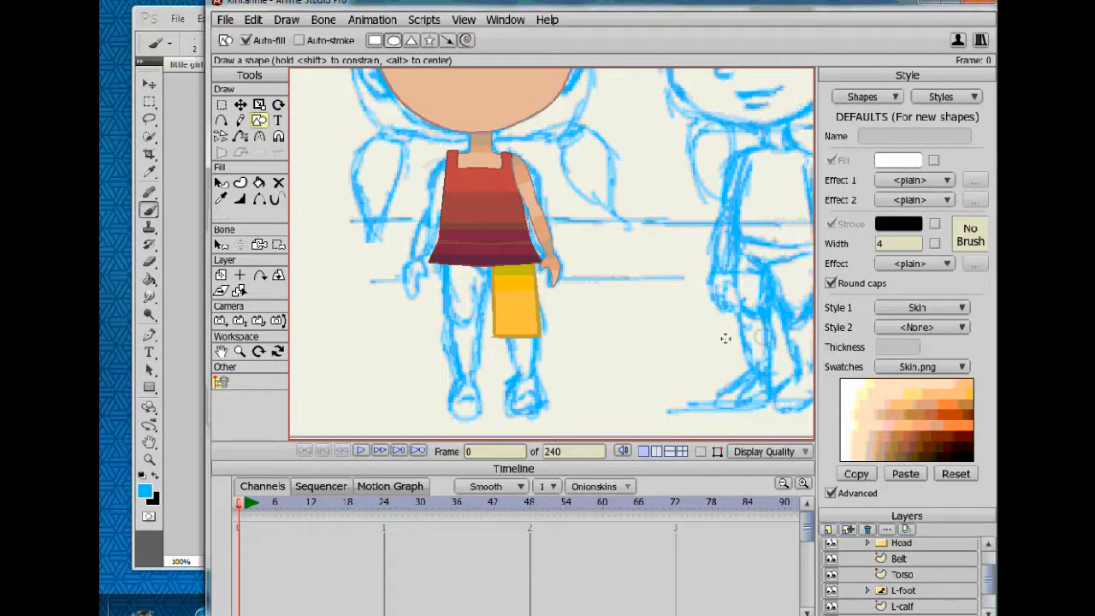
scroll(537, 325, "up", 3)
mouse_move(489, 332)
left_mouse_down()
mouse_move(498, 289)
mouse_move(542, 382)
left_mouse_up()
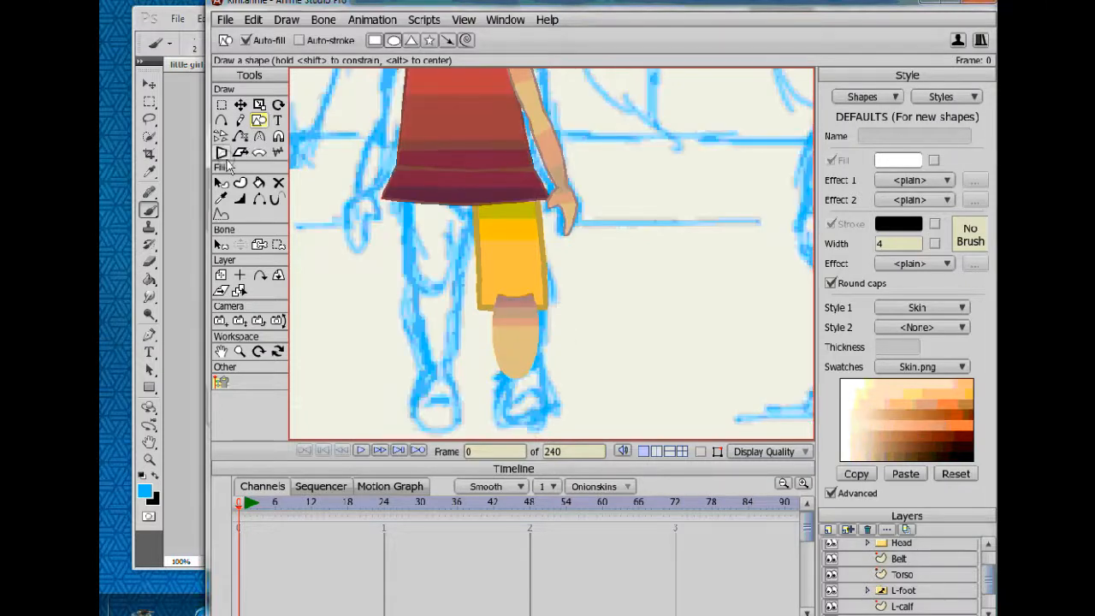
Lower the skin oval behind the pants shape in the R-calf layer and turn on the path display.
left_click(220, 182)
left_click(500, 342)
left_click(299, 27)
left_click(316, 165)
left_click(680, 377)
left_click(768, 451)
left_click(764, 550)
scroll(556, 323, "up", 2)
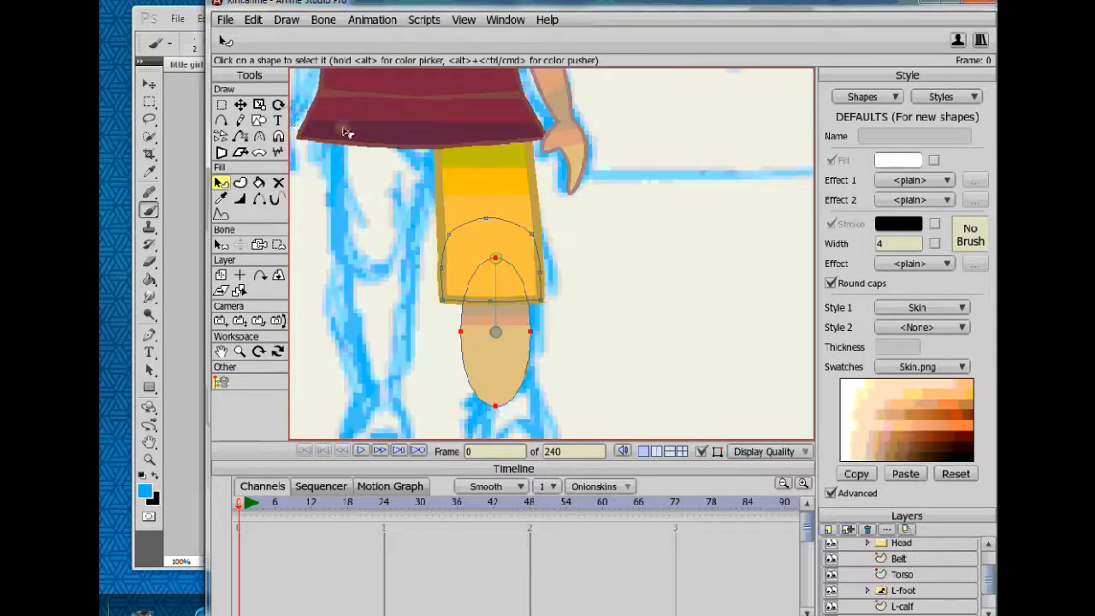
Reshape the skin oval's upper end into a broader top and pull its inner side in to match the sketch.
left_click(240, 105)
key("Return")
left_click_drag(497, 256, 492, 255)
left_click_drag(461, 331, 472, 327)
mouse_move(492, 255)
left_mouse_down()
mouse_move(508, 250)
mouse_move(471, 261)
left_mouse_up()
Taper the lower end of the calf shape to a narrow ankle, adding points along its sides and tip to follow the sketch.
key("a")
left_click_drag(516, 392, 518, 397)
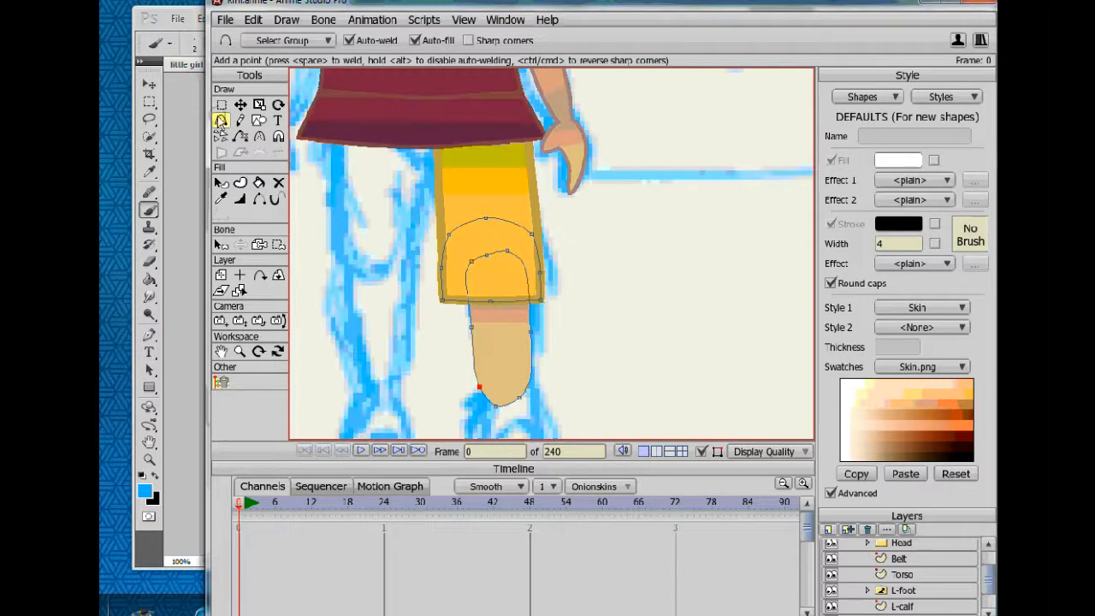
key("t")
left_click(508, 407)
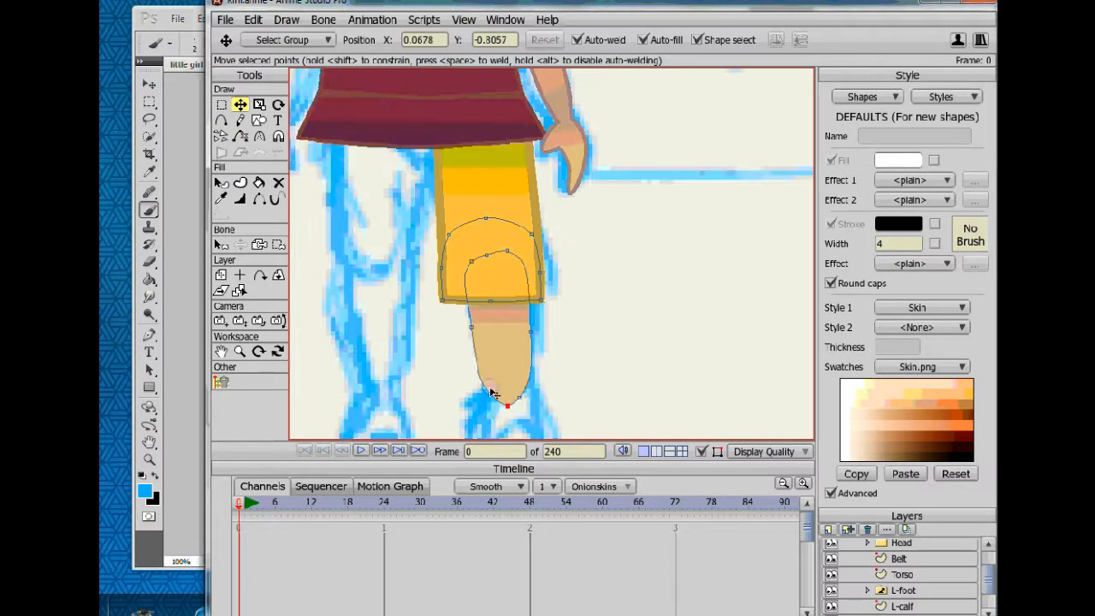
left_click(221, 120)
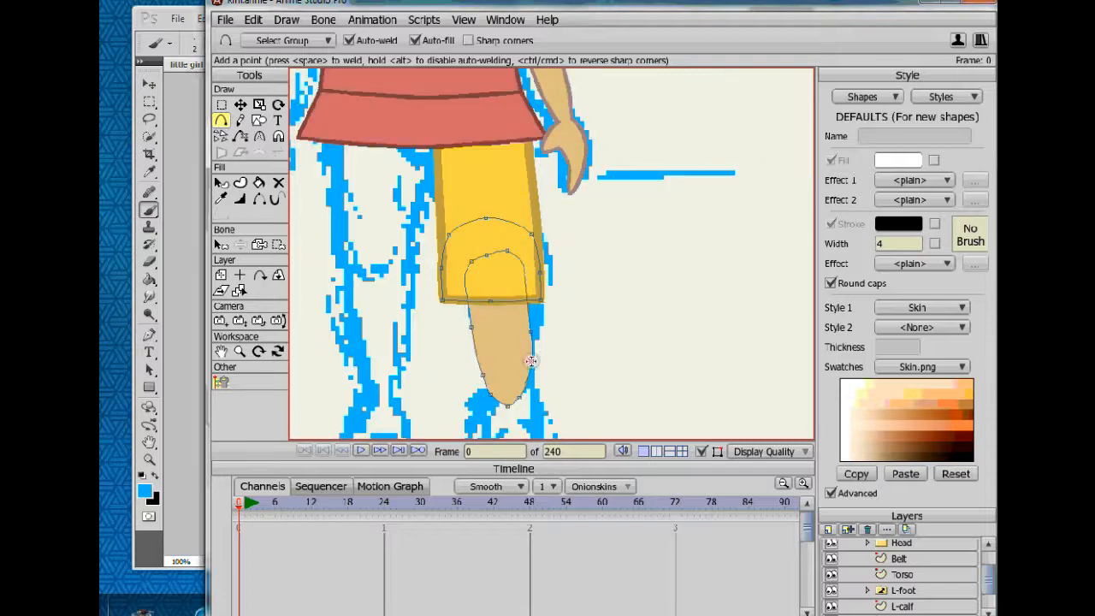
left_click(532, 361)
key("t")
scroll(498, 279, "down", 2)
left_click_drag(529, 348, 521, 319)
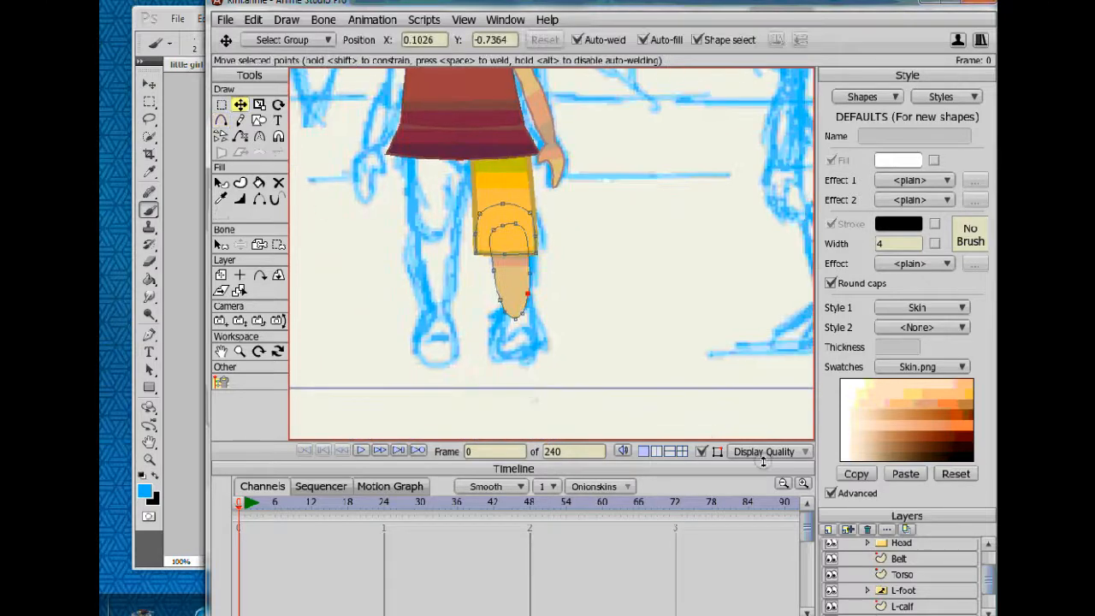
Fine-tune the calf outline by shifting its side and upper points and adjusting the curvature of the outer ankle point.
scroll(465, 362, "up", 3)
left_click_drag(490, 362, 493, 360)
left_click_drag(504, 280, 503, 274)
left_click_drag(472, 169, 492, 175)
left_click_drag(502, 274, 504, 275)
left_click(260, 136)
left_click(501, 324)
Set the display quality to Preview and check the leg against the rest of the figure.
left_click(760, 451)
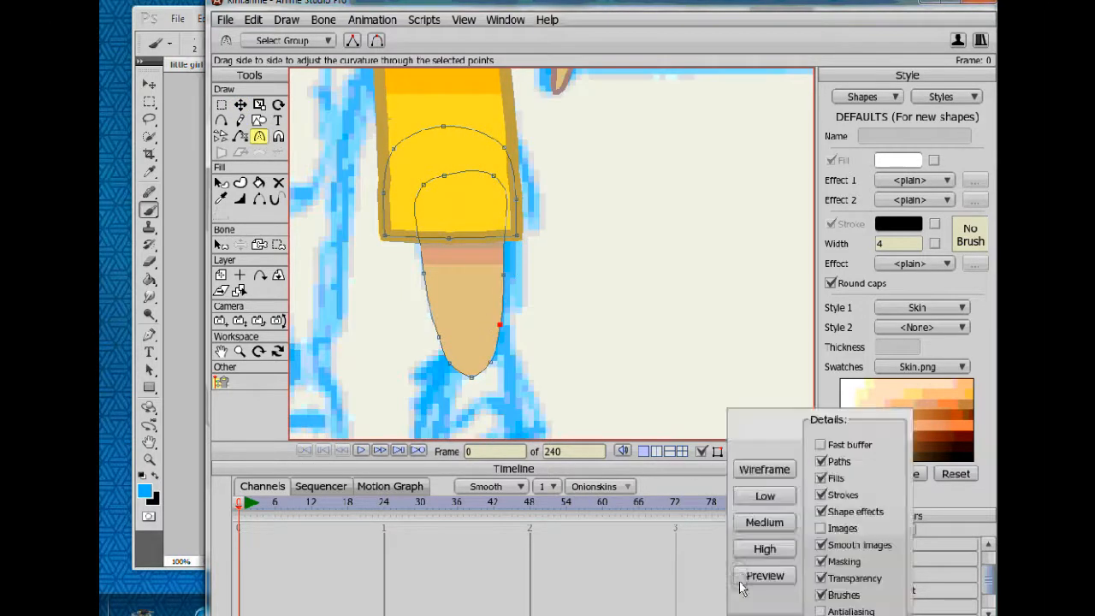
left_click(741, 580)
scroll(519, 291, "down", 5)
scroll(543, 244, "down", 2)
left_click_drag(542, 197, 541, 242)
scroll(533, 233, "up", 2)
Save the project file and turn off the advanced style options.
left_click(226, 19)
left_click(264, 123)
left_click(831, 493)
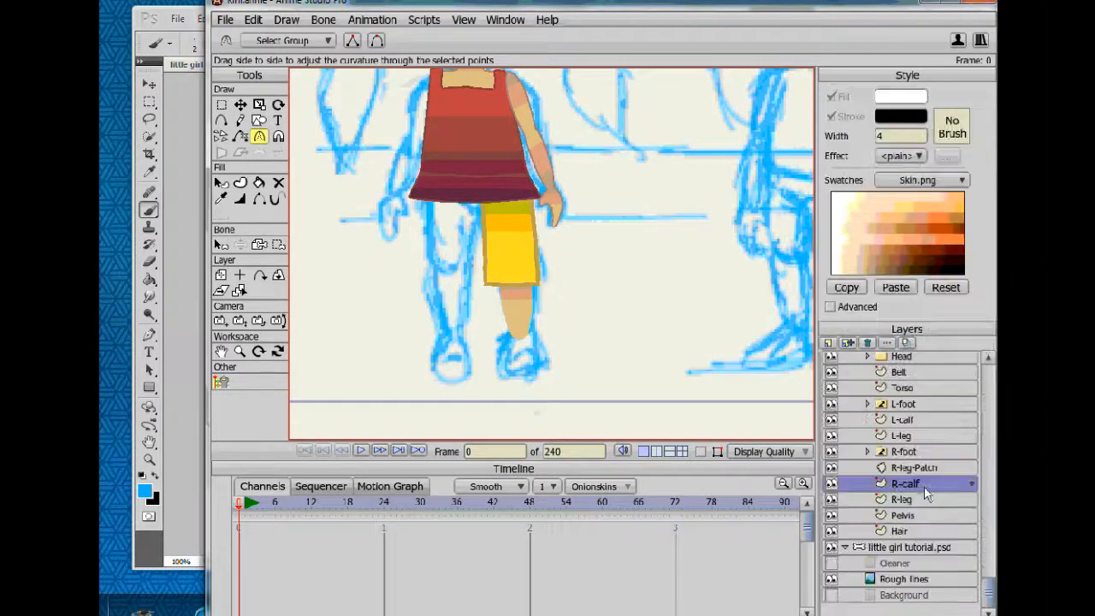
Expand the R-foot switch layer and add a new vector layer next to it.
key("q")
left_click(890, 452)
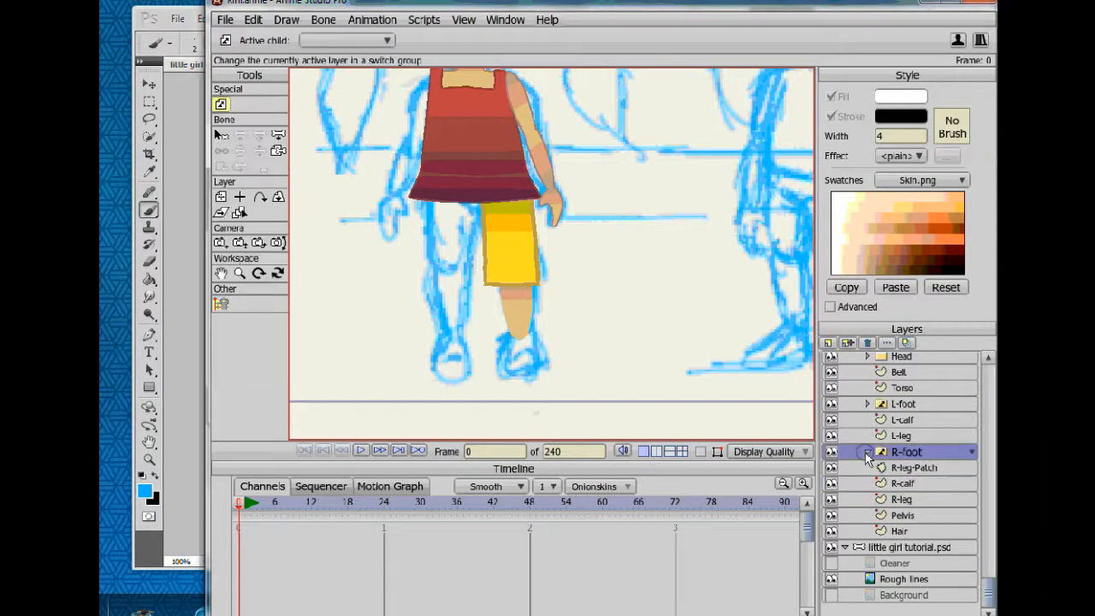
left_click(827, 342)
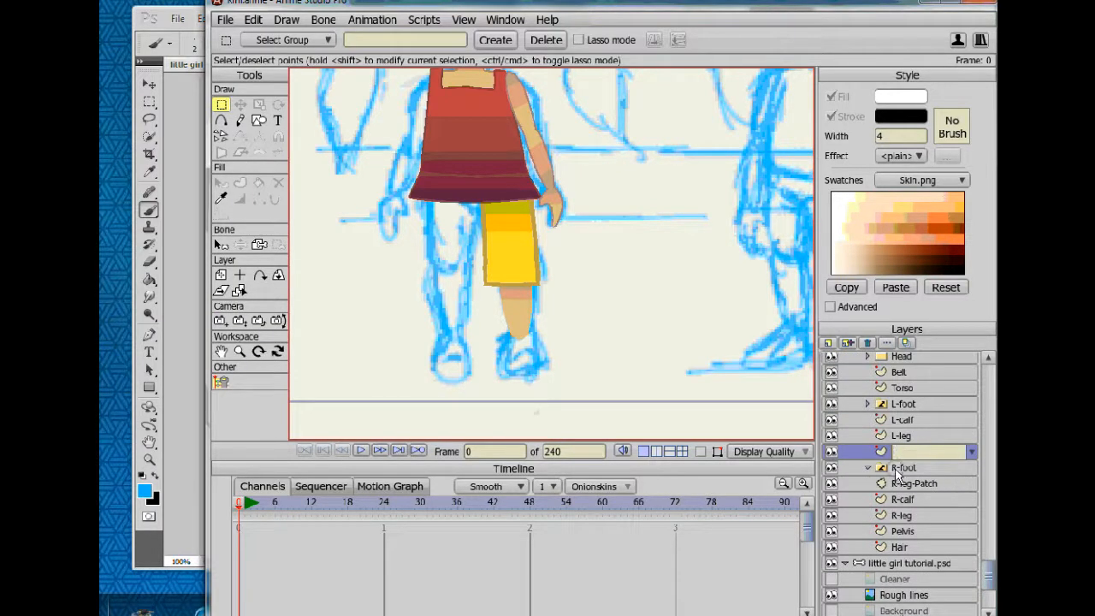
Switch to the other open character file and examine how its R-foot layer is organised, returning to the girl's project.
mouse_move(144, 609)
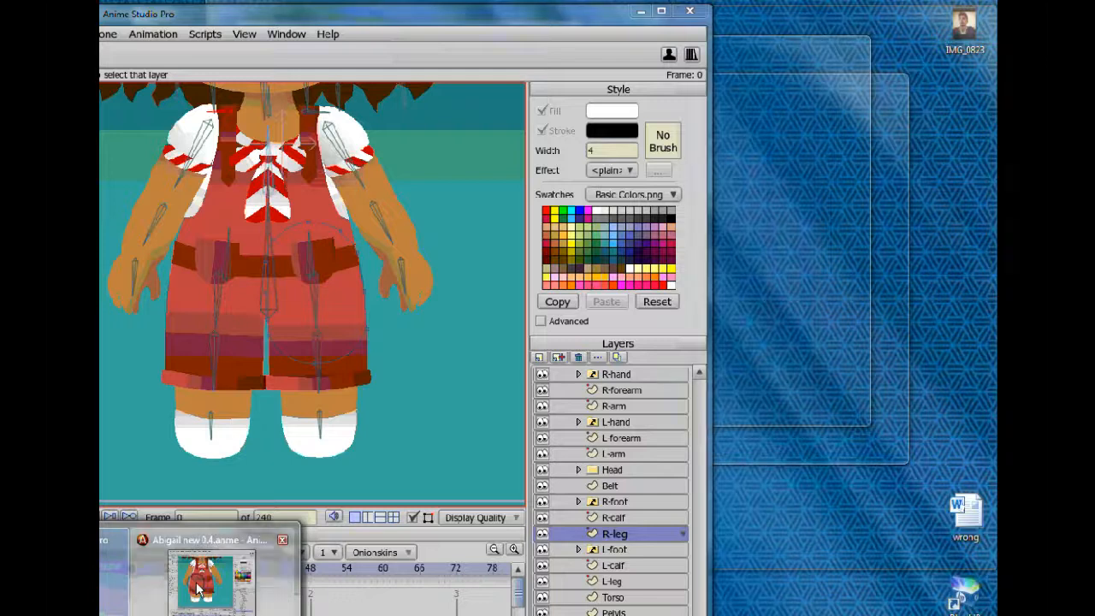
left_click(202, 575)
left_click(579, 503)
left_click(641, 12)
Name the new vector layer Front and move it inside the R-foot layer.
type("Front")
key("Return")
left_click_drag(898, 452, 896, 469)
Set the display quality to High and draw a closed, rounded foot shape below the ankle in the Front layer.
left_click_drag(643, 352, 653, 320)
left_click(768, 451)
left_click(768, 550)
left_click_drag(539, 333, 492, 358)
key("a")
scroll(496, 334, "up", 2)
left_click_drag(492, 358, 508, 382)
left_click_drag(530, 322, 506, 319)
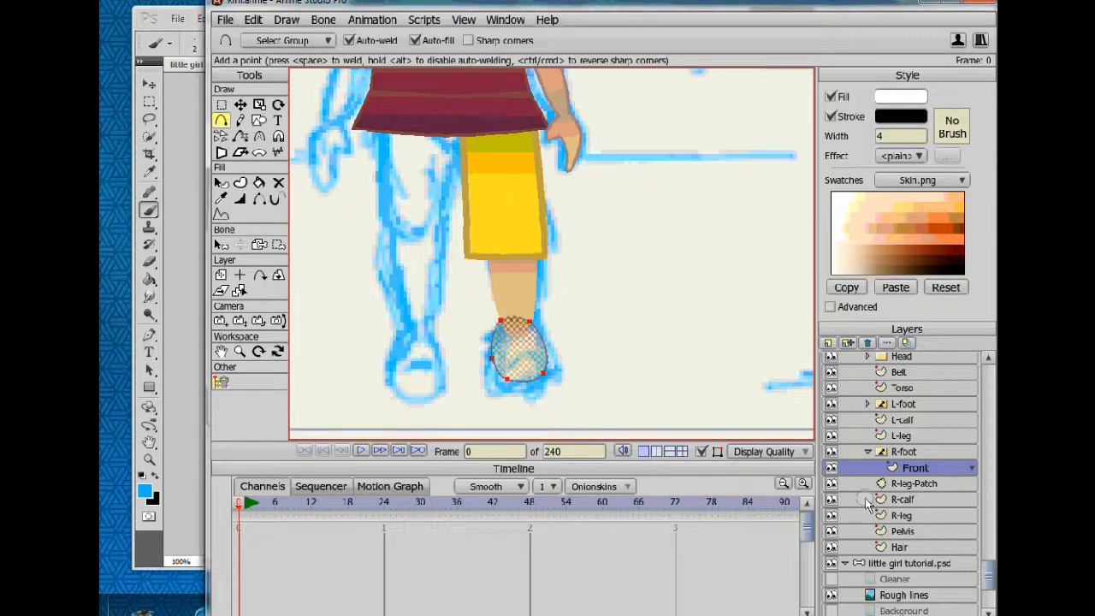
Apply fill and outline to the calf shape in the R-calf layer with the Paint Bucket set to Both.
left_click(905, 420)
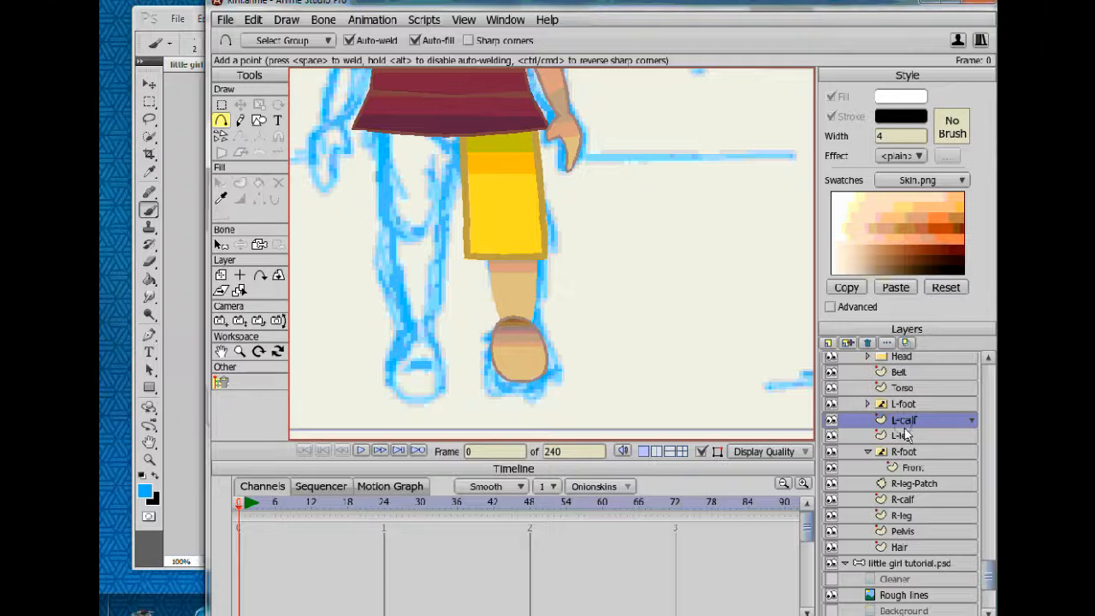
left_click(910, 498)
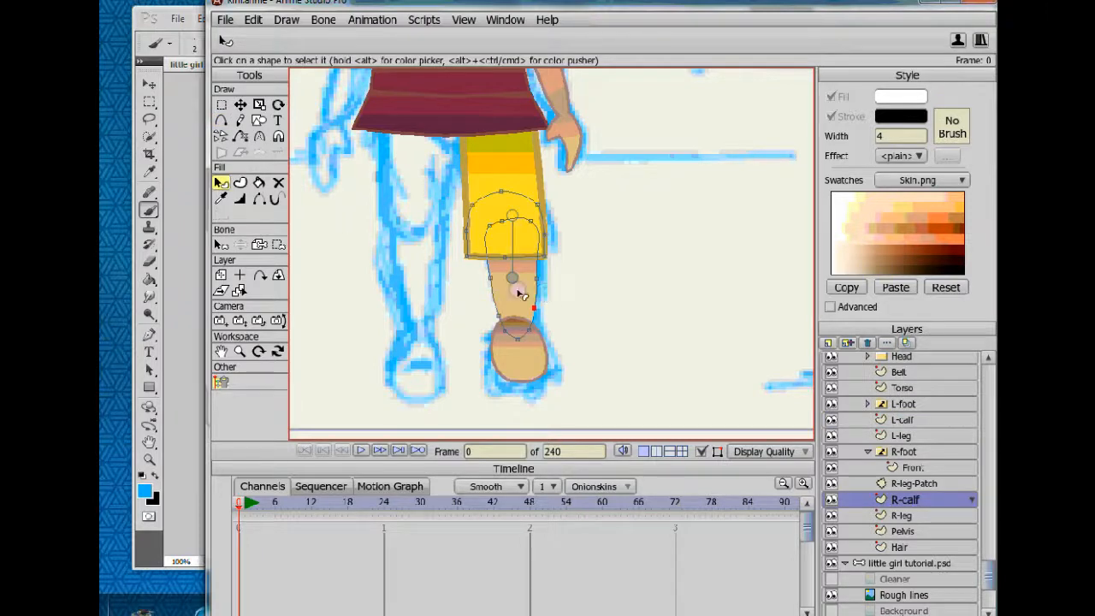
left_click(258, 183)
scroll(640, 318, "up", 2)
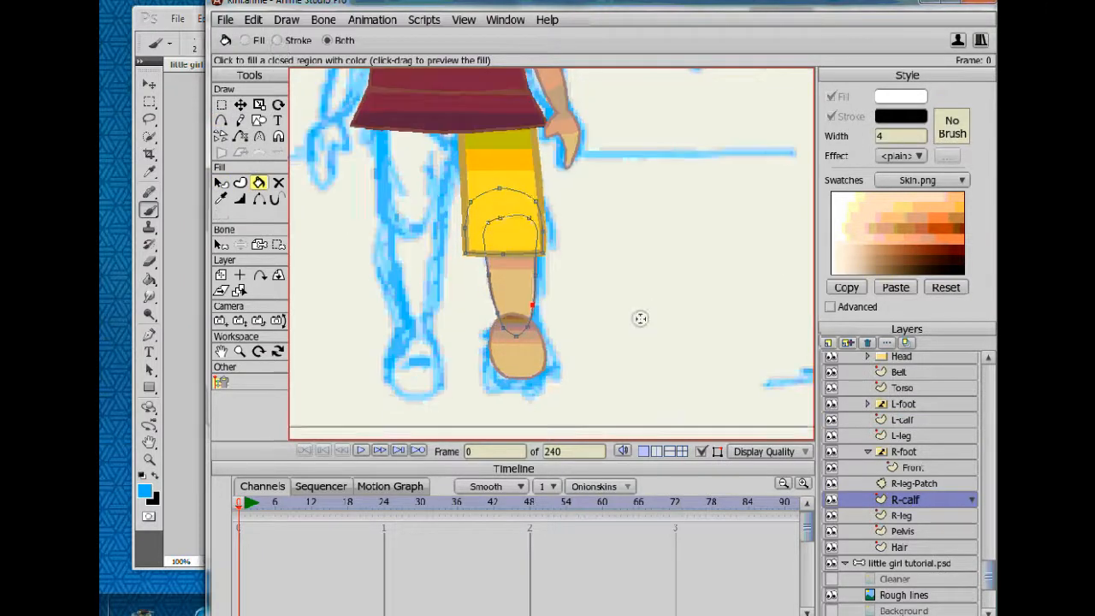
Select the foot shape in the Front layer and reverse its gradient so the shading darkens from the ankle towards the sole.
left_click(238, 291)
left_click(513, 377)
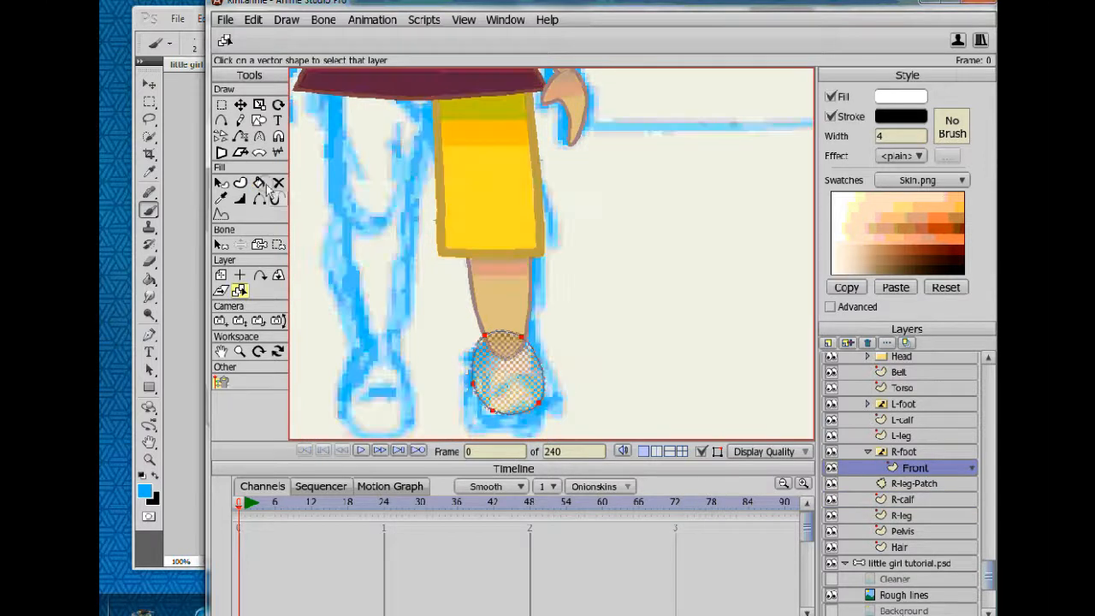
key("q")
left_click(516, 363)
left_click(575, 365)
scroll(575, 364, "down", 1)
left_click_drag(516, 351, 520, 322)
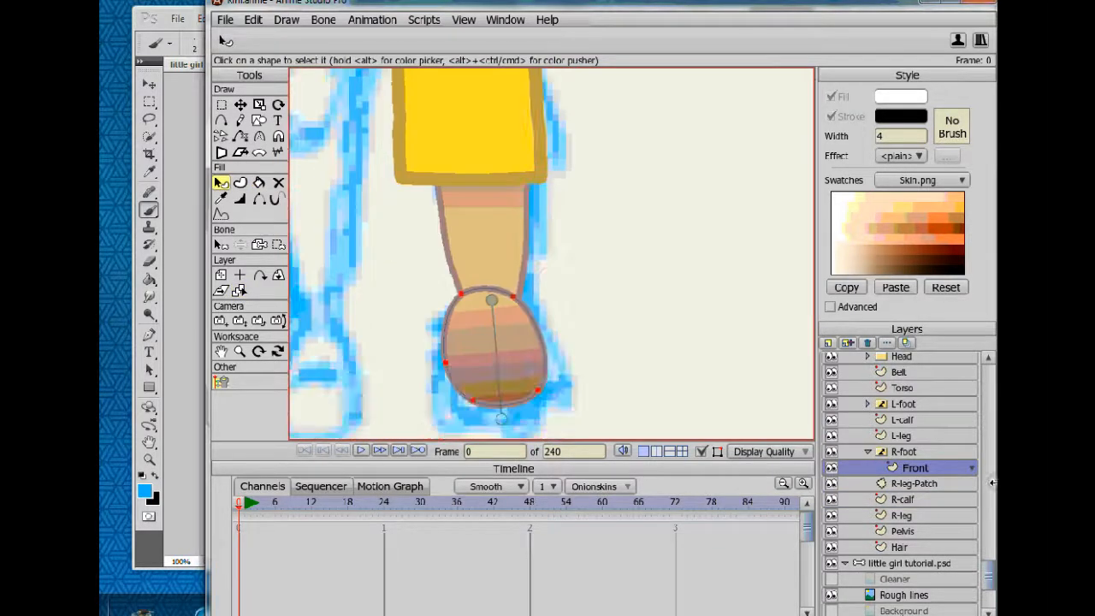
Add a patch layer above R-foot with R-calf as its target.
left_click(869, 452)
left_click(827, 343)
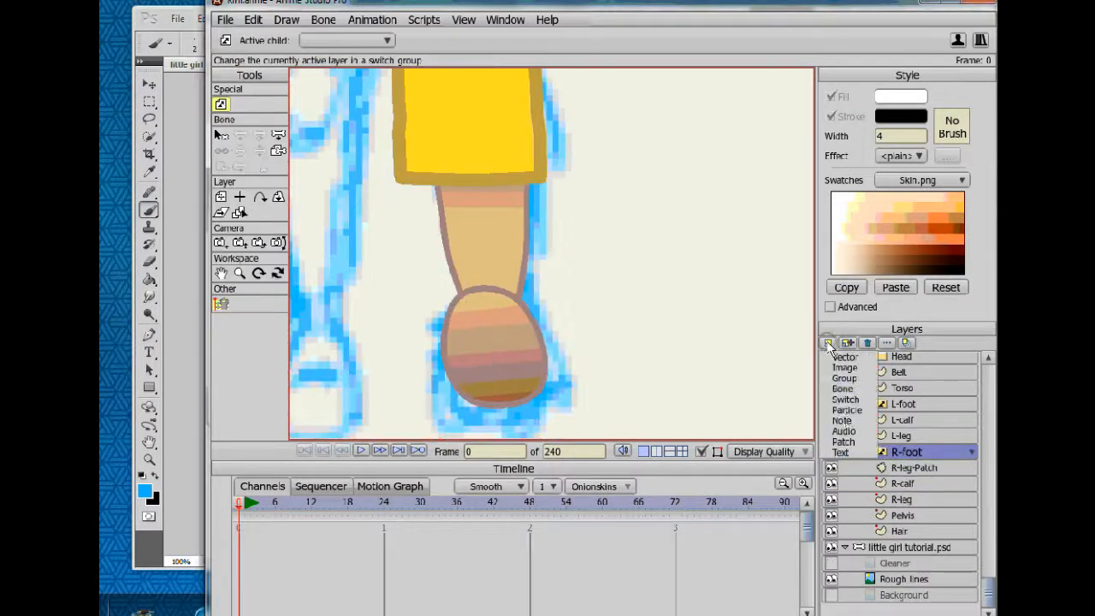
left_click(845, 442)
left_click(420, 233)
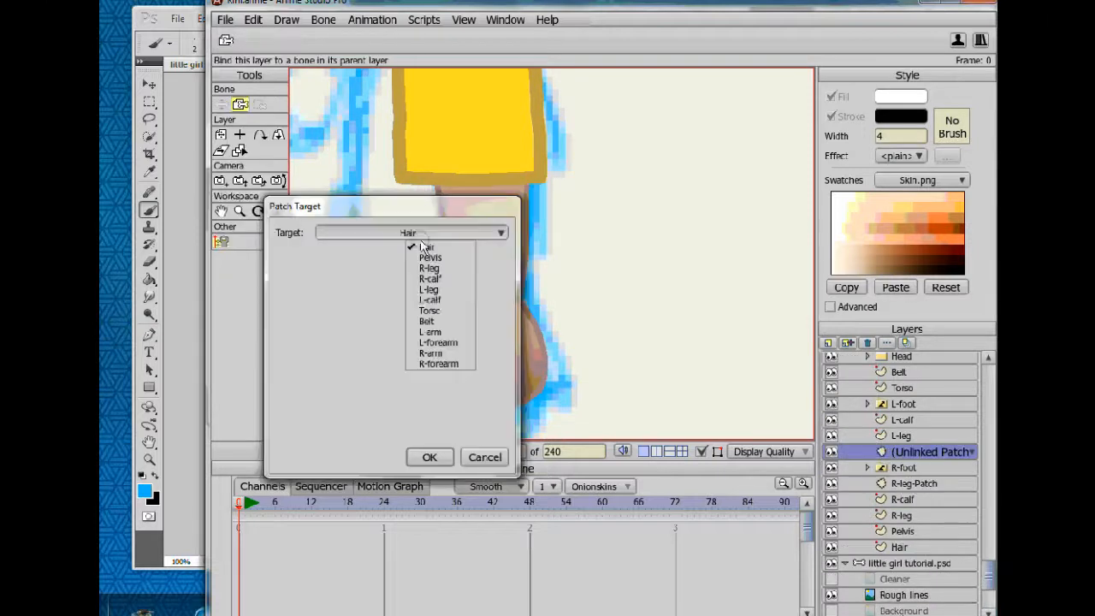
left_click(437, 287)
left_click(429, 457)
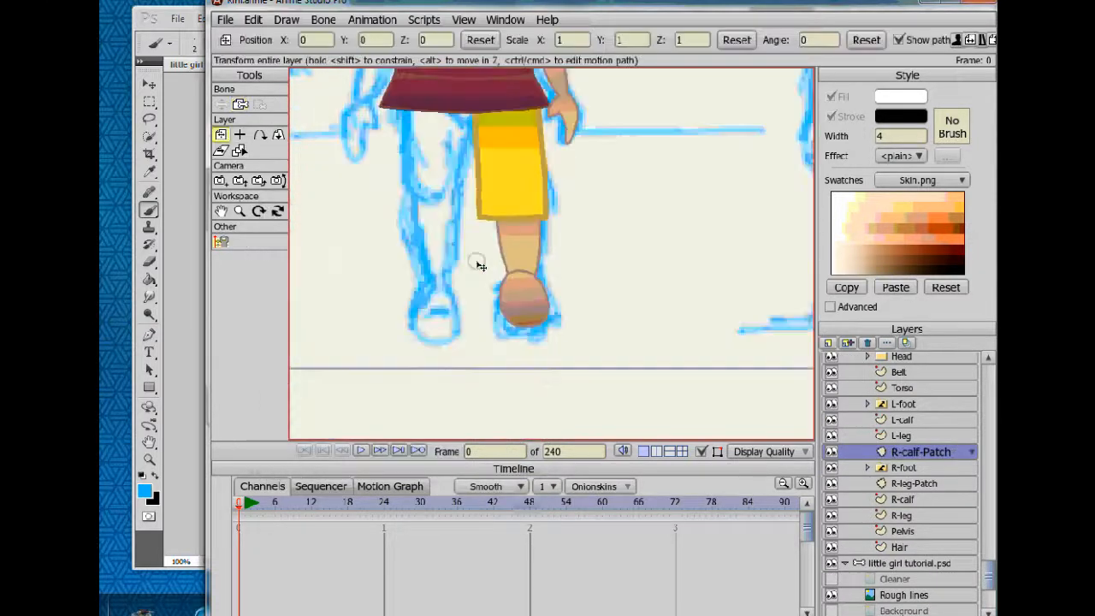
Set the display quality to High and move the R-calf patch over the joint between calf and foot.
left_click(764, 452)
left_click(764, 546)
scroll(601, 320, "down", 3)
left_click_drag(530, 147, 540, 296)
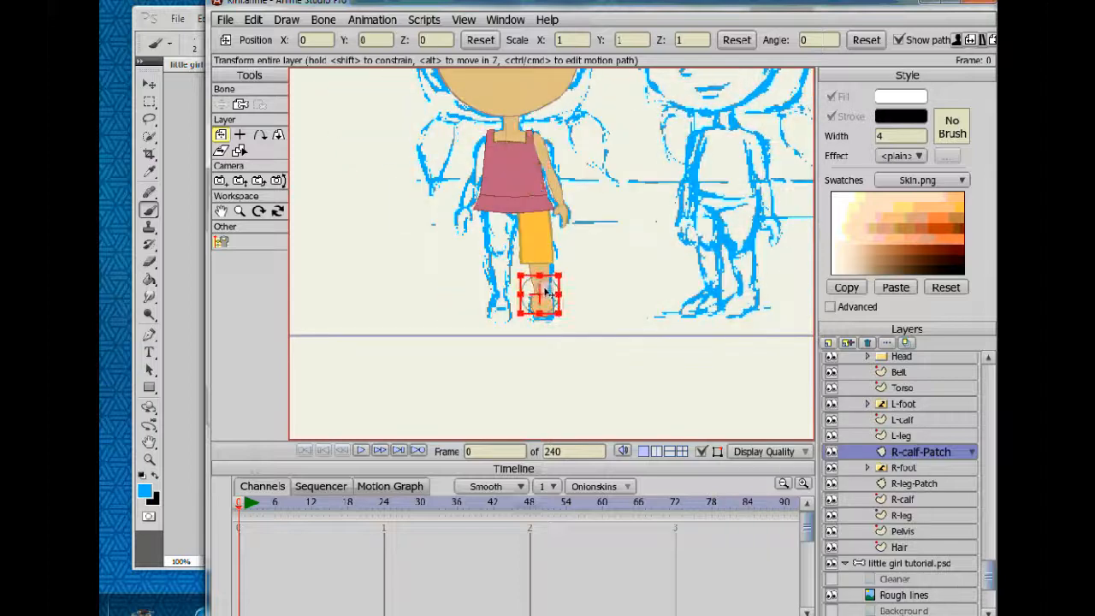
scroll(544, 286, "up", 4)
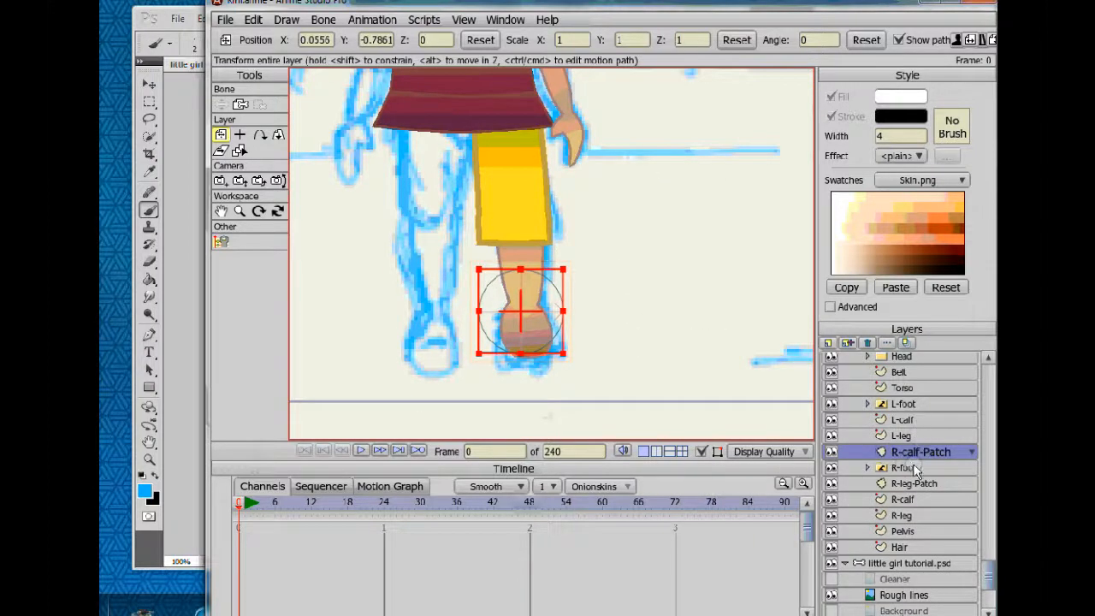
Select the foot shape in the Front layer and hide that layer to expose the sketched foot.
left_click(881, 467)
left_click(867, 468)
left_click(914, 484)
scroll(579, 315, "up", 2)
left_click(220, 183)
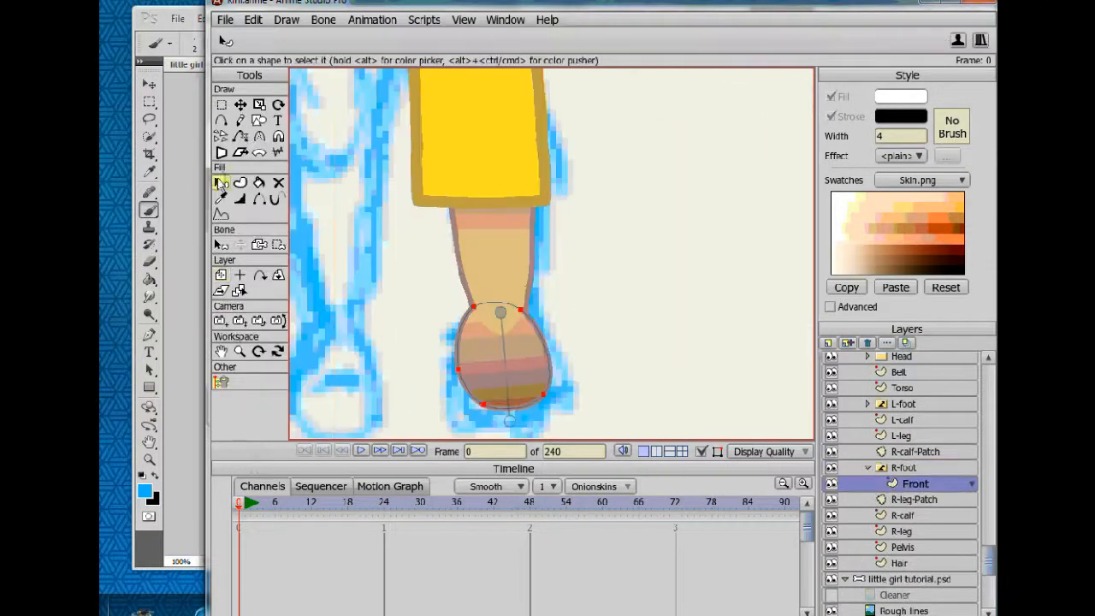
scroll(500, 317, "down", 2)
left_click_drag(554, 317, 539, 297)
left_click(830, 484)
scroll(541, 290, "up", 4)
scroll(421, 337, "down", 5)
scroll(421, 341, "up", 2)
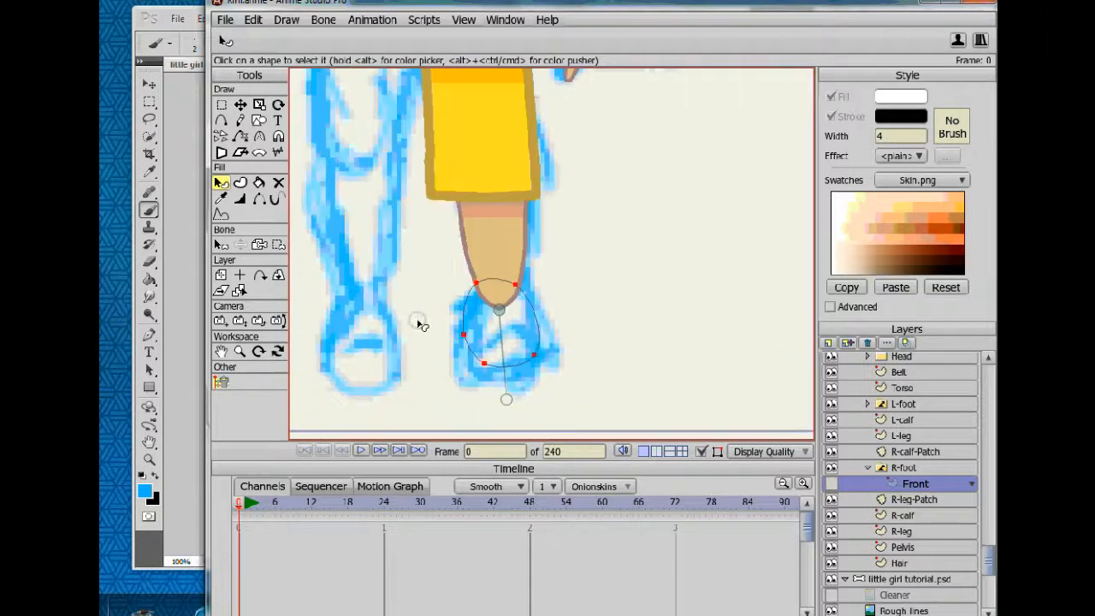
Reshape the foot outline into a smaller form around the ankle, raising its lower edge and adding a point at its upper edge.
key("t")
scroll(477, 342, "up", 2)
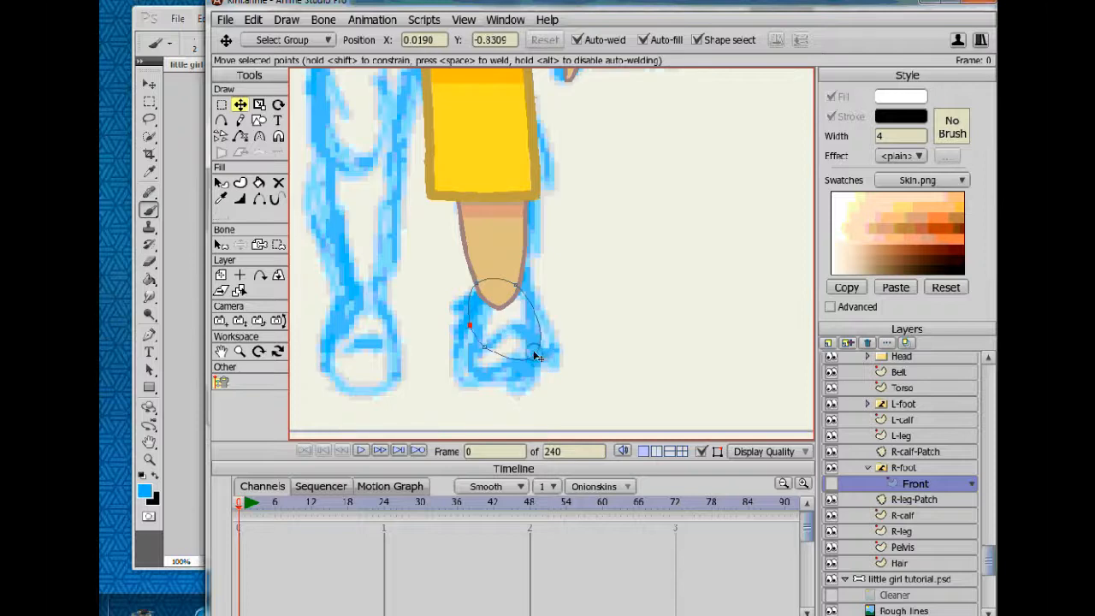
key("a")
left_click(496, 272)
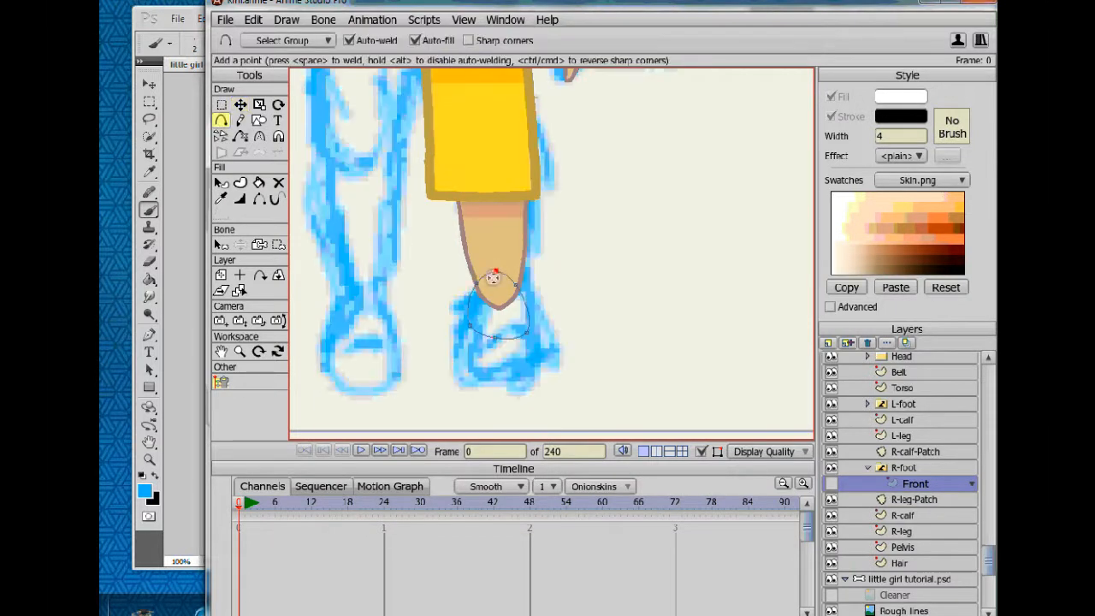
scroll(496, 274, "up", 3)
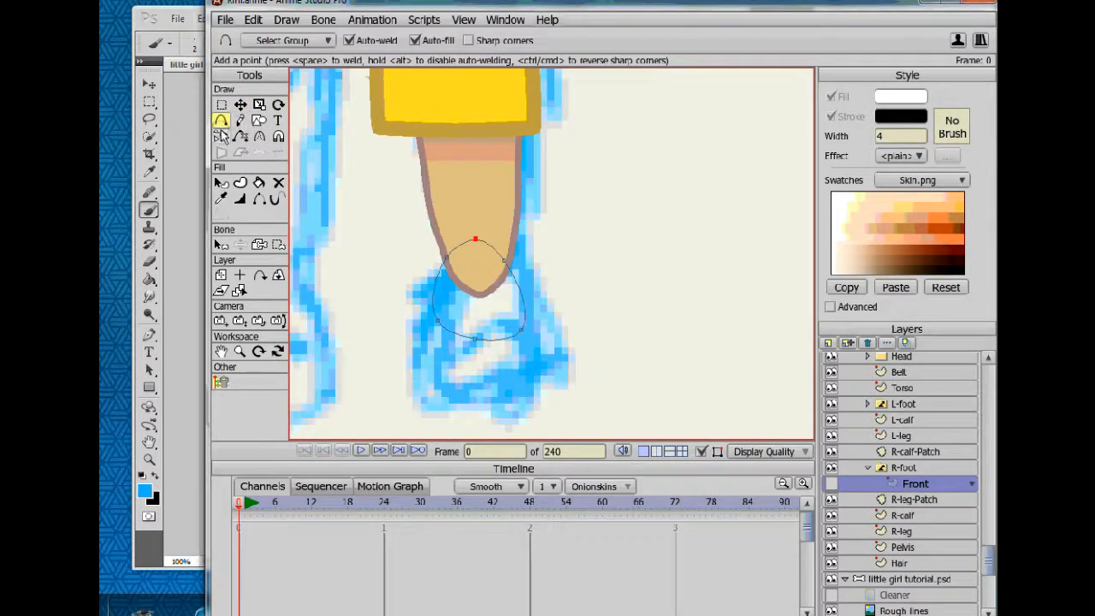
Show the advanced style options and create a new style named Shoes.
left_click(257, 119)
left_click(877, 304)
left_click(941, 96)
left_click(954, 112)
left_click(918, 136)
type("Shoes")
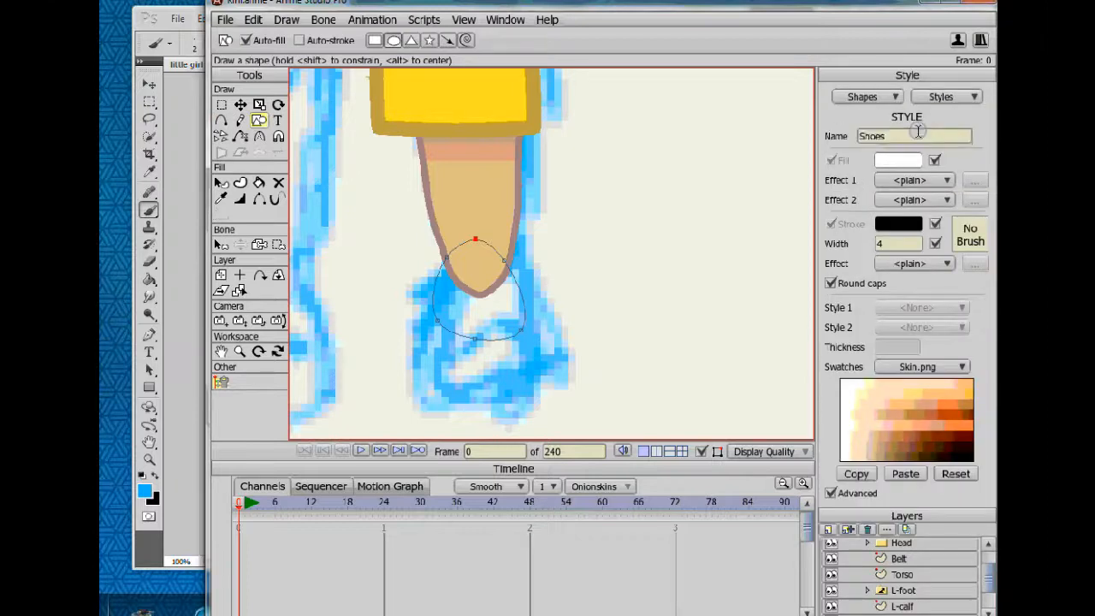
Give the Shoes style a black fill and a Gradient effect with dark grey 4F4F4F as a gradient colour.
left_click(898, 160)
left_click(470, 477)
left_click(914, 180)
left_click(941, 249)
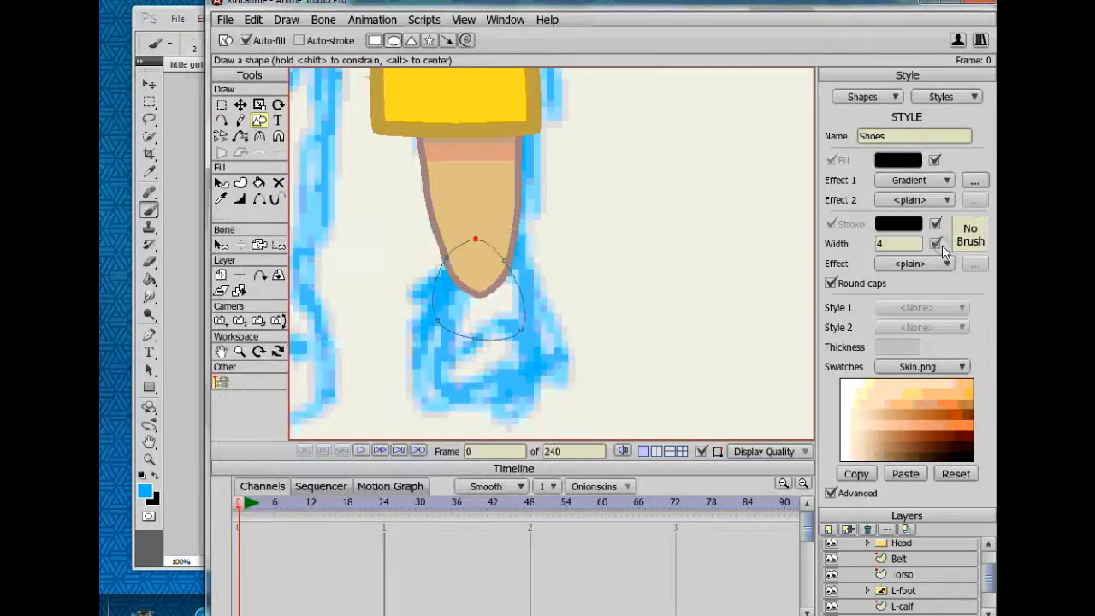
left_click(379, 398)
left_click(289, 395)
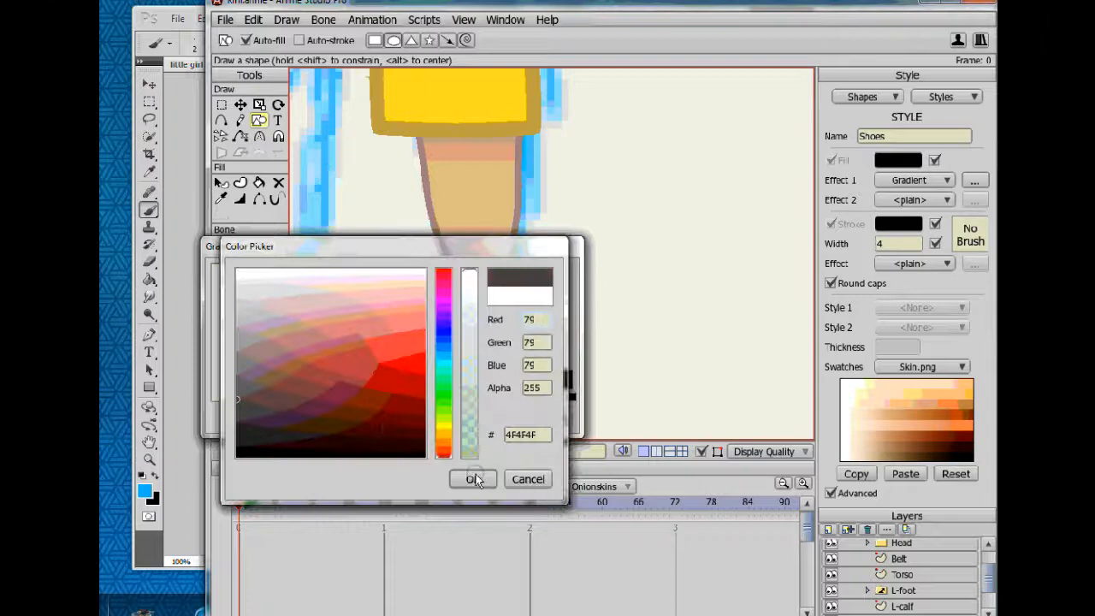
left_click(472, 479)
left_click(496, 415)
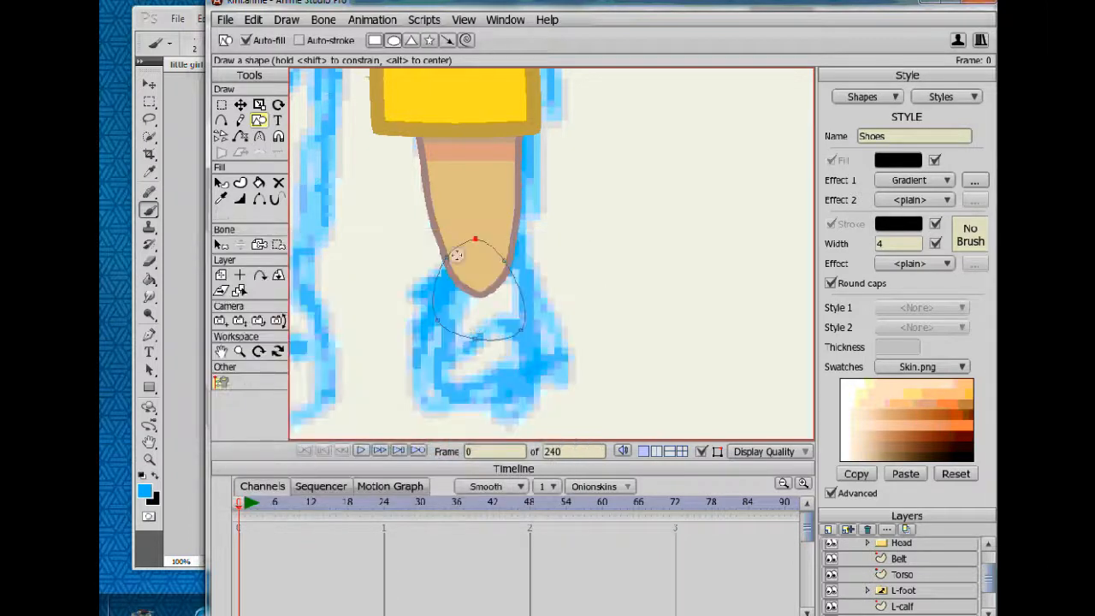
Draw a closed U-shaped shoe around the foot in the Front layer with the Shoes style and hide the advanced style options.
left_click(220, 122)
left_click_drag(463, 306, 532, 294)
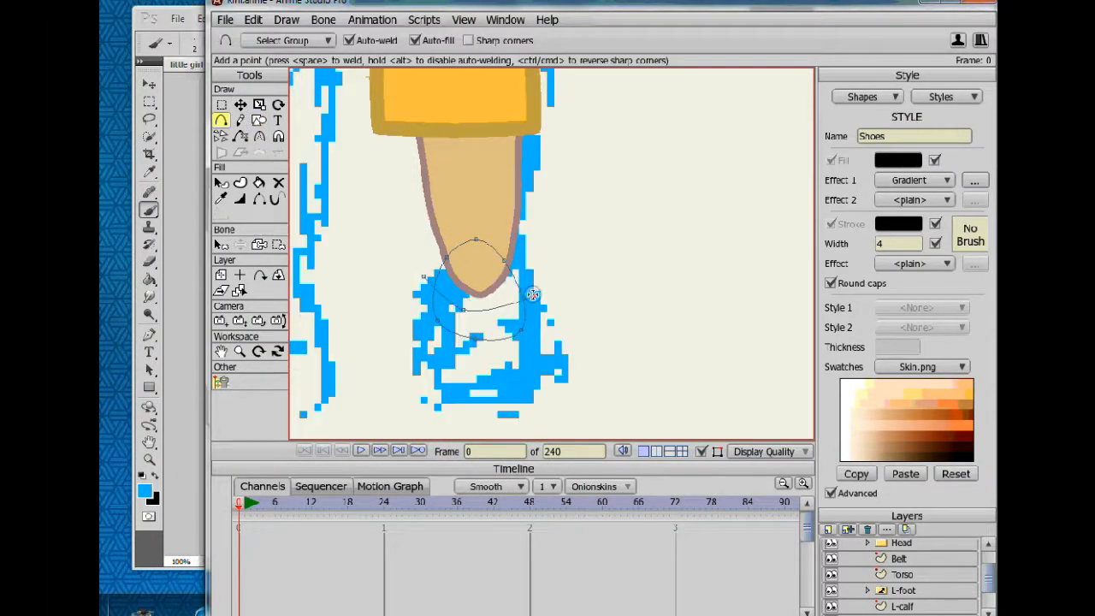
left_click_drag(419, 311, 421, 275)
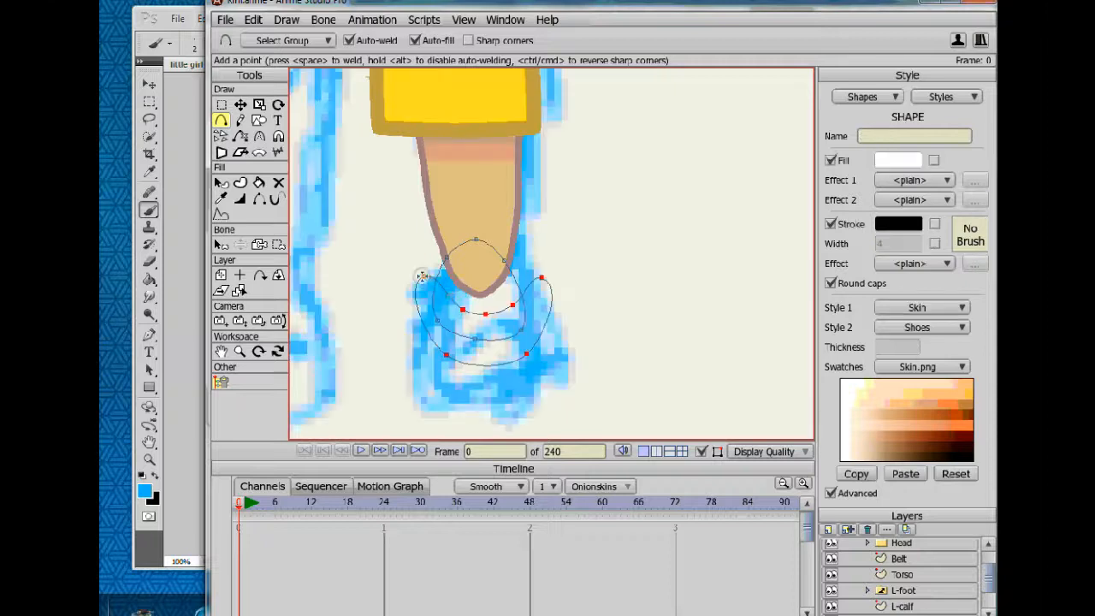
left_click(831, 493)
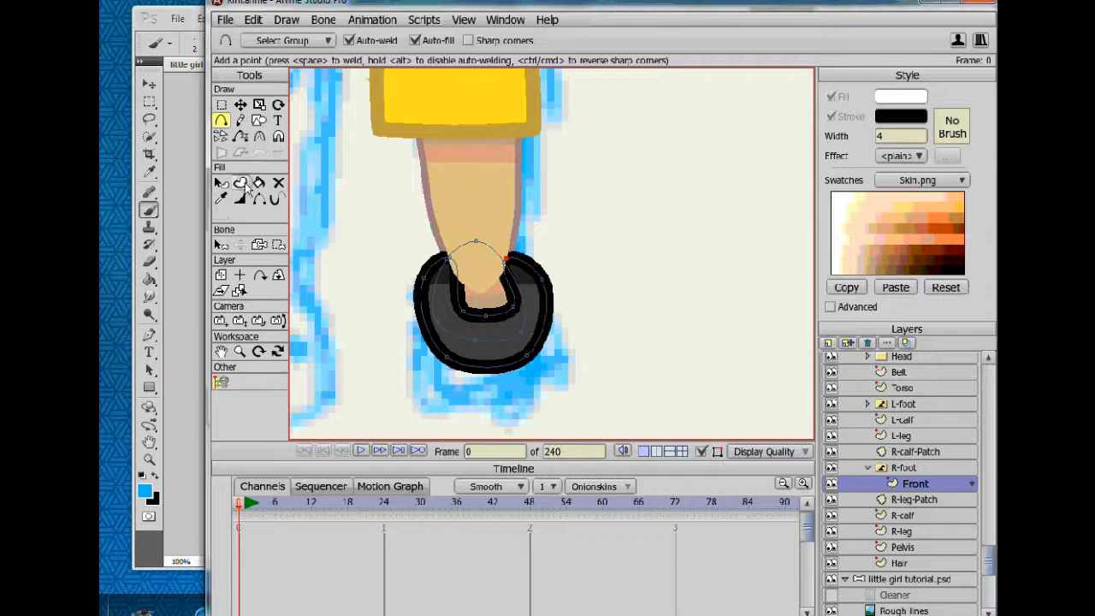
Narrow the shoe outline around the ankle in the Front layer and add points along its lower and outer edges.
left_click(906, 468)
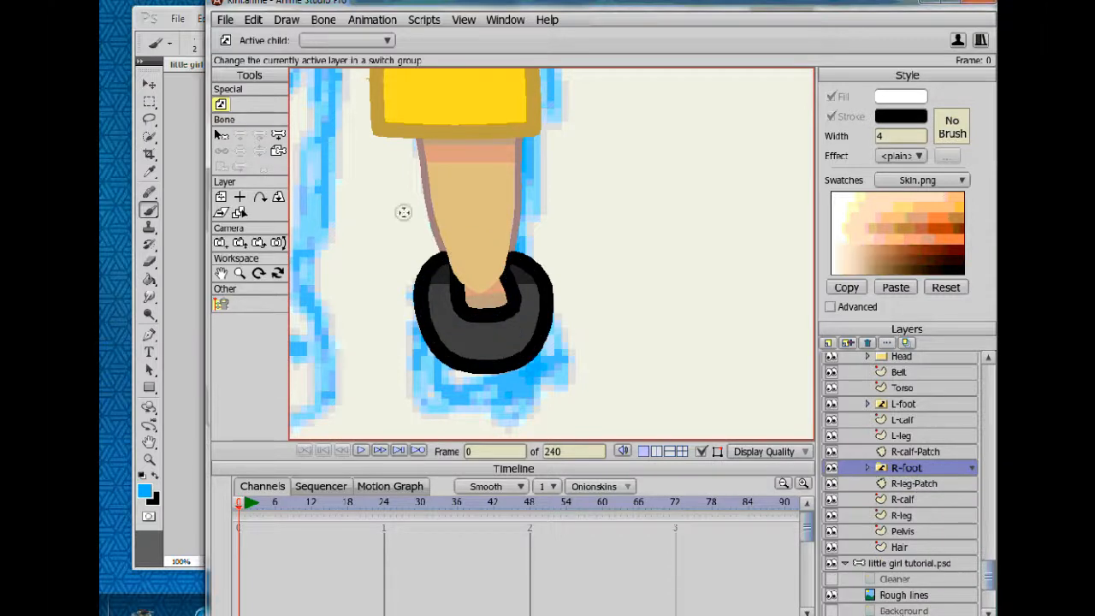
left_click(868, 468)
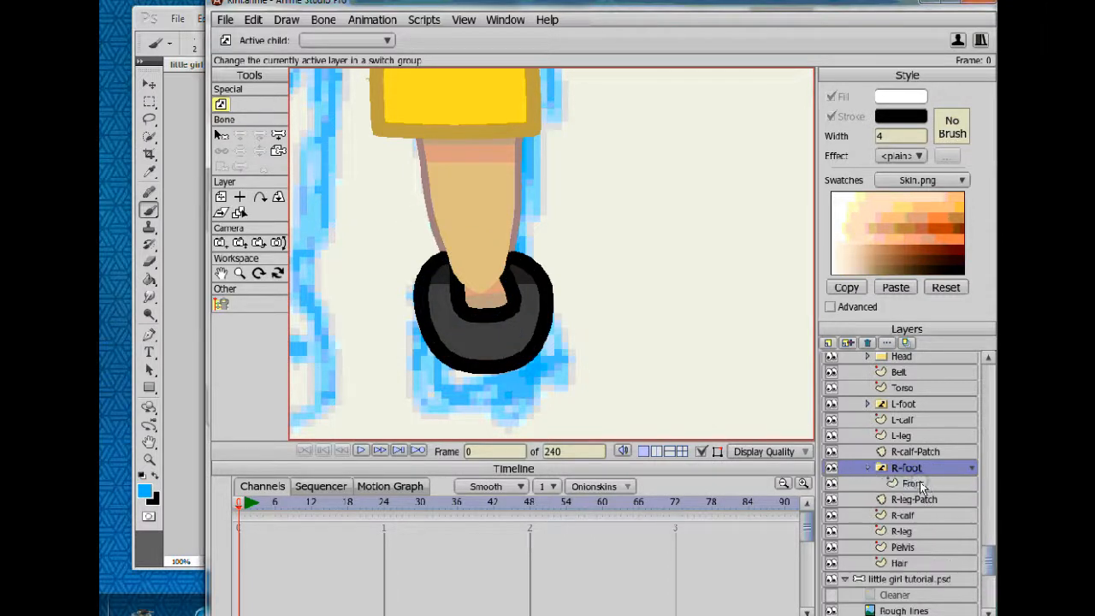
left_click(911, 483)
left_click(240, 104)
left_click(416, 296)
left_click_drag(419, 297, 442, 311)
left_click(507, 257)
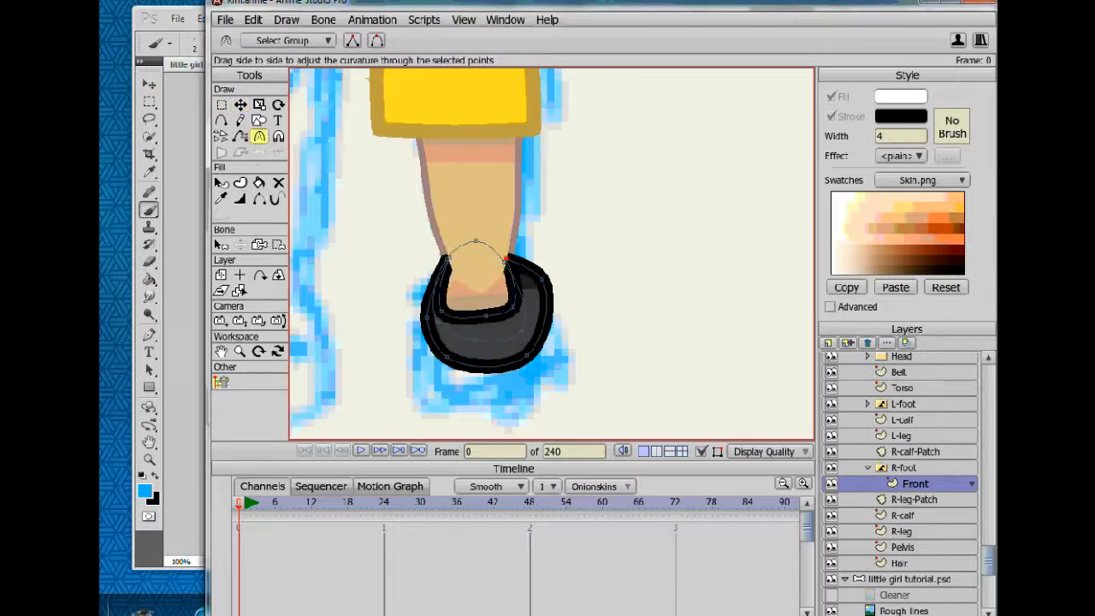
left_click_drag(543, 281, 513, 360)
key("a")
left_click(475, 365)
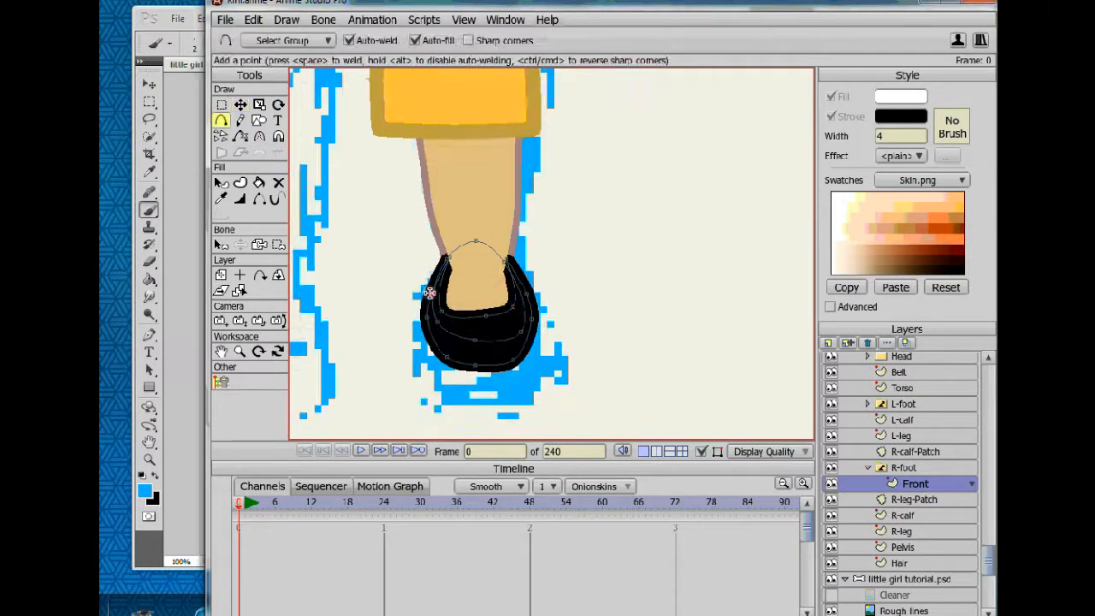
left_click(432, 293)
Show the advanced style options and set the stroke width of the Shoes and Pants styles to 2.
left_click(830, 307)
left_click(947, 97)
left_click(939, 197)
left_click(946, 96)
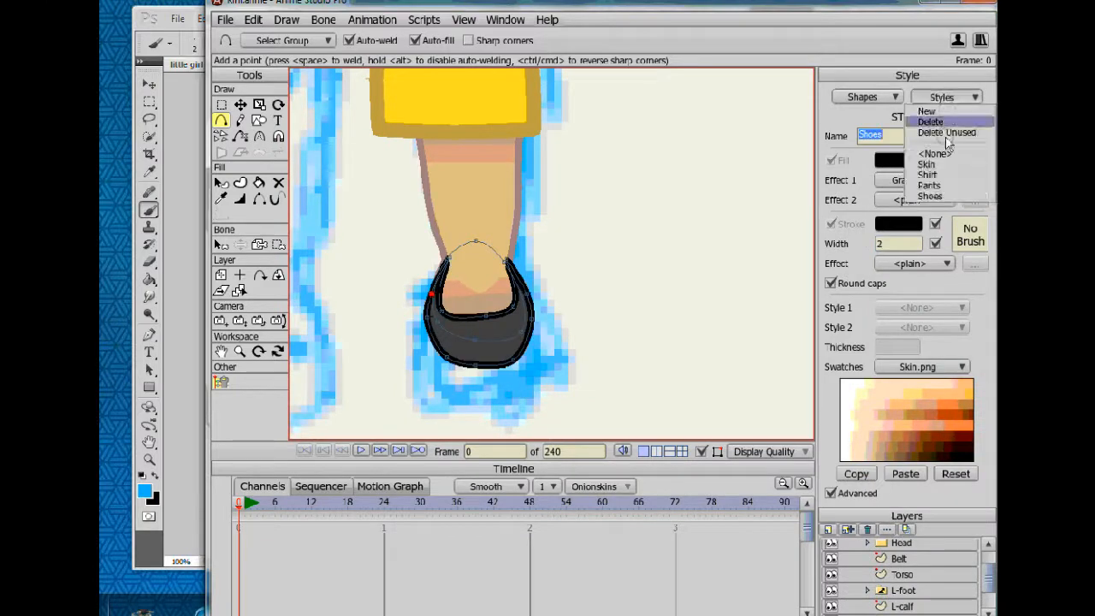
left_click(929, 185)
double_click(903, 243)
type("2")
key("Tab")
Examine the foot and shoe shapes close up and from a distance with the editing curves hidden.
left_click_drag(548, 247, 572, 273)
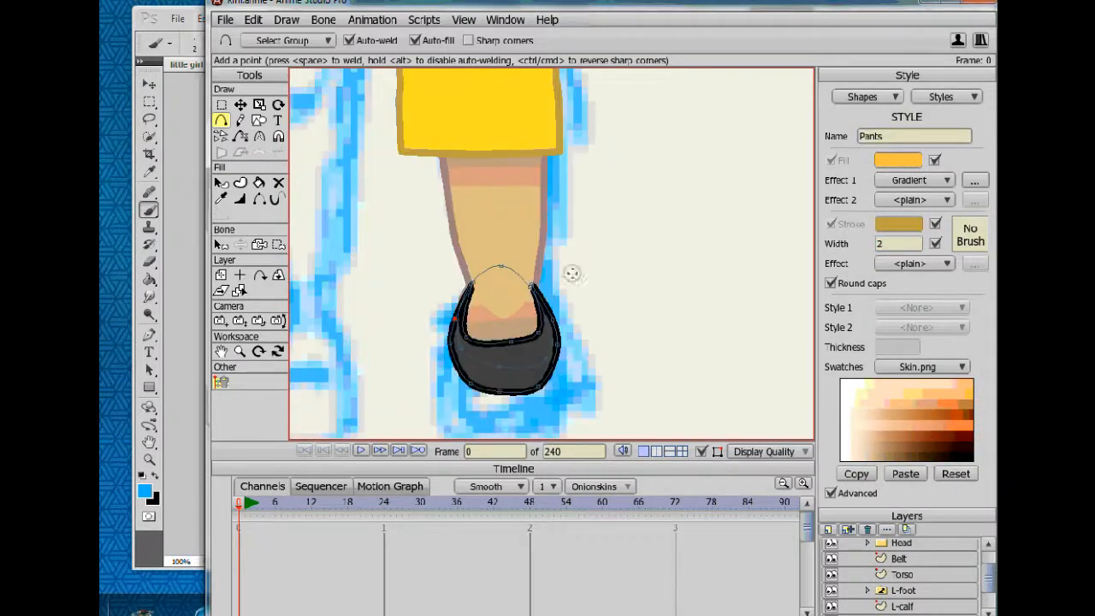
left_click(222, 182)
left_click_drag(622, 399, 614, 359)
left_click(520, 286)
left_click(746, 252)
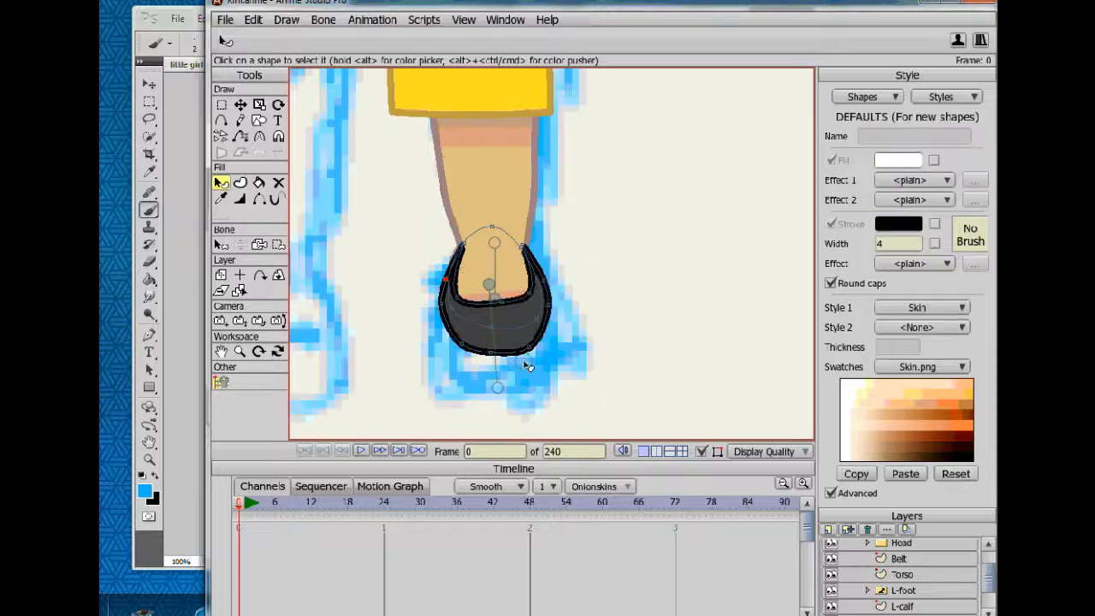
scroll(539, 335, "down", 2)
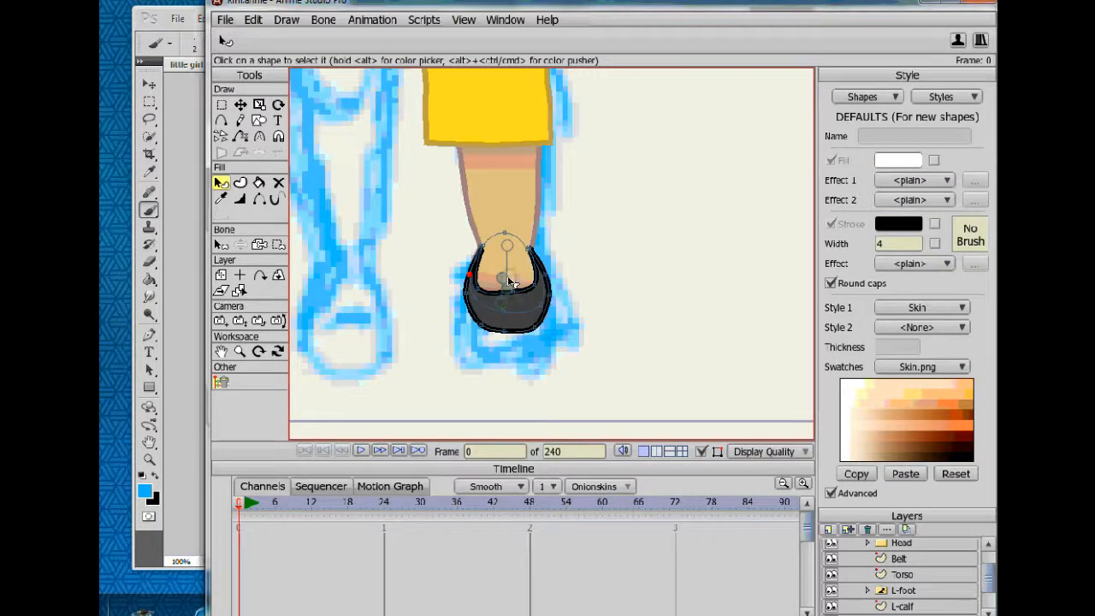
left_click(768, 450)
left_click(759, 575)
scroll(648, 289, "down", 3)
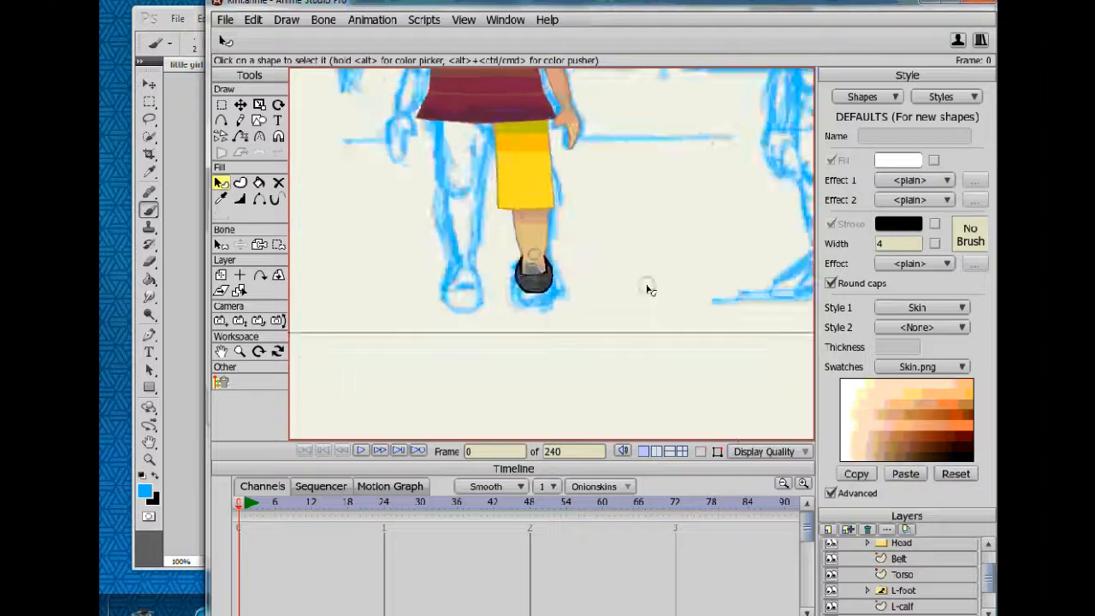
left_click(221, 104)
left_click_drag(588, 193, 602, 241)
scroll(587, 220, "up", 4)
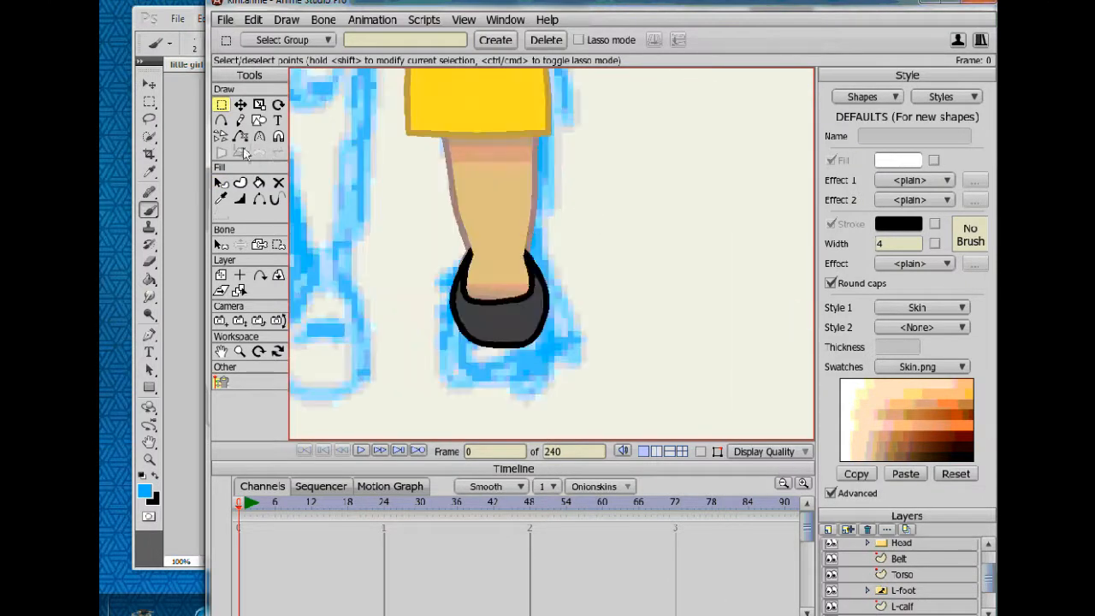
left_click(221, 183)
left_click(495, 323)
left_click(717, 341)
scroll(717, 341, "down", 3)
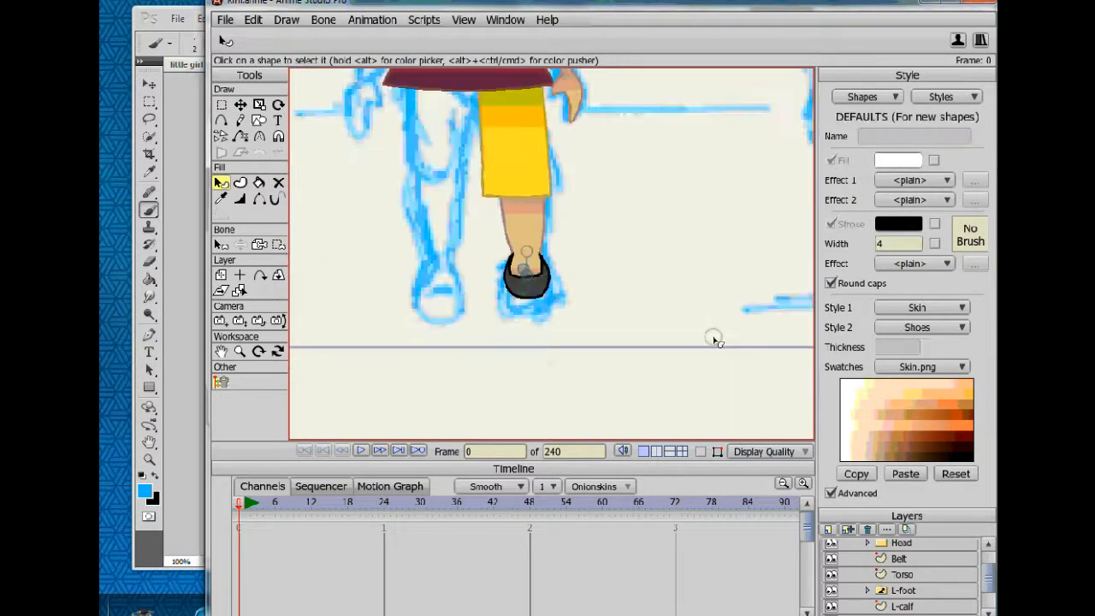
Render a preview of the figure, close the preview and save the project.
left_click(746, 459)
left_click(760, 575)
left_click_drag(603, 132, 616, 195)
scroll(616, 196, "down", 3)
key("ctrl+r")
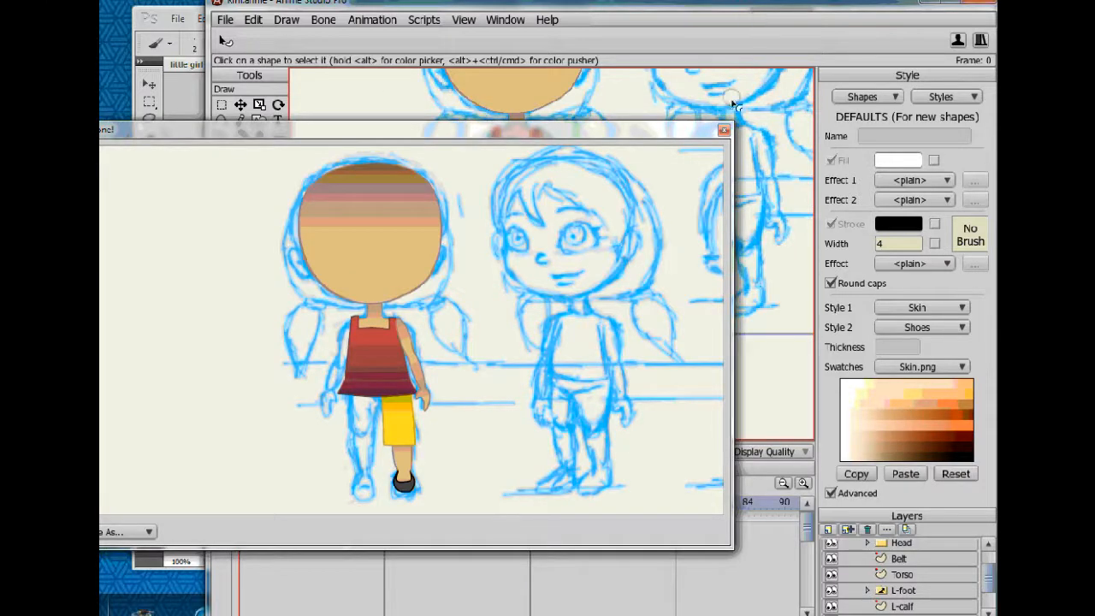
left_click(725, 131)
scroll(539, 257, "up", 3)
left_click(225, 19)
left_click(246, 123)
Select the R-calf layer through its shape on the canvas and restore the display of editing curves.
left_click(240, 292)
scroll(615, 352, "up", 3)
left_click(767, 452)
left_click(762, 547)
scroll(648, 274, "down", 3)
Replace the visible Rough lines sketch with the Cleaner sketch and hide the R-calf layer.
left_click(831, 493)
scroll(907, 501, "down", 1)
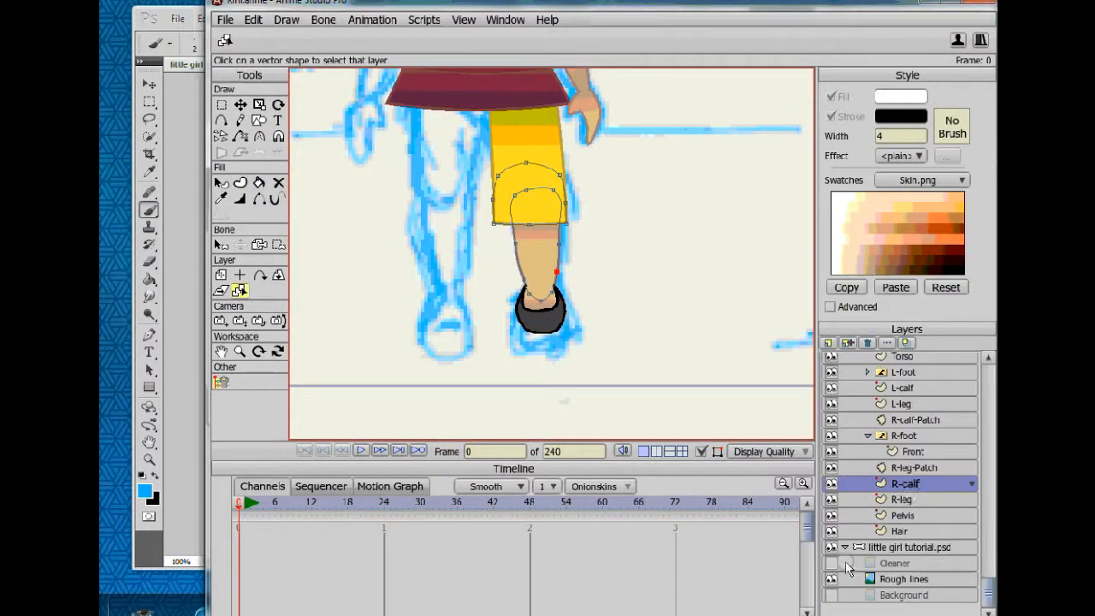
left_click(832, 579)
scroll(649, 340, "up", 2)
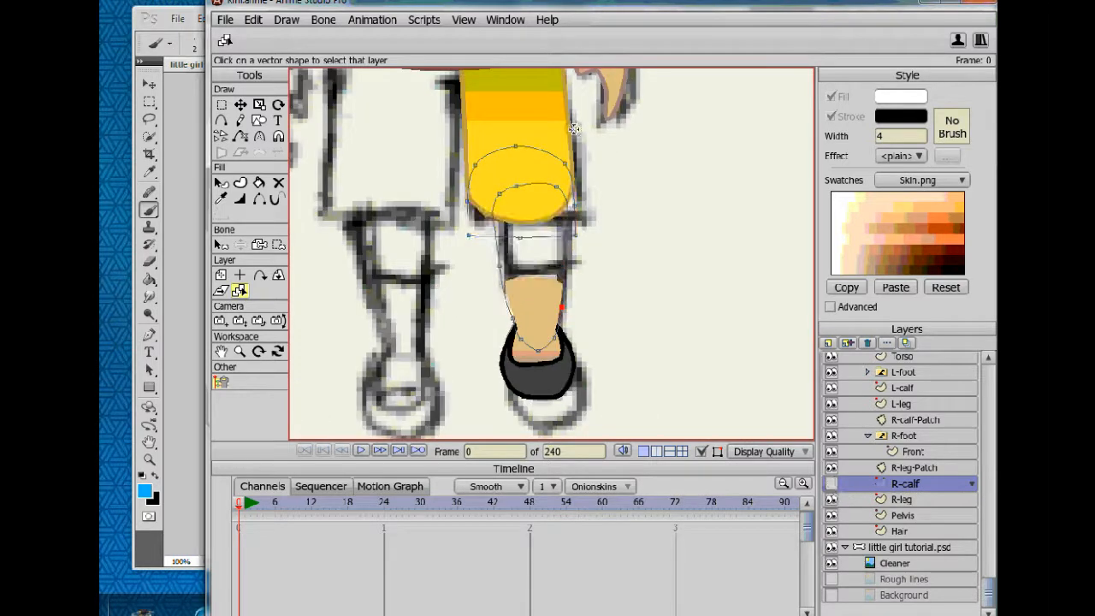
Fit the calf's side points to the cleaner sketch and raise its three ankle points slightly.
left_click(240, 104)
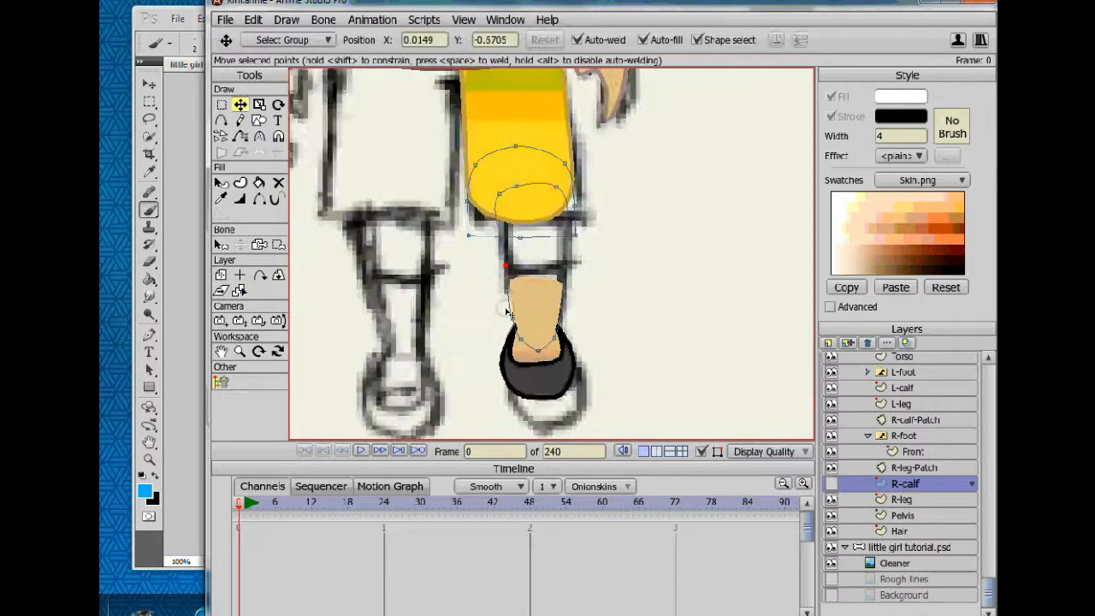
double_click(564, 276)
key("ctrl+z")
left_click_drag(564, 271, 562, 273)
left_click_drag(563, 312, 561, 308)
key("g")
key("t")
left_click_drag(504, 329, 577, 354)
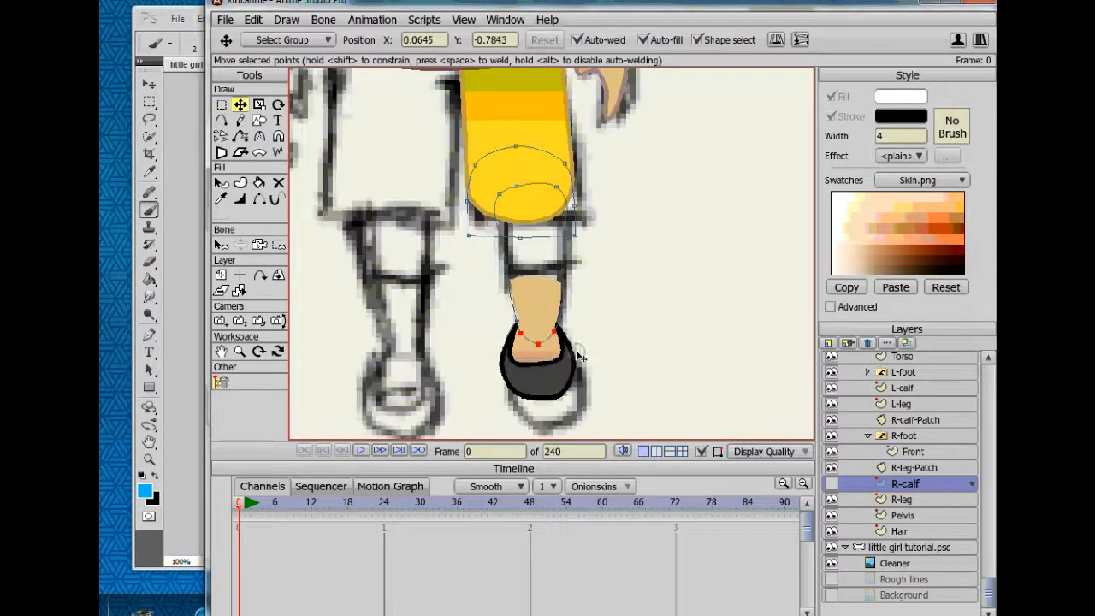
Select the shoe's points in the Front layer and hide the R-calf-Patch, R-foot and R-leg-Patch layers.
scroll(580, 357, "down", 2)
left_click(936, 451)
key("g")
left_click_drag(496, 296, 684, 419)
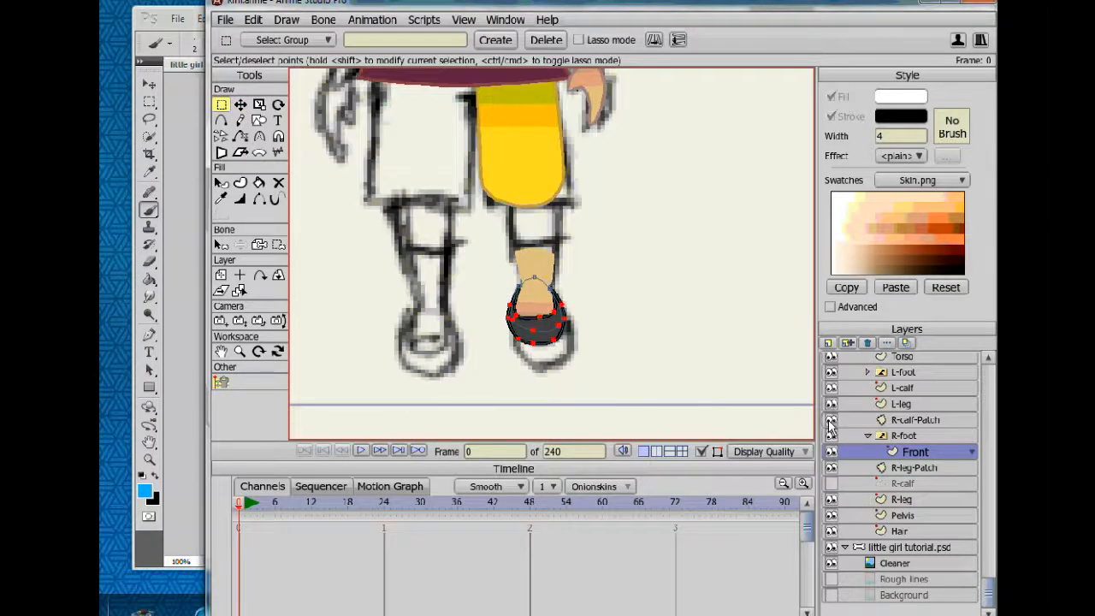
left_click(831, 420)
left_click(831, 435)
Move the entire foot and shoe onto the cleaner sketch's foot and show the R-foot and R-calf-Patch layers.
key("t")
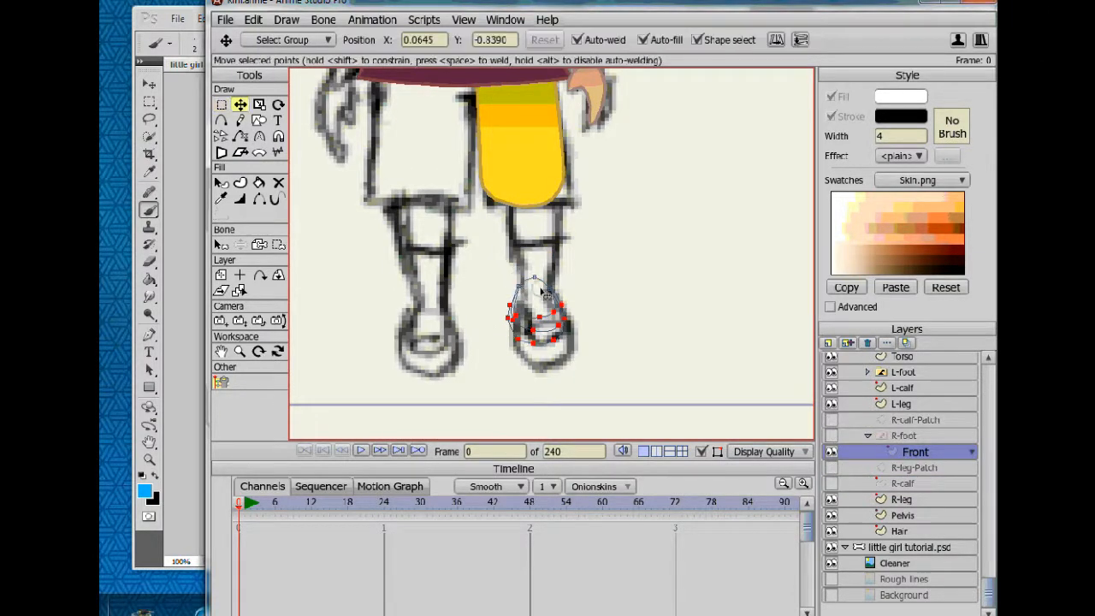
key("ctrl+a")
mouse_move(574, 314)
left_mouse_down()
mouse_move(580, 335)
mouse_move(582, 322)
left_mouse_up()
left_click(831, 436)
left_click(831, 422)
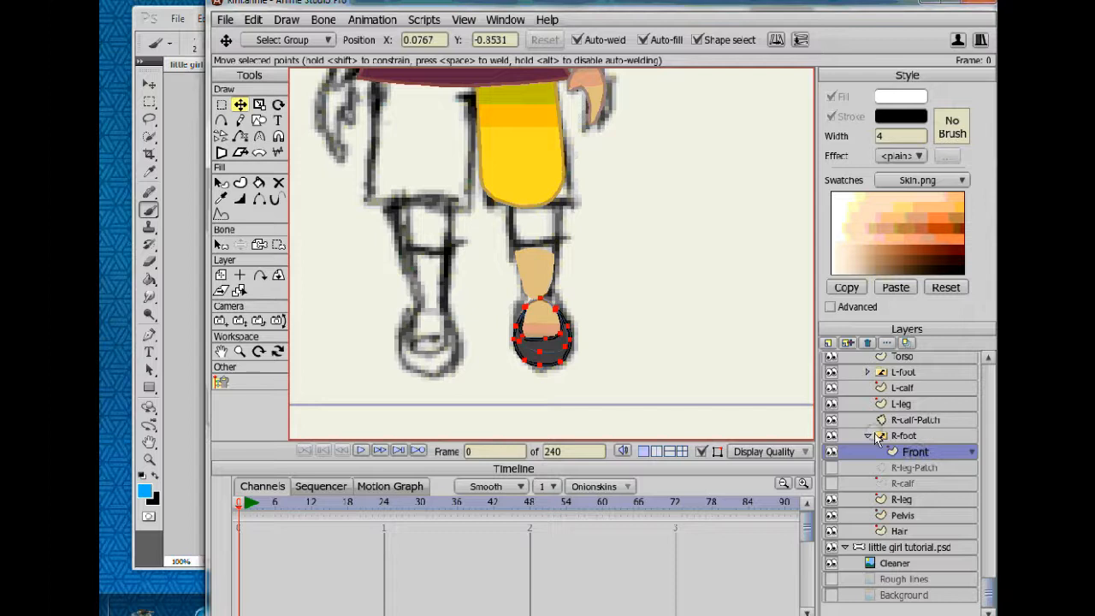
Show the R-calf layer, extend the calf's ankle points down into the shoe and draw a sock-top curve across the calf.
left_click(903, 483)
scroll(568, 384, "up", 2)
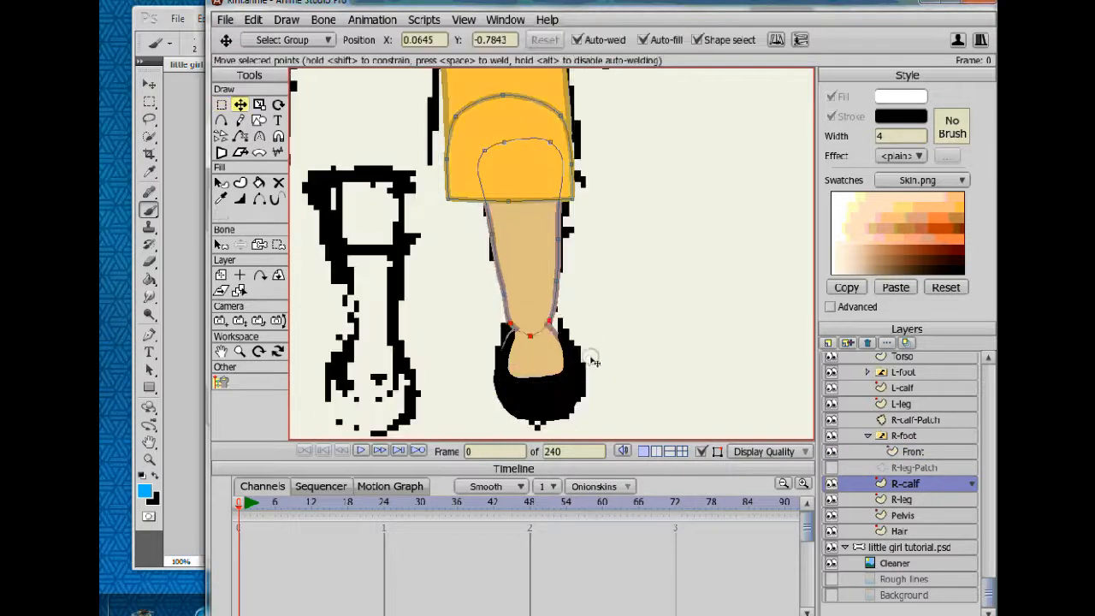
left_click(601, 373)
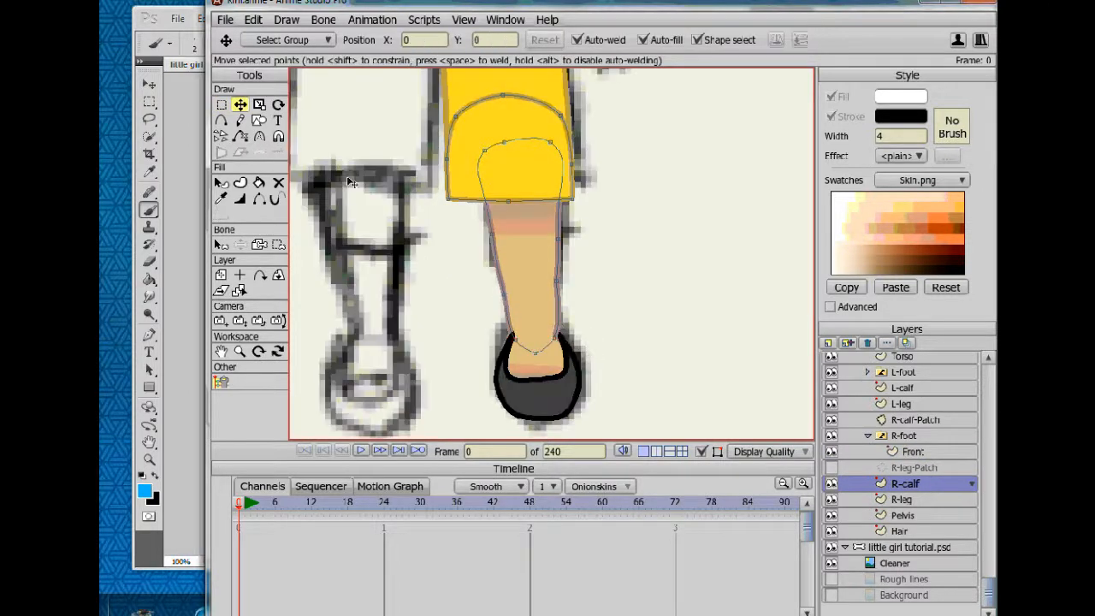
left_click_drag(547, 284, 507, 308)
left_click(222, 119)
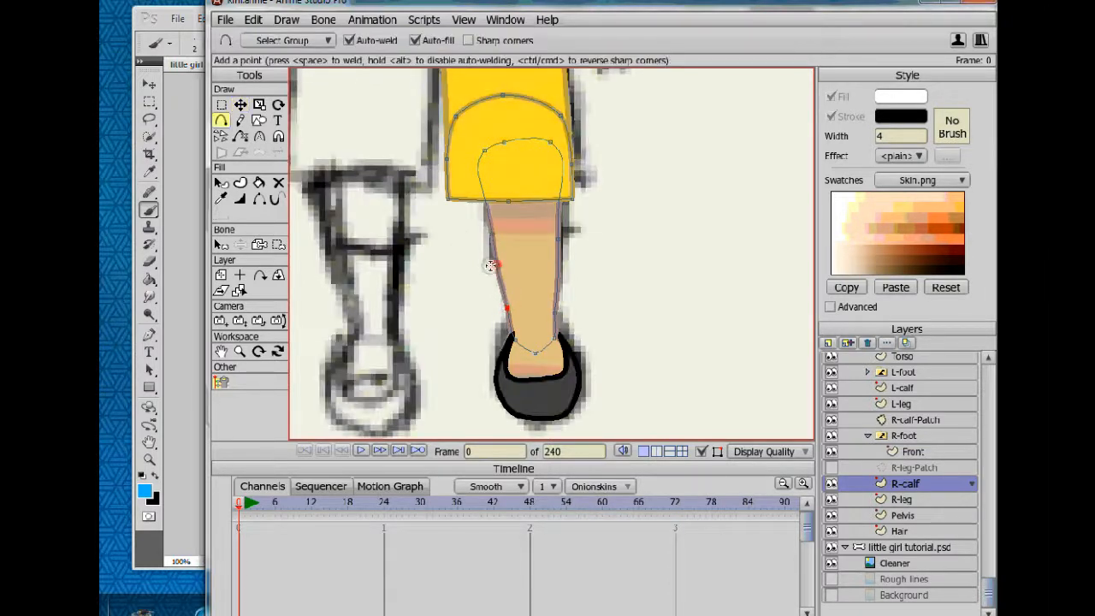
mouse_move(493, 237)
left_mouse_down()
mouse_move(558, 239)
mouse_move(523, 242)
left_mouse_up()
Show the advanced style options and create a new style named socks.
left_click(843, 307)
left_click(941, 97)
left_click(935, 112)
left_click(939, 135)
type("socks")
Give the socks style a Gradient effect with a light grey gradient colour.
left_click(913, 179)
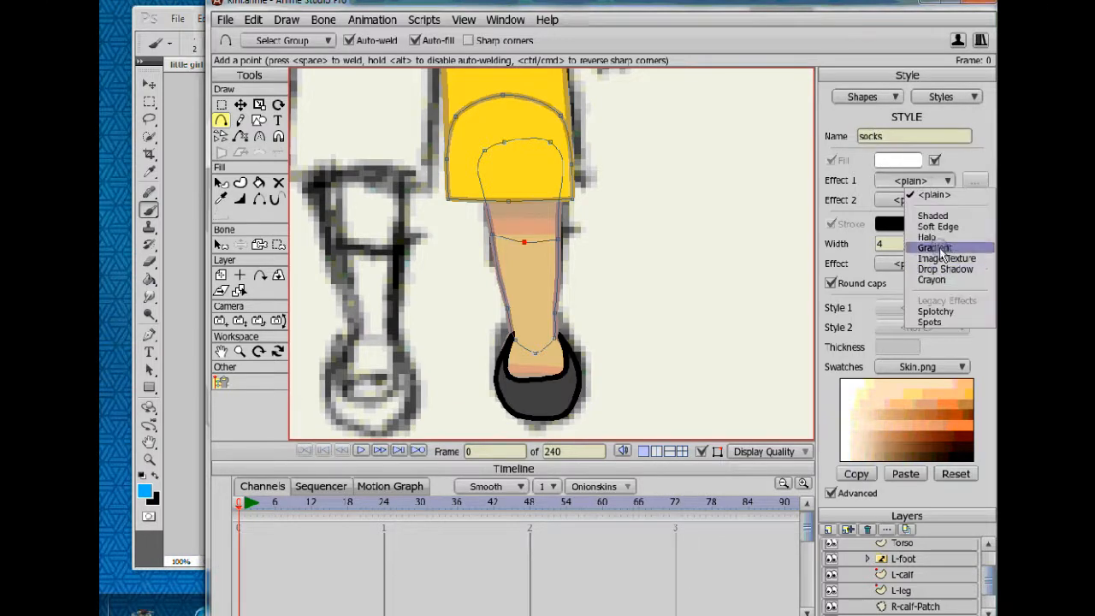
left_click(929, 247)
double_click(571, 396)
mouse_move(261, 274)
left_mouse_down()
mouse_move(202, 276)
mouse_move(224, 292)
left_mouse_up()
left_click(474, 479)
left_click(493, 416)
Fill the calf region below the sock-top curve, with Style 1 set to None and Style 2 to socks.
key("p")
left_click(507, 296)
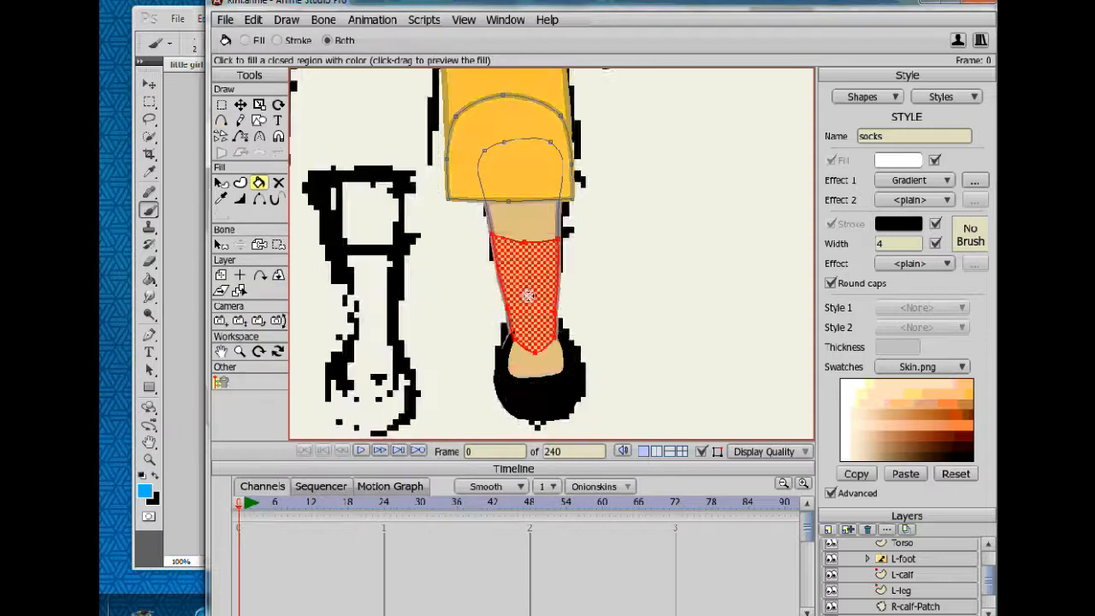
left_click(918, 307)
left_click(921, 323)
left_click(920, 327)
left_click(924, 394)
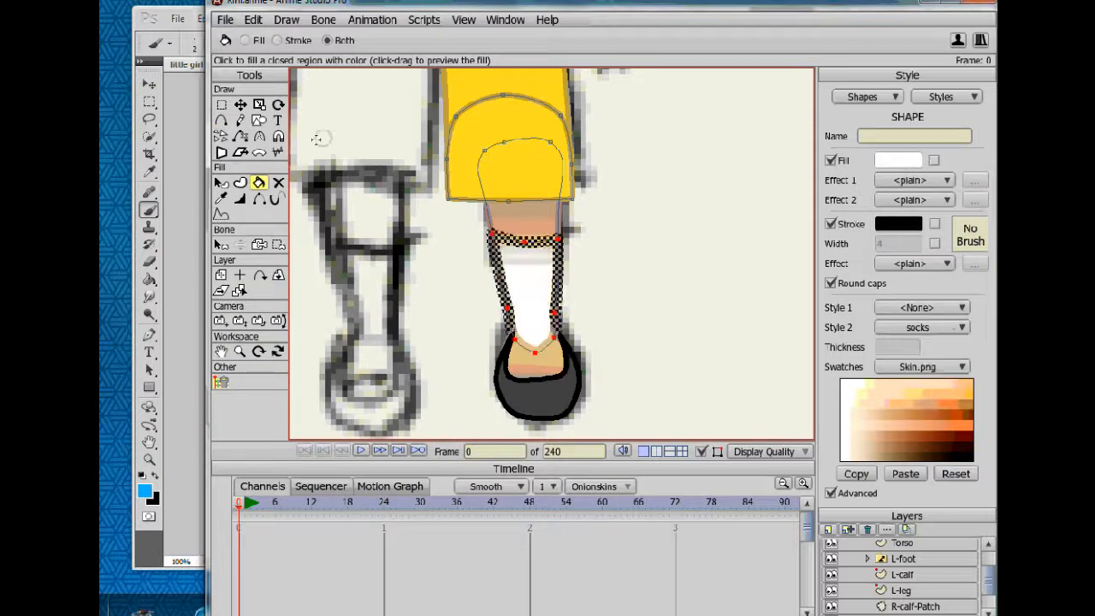
Set the socks style's stroke to light grey with a width of 2.
key("q")
left_click(947, 97)
left_click(952, 207)
left_click(898, 223)
left_click_drag(248, 329, 156, 315)
left_click(475, 479)
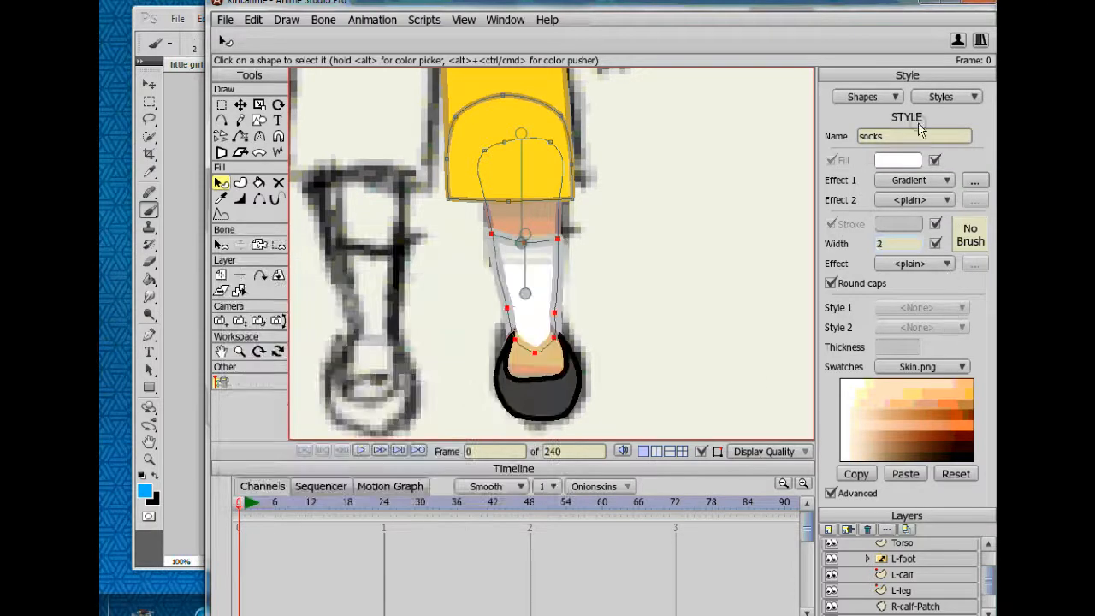
left_click(920, 135)
Select the foot shape in the Front layer and set its Style 1 to socks.
left_click(239, 291)
left_click(534, 385)
left_click(220, 182)
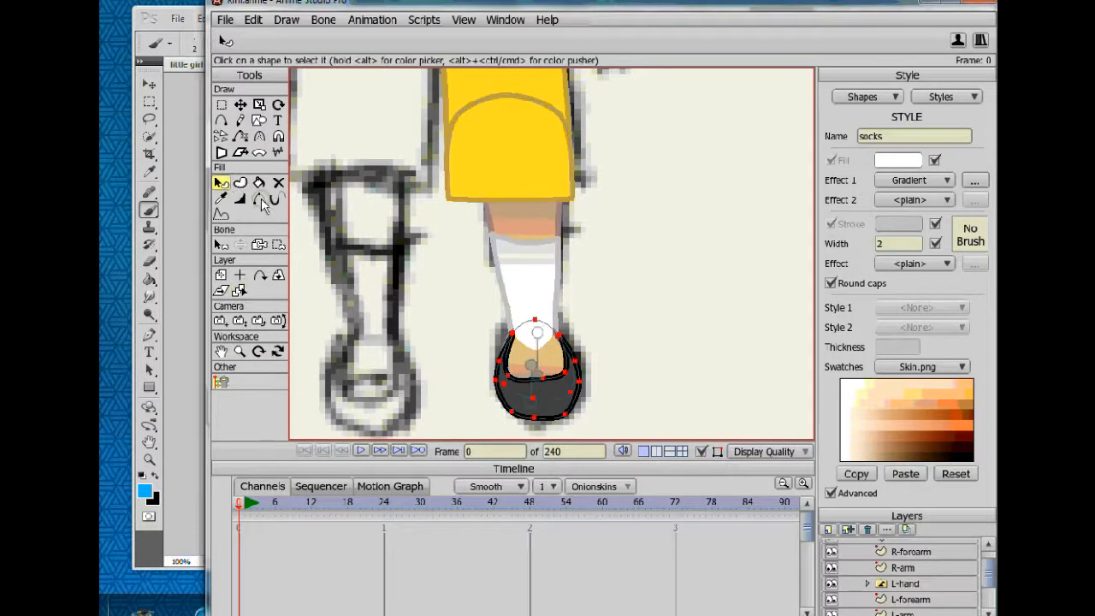
left_click(561, 351)
left_click(918, 310)
left_click(941, 377)
left_click(626, 342)
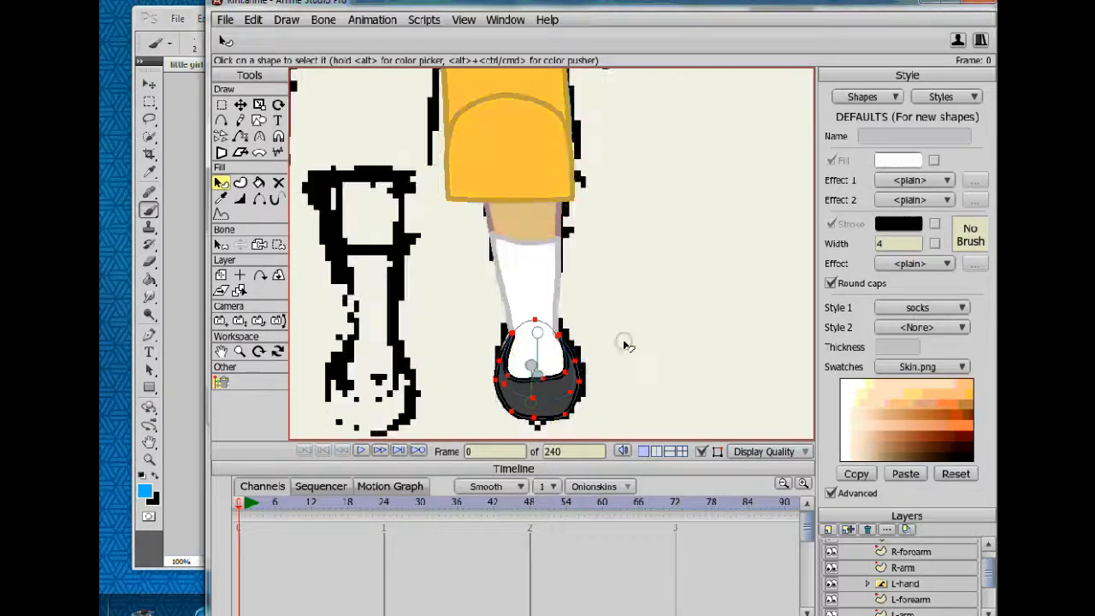
Adjust the upper side points of the foot and shoe so they fit around the sock at the ankle.
key("t")
scroll(551, 329, "up", 3)
left_click_drag(557, 344, 554, 287)
left_click_drag(513, 318, 520, 316)
left_click(597, 316)
scroll(534, 348, "down", 2)
left_click(522, 331)
left_click(587, 332)
Hide the editing curves in the display and render a preview of the whole figure.
scroll(602, 350, "down", 2)
left_click(783, 451)
left_click(772, 568)
scroll(606, 327, "down", 2)
scroll(609, 330, "down", 2)
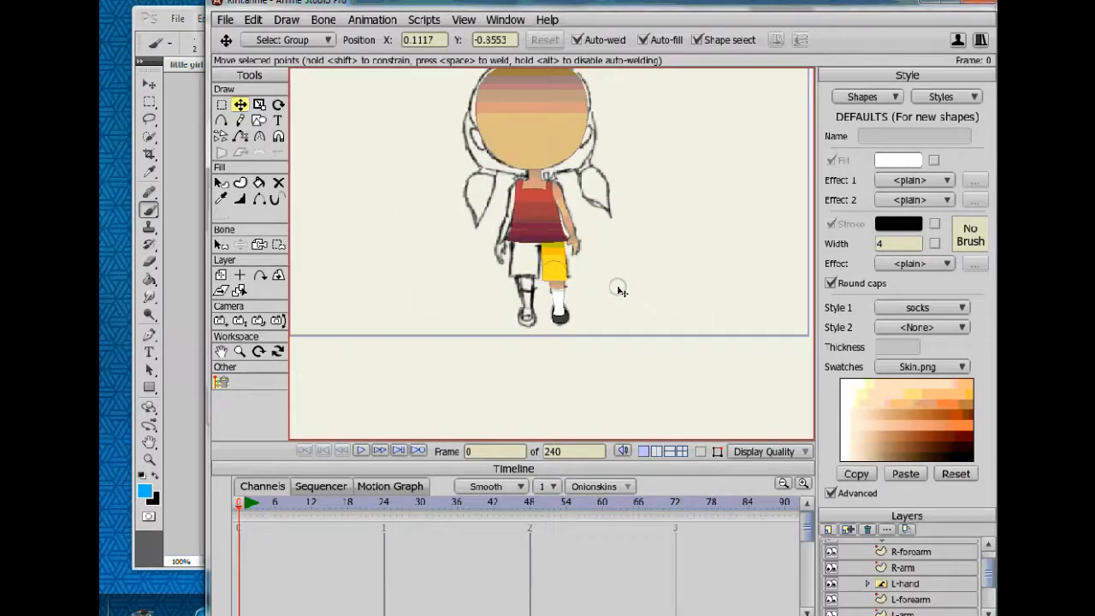
key("ctrl+r")
left_click(723, 130)
Show the sketch file's Background layer and render another preview of the figure.
left_click(849, 493)
scroll(899, 528, "down", 4)
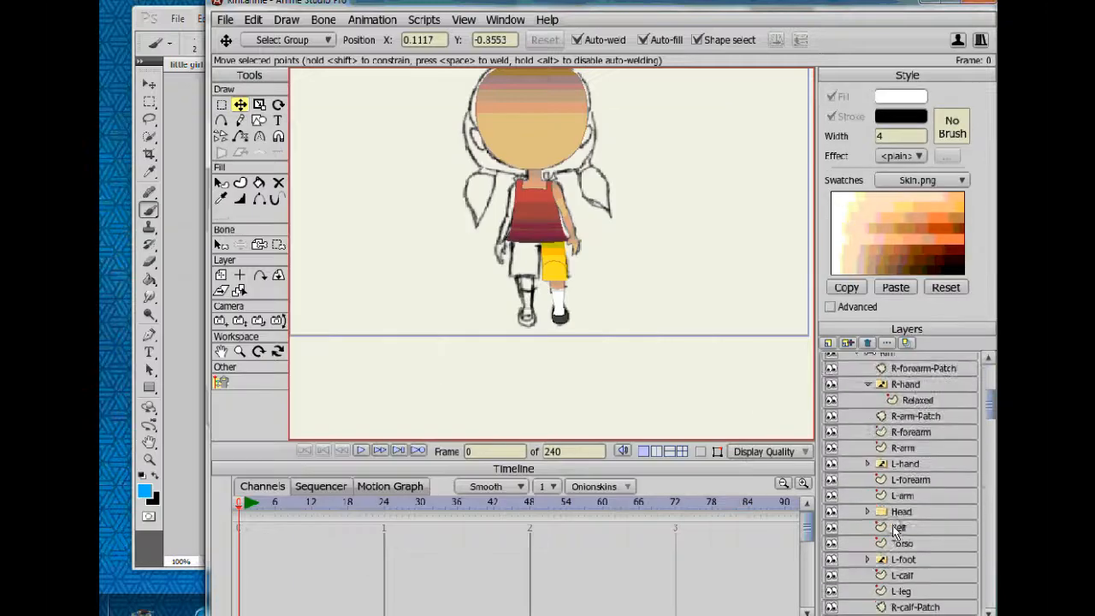
left_click(832, 533)
key("ctrl+r")
left_click(722, 130)
Set the Shoes style's stroke to a very dark grey and check it in a rendered preview.
left_click(842, 306)
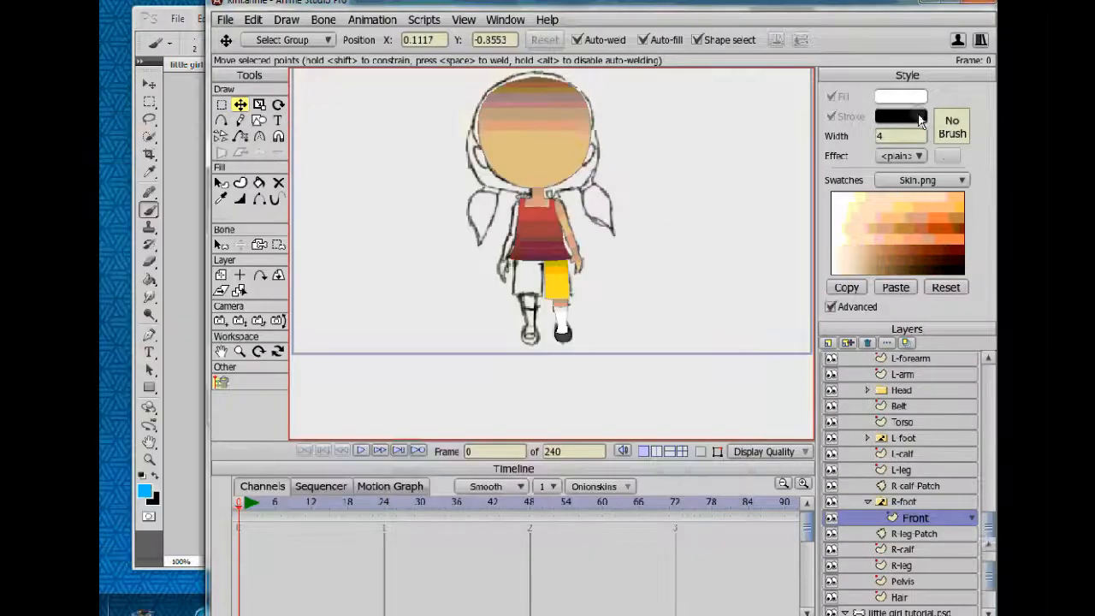
left_click(946, 97)
left_click(948, 197)
left_click(905, 223)
left_click_drag(320, 400, 154, 434)
key("Return")
key("ctrl+r")
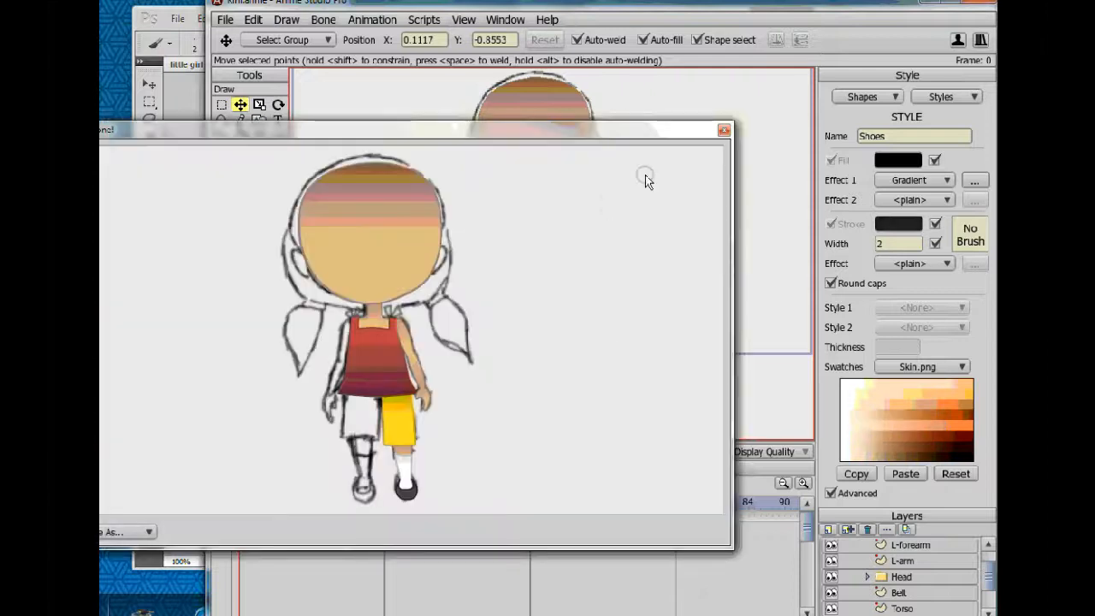
left_click(724, 132)
Lighten the Shoes style's stroke to a medium grey and render the figure to check it.
left_click(897, 223)
left_click_drag(345, 455, 224, 383)
left_click(480, 480)
key("ctrl+r")
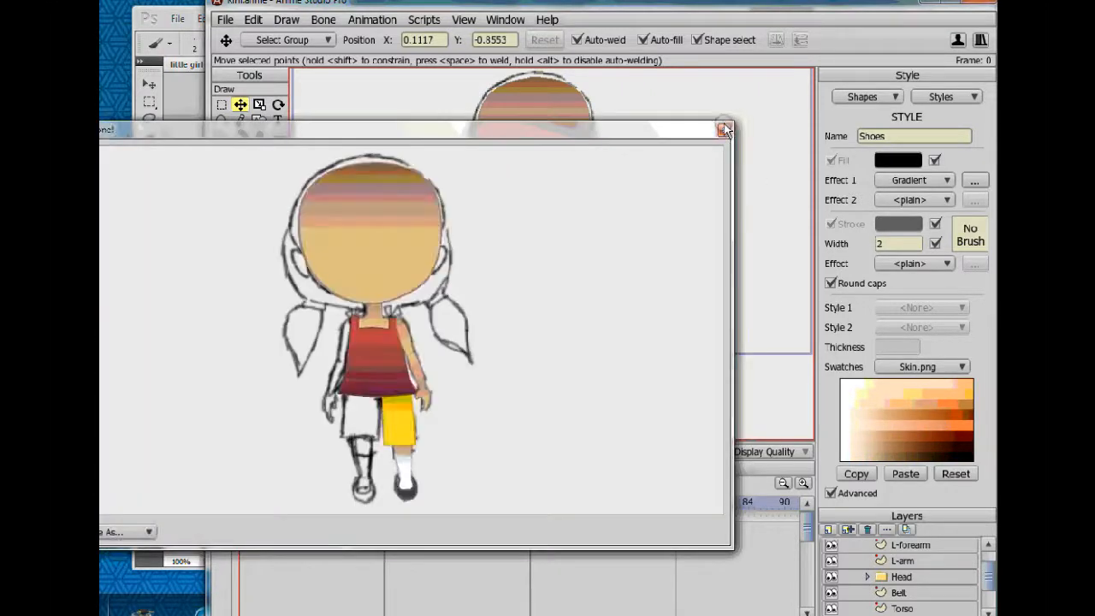
left_click(724, 132)
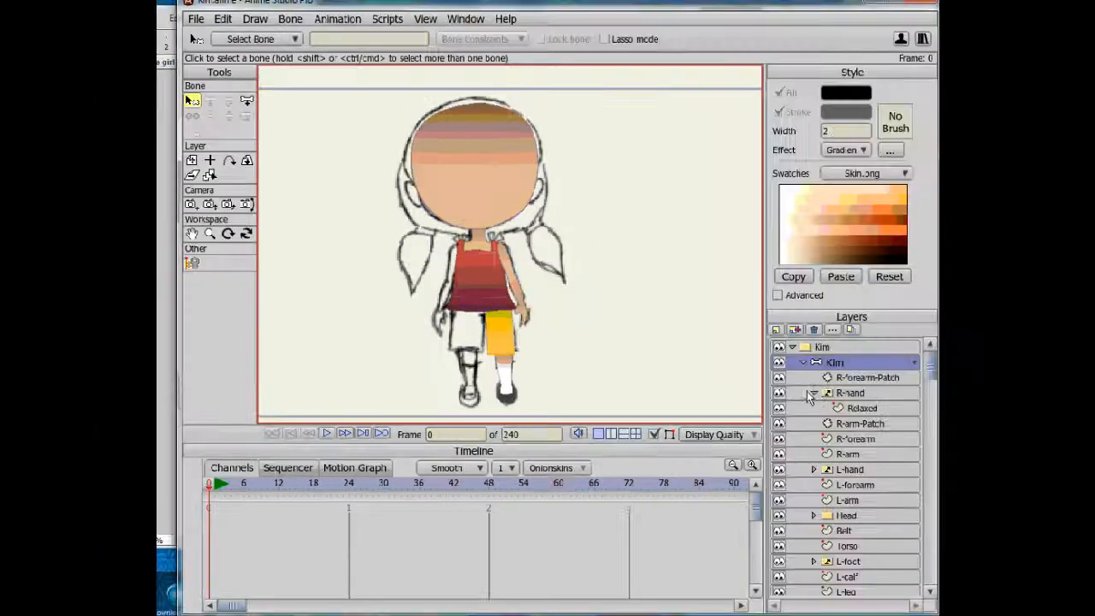
Add a new vector layer named "Detail 1" directly above the Torso layer.
left_click(834, 393)
left_click(858, 533)
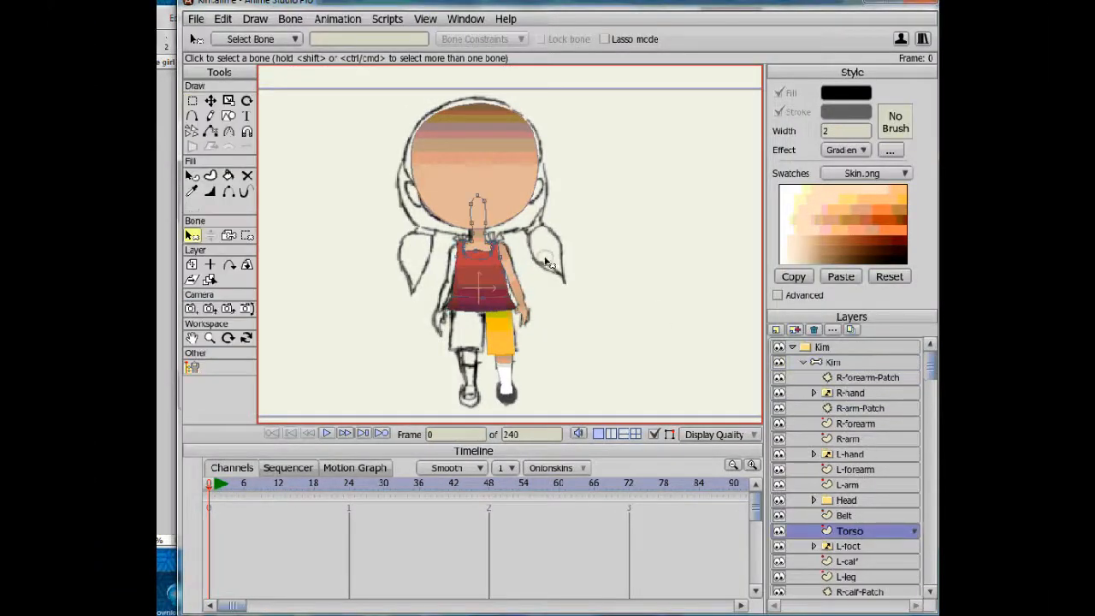
left_click(776, 330)
left_click(782, 345)
type("Det")
key("alt+space")
type("ail")
left_click(874, 532)
type("1")
key("Return")
Draw a small triangle in the Shirt style on the shoulder strap beside the coloured arm.
scroll(516, 225, "up", 5)
left_click(228, 116)
left_click(375, 39)
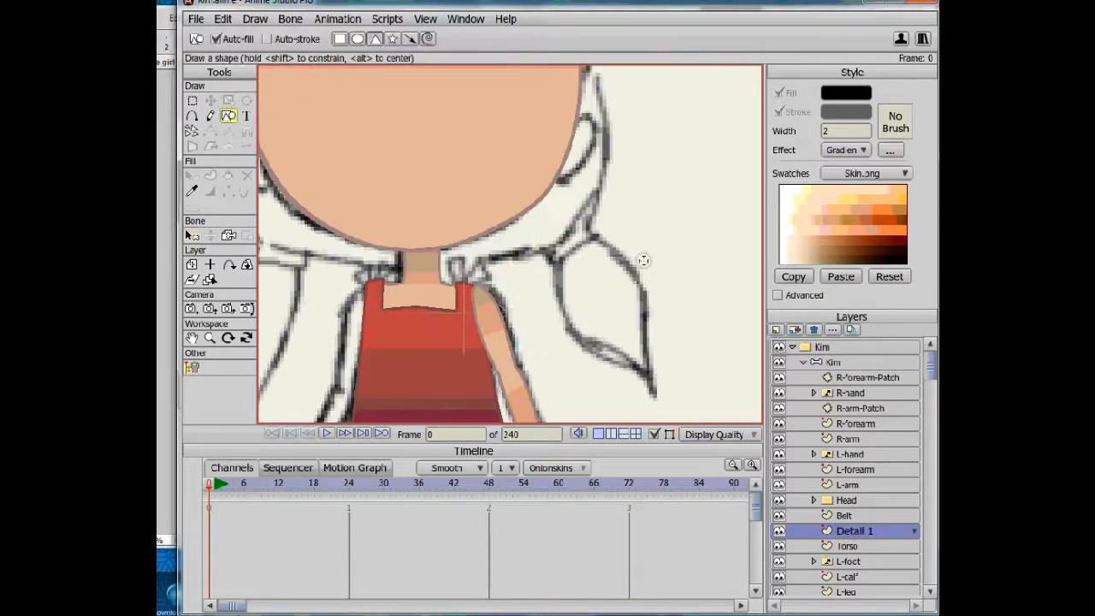
left_click(778, 295)
left_click(884, 92)
left_click(876, 148)
left_click(873, 295)
left_click(883, 330)
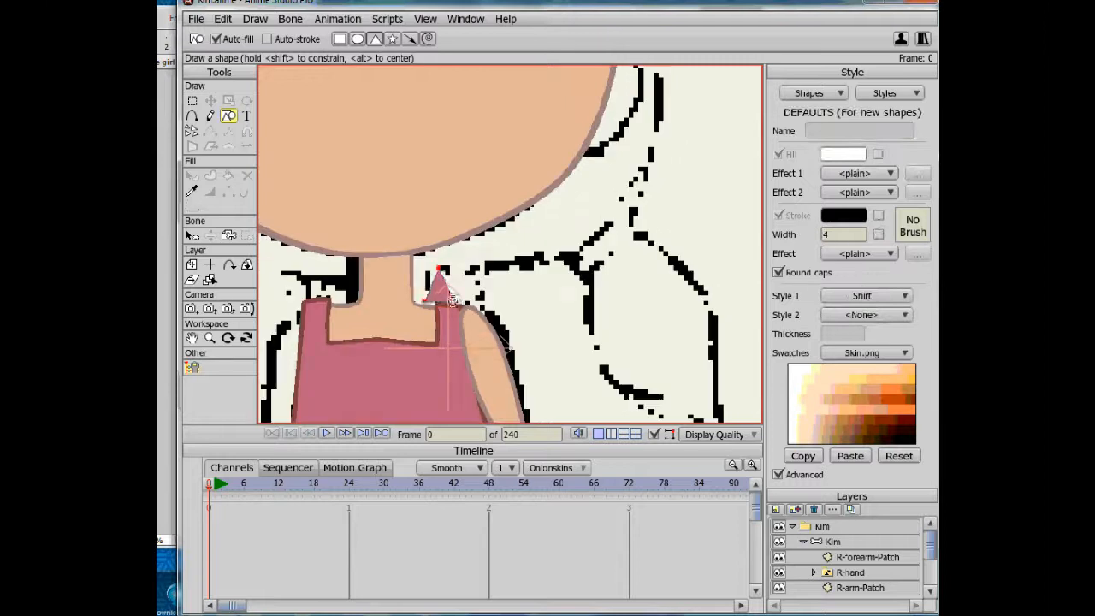
Turn the triangle upside down onto the strap, adjust its lower tip to meet the strap, and select its shape.
key("t")
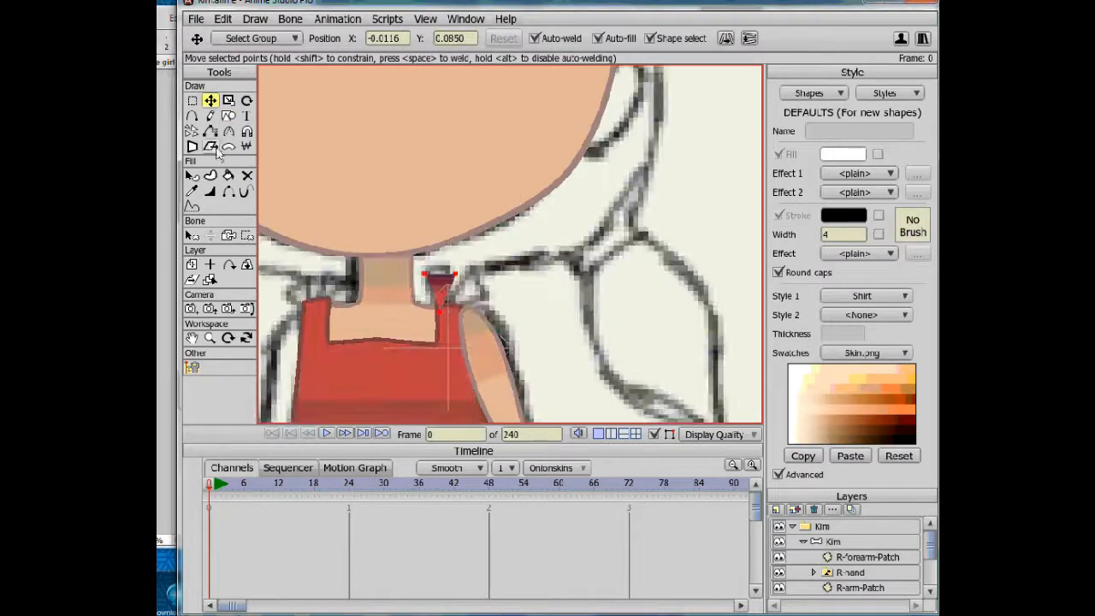
key("a")
key("t")
left_click_drag(448, 302, 443, 308)
key("q")
left_click(441, 291)
left_click(441, 291)
Duplicate the triangle, rotate the copy outward and place it beside the first so both tips meet on the strap.
left_click(193, 99)
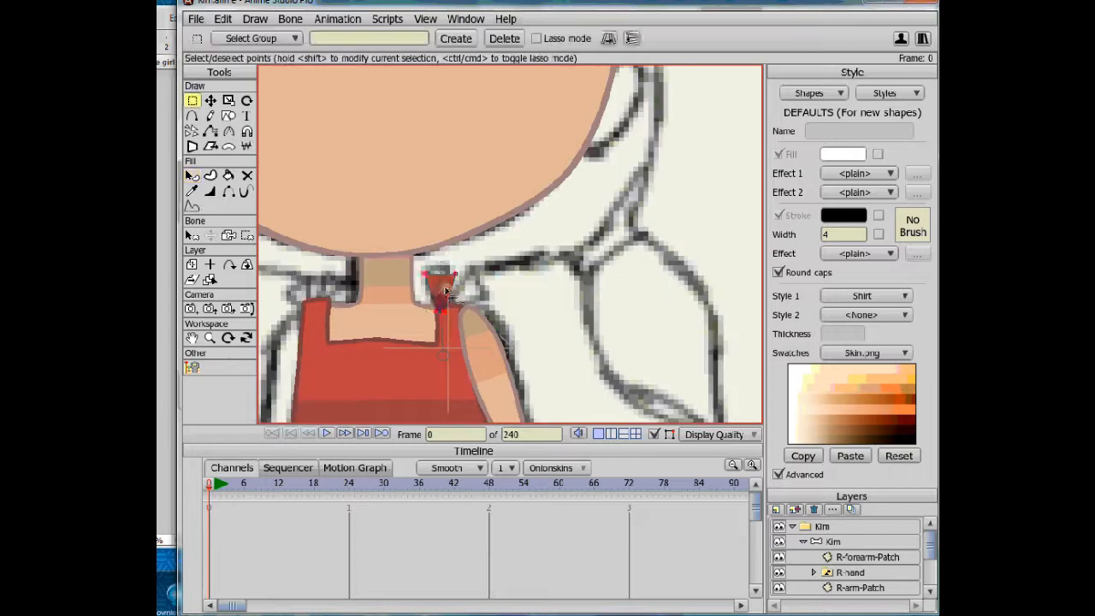
left_click(442, 289)
key("ctrl+c")
key("ctrl+v")
key("t")
left_click_drag(459, 296, 424, 278)
key("r")
key("t")
key("r")
key("t")
key("Return")
left_click_drag(469, 325, 483, 306)
scroll(483, 306, "up", 3)
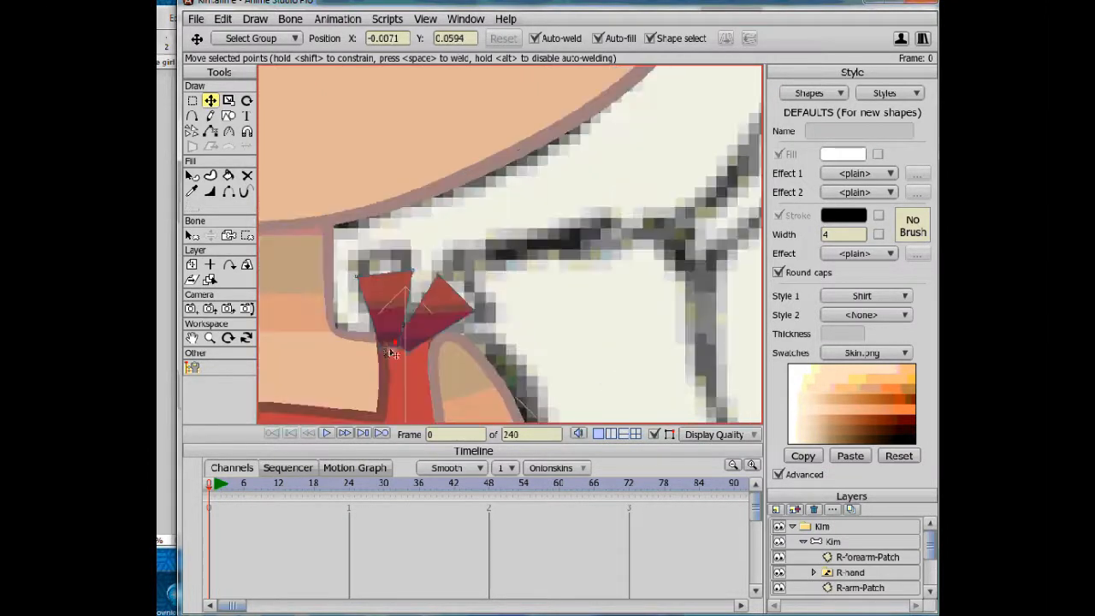
scroll(414, 342, "down", 3)
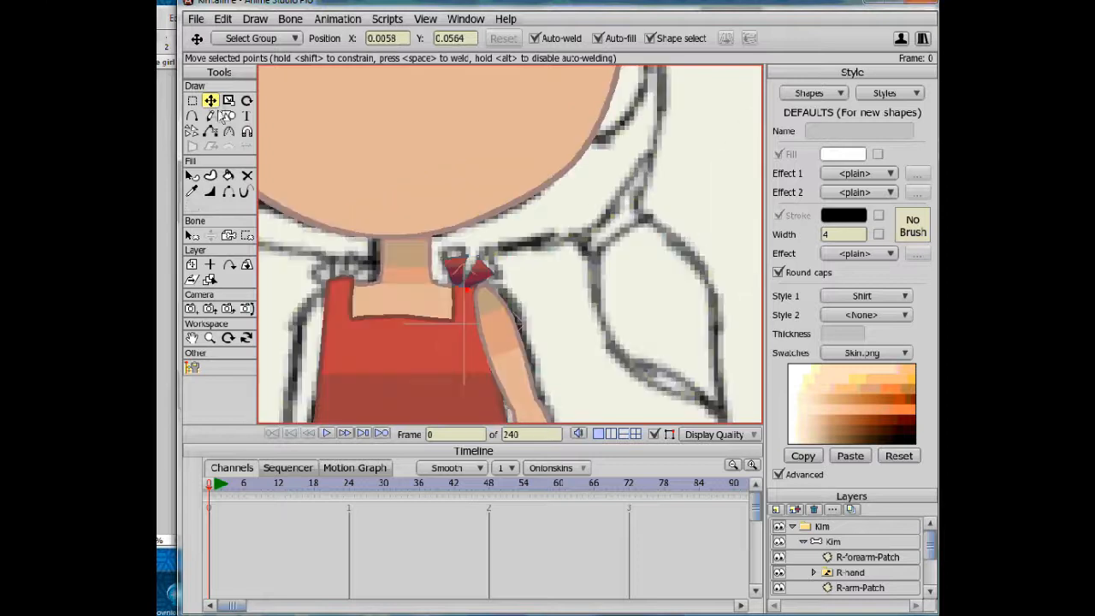
Move the Detail 1 layer directly below the Torso layer.
left_click(192, 100)
left_click(699, 434)
left_click(879, 484)
left_click(779, 474)
left_click_drag(854, 531, 853, 555)
scroll(509, 207, "down", 3)
scroll(510, 207, "up", 5)
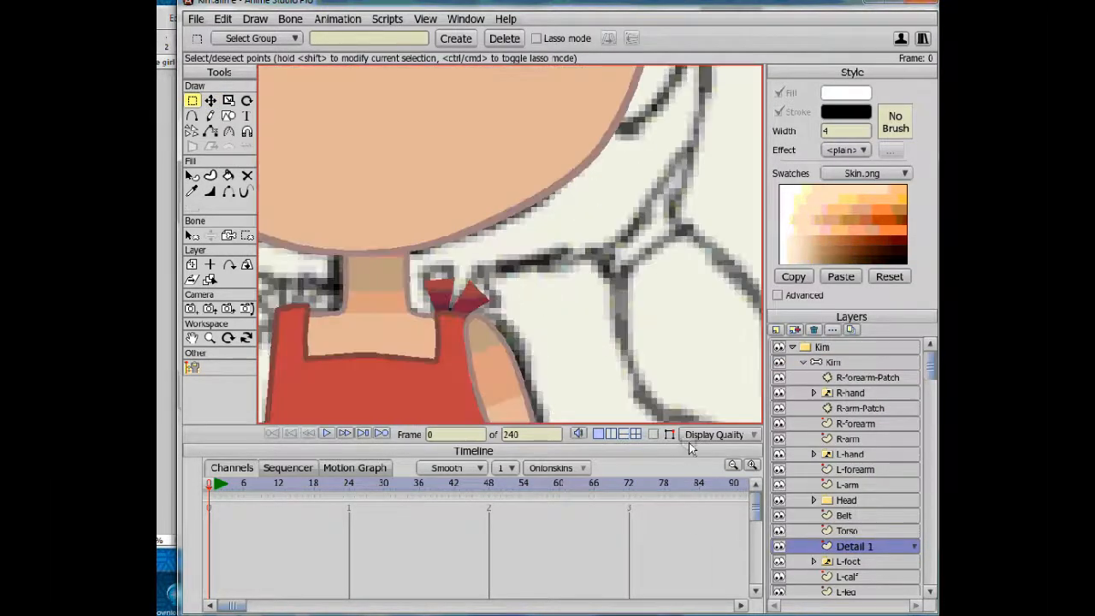
Adjust the gradient handles of the two bow triangles so their shading runs further down into the shirt.
key("q")
left_click(444, 296, "alt")
left_click(574, 334)
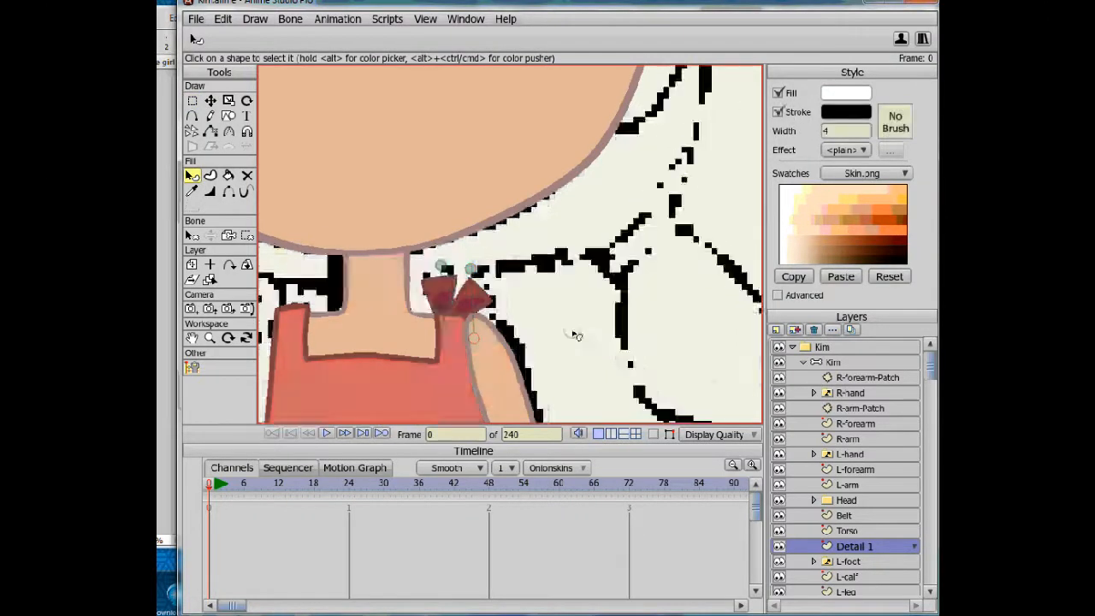
scroll(488, 389, "down", 3)
scroll(487, 389, "up", 4)
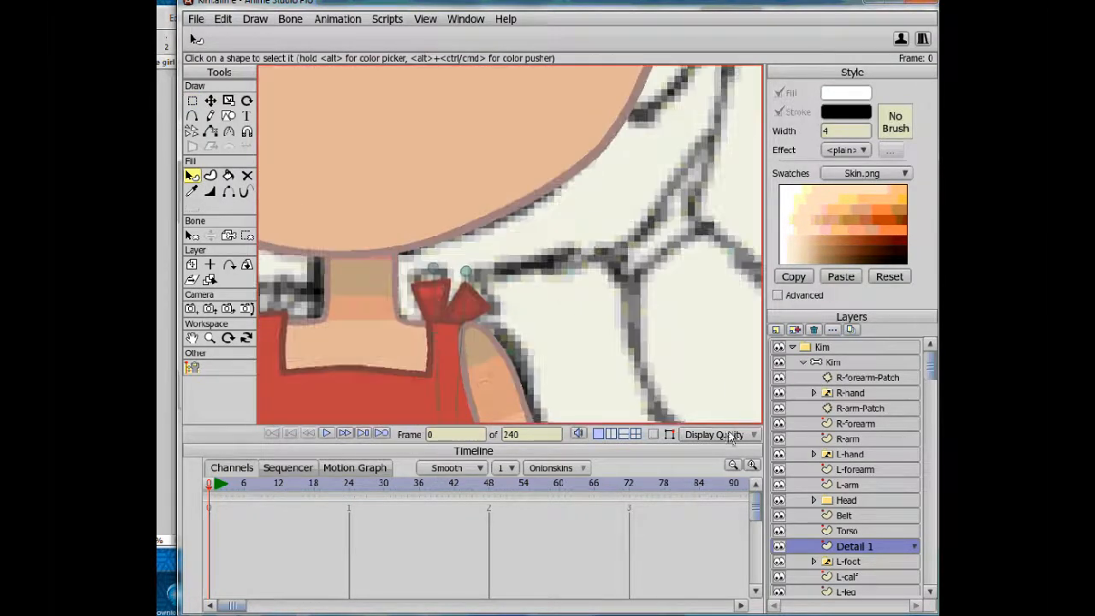
Select the points of both bow triangles, scale them to fit the strap, and turn off the display of paths.
key("t")
key("g")
key("s")
left_click_drag(423, 260, 512, 306)
scroll(512, 306, "down", 3)
left_click(727, 437)
left_click(770, 444)
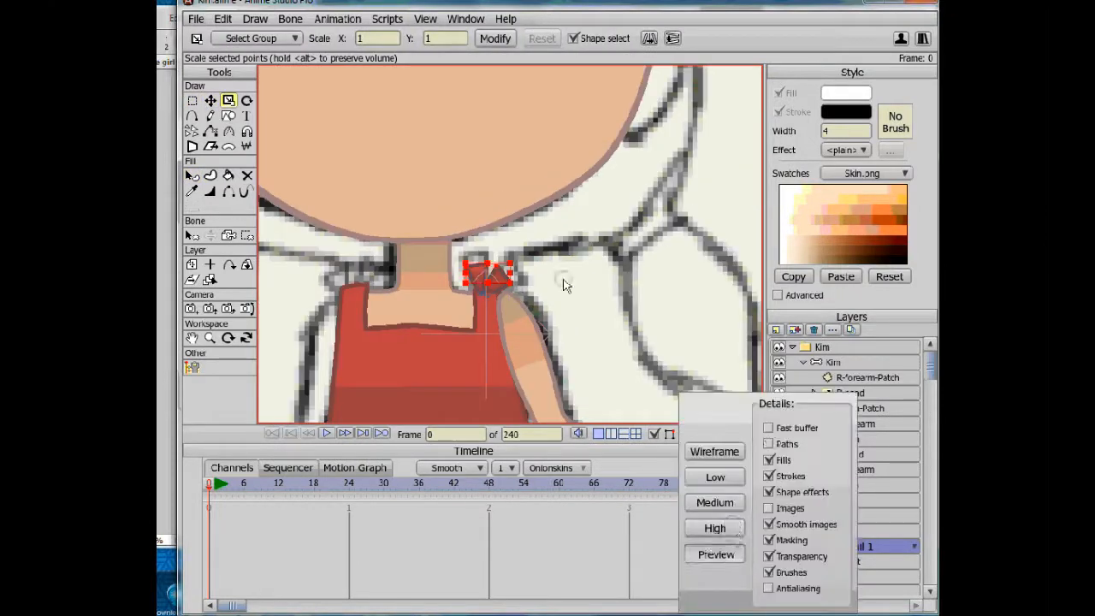
left_click(562, 282)
Duplicate Detail 1 as a "Detail 2" layer, mirror the bow and position it on the opposite shoulder strap.
scroll(511, 250, "down", 4)
key("g")
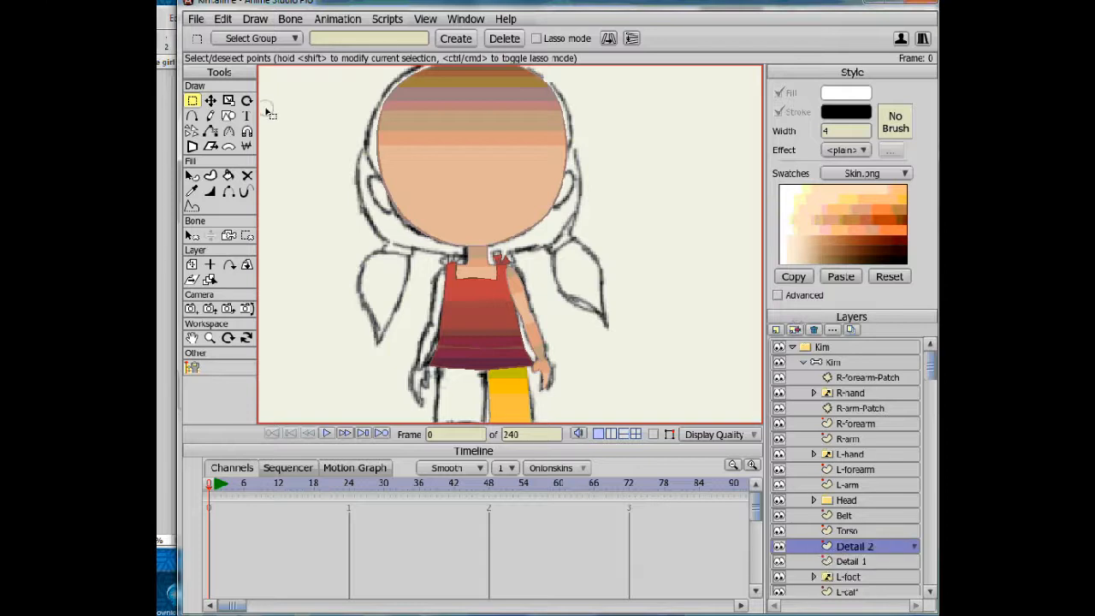
key("t")
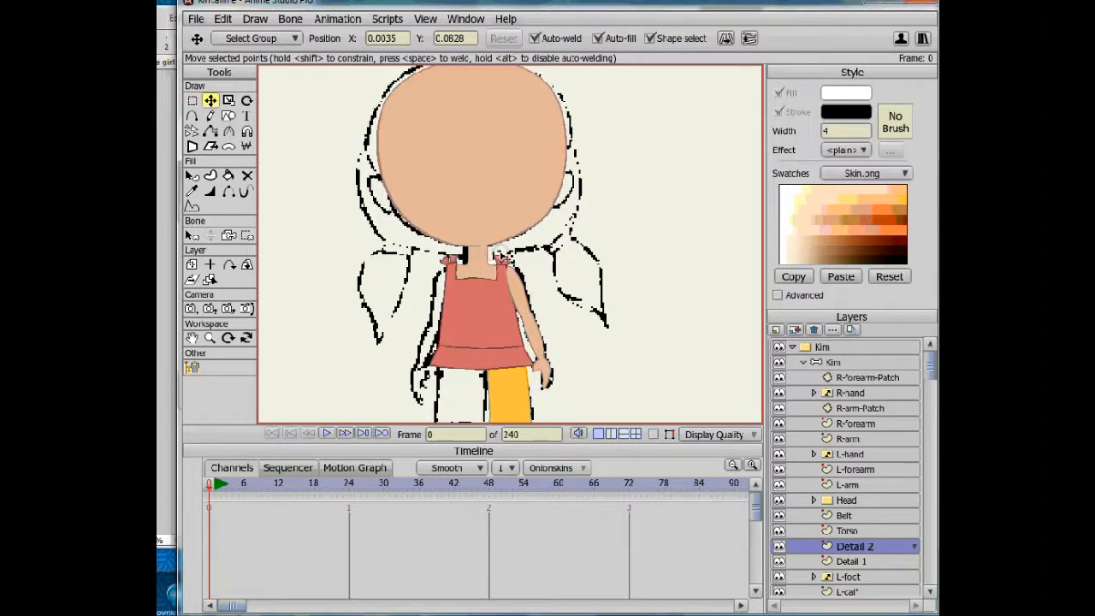
left_click_drag(501, 254, 505, 255)
scroll(499, 256, "up", 4)
left_click_drag(389, 275, 395, 281)
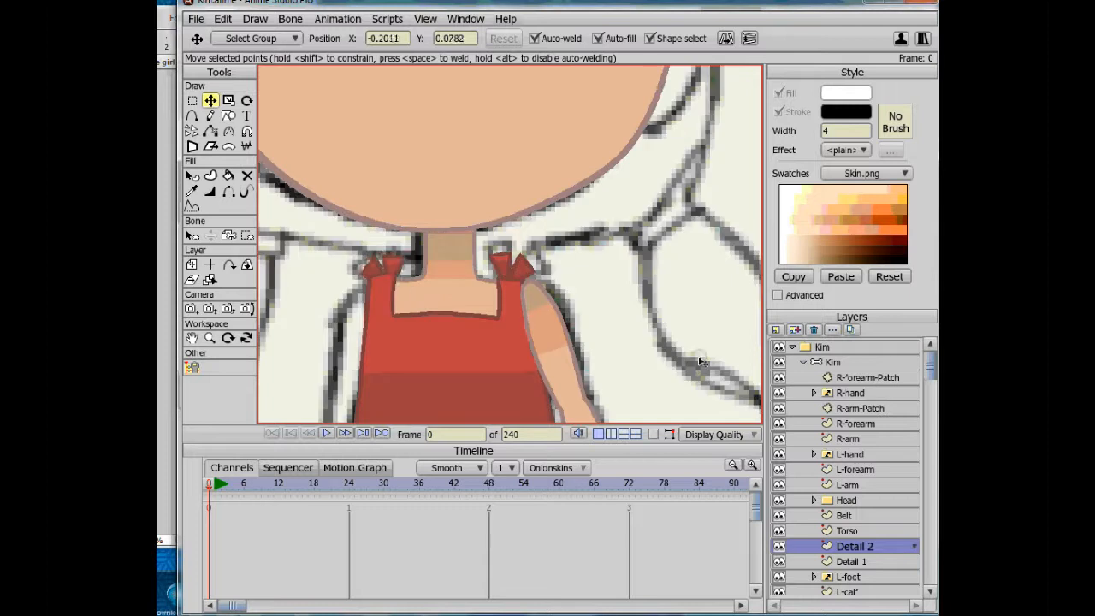
Reposition the Torso layer's points around the strap on the uncoloured arm's side so it fits under the mirrored bow.
left_click(859, 533)
key("g")
left_click_drag(331, 255, 406, 288)
key("t")
left_click_drag(386, 280, 449, 334)
left_click(717, 435)
scroll(432, 259, "up", 2)
key("Return")
left_click_drag(536, 349, 536, 348)
left_click_drag(374, 294, 385, 322)
scroll(383, 324, "down", 4)
left_click(427, 274)
left_click(423, 306)
scroll(423, 306, "down", 3)
View the figure in Preview quality, toggle the Kim layer's visibility to compare with the sketch, and set the display to High.
left_click(721, 437)
left_click(718, 554)
scroll(555, 343, "down", 2)
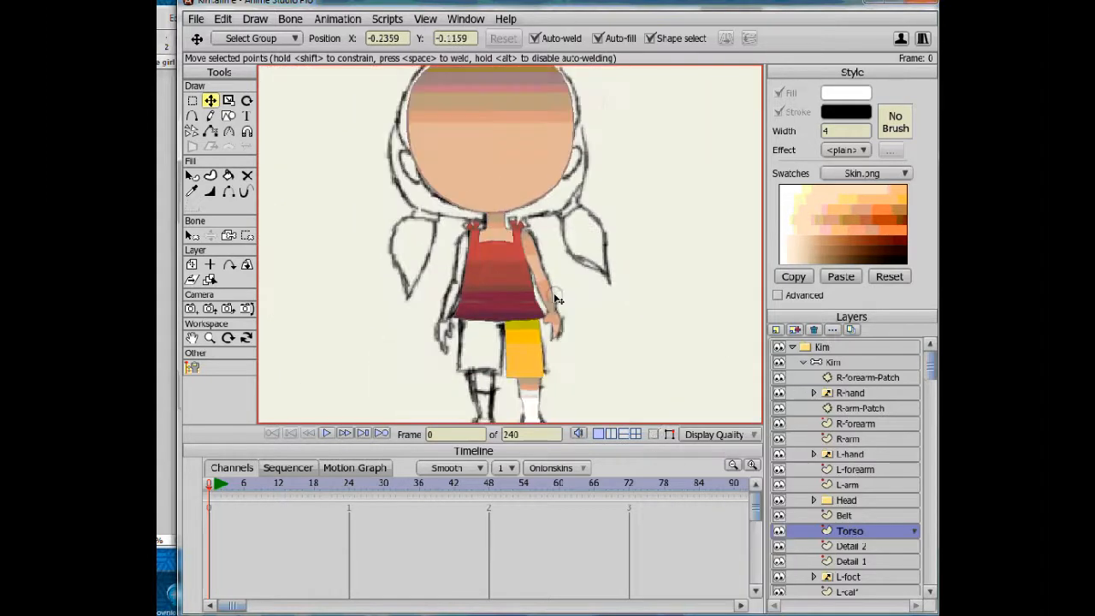
left_click(778, 362)
left_click(778, 362)
scroll(490, 287, "up", 4)
left_click(719, 435)
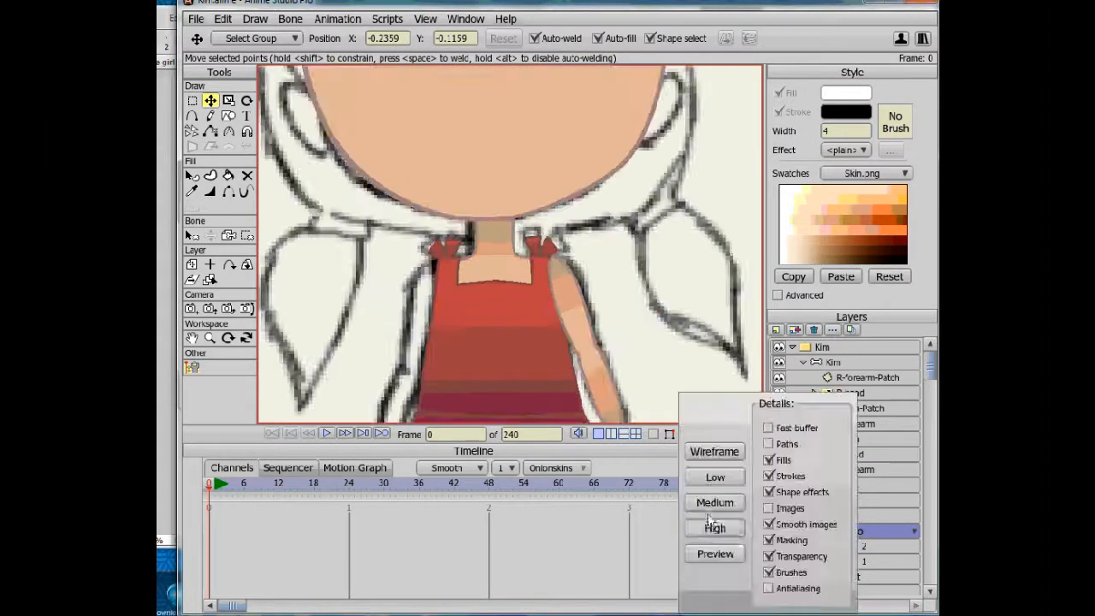
left_click(711, 527)
scroll(513, 326, "up", 2)
left_click(195, 115)
left_click_drag(593, 309, 596, 254)
left_click(777, 332)
left_click(792, 345)
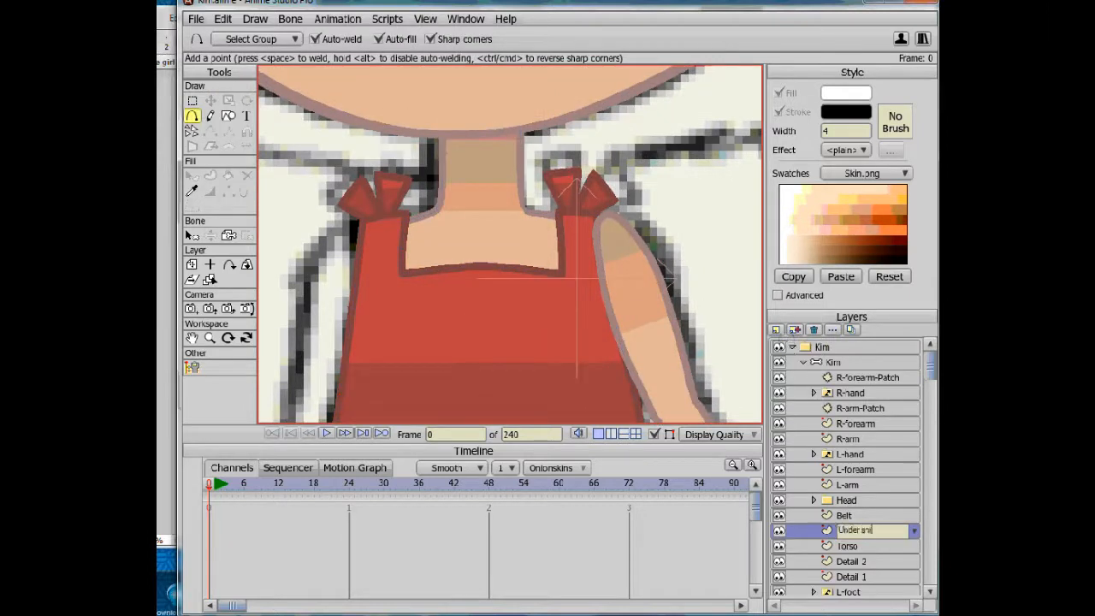
left_click_drag(861, 554, 860, 554)
key("s")
left_click(341, 39)
mouse_move(391, 248)
left_mouse_down()
mouse_move(574, 310)
mouse_move(568, 302)
left_mouse_up()
left_click(194, 175)
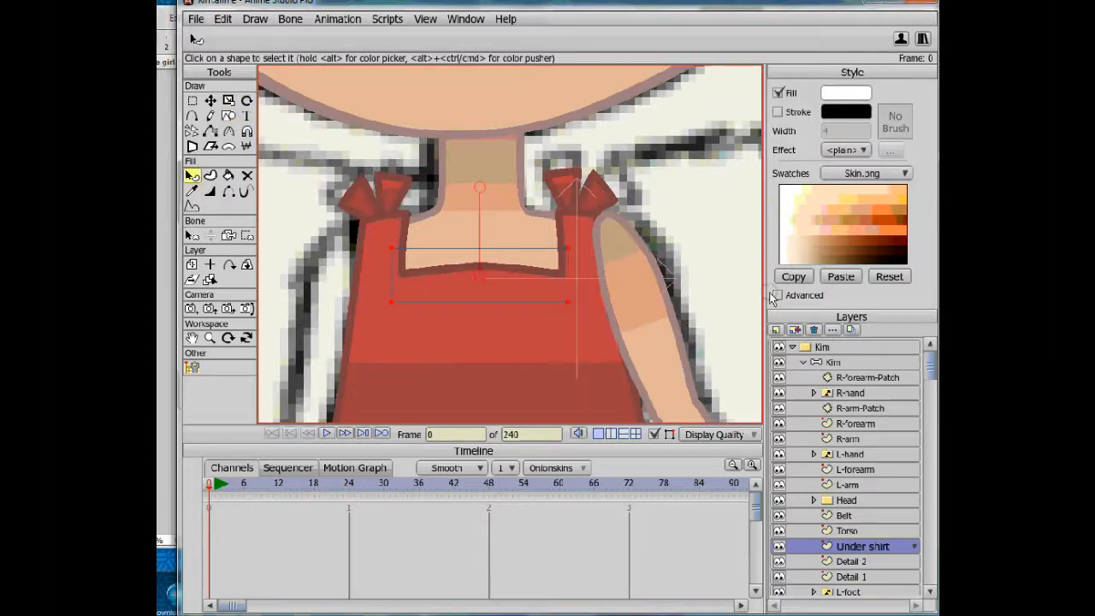
left_click(796, 296)
left_click(792, 467)
key("g")
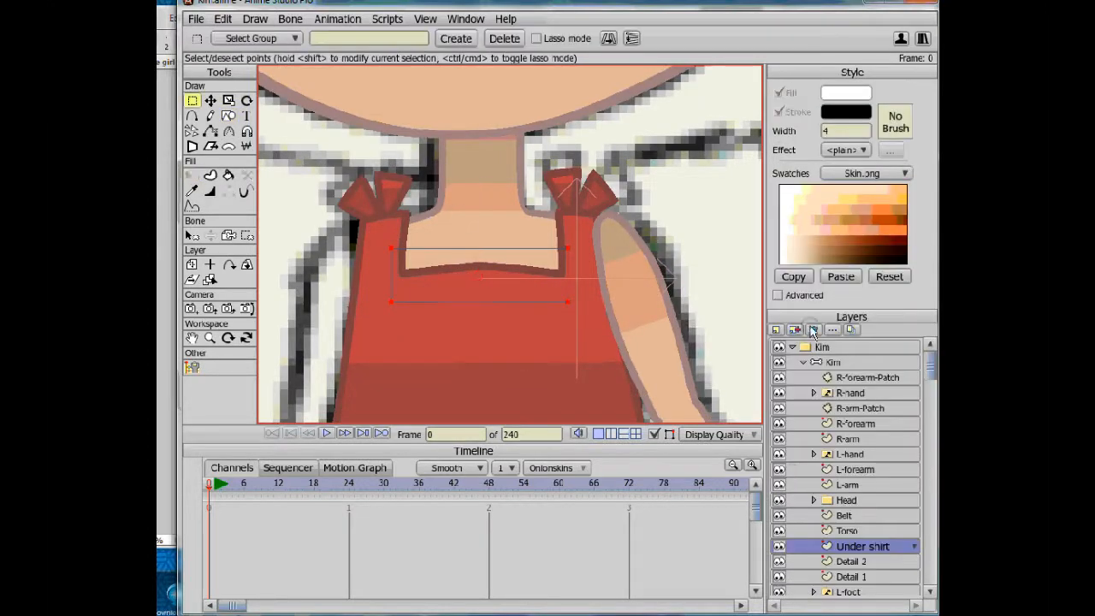
Draw a rectangle across the neckline in the Torso layer, give it the socks style and place it behind the shirt.
left_click(855, 531)
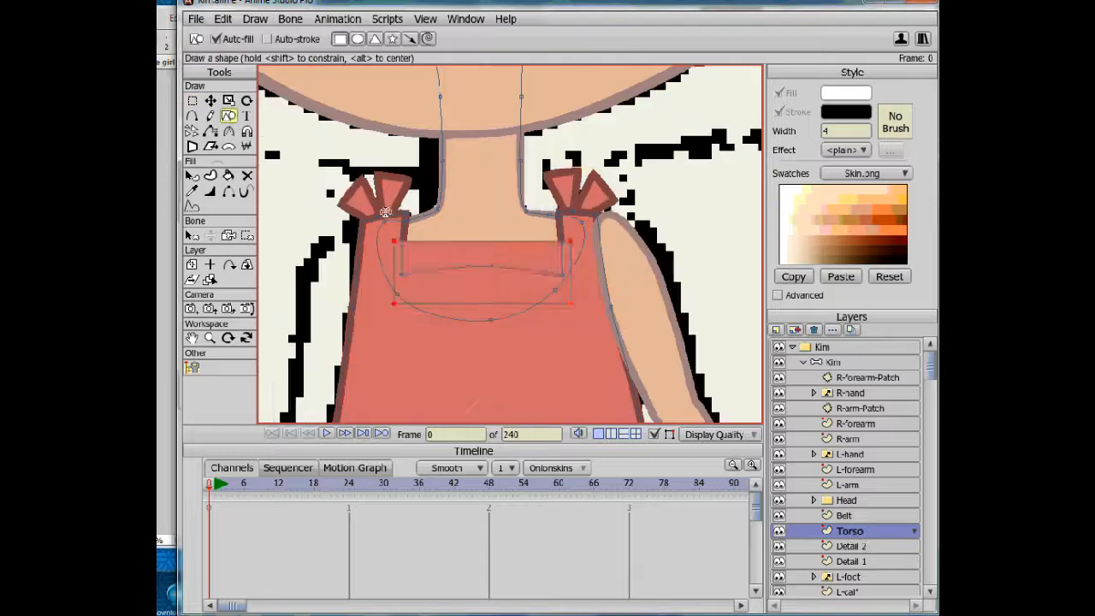
key("q")
left_click(461, 258)
left_click(786, 295)
left_click(864, 296)
left_click(863, 354)
key("Return")
Add a point to the white rectangle's upper edge and reshape it into a narrow undershirt band following the neckline.
left_click(193, 115)
left_click(474, 239)
key("t")
left_click_drag(516, 247, 516, 260)
scroll(474, 255, "down", 5)
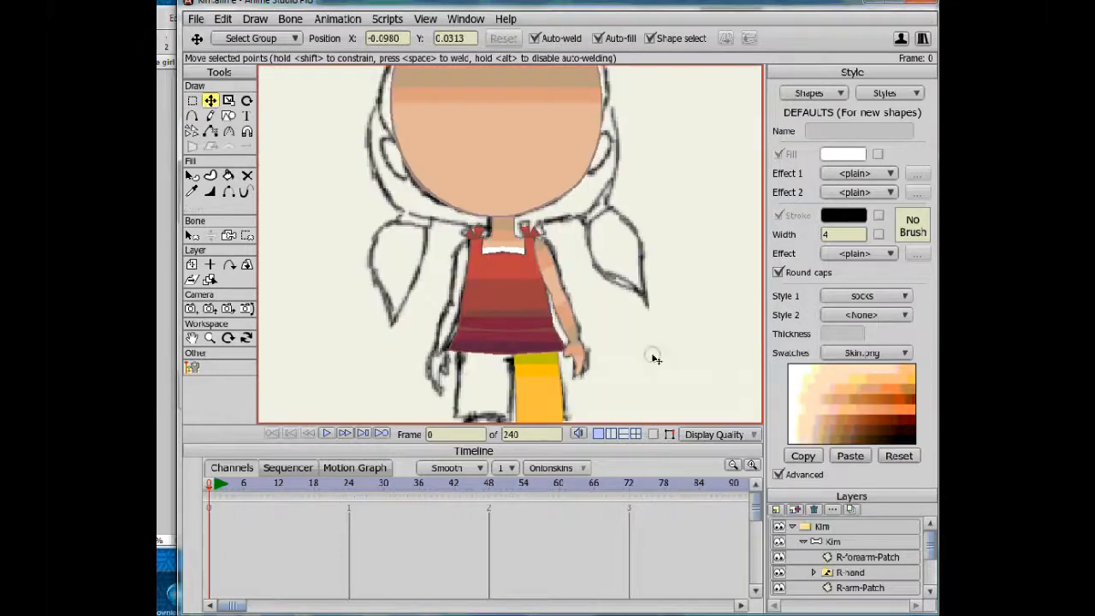
Add a vector layer for the buttons above the Torso layer and save the file.
left_click(779, 474)
left_click(777, 330)
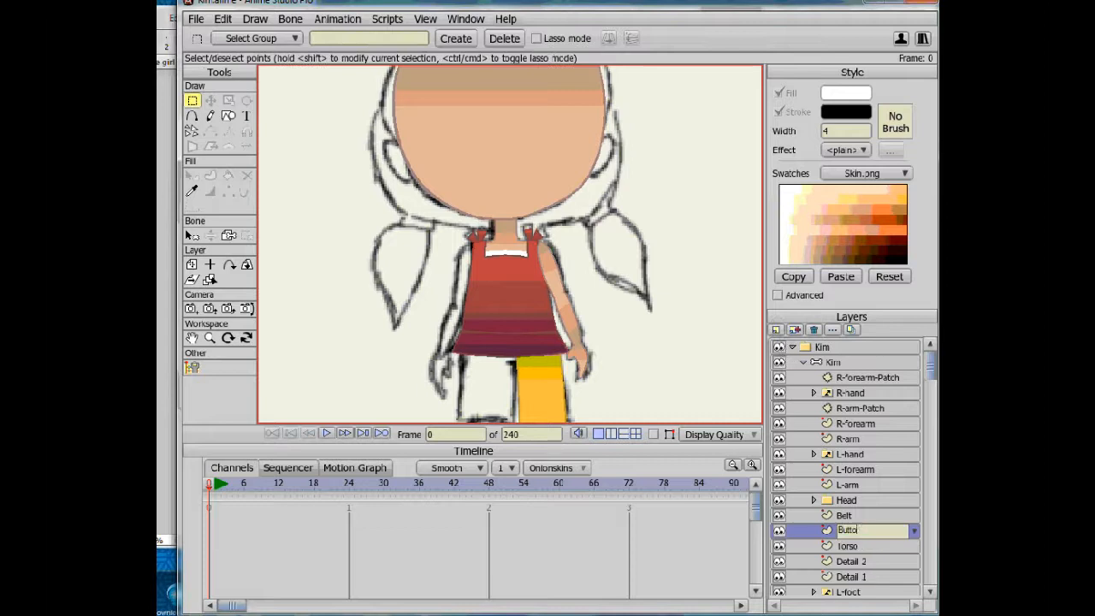
left_click(195, 19)
left_click(215, 121)
left_click(229, 115)
left_click(777, 295)
Draw a small white round button in the socks style on the shirt's centre, just below the neckline.
scroll(490, 295, "up", 4)
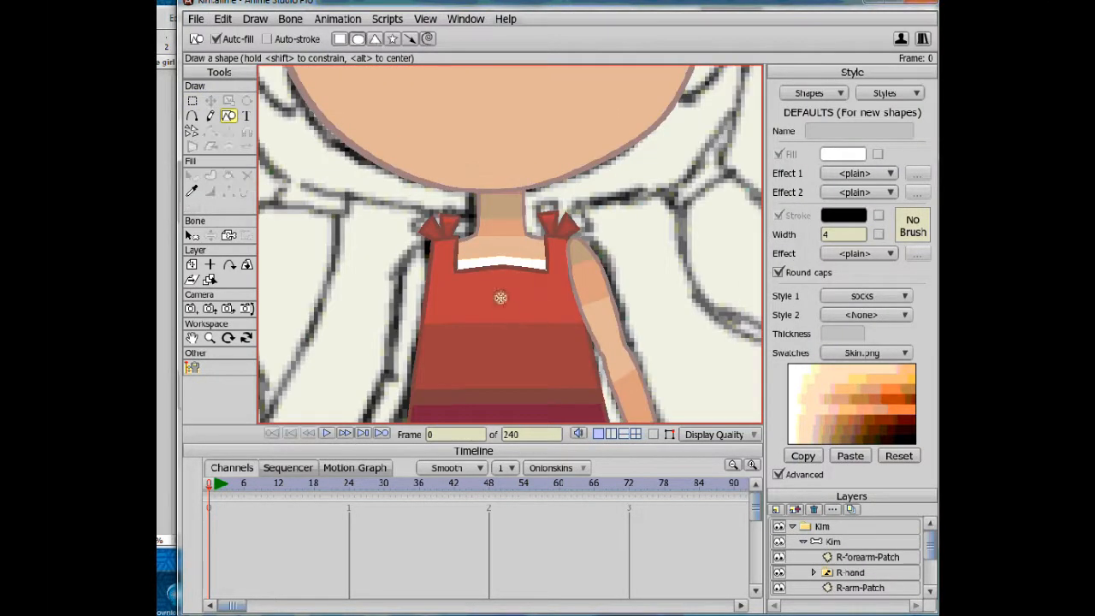
left_click_drag(493, 282, 510, 298)
left_click_drag(504, 316, 509, 255)
key("q")
scroll(744, 215, "up", 4)
scroll(682, 251, "down", 2)
left_click(890, 94)
left_click(898, 198)
left_click(505, 220)
scroll(505, 220, "up", 4)
key("w")
left_click_drag(510, 200, 505, 256)
scroll(491, 200, "down", 4)
Copy and paste the button and place the copy straight below the first.
key("g")
key("ctrl+c")
key("ctrl+v")
key("t")
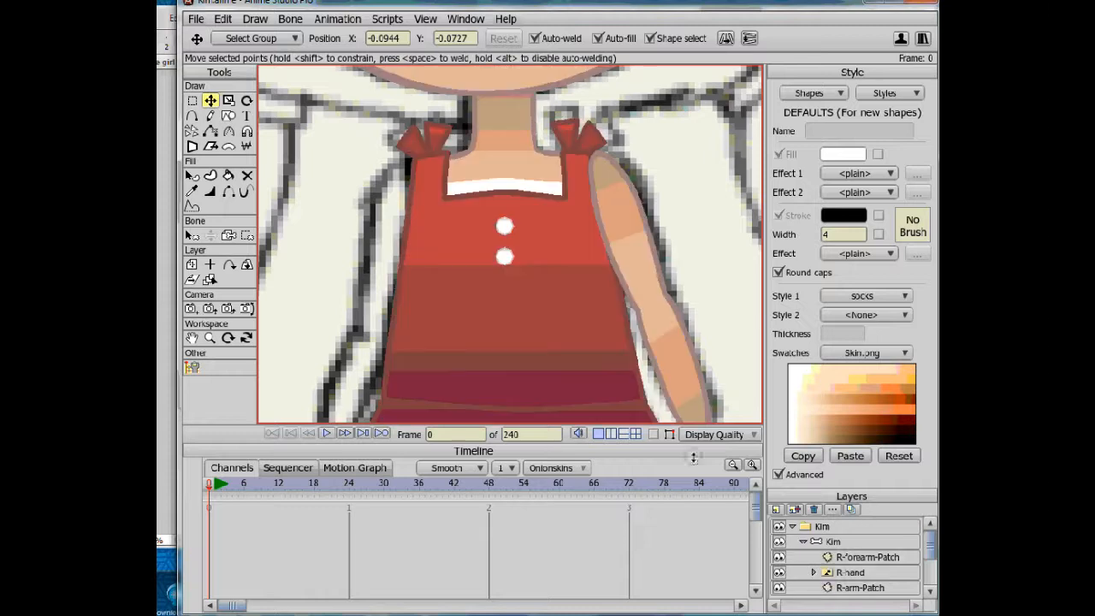
Switch to the Torso layer, check the white undershirt shape by selecting it, and save the file.
scroll(576, 224, "down", 4)
left_click(210, 279)
left_click(517, 214)
scroll(517, 214, "up", 6)
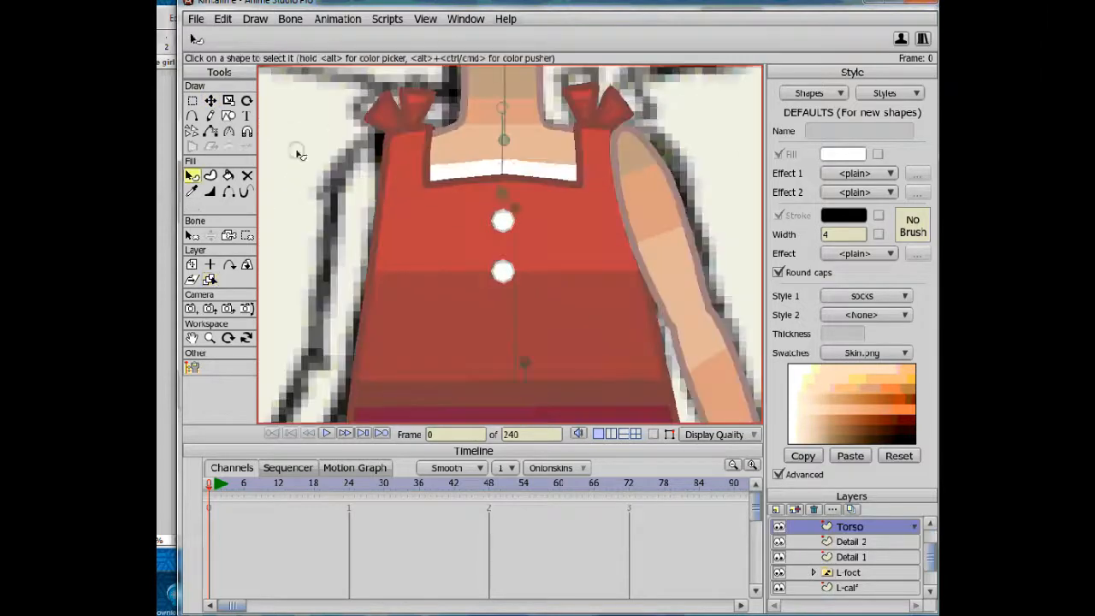
left_click(503, 168)
left_click(710, 134)
scroll(482, 143, "down", 6)
left_click(196, 19)
left_click(226, 120)
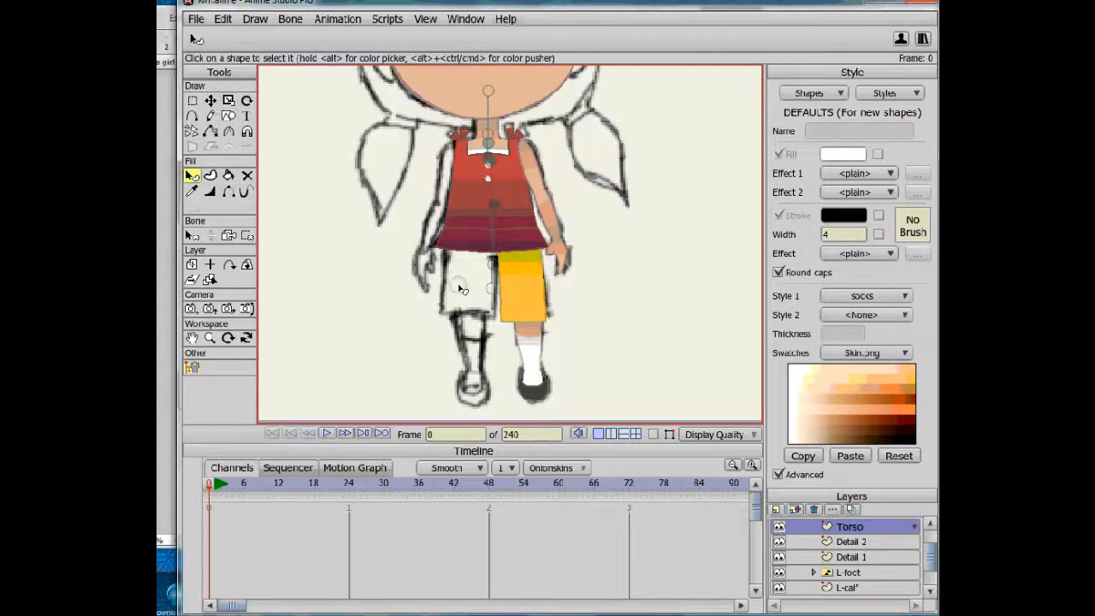
Draw an oval in the Pants style on the Pelvis layer, across the shirt hem and the top of the pants.
left_click(779, 474)
left_click(862, 497)
left_click(229, 115)
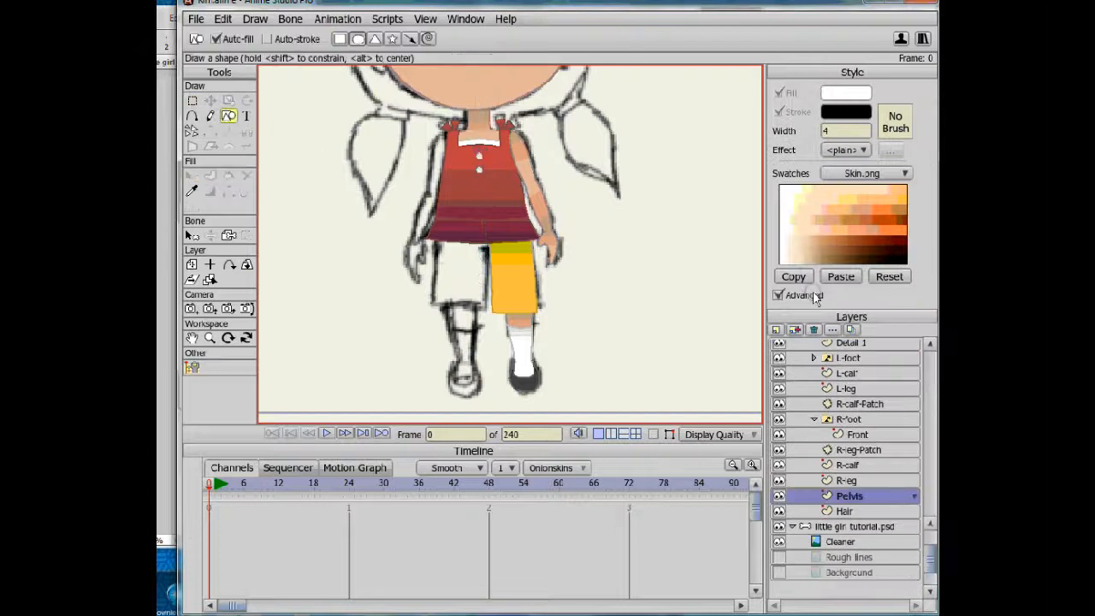
left_click(845, 296)
left_click(863, 341)
left_click_drag(441, 219, 525, 268)
left_click(721, 435)
left_click(716, 530)
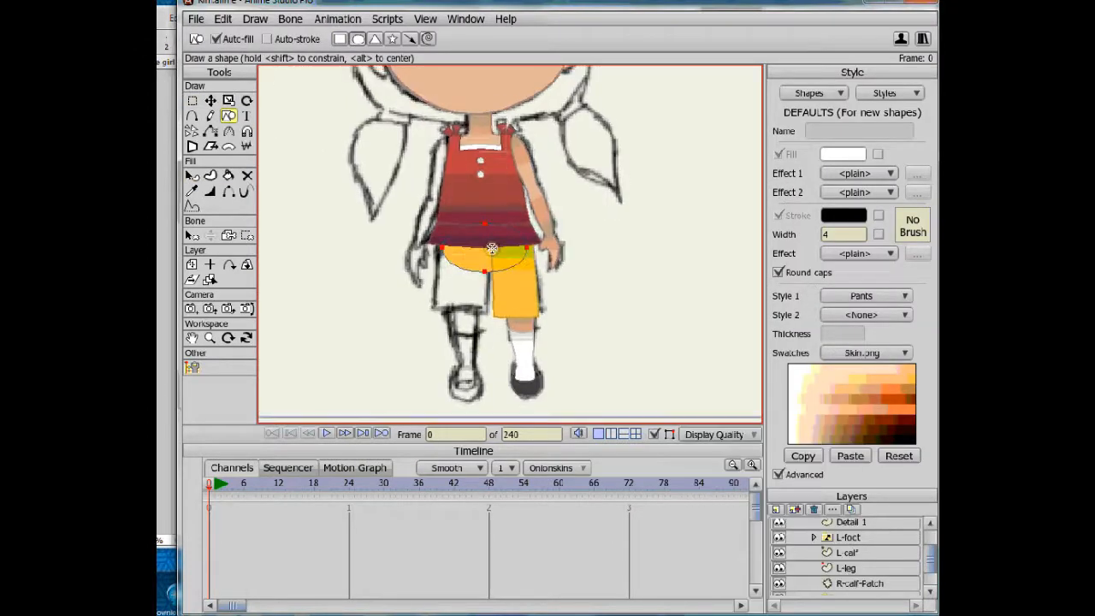
Reshape the pelvis oval by adding points along its lower sides, adjusting their curvature and moving them into a fuller outline.
scroll(492, 248, "up", 2)
left_click(210, 100)
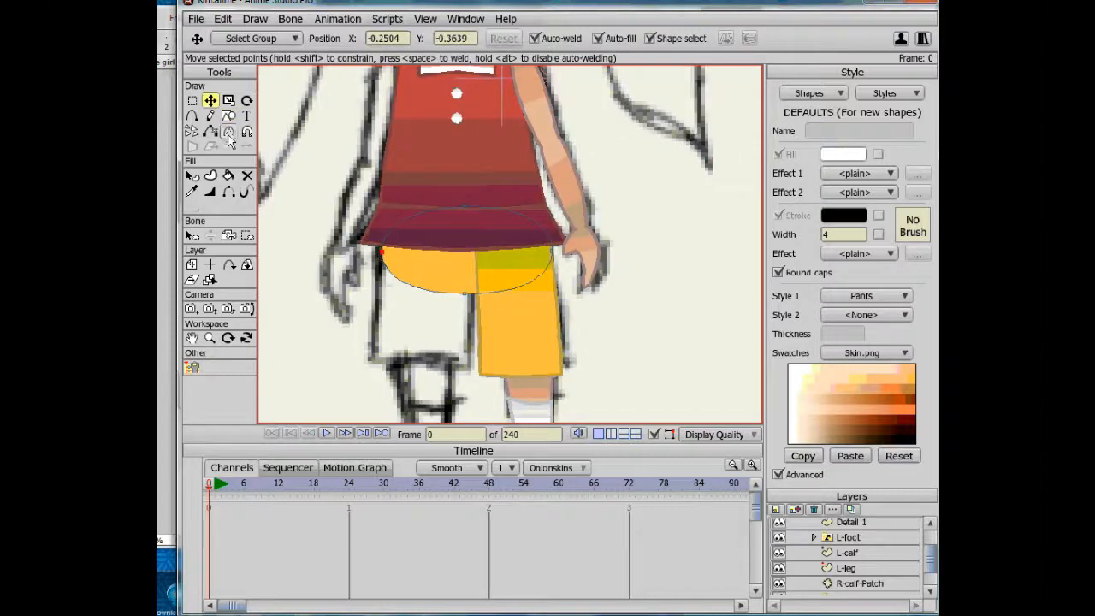
key("a")
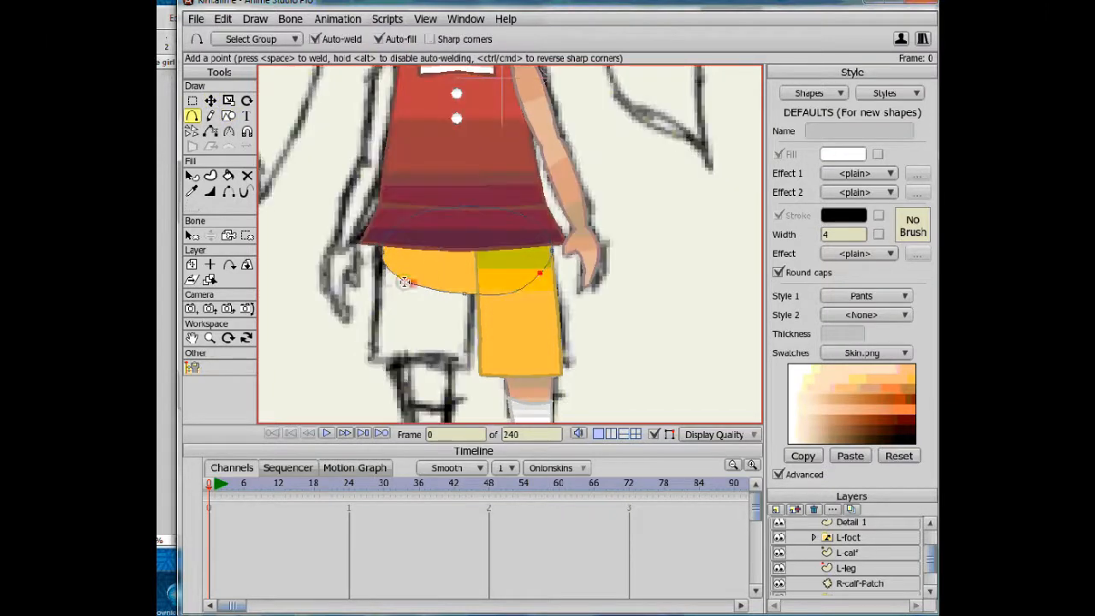
left_click(228, 131)
left_click_drag(380, 312, 641, 230)
left_click(214, 100)
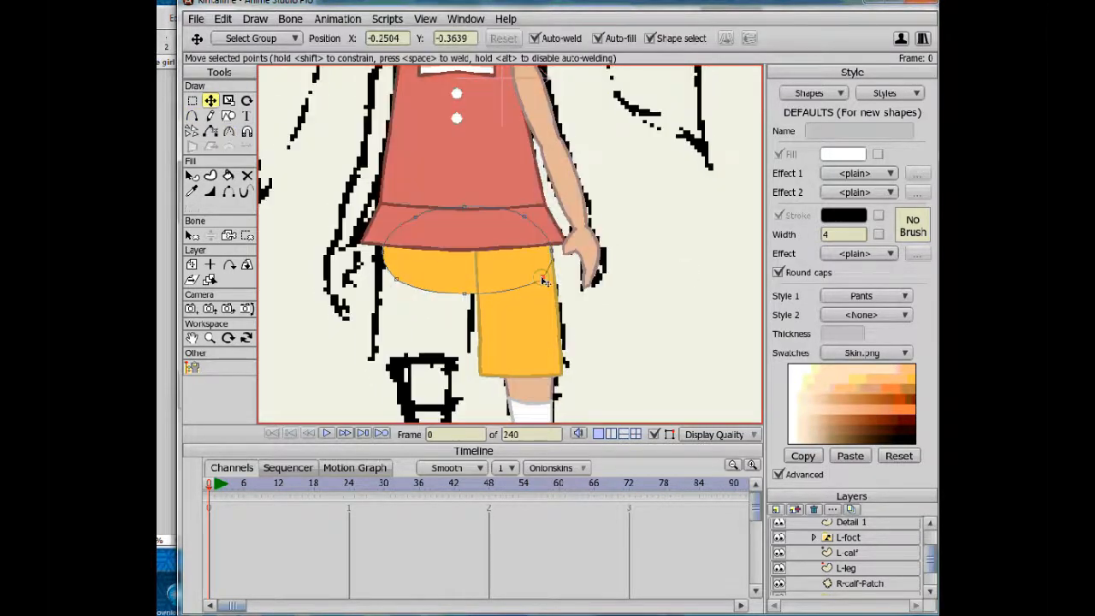
left_click(778, 474)
left_click(192, 174)
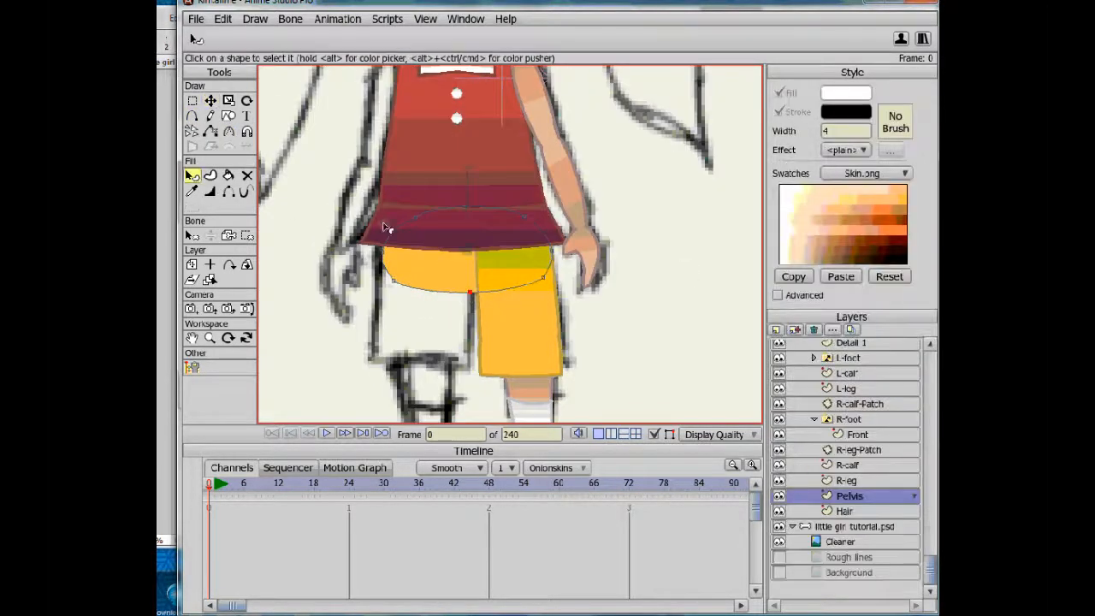
left_click(470, 298)
left_click(469, 299)
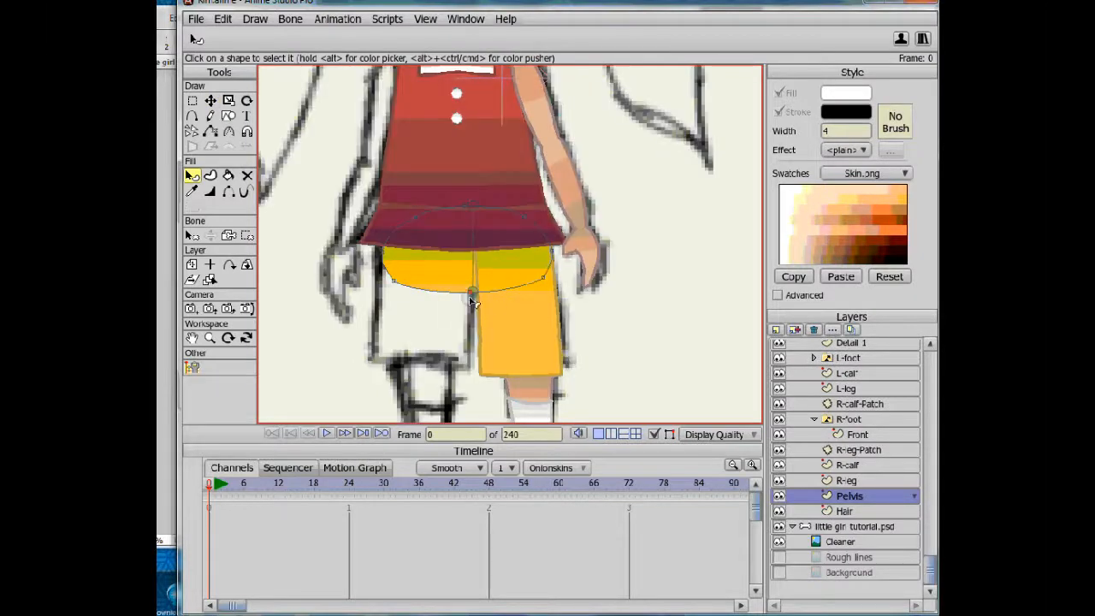
left_click(469, 294)
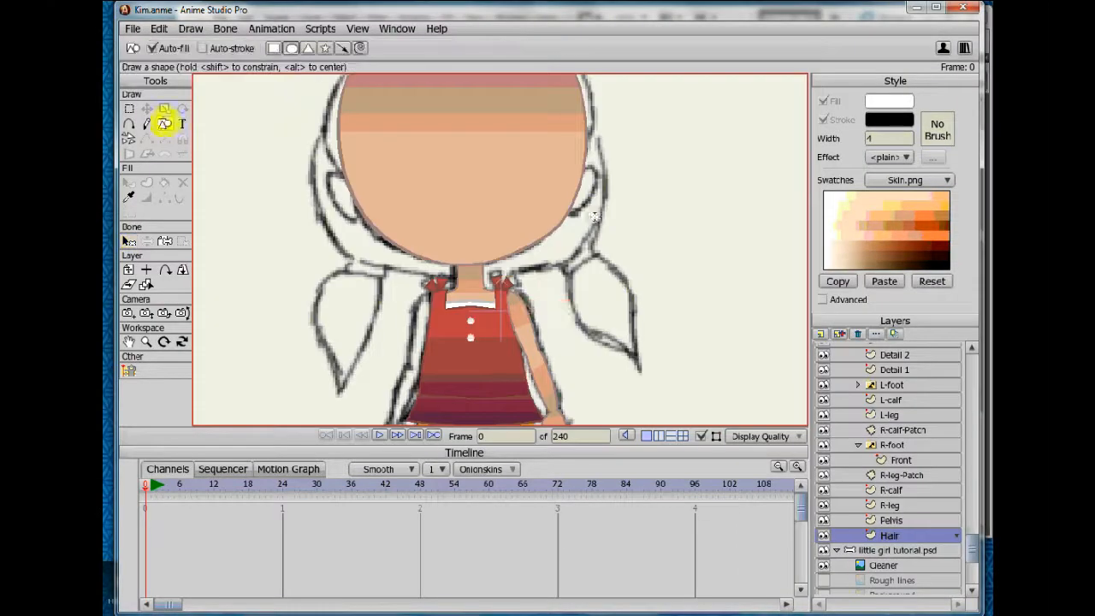
Create a style named Hair with a brown fill and a Gradient effect.
left_click(165, 124)
type("Ha")
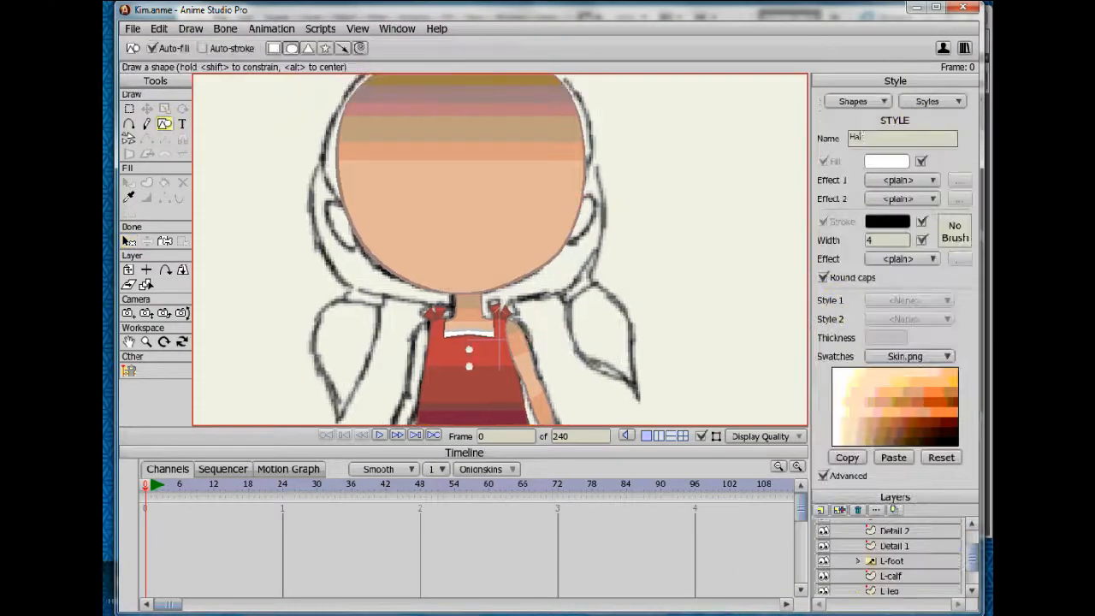
type("ir")
left_click(886, 161)
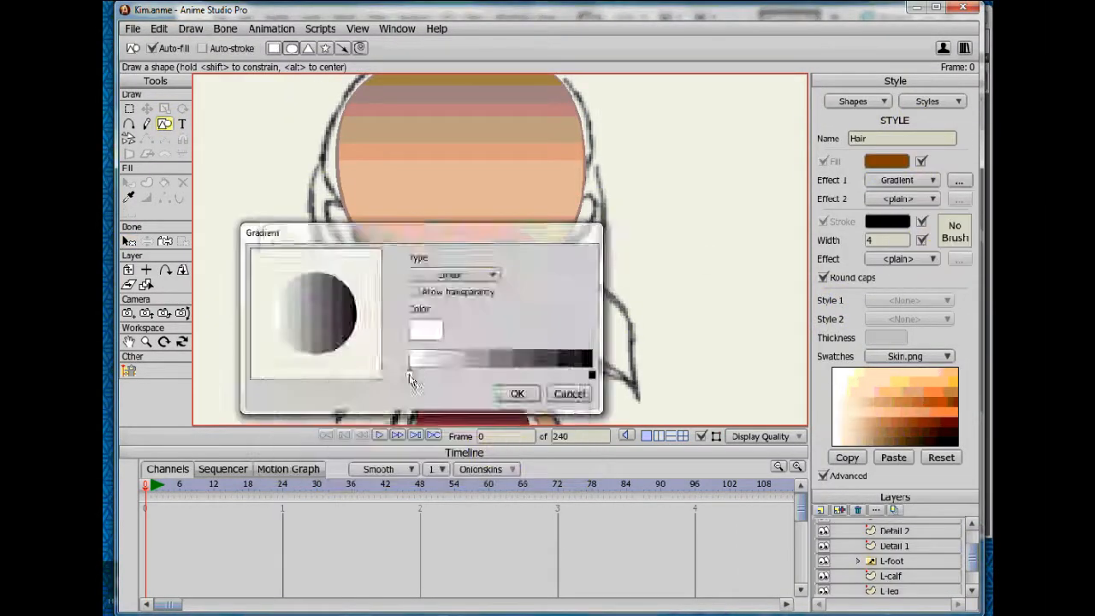
left_click(351, 404)
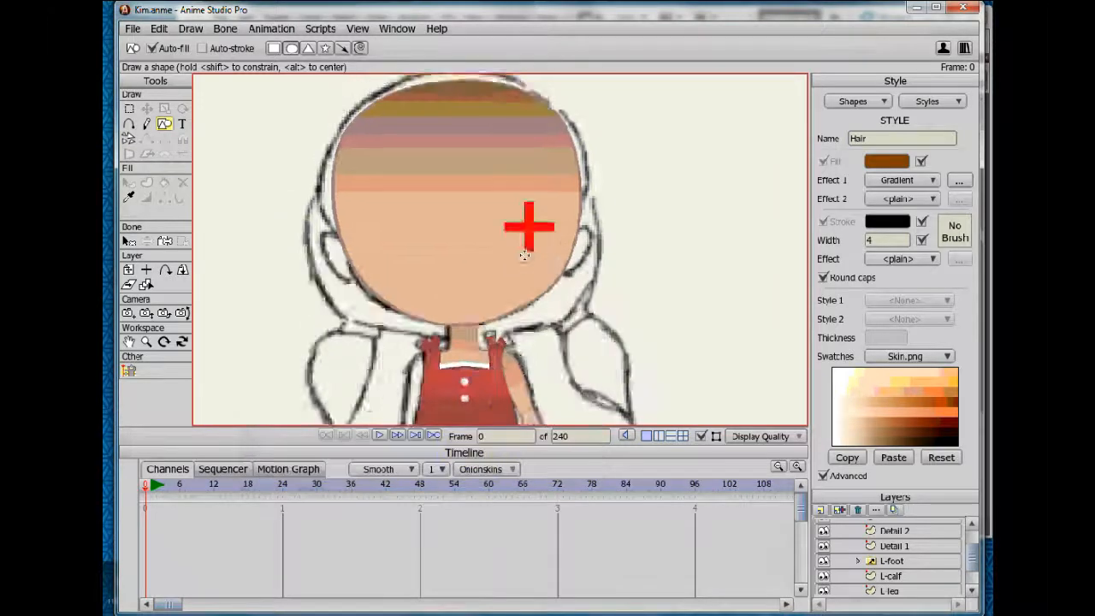
Draw a large oval in the Hair style on the Hair layer behind the head and pull its side points out toward the sketched hair outline.
scroll(513, 214, "down", 2)
left_click_drag(333, 139, 594, 354)
key("t")
mouse_move(325, 248)
left_mouse_down()
mouse_move(337, 249)
mouse_move(356, 292)
left_mouse_up()
scroll(823, 552, "up", 3)
left_click(823, 542)
left_click(823, 542)
left_click_drag(605, 248, 580, 317)
Add points along the hair's sides and lower edge and move them so the outline follows the sketch.
key("a")
left_click_drag(359, 222, 368, 212)
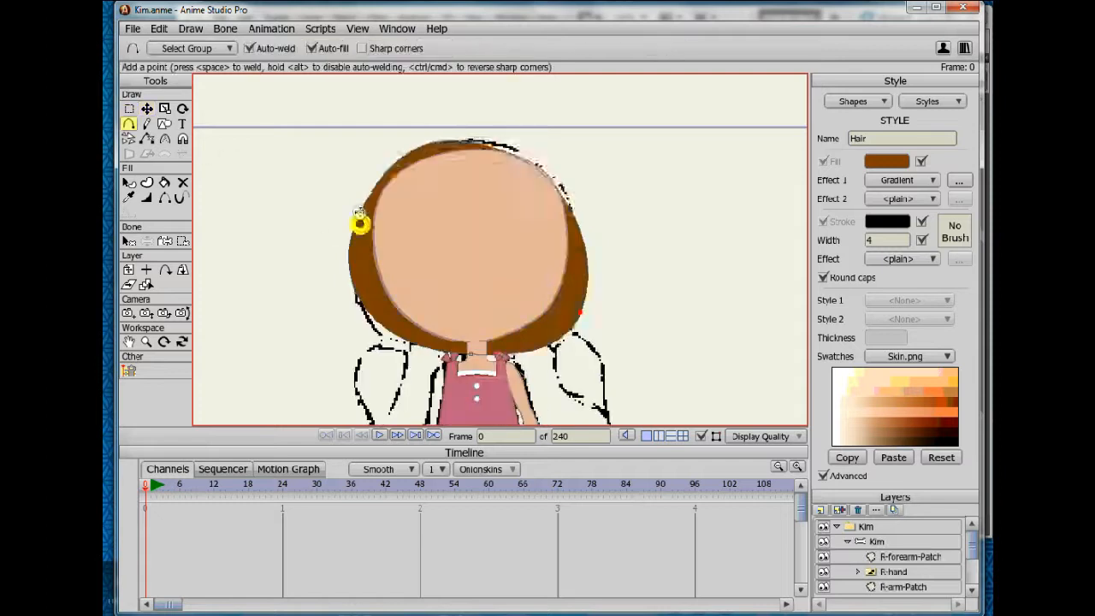
left_click_drag(561, 181, 573, 184)
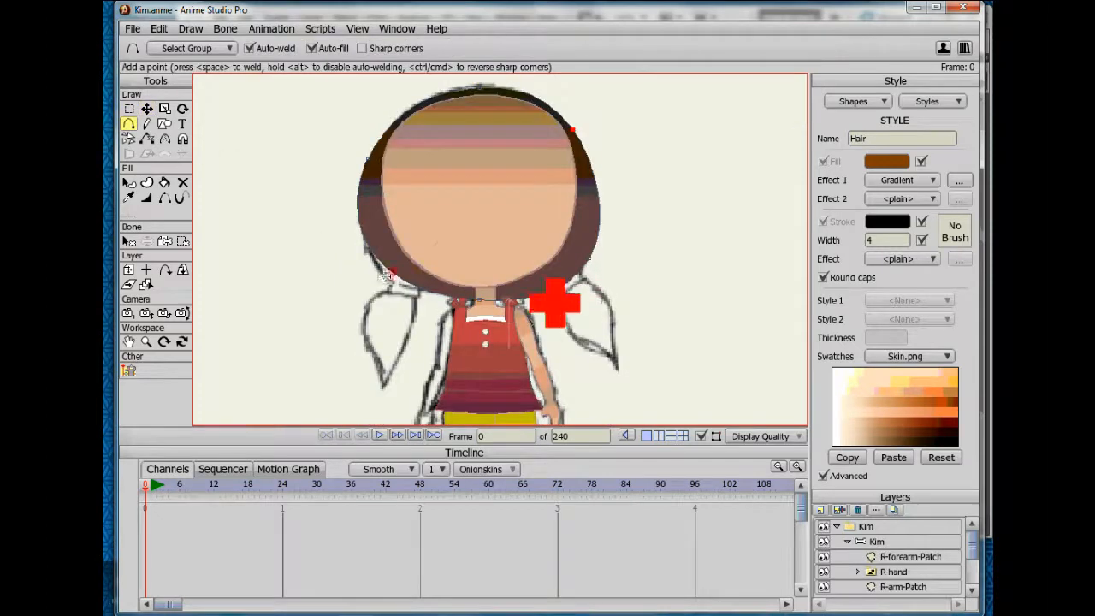
left_click_drag(555, 303, 558, 290)
left_click(399, 289)
left_click(450, 299)
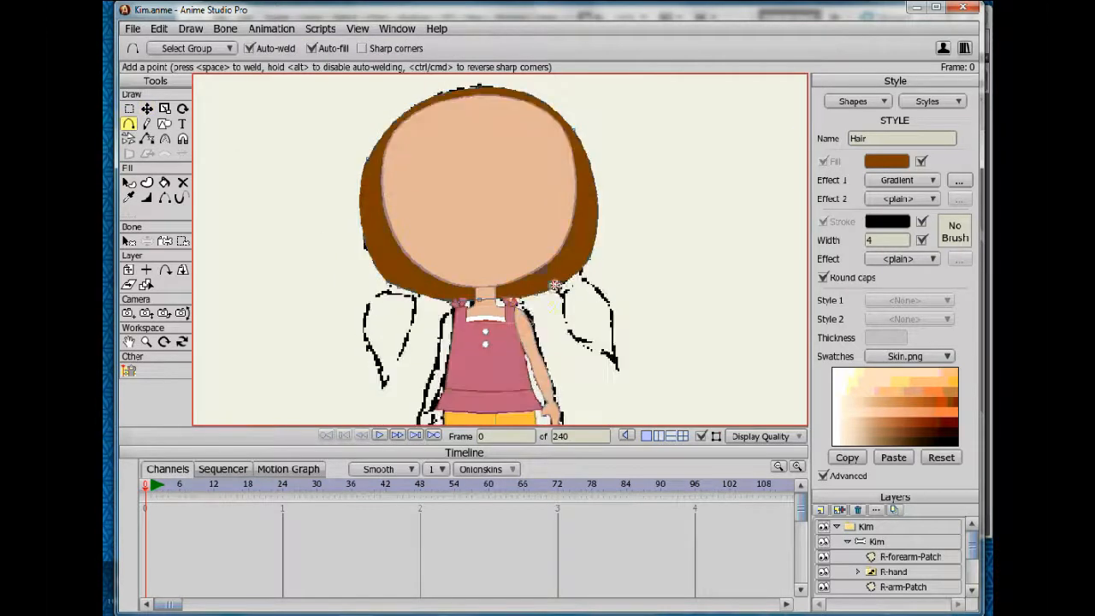
left_click(581, 270)
Outline the pigtail on the drawing's left side point by point along the sketch, joined to the hair by a hair tie.
scroll(599, 227, "up", 2)
left_click_drag(306, 310, 391, 154)
scroll(337, 213, "up", 1)
scroll(391, 154, "down", 1)
left_click_drag(347, 188, 316, 209)
left_click(301, 259)
left_click(321, 296)
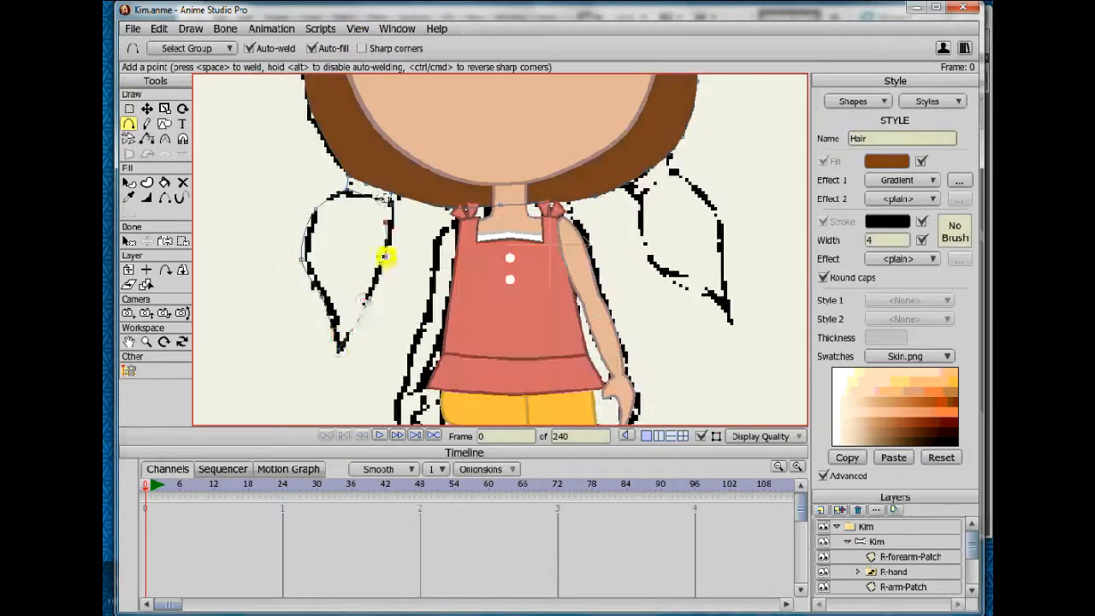
Fill the outlined pigtail with the Hair style and its hair tie with the Shirt style.
left_click(164, 182)
left_click(912, 300)
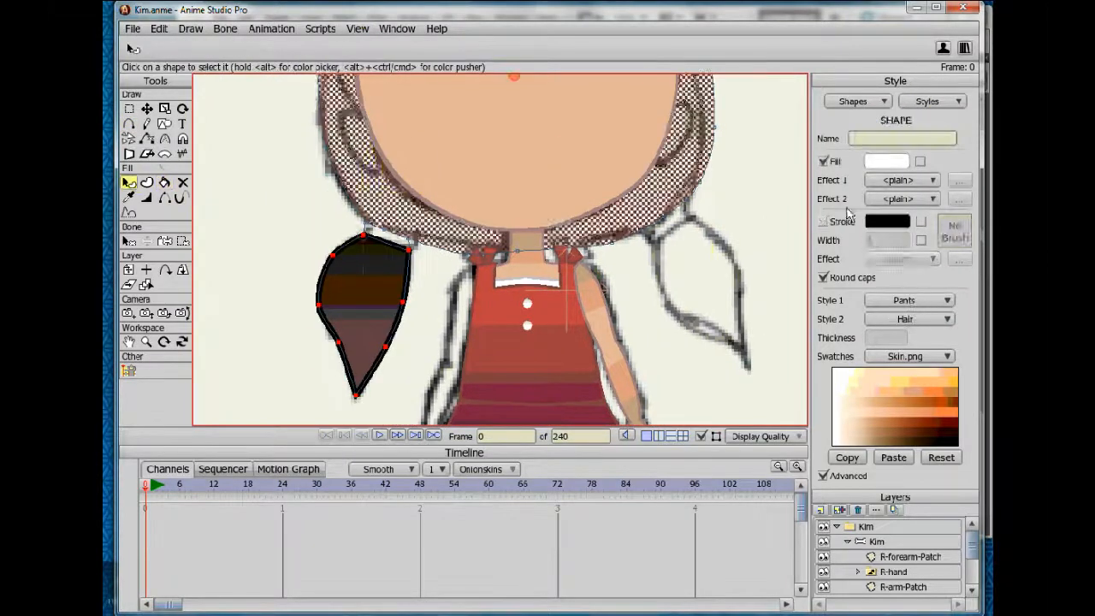
scroll(475, 262, "down", 3)
key("q")
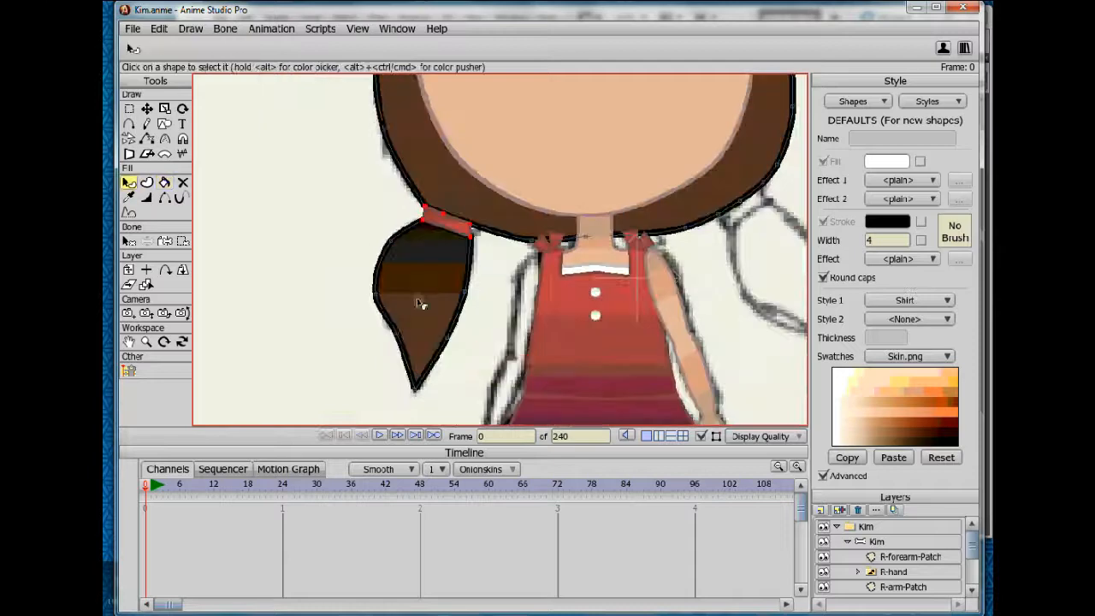
Set Style 2 to Hair for new shapes, then outline and fill the second pigtail on the drawing's right side.
left_click(603, 219)
left_click(884, 317)
left_click(880, 394)
left_click(596, 294)
key("a")
scroll(508, 337, "up", 1)
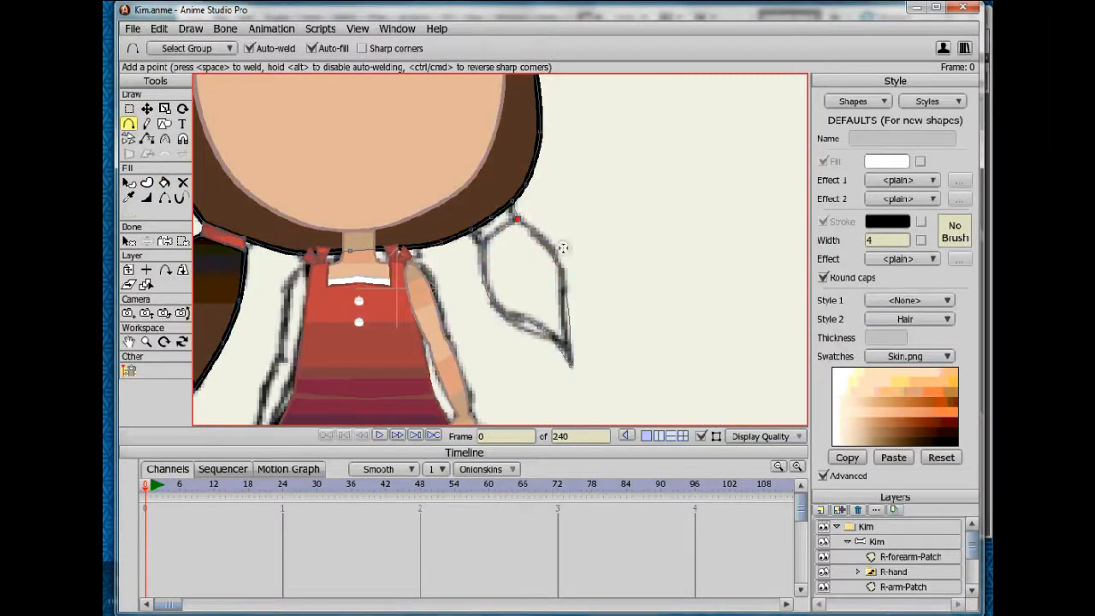
key("t")
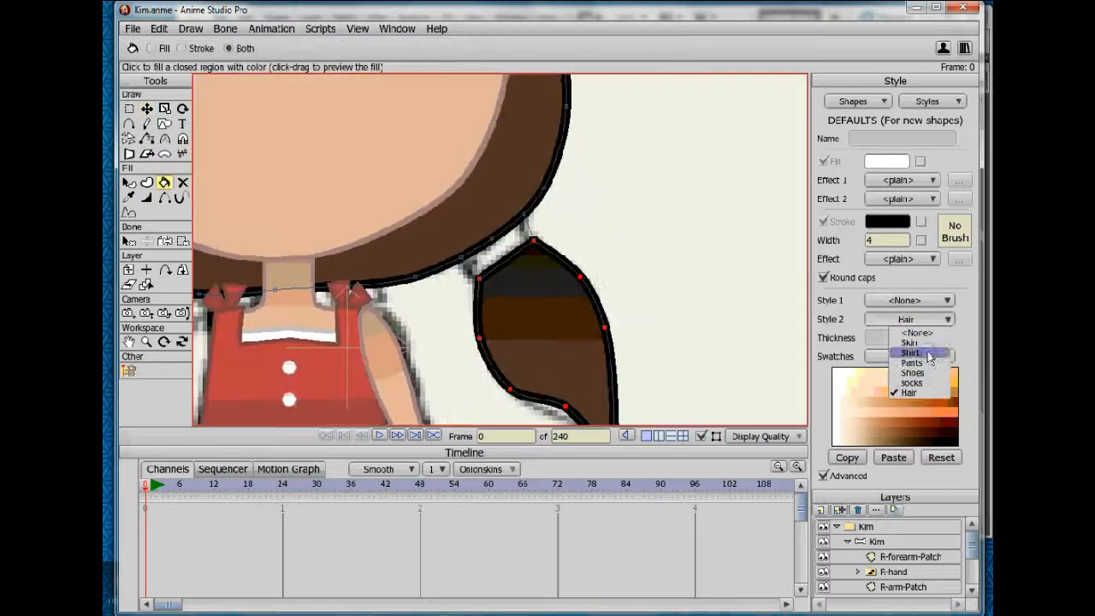
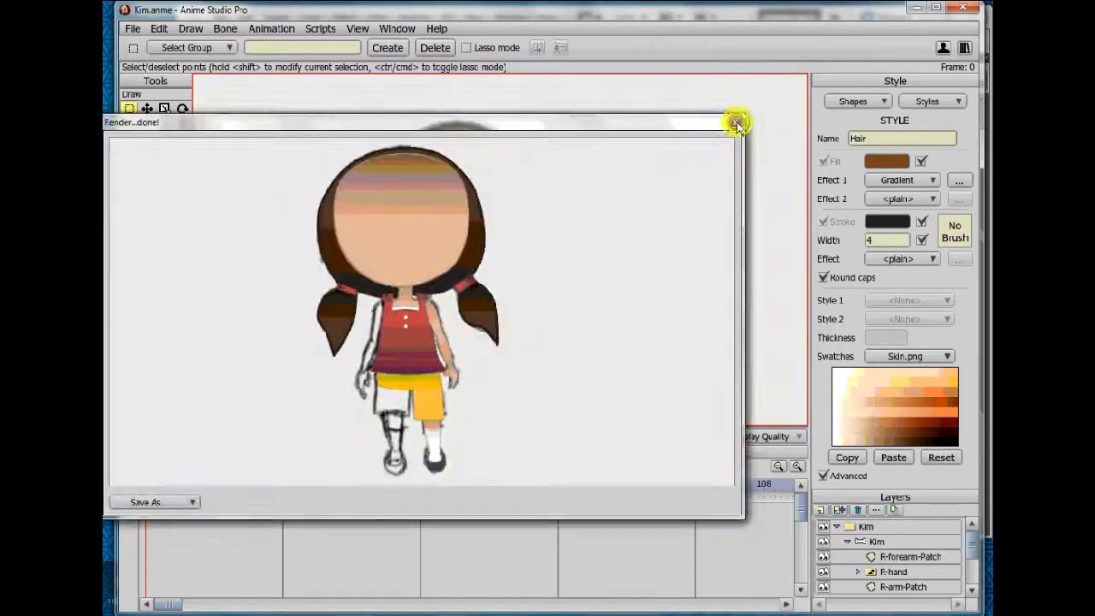
Close the render preview and place mirrored copies of the finished upper arm and forearm on the L-arm and L-forearm layers, over the opposite sketched arm.
left_click(737, 125)
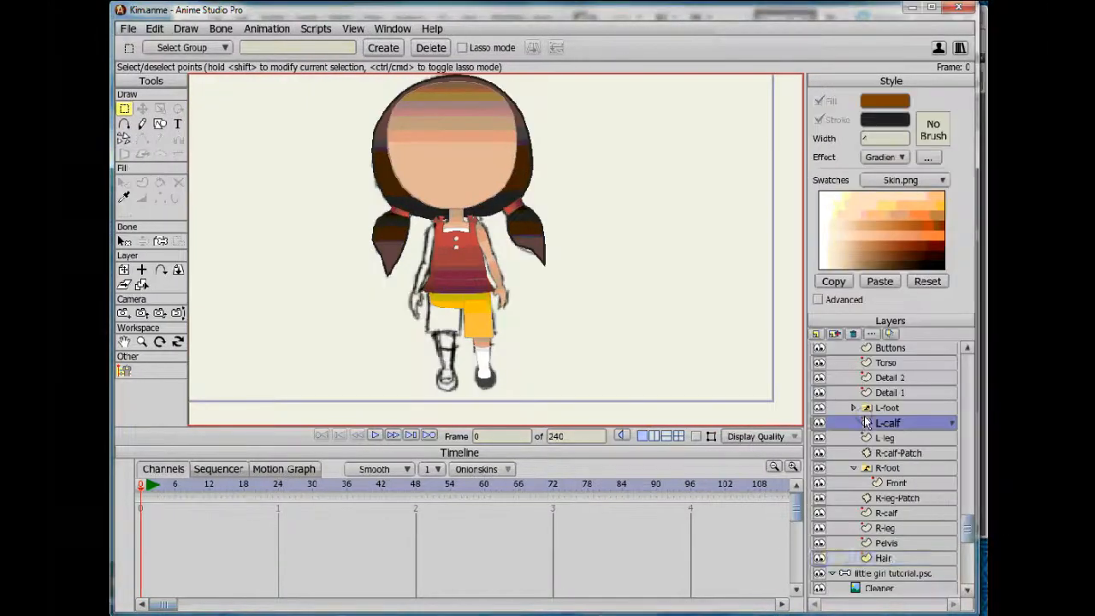
scroll(868, 402, "up", 5)
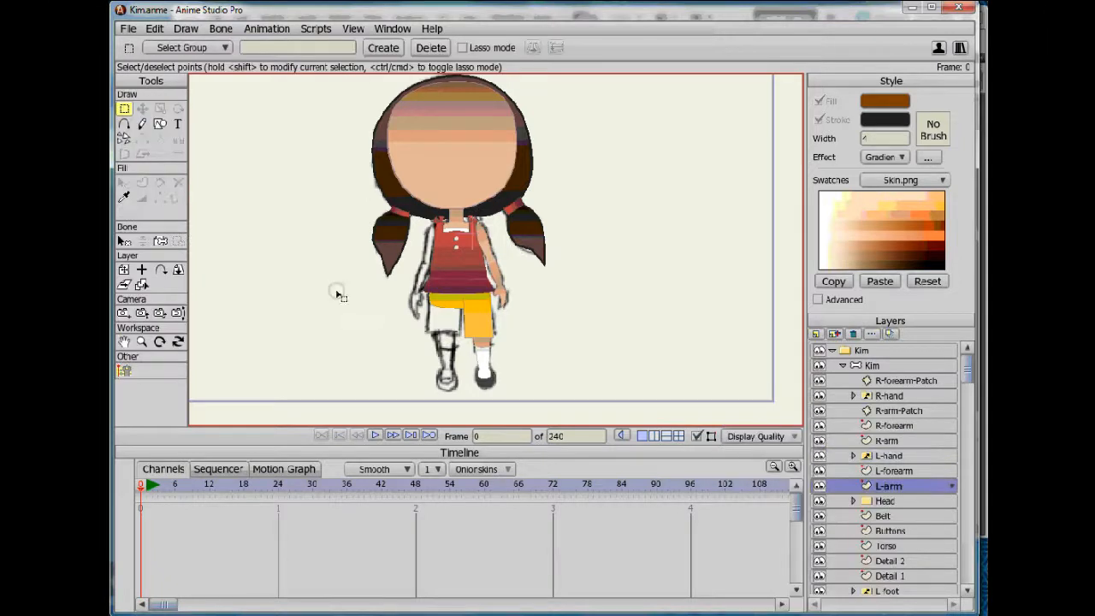
key("t")
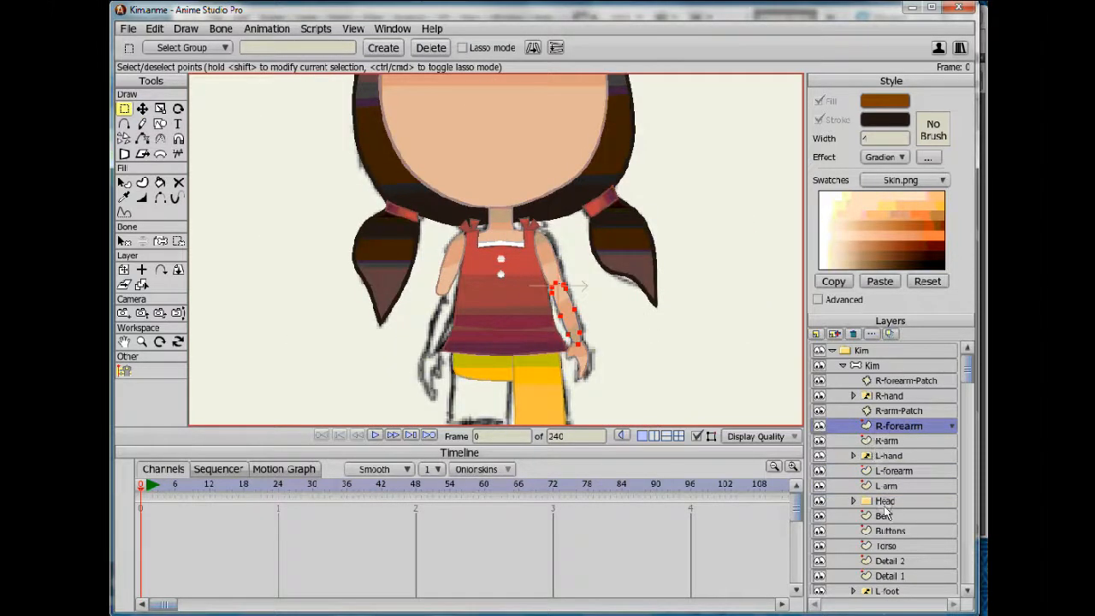
left_click(898, 471)
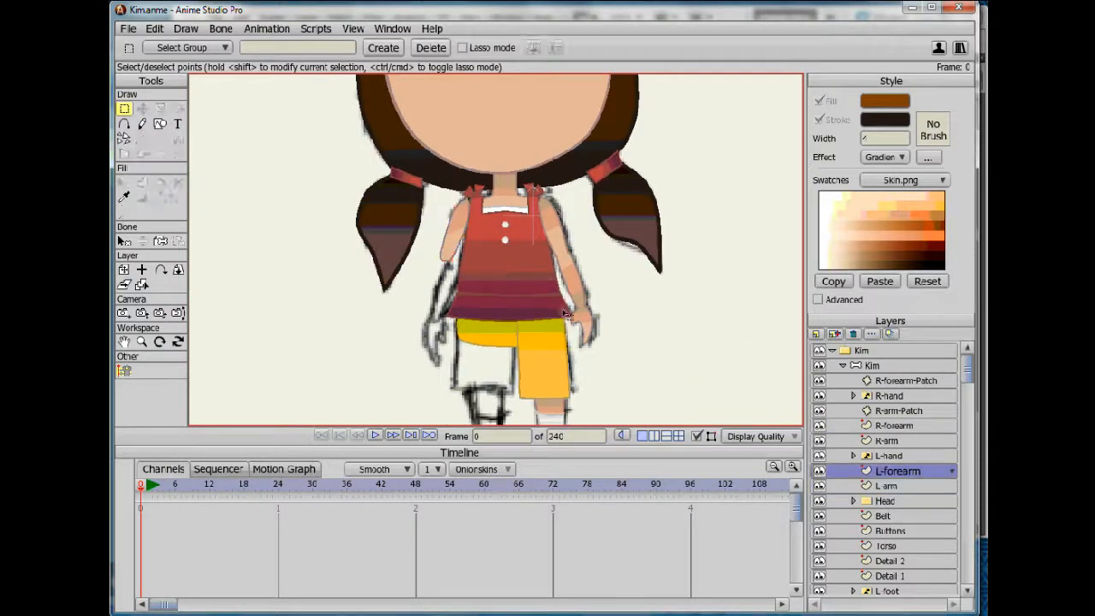
key("t")
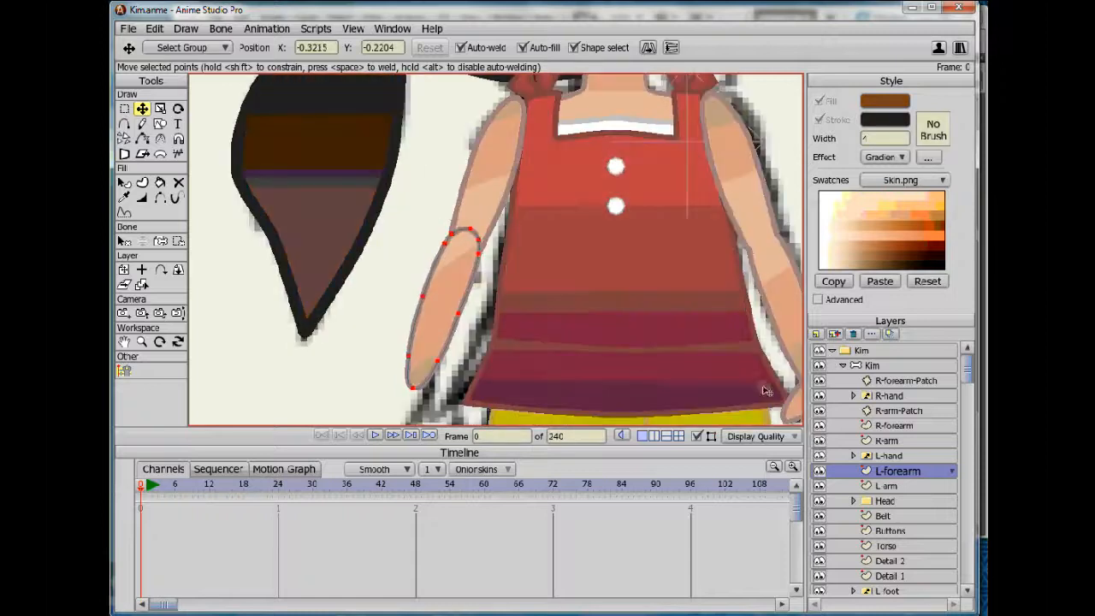
Add a vector layer named Relaxed inside L-hand and place a mirrored copy of the finished hand at the end of the new forearm.
left_click(886, 456)
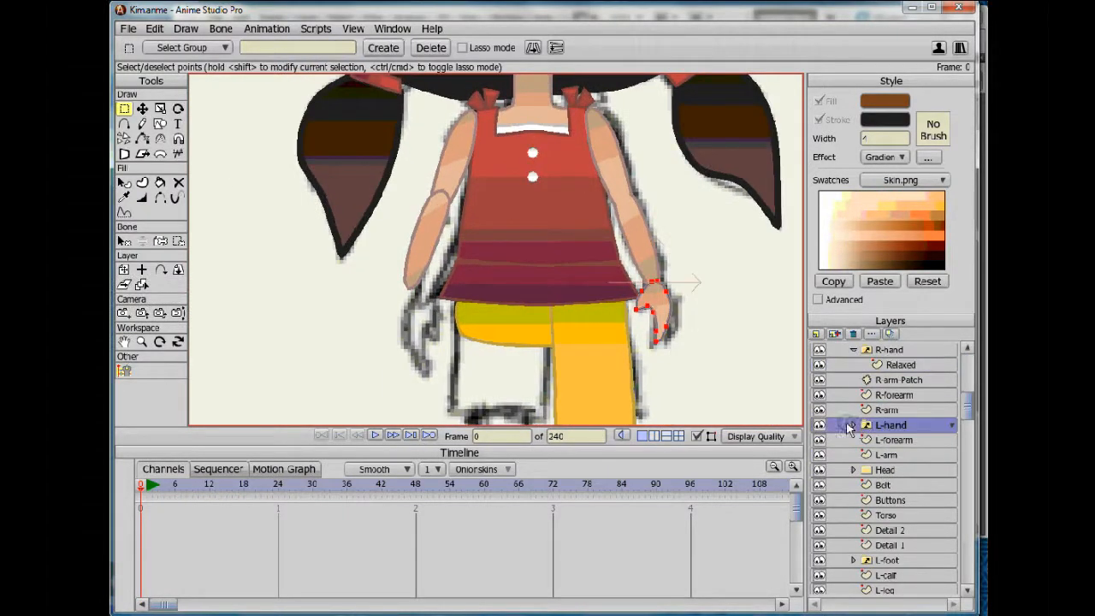
left_click(848, 428)
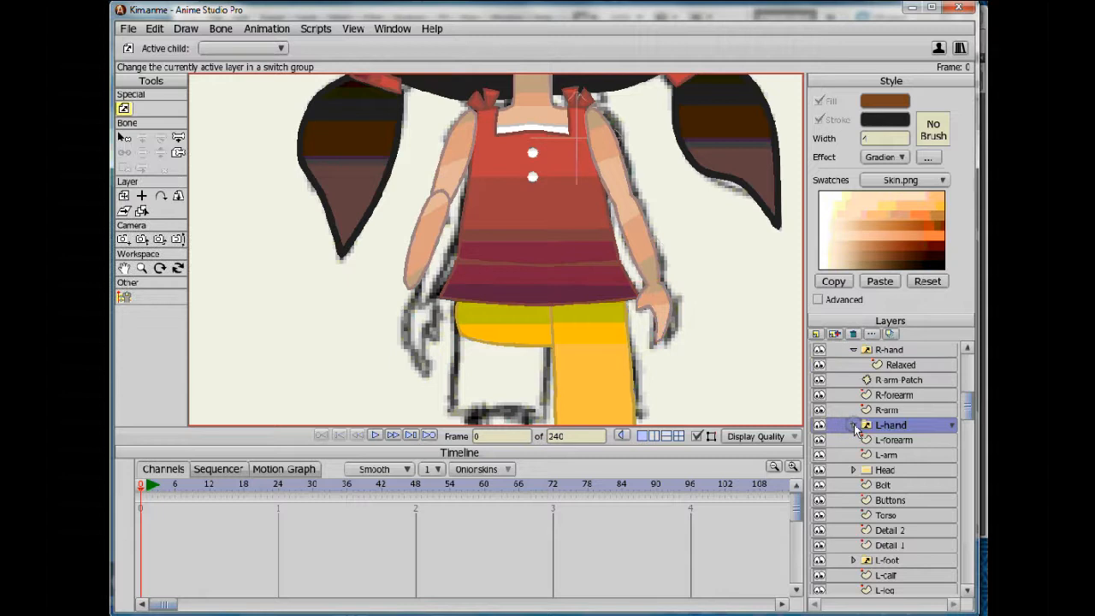
left_click(816, 334)
left_click(830, 348)
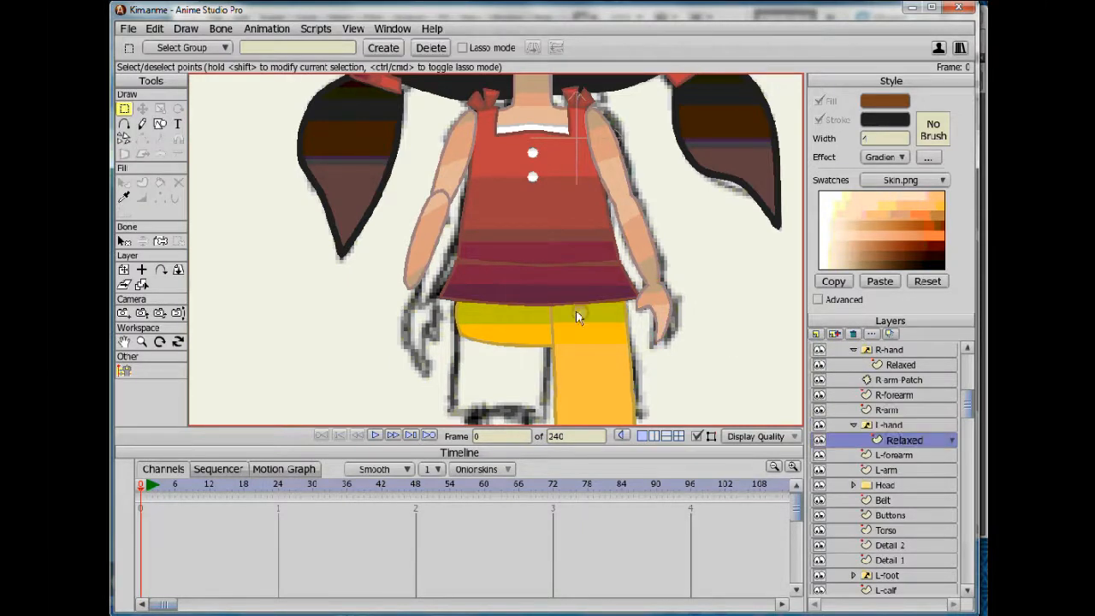
key("t")
left_click(481, 328)
left_click(854, 425)
Add a patch layer targeting L-forearm above L-hand and move it over the new wrist.
scroll(896, 427, "up", 2)
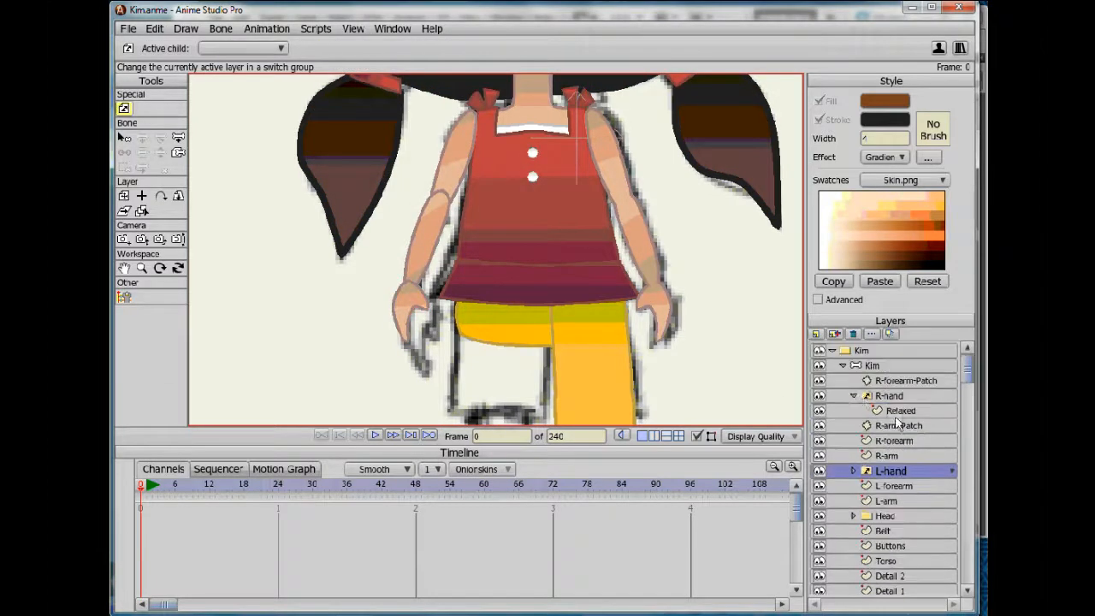
left_click(854, 397)
left_click(815, 333)
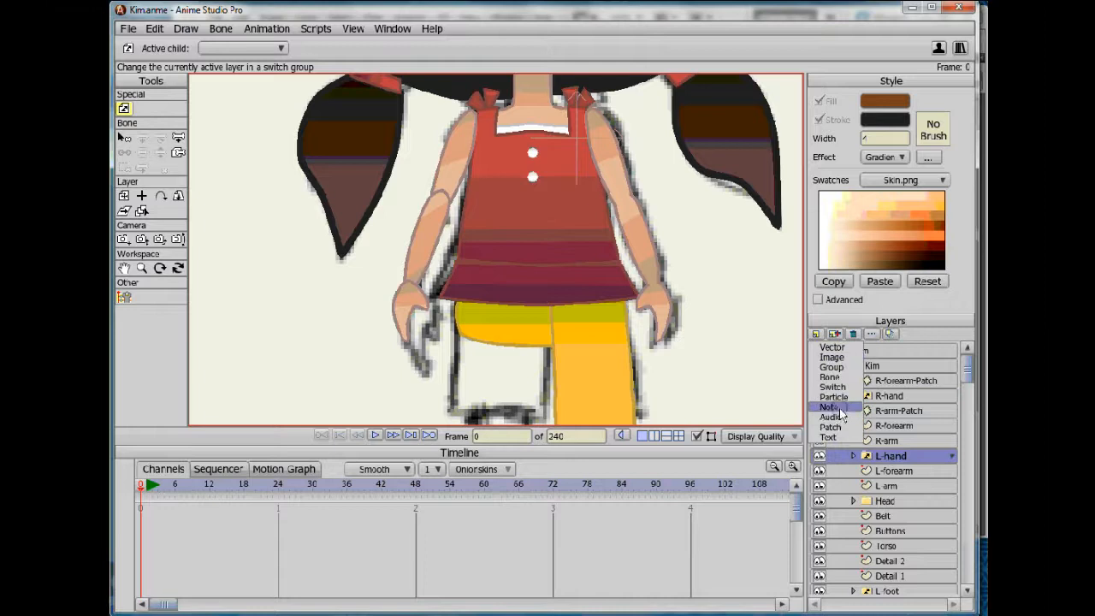
left_click(831, 427)
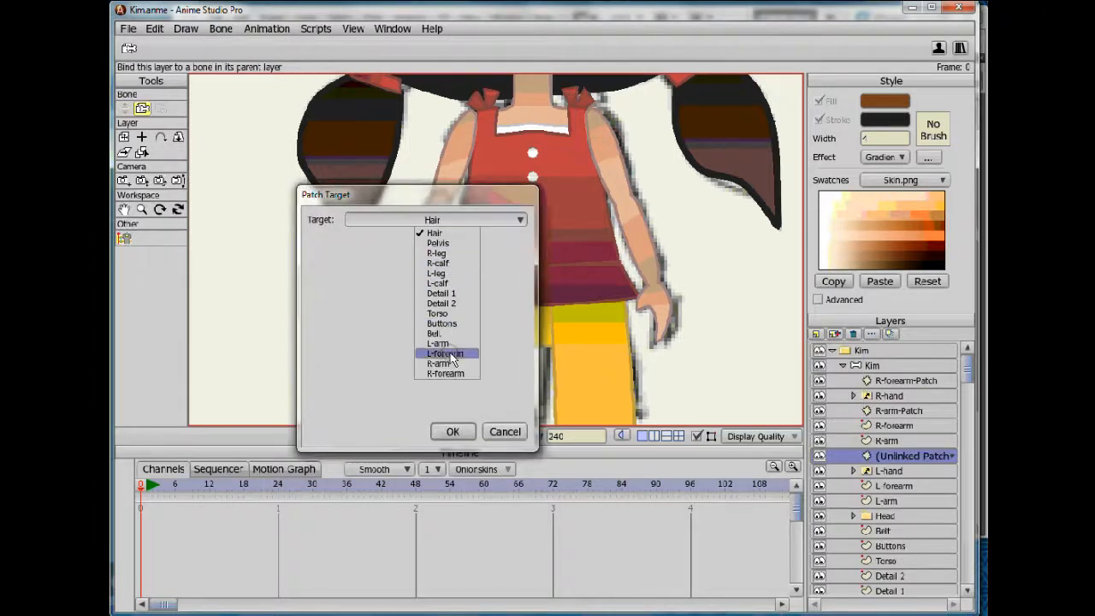
left_click(448, 354)
key("Return")
left_click(527, 212)
key("m")
left_click_drag(576, 138, 415, 289)
Add a patch layer targeting L-arm above L-forearm, move it over the elbow, and save the file.
left_click(894, 486)
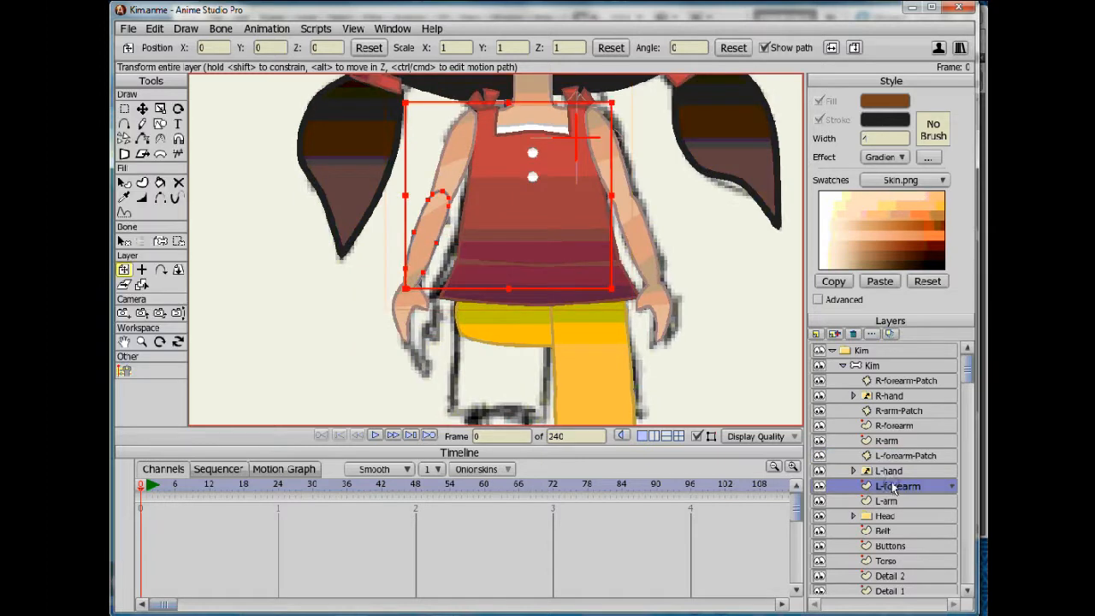
left_click(817, 334)
left_click(851, 427)
left_click(505, 220)
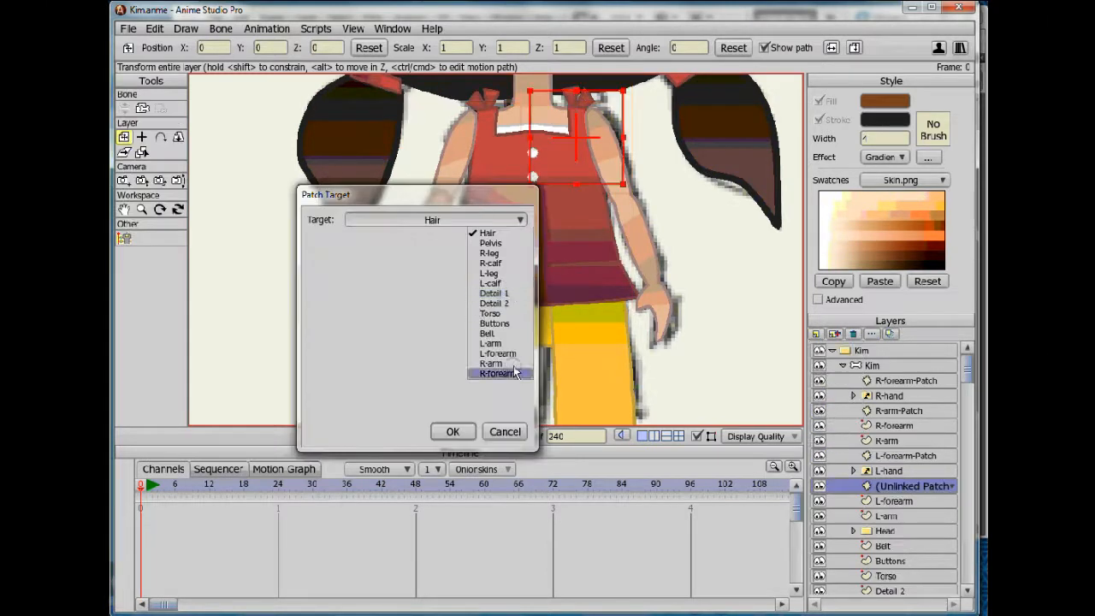
left_click(490, 344)
left_click(453, 431)
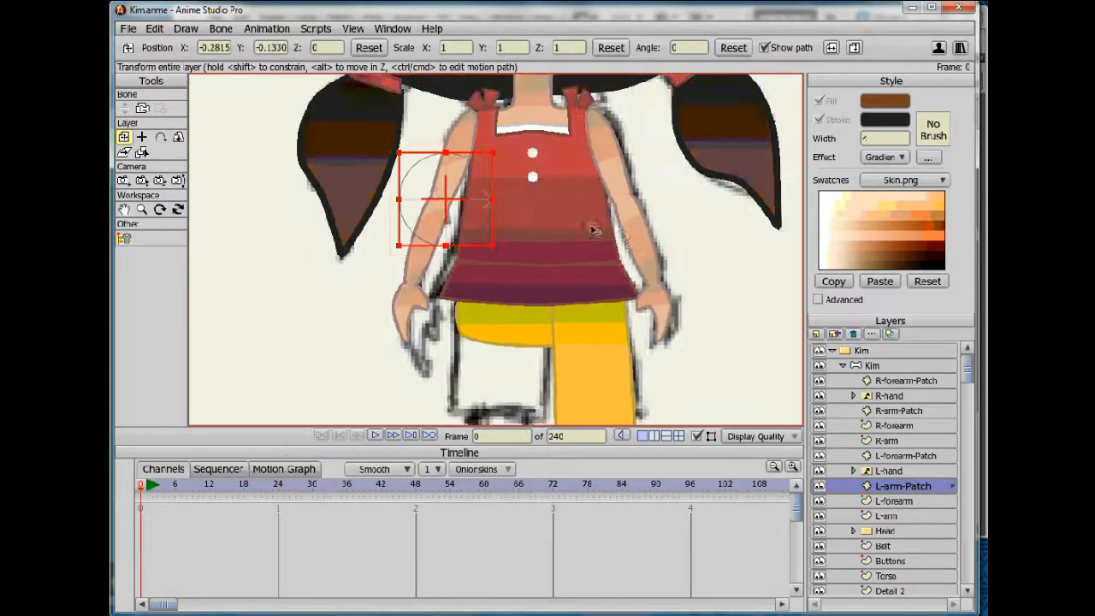
left_click(127, 31)
left_click(162, 118)
Copy the R-leg shape onto the L-leg layer and flip it horizontally.
left_click_drag(566, 346, 528, 300)
scroll(528, 300, "down", 1)
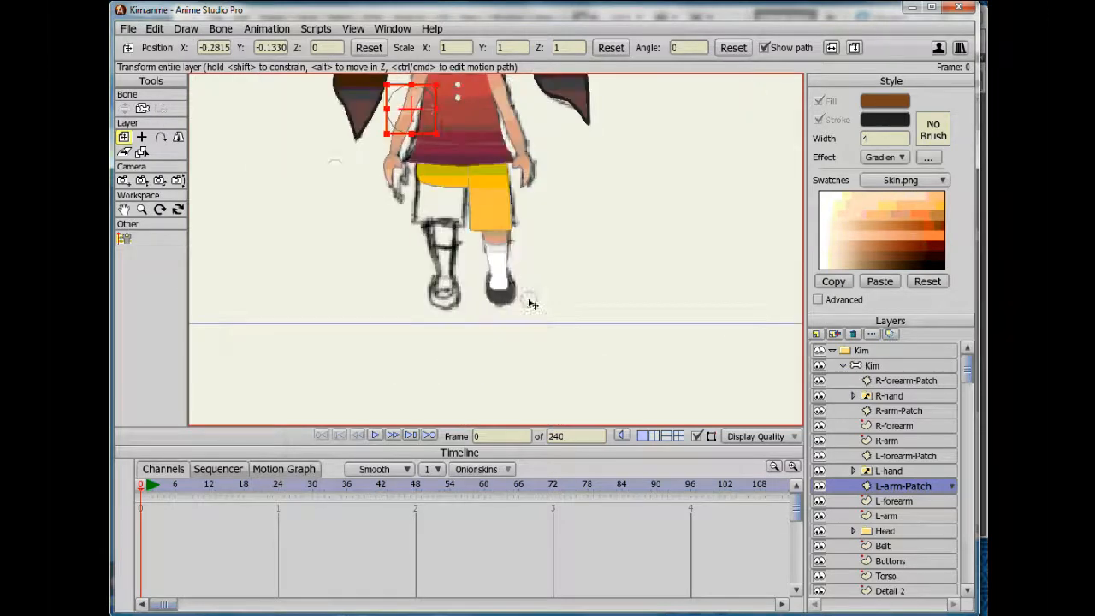
left_click(146, 149)
left_click(488, 177)
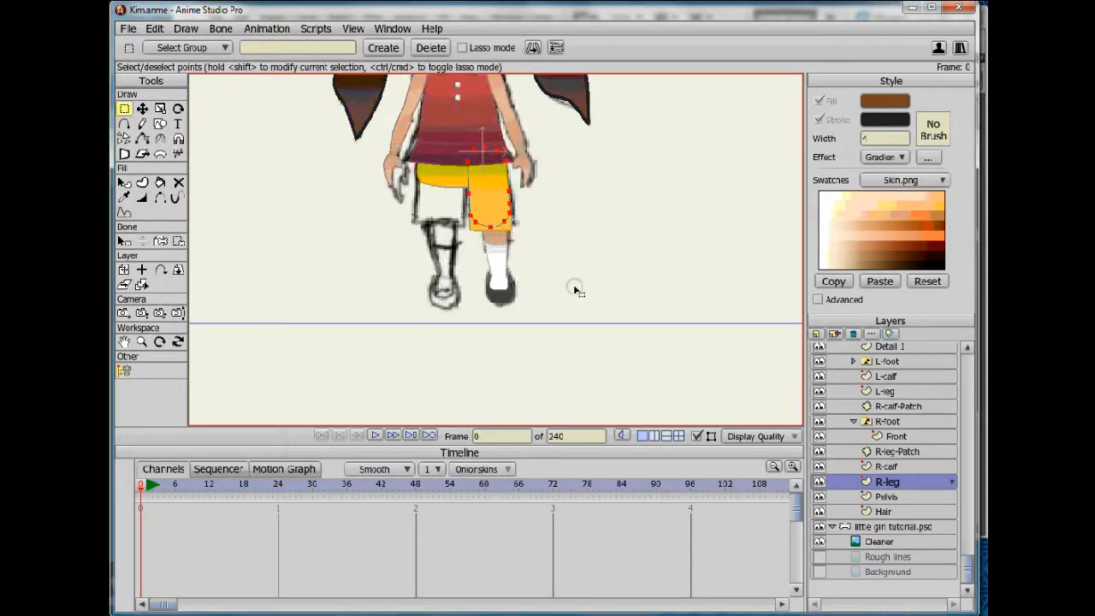
scroll(924, 516, "up", 2)
left_click(891, 460)
key("t")
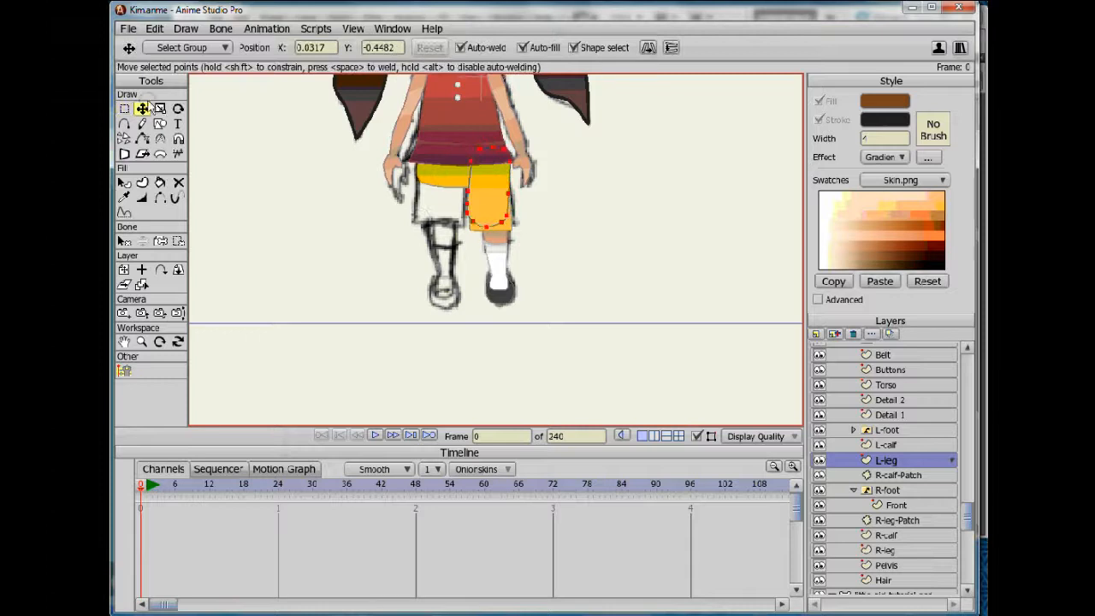
Move the copied leg over the opposite sketched pant leg and adjust its horizontal position below the shirt hem.
scroll(435, 195, "up", 4)
scroll(440, 214, "down", 1)
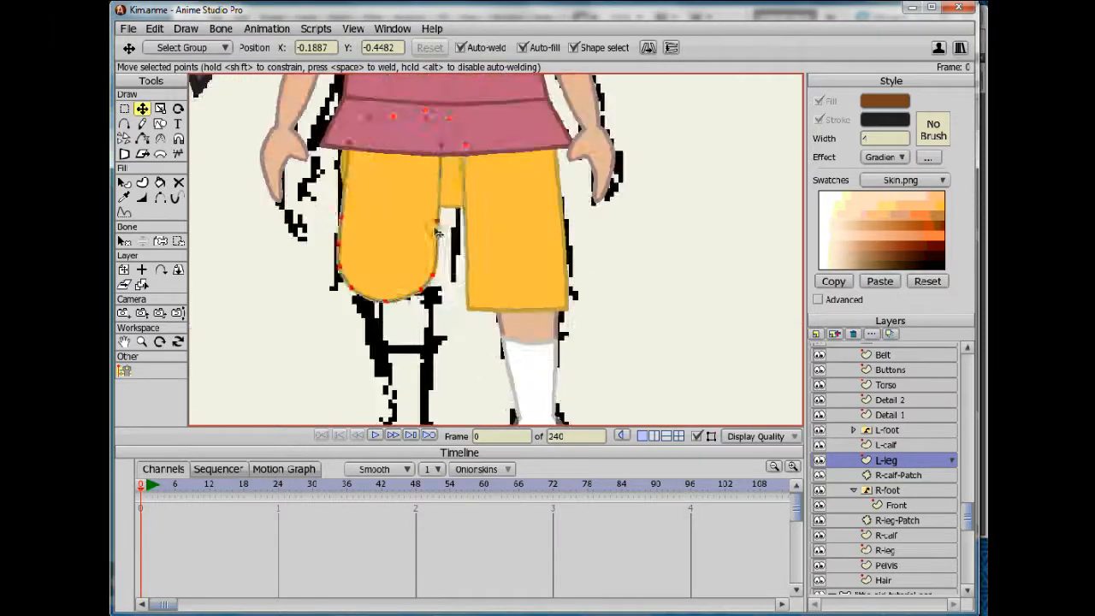
left_click_drag(444, 236, 425, 233)
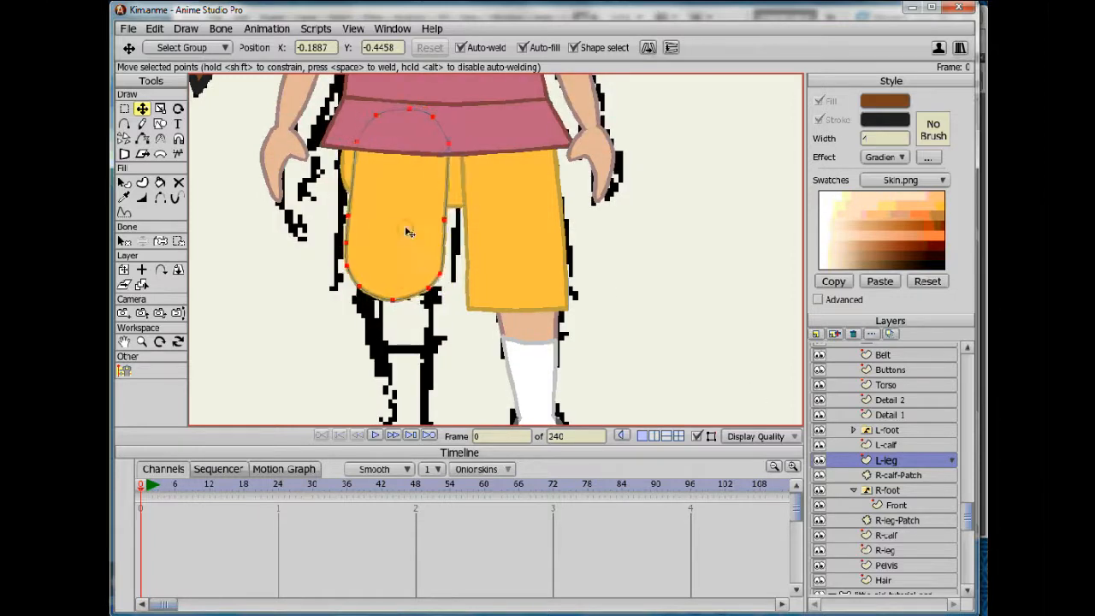
key("Right")
key("Right")
key("Right")
key("Right")
key("Right")
key("Right")
key("Right")
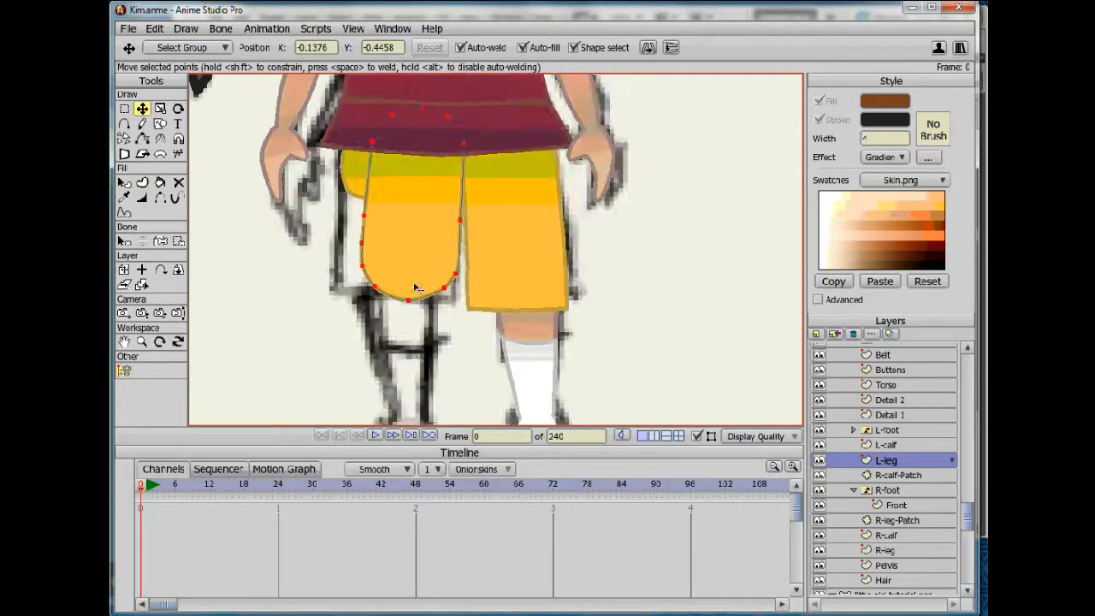
scroll(403, 211, "down", 3)
left_click_drag(449, 235, 430, 234)
key("g")
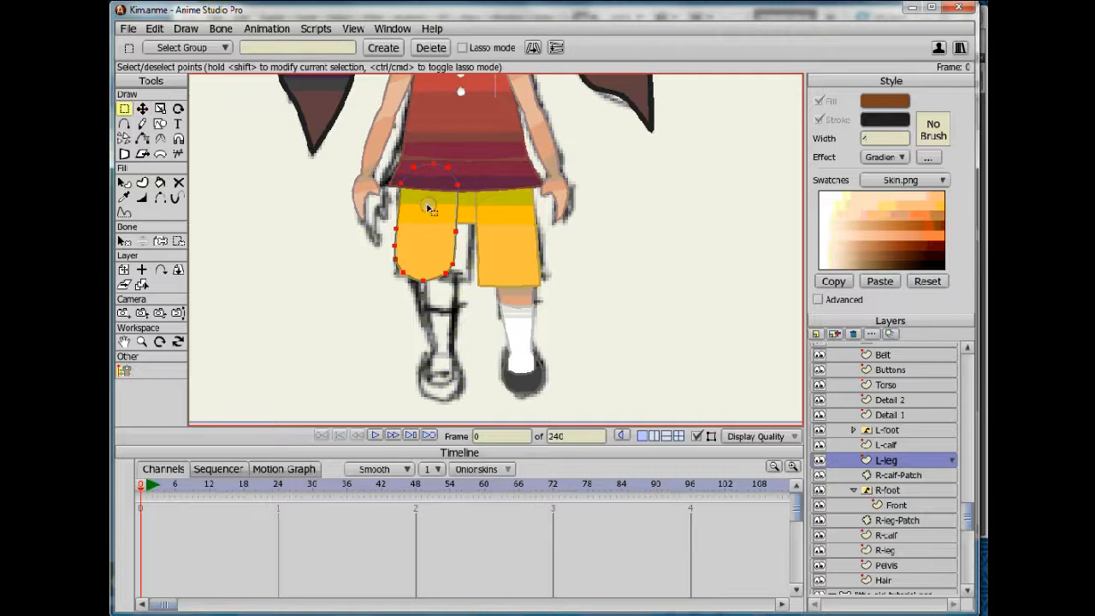
Widen the L-leg shape so its inner edge reaches closer to the middle of the pelvis.
left_click(601, 315)
left_click(770, 435)
left_click(755, 552)
left_click_drag(556, 287, 560, 325)
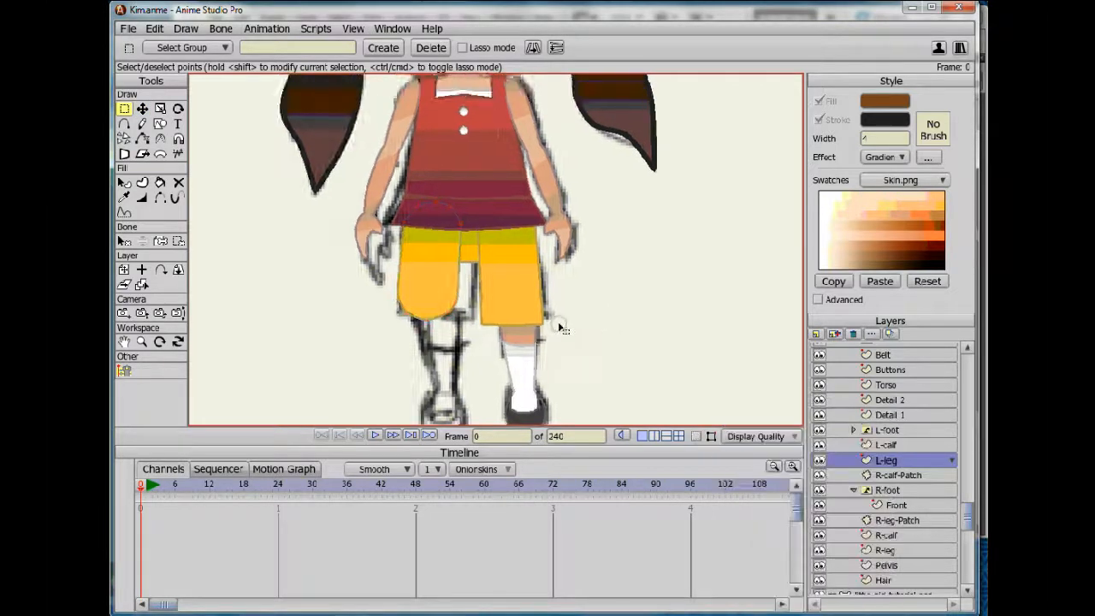
scroll(558, 308, "down", 2)
scroll(425, 241, "up", 2)
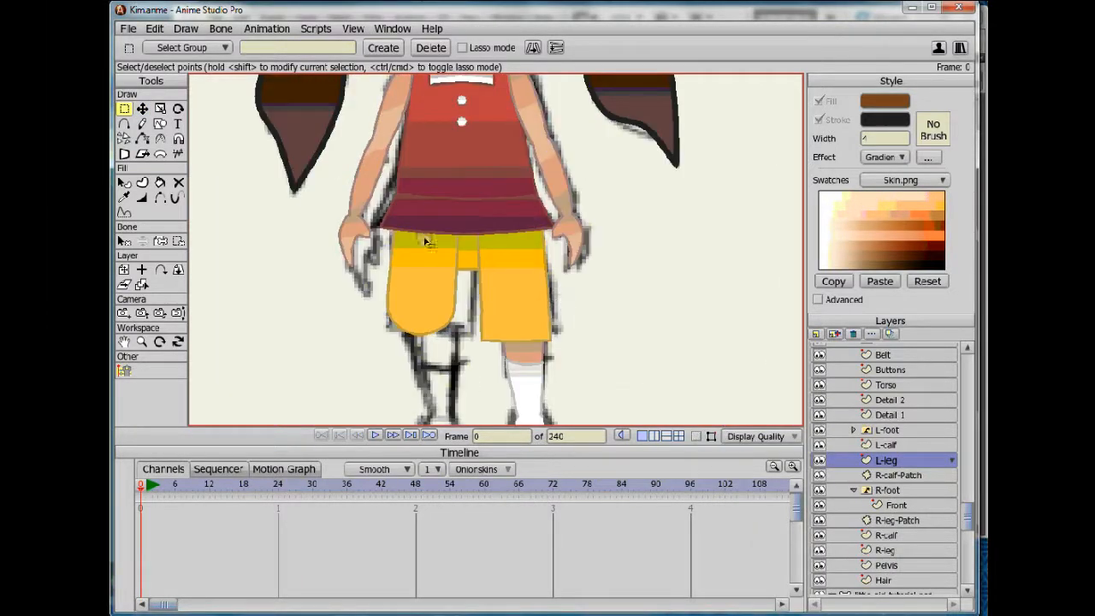
left_click(752, 436)
key("s")
left_click_drag(458, 271, 458, 271)
key("t")
Widen the R-leg shape so its inner edge meets the middle of the pelvis.
scroll(900, 462, "up", 7)
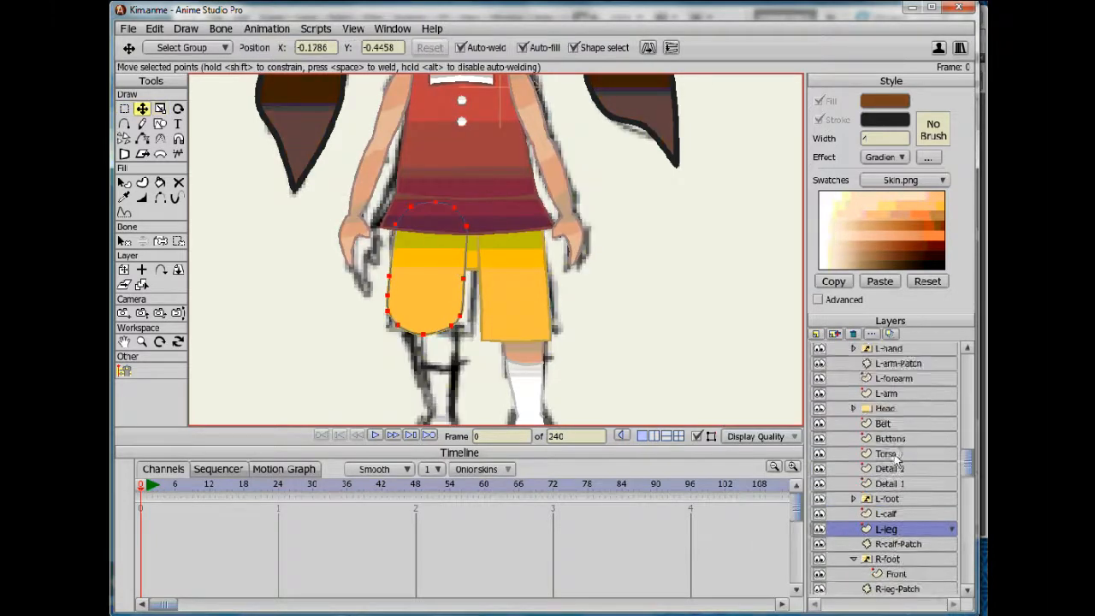
scroll(903, 439, "down", 9)
left_click(889, 483)
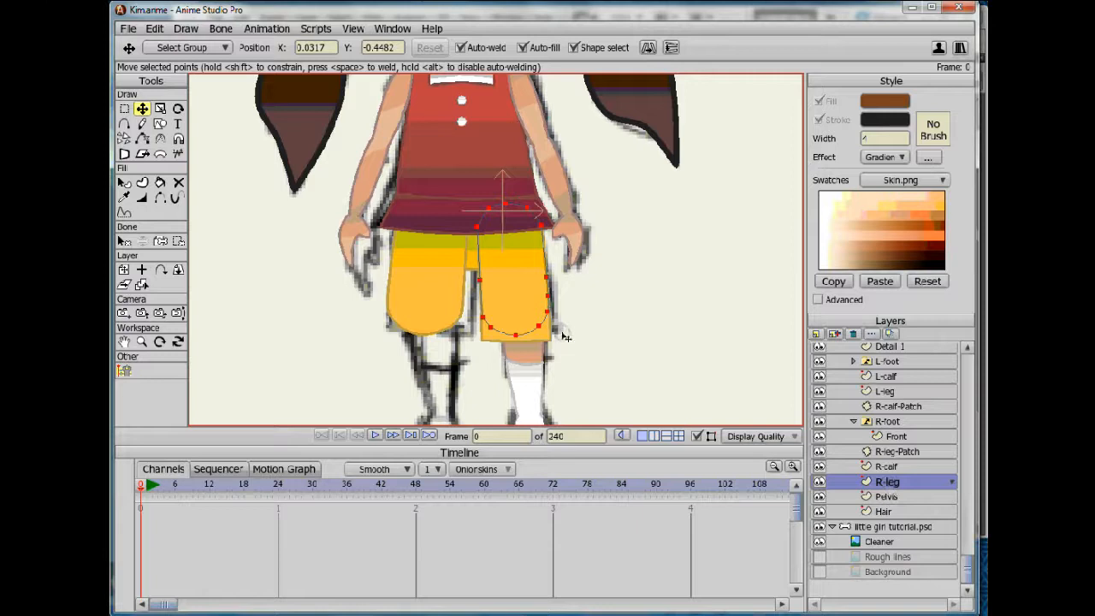
key("s")
key("t")
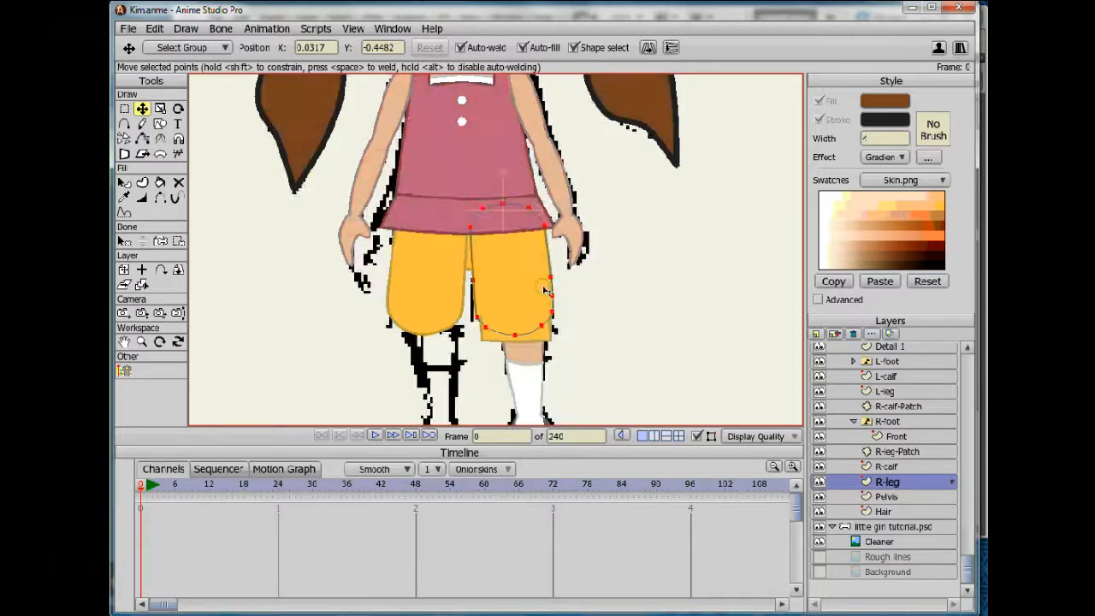
Scale the R-calf shape so its trouser cuff matches the width of the R-leg shape.
left_click(897, 467)
key("s")
left_click_drag(552, 313, 529, 349)
left_click(767, 436)
left_click(617, 348)
scroll(519, 275, "up", 4)
key("t")
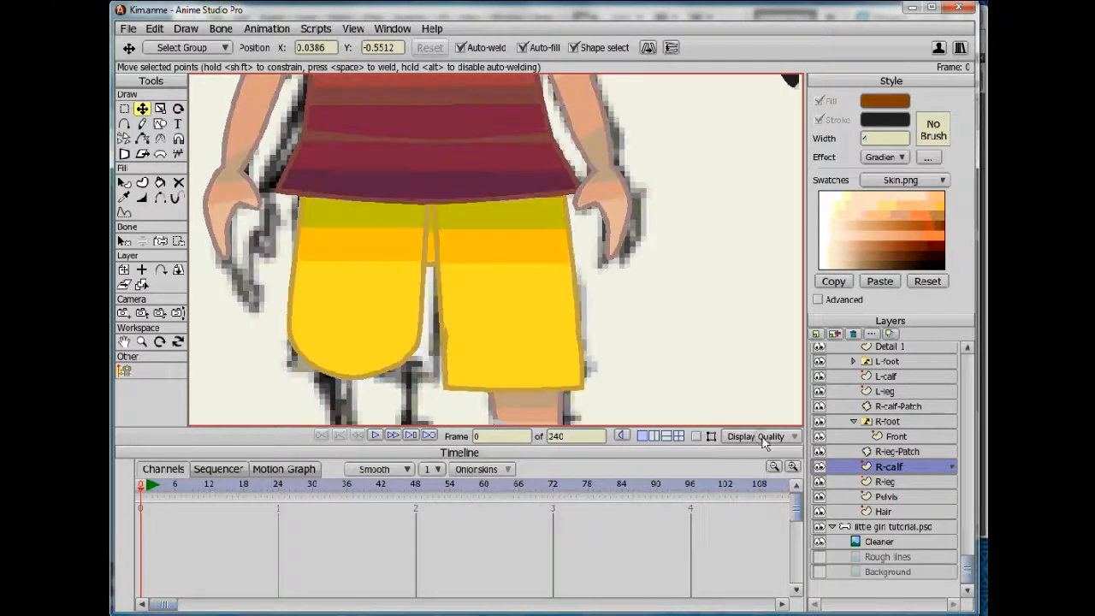
Hide the R-calf layer, raise the rounded upper points of its cuff, and fit its inner side point to the R-leg edge.
left_click(762, 442)
left_click(696, 436)
left_click_drag(450, 344, 450, 320)
scroll(450, 319, "up", 2)
key("Return")
left_click(819, 467)
key("g")
left_click_drag(409, 242, 606, 317)
key("t")
left_click_drag(528, 273, 529, 251)
left_click(441, 335)
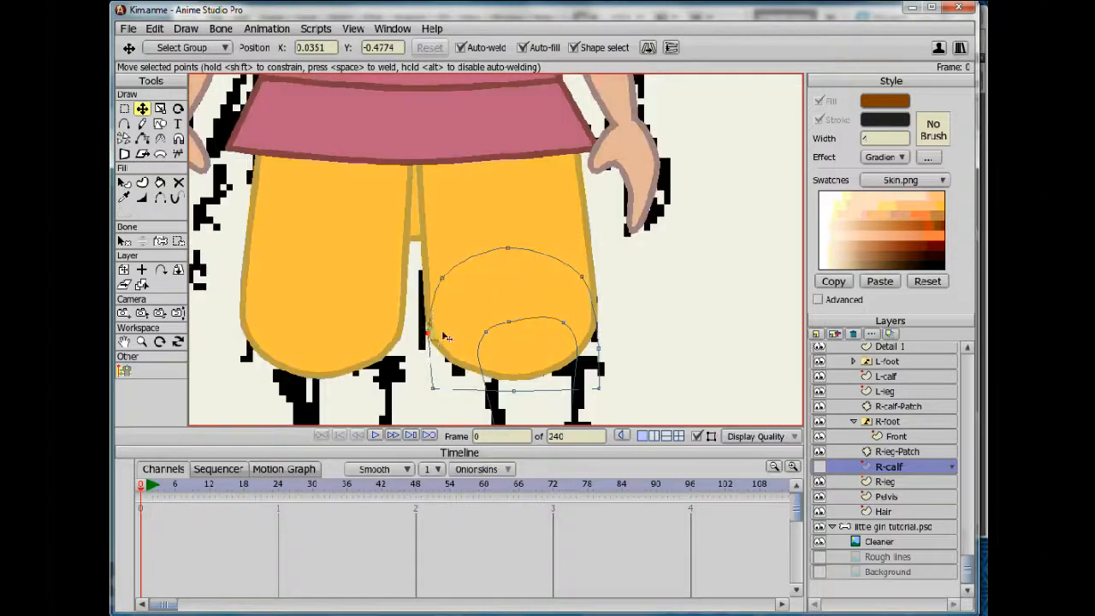
left_click(435, 329)
Move the R-leg shape's lower inner point to follow the cuff edge, checking it with R-calf shown.
left_click(866, 479)
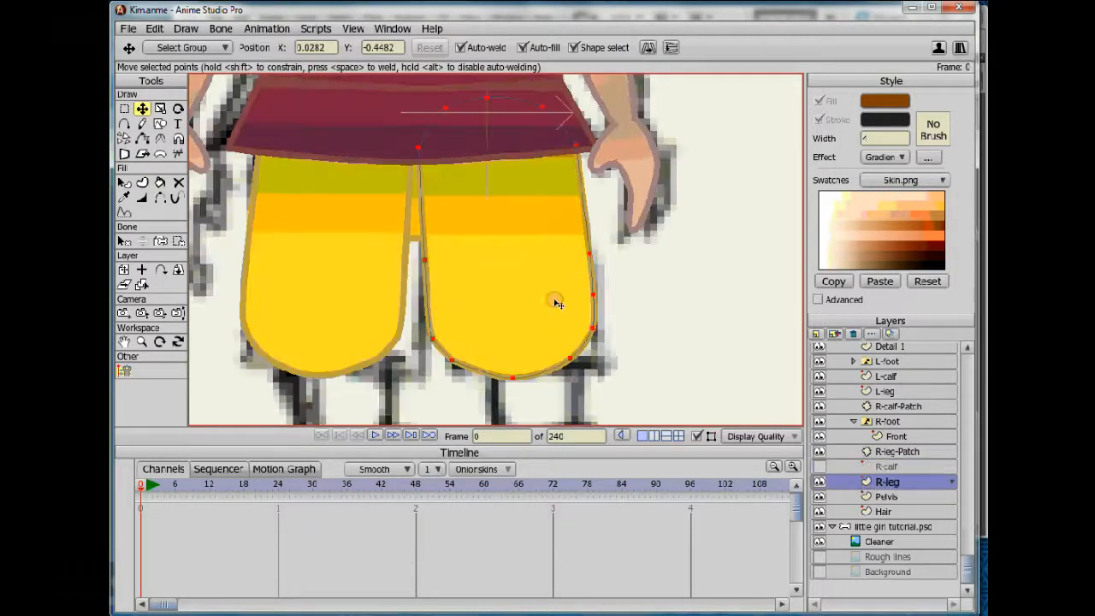
left_click(432, 332)
left_click(819, 481)
left_click(819, 467)
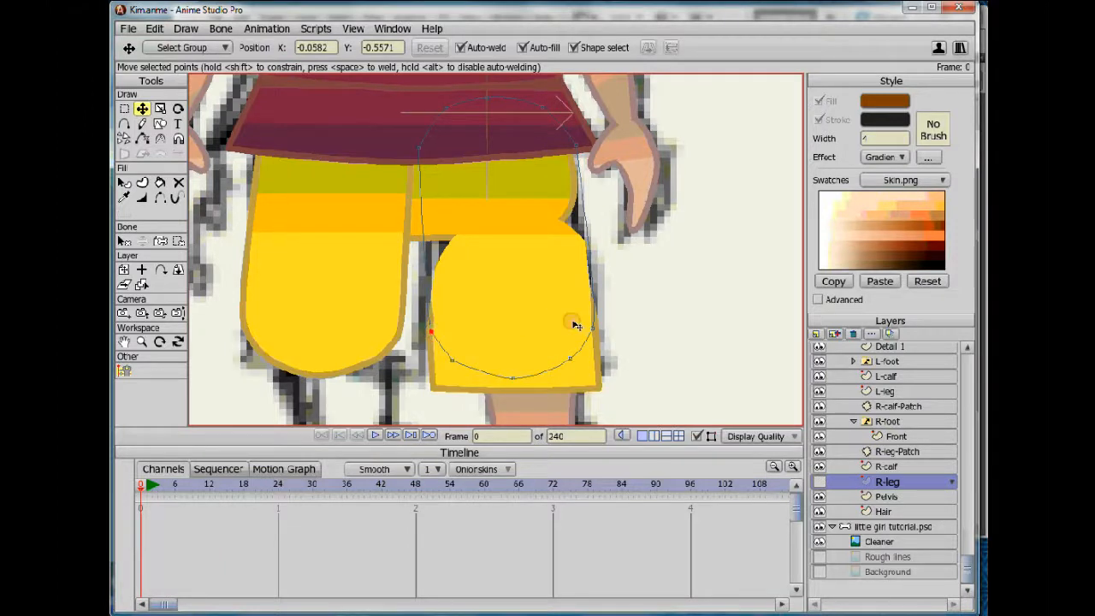
left_click(819, 482)
Refine the R-calf cuff's outer side and upper corner points so they sit within the R-leg outline.
left_click(911, 468)
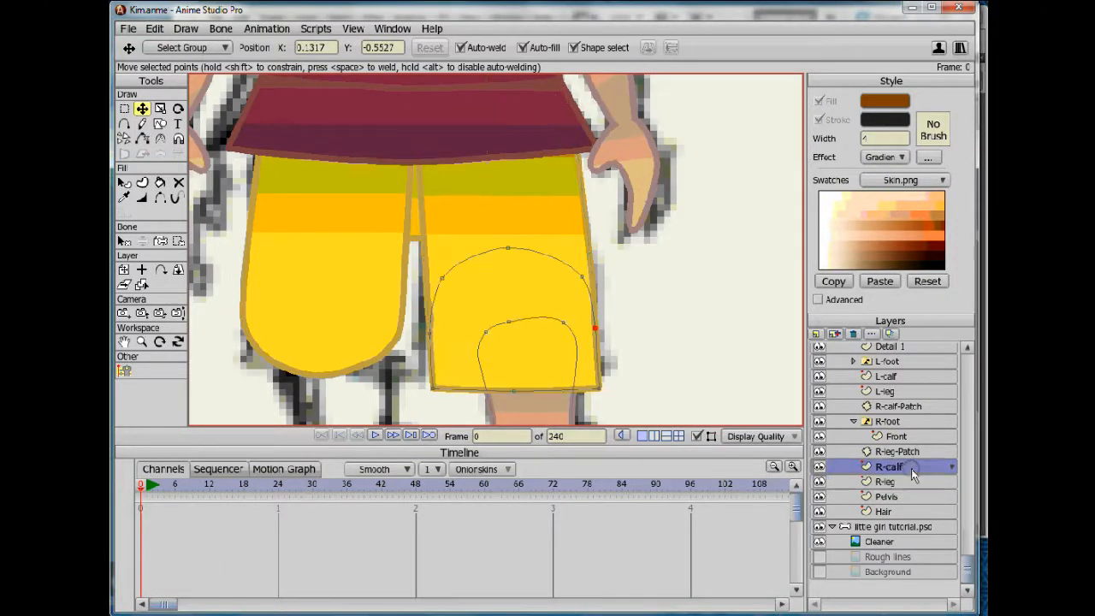
left_click(818, 467)
left_click(819, 467)
left_click(819, 468)
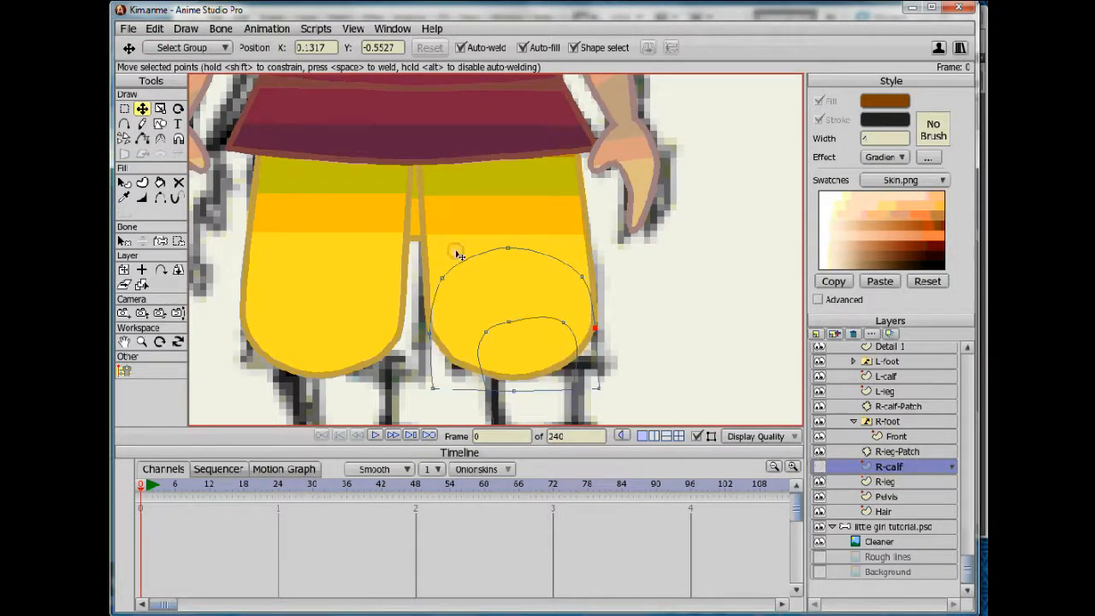
left_click_drag(442, 278, 445, 281)
left_click_drag(582, 277, 580, 281)
Adjust the R-leg shape's side and bottom points to smooth its rounded lower end inside the cuff.
left_click(886, 482)
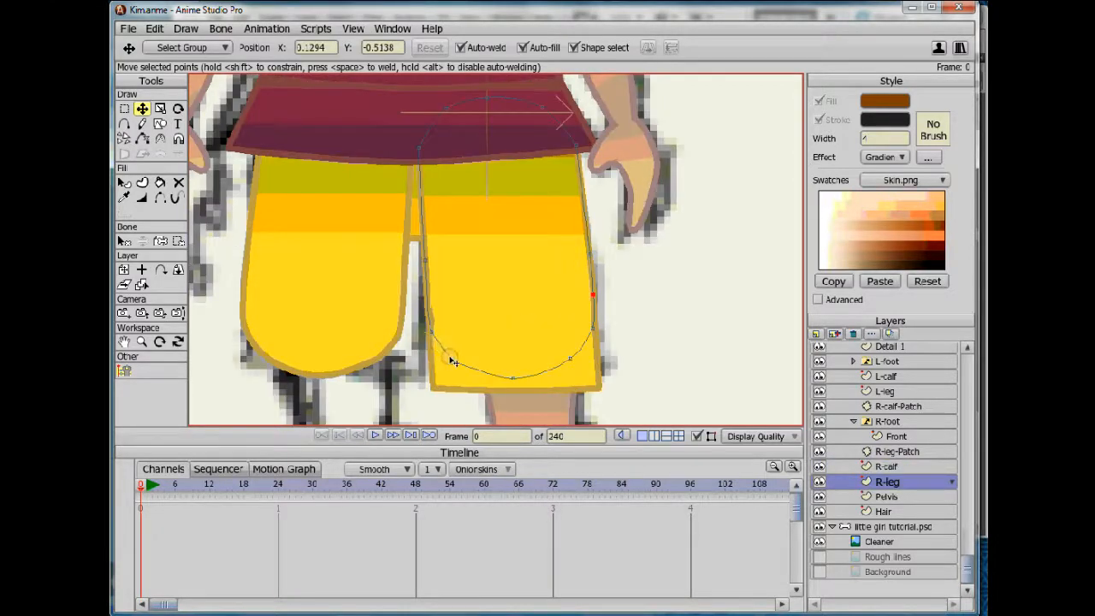
left_click(451, 361)
left_click_drag(514, 378, 516, 382)
scroll(714, 420, "down", 1)
left_click(697, 435)
scroll(739, 394, "down", 3)
scroll(726, 347, "down", 5)
scroll(561, 331, "up", 5)
left_click(746, 438)
scroll(575, 400, "up", 1)
left_click(697, 435)
Shift the lower leg and sock of R-calf slightly inward beneath the trouser cuff.
key("g")
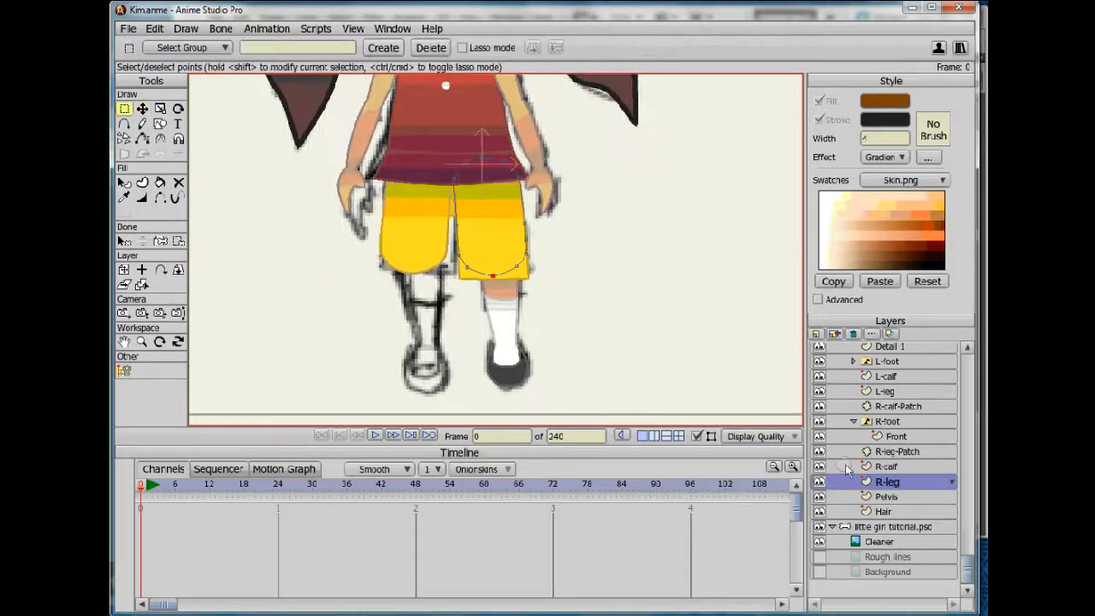
left_click(846, 466)
key("t")
left_click_drag(524, 338, 518, 338)
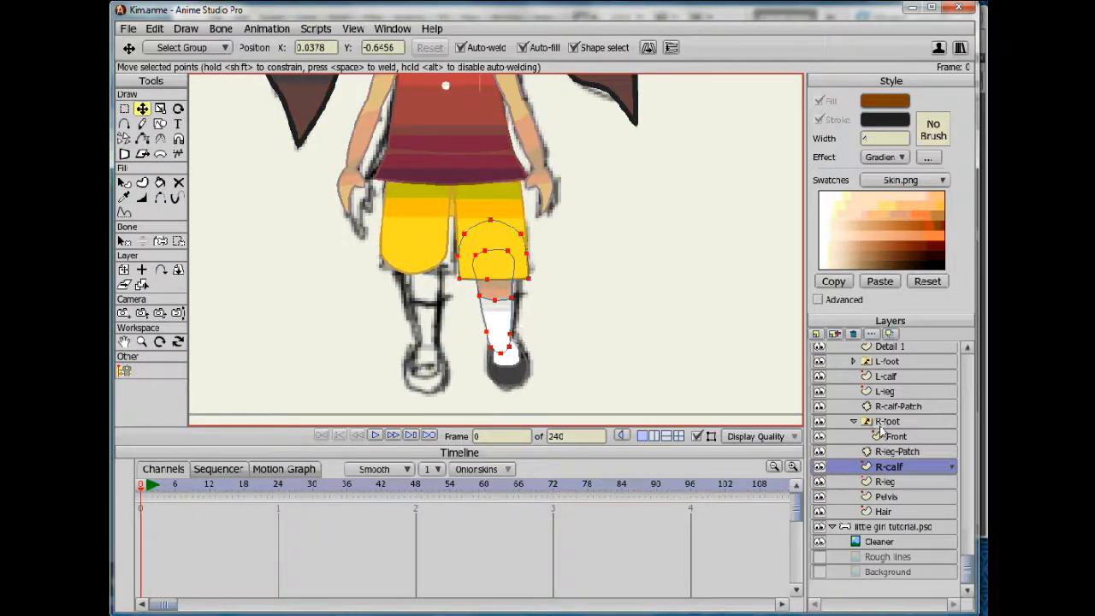
Copy the R-calf shape onto the L-calf layer, flip it horizontally, and move it under the opposite trouser leg.
scroll(882, 432, "up", 1)
left_click(887, 399)
left_click_drag(417, 316, 425, 319)
left_click_drag(698, 375, 721, 385)
scroll(392, 335, "up", 2)
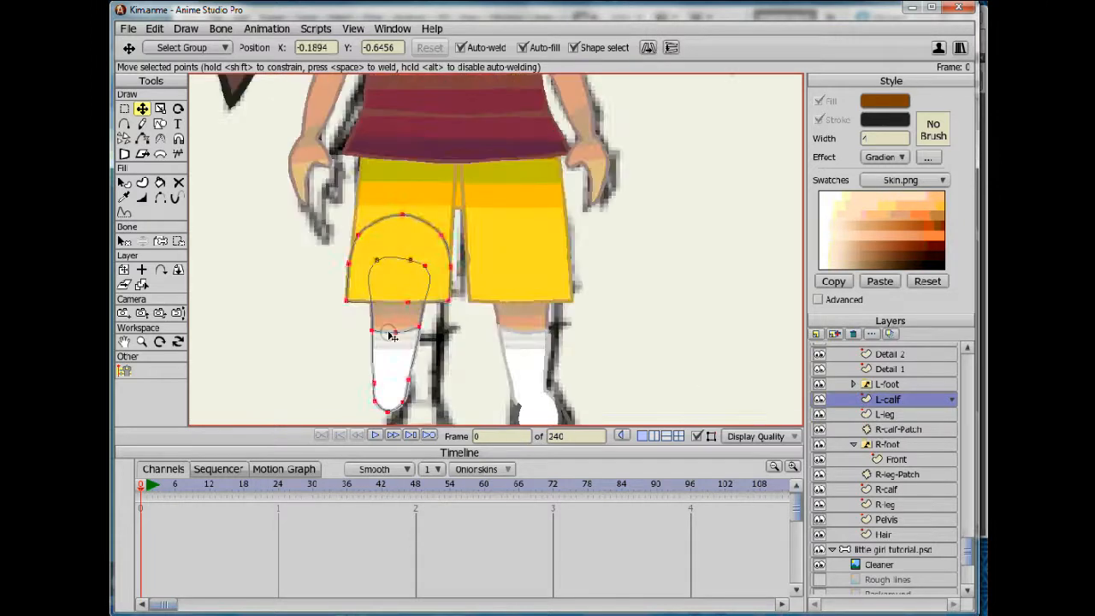
scroll(392, 335, "down", 2)
key("Return")
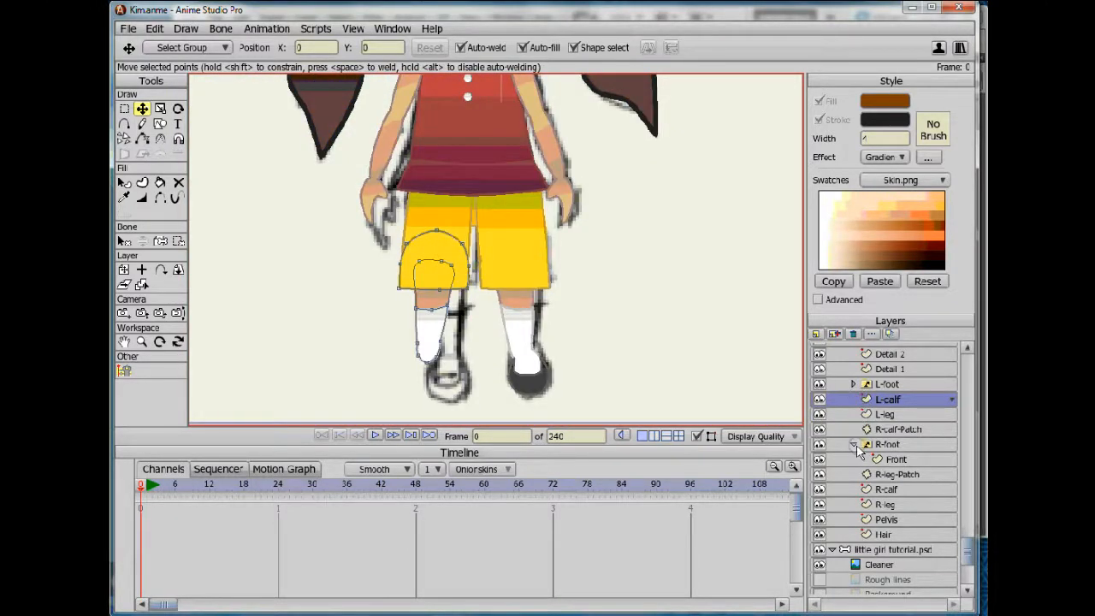
Move the R-foot's Front shoe shape inward so it lines up with the sock.
left_click(890, 459)
scroll(551, 360, "up", 2)
left_click_drag(540, 332, 527, 329)
Create a vector layer named Front and place it inside the L-foot switch layer.
left_click(815, 334)
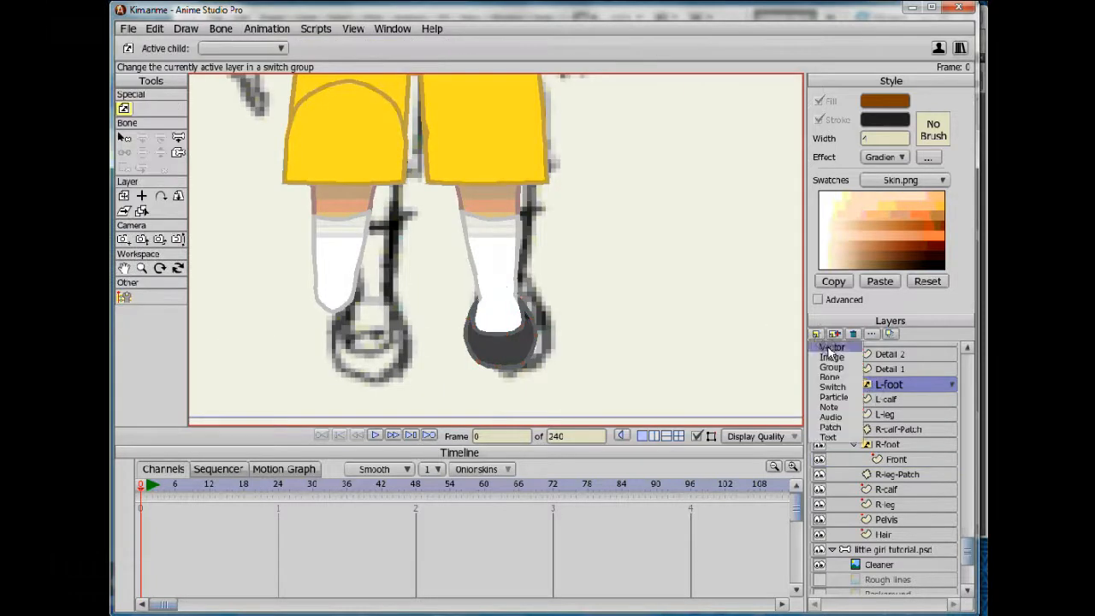
left_click(828, 346)
type("Fro")
key("Return")
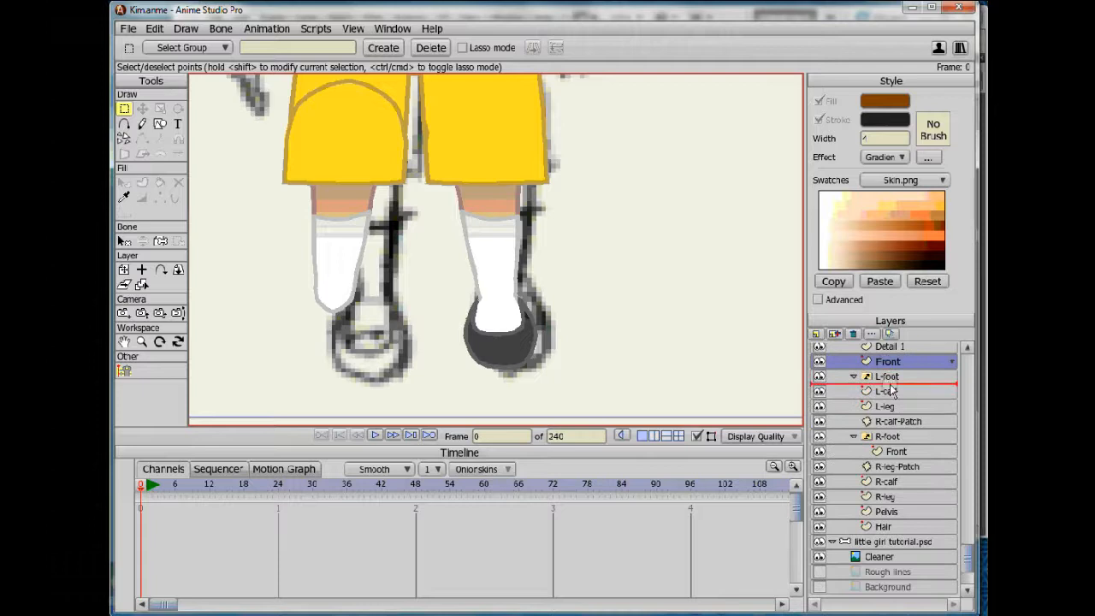
left_click_drag(893, 390, 893, 387)
Copy the R-foot shoe into L-foot's Front layer, flip it horizontally, move it under the other sock, and collapse both foot groups.
left_click(897, 452)
key("ctrl+a")
key("ctrl+c")
left_click(899, 376)
key("ctrl+v")
left_click(650, 49)
scroll(599, 257, "down", 2)
left_click(756, 436)
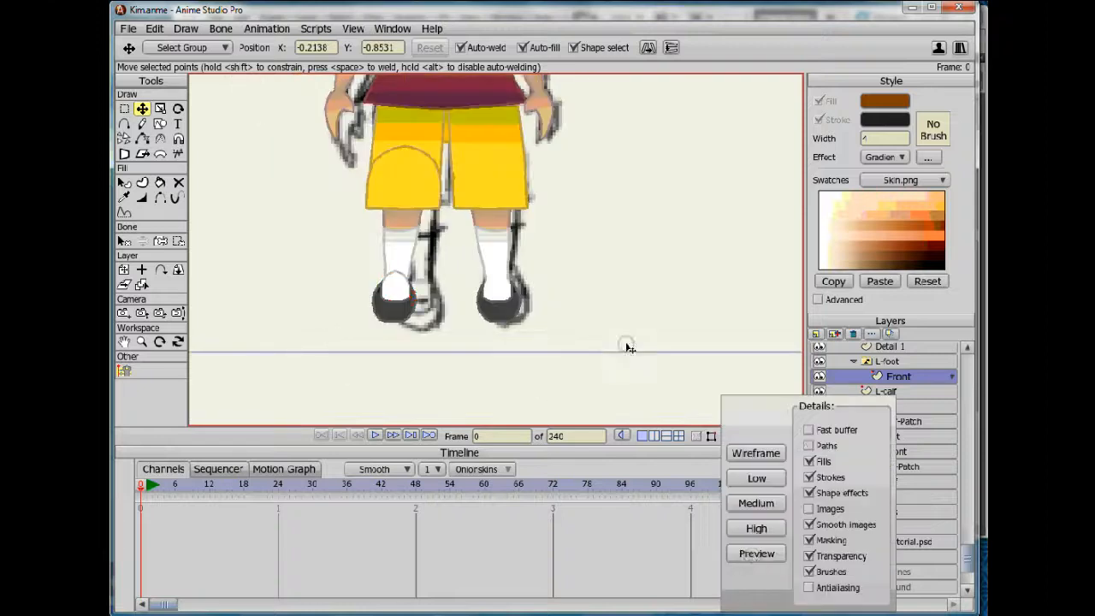
scroll(626, 345, "down", 3)
left_click(854, 361)
left_click(854, 421)
Add a patch layer targeting L-calf above L-foot and move it over the ankle.
scroll(854, 417, "up", 1)
left_click(887, 399)
left_click(816, 335)
left_click(843, 428)
left_click(436, 220)
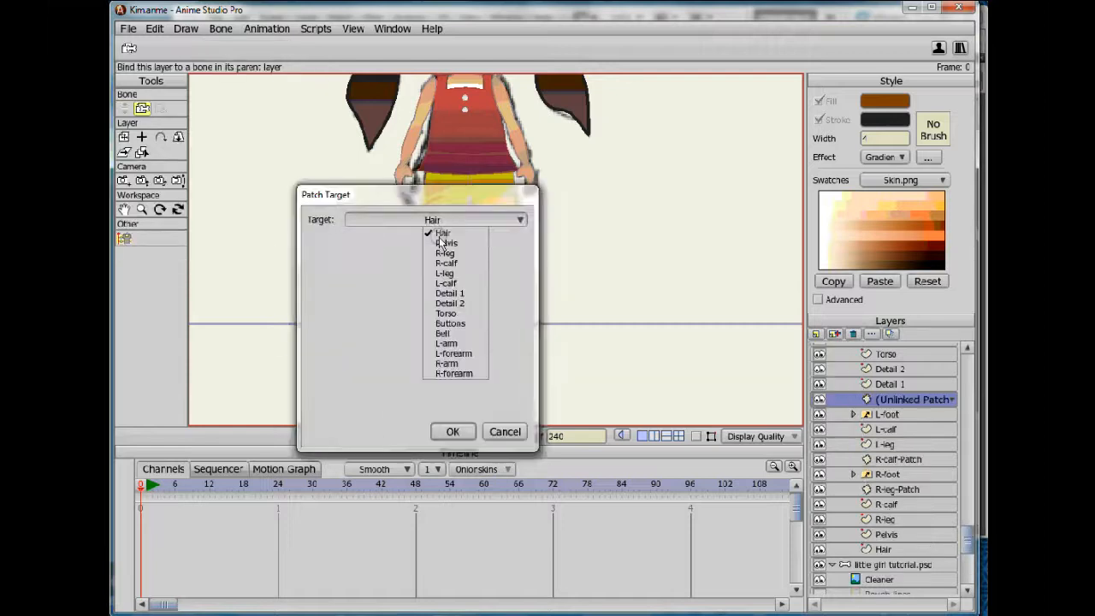
left_click(462, 283)
left_click(453, 431)
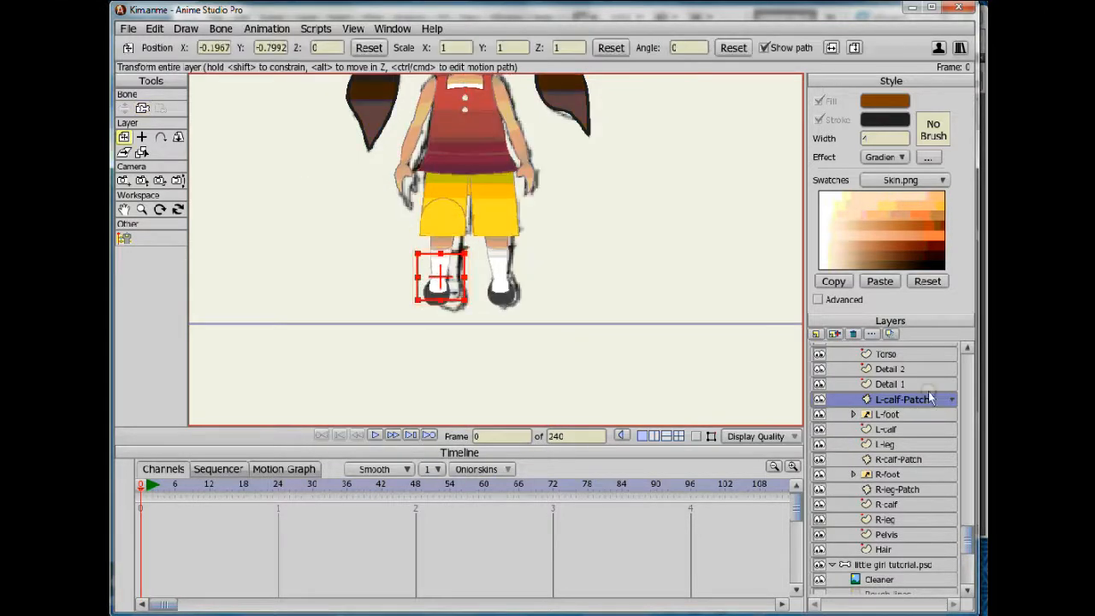
Add a patch layer targeting L-leg above L-calf, place it over the trouser leg, and scale it to 1.2139.
left_click(886, 429)
left_click(817, 334)
left_click(843, 427)
left_click(458, 221)
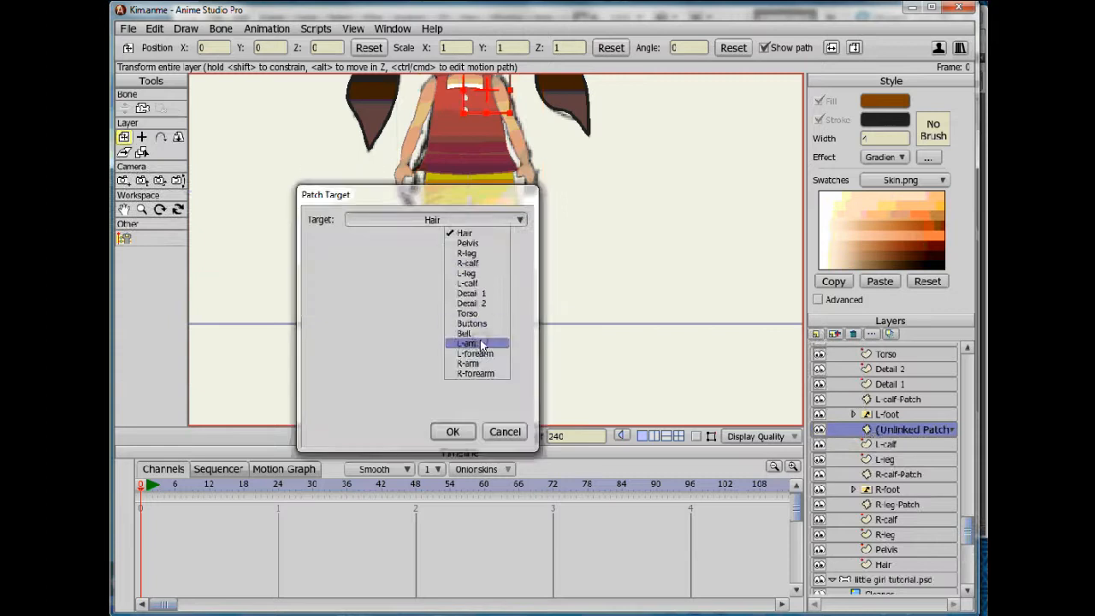
left_click(466, 273)
left_click(453, 431)
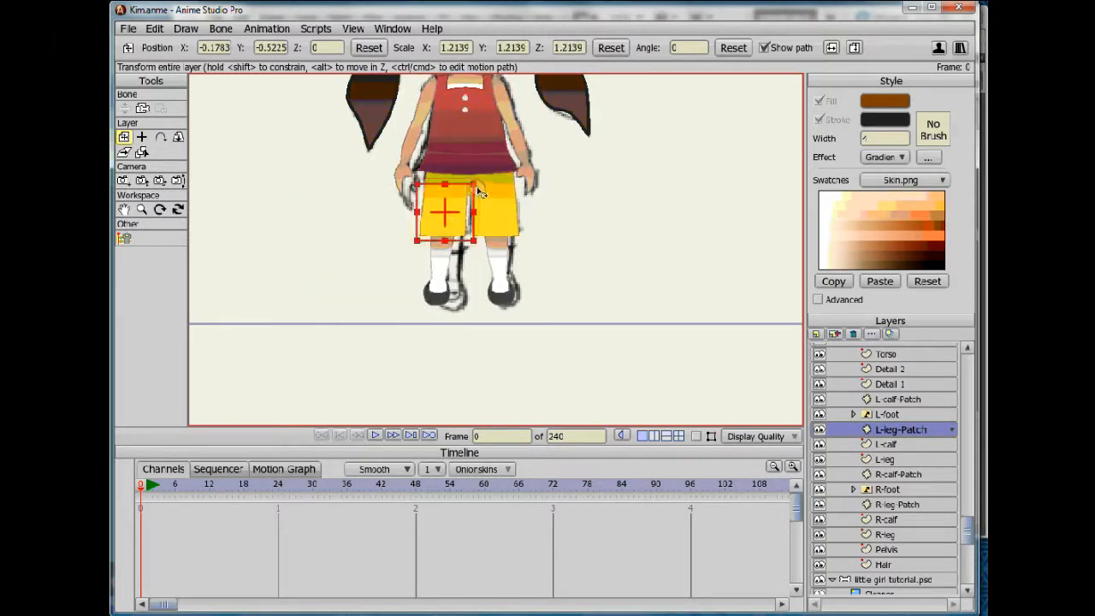
Scale the R-leg-Patch layer to 1.1268 and center it over its trouser leg.
scroll(911, 407, "down", 2)
left_click(899, 459)
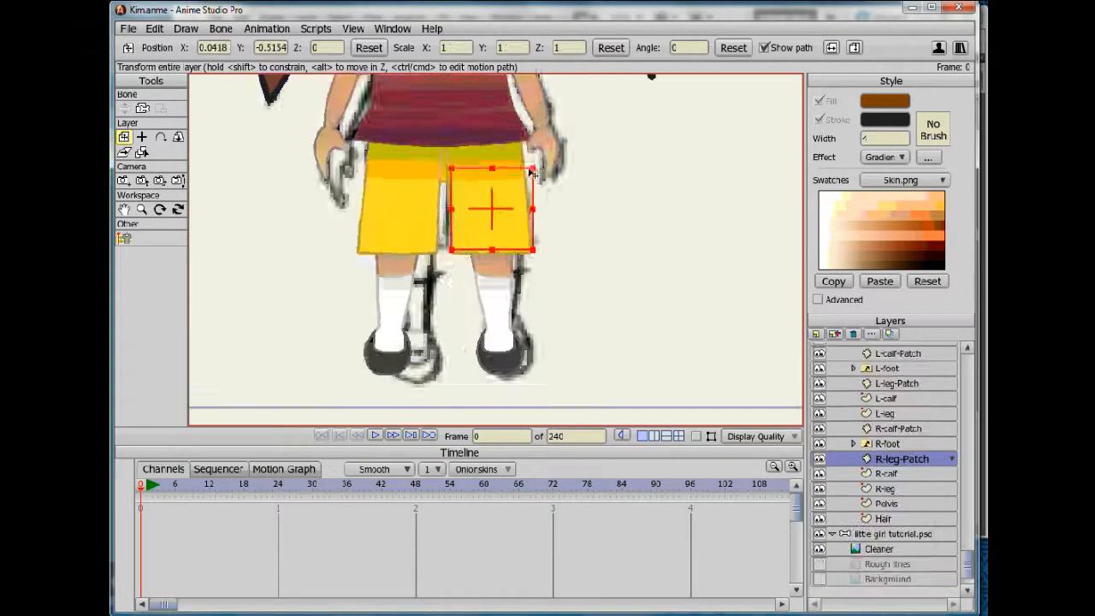
left_click(785, 437)
left_click(755, 555)
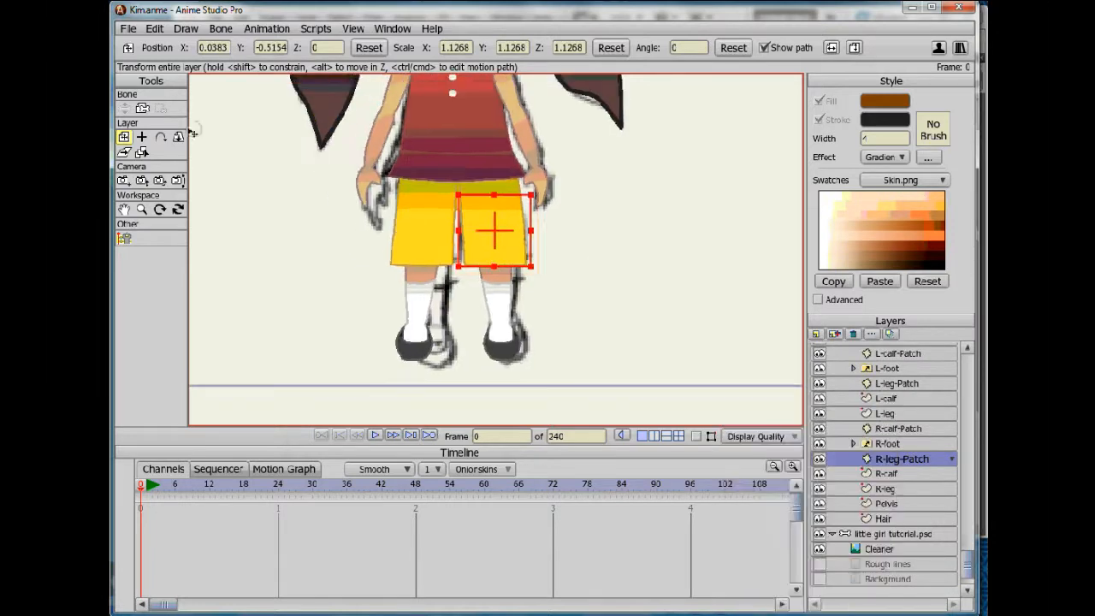
left_click(124, 209)
scroll(508, 289, "down", 3)
scroll(523, 271, "up", 5)
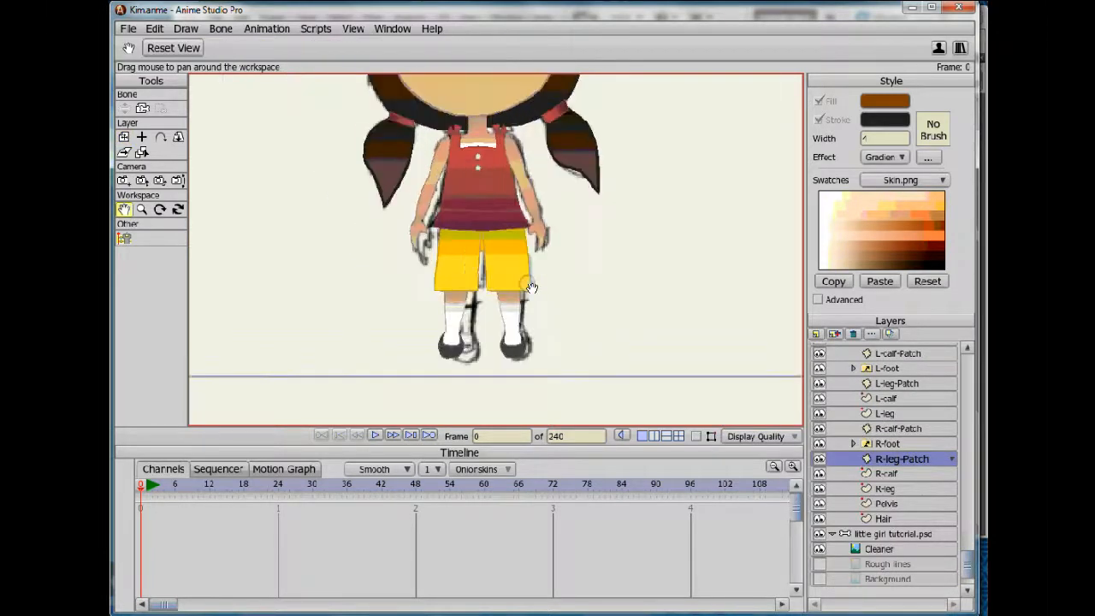
scroll(891, 435, "up", 2)
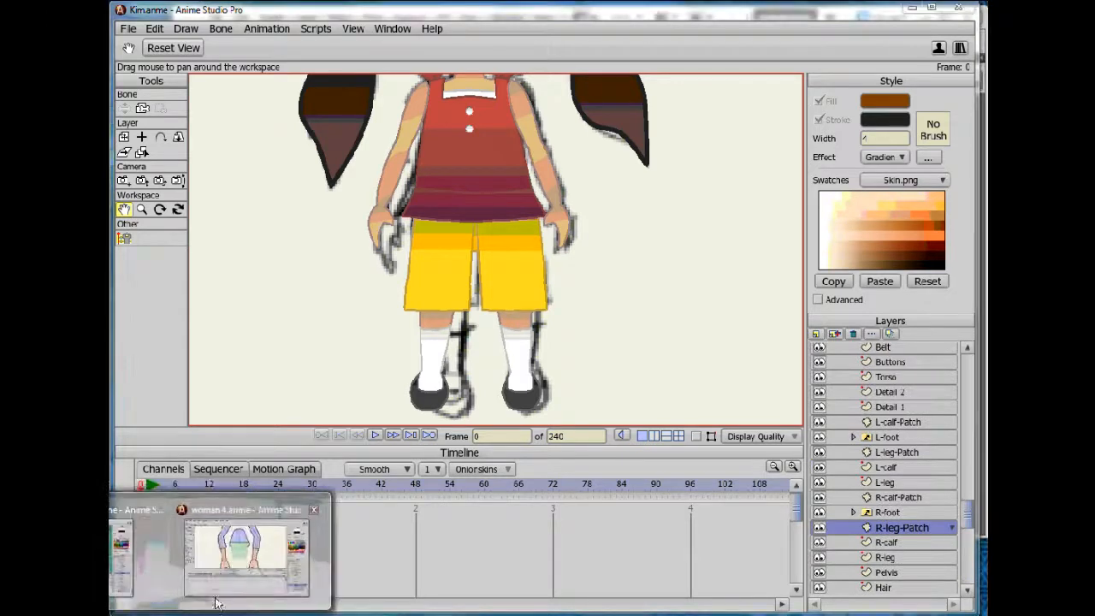
Switch to the woman example project, examine how its thigh and pelvis patches are layered, and return to Kim.anme.
left_click(215, 599)
left_click_drag(362, 49, 251, 23)
left_click_drag(484, 515, 485, 468)
scroll(488, 468, "up", 1)
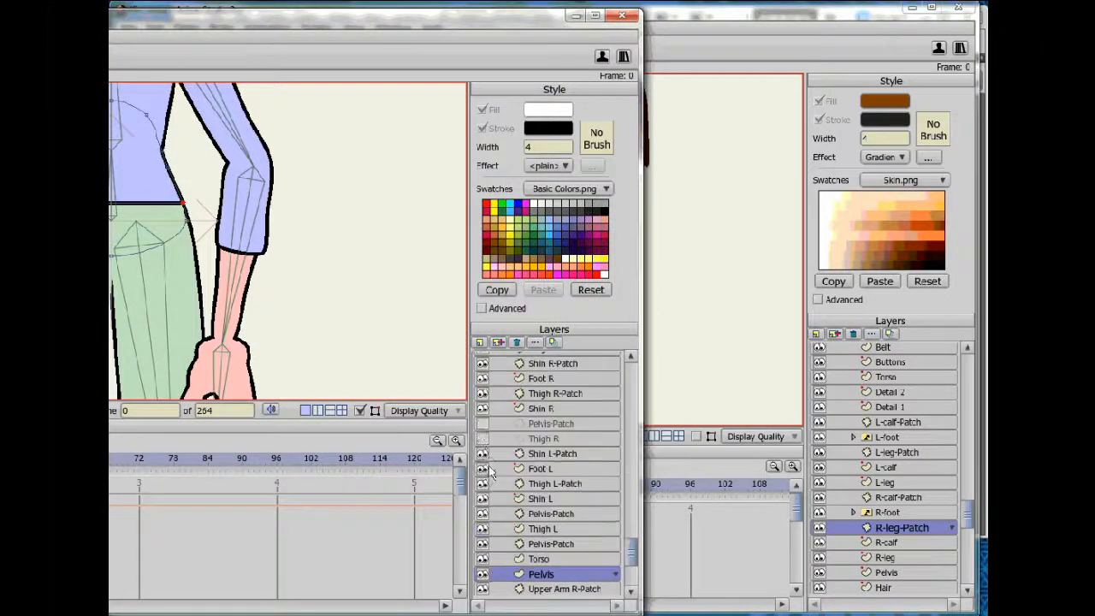
scroll(487, 419, "up", 1)
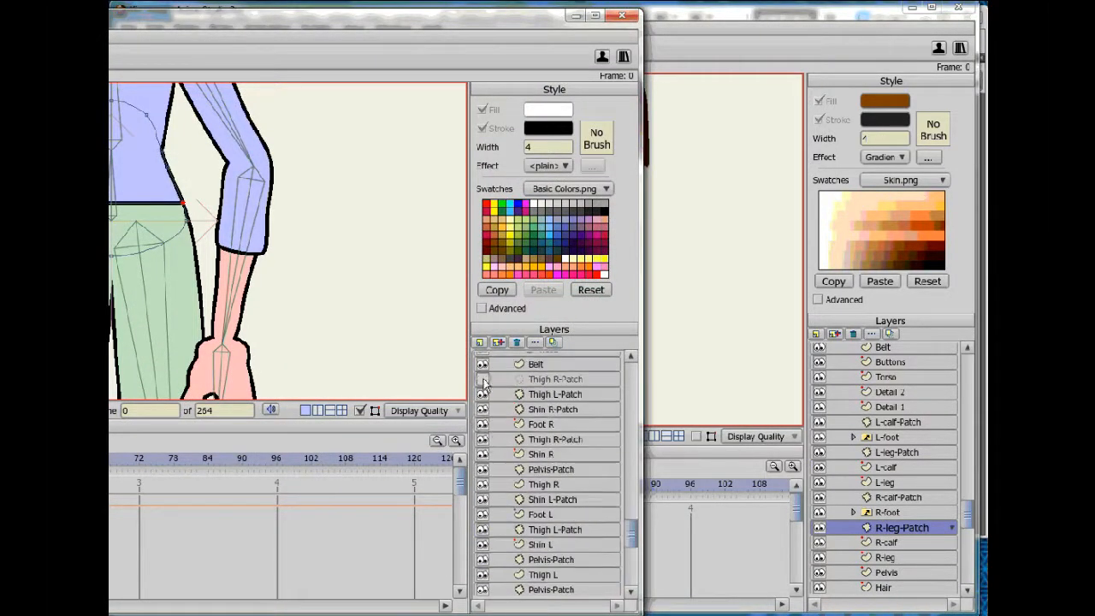
left_click(484, 380)
left_click(528, 394)
left_click(537, 380)
left_click(579, 16)
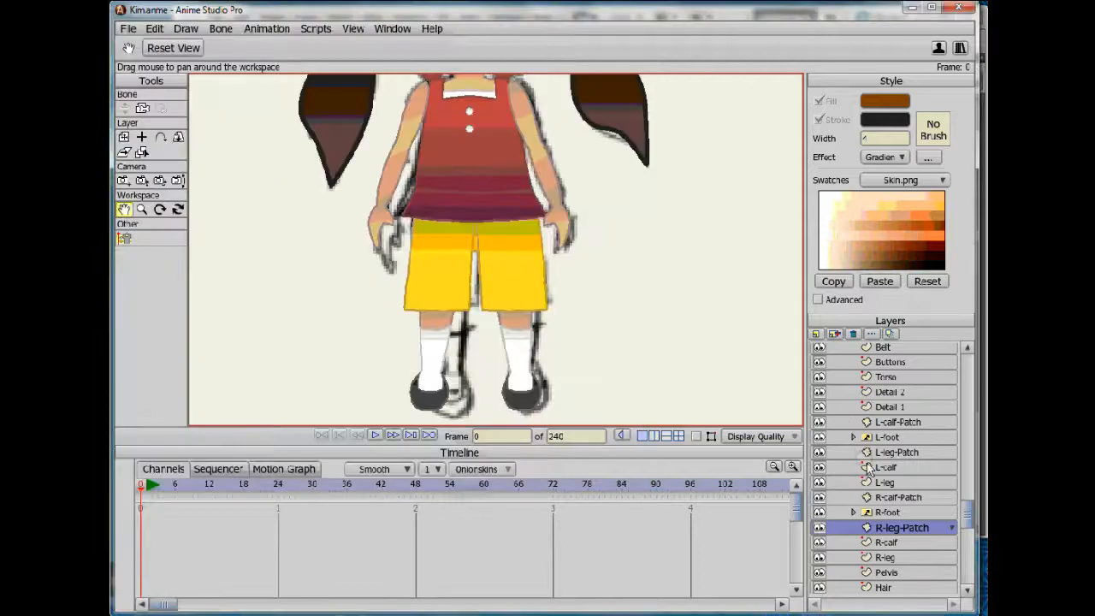
left_click(898, 421)
left_click(817, 333)
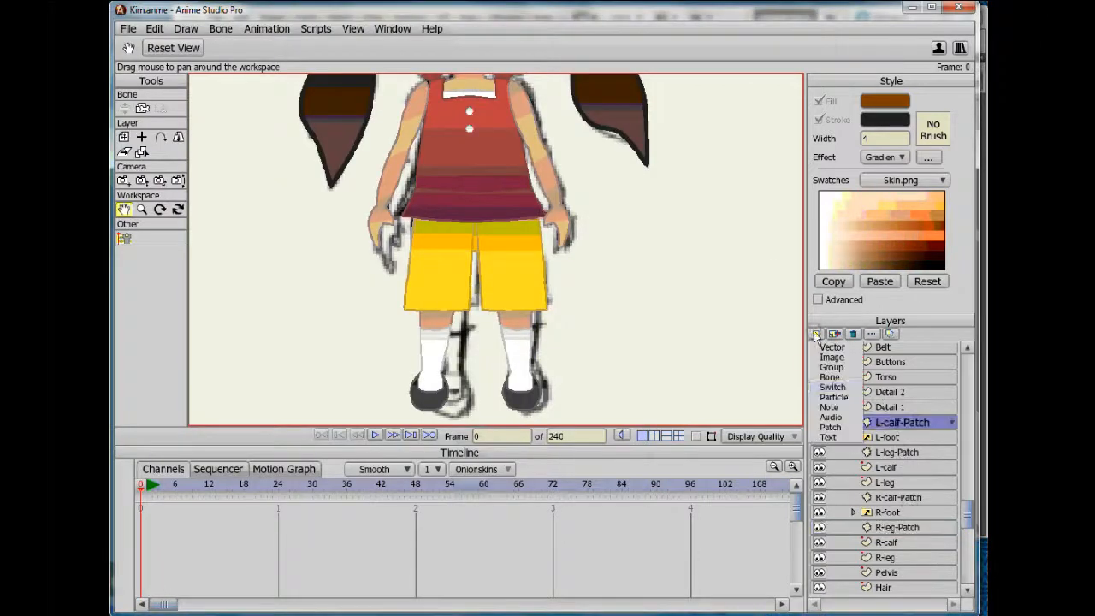
left_click(834, 437)
left_click(485, 221)
left_click(503, 283)
left_click(452, 431)
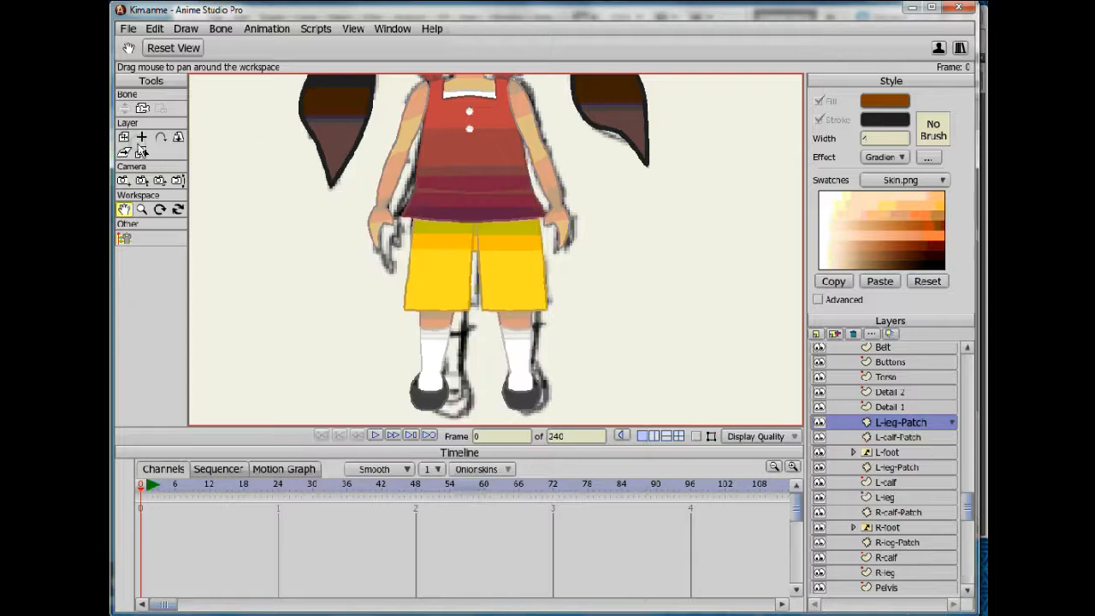
left_click_drag(479, 235, 490, 269)
left_click(853, 334)
Add a patch layer targeting Pelvis above L-calf-Patch, move it over the shorts, and save the file.
left_click(817, 333)
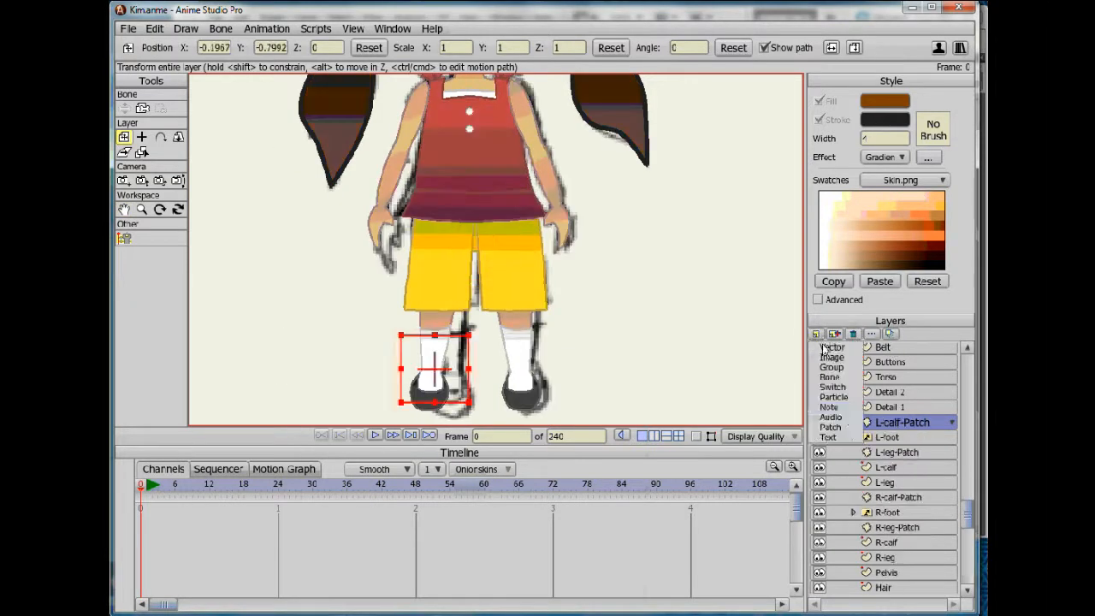
left_click(830, 427)
left_click(470, 221)
left_click(470, 229)
left_click(454, 435)
left_click_drag(500, 112, 445, 299)
scroll(556, 289, "down", 2)
scroll(555, 288, "up", 3)
left_click(127, 29)
left_click(170, 129)
Select the Kim bone layer that contains all the body parts.
left_click(125, 209)
scroll(517, 342, "down", 3)
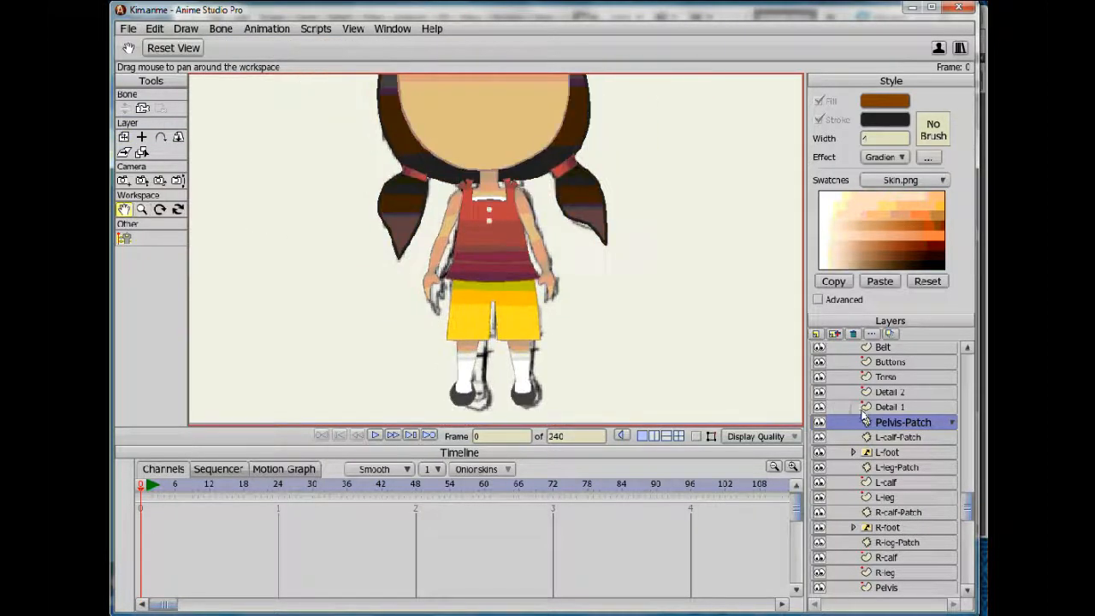
scroll(892, 362, "up", 5)
left_click(891, 365)
left_click_drag(505, 350, 507, 355)
scroll(579, 372, "down", 3)
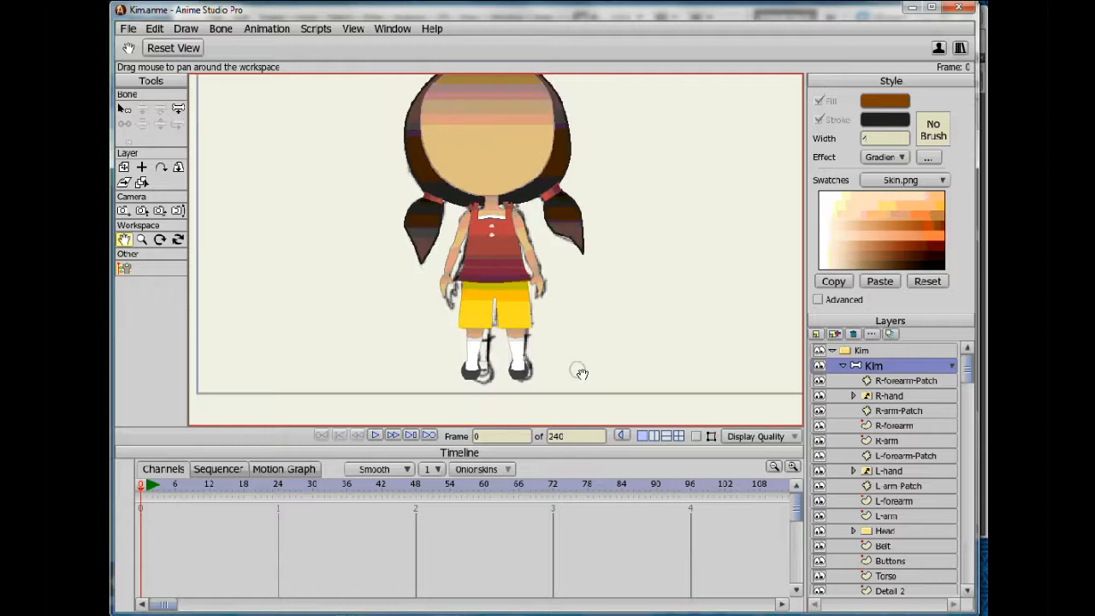
Use the Set Origin tool to place the R-forearm layer's rotation origin at its elbow, starting the pass from the R-hand layer.
scroll(582, 371, "up", 3)
left_click(893, 395)
left_click(142, 196)
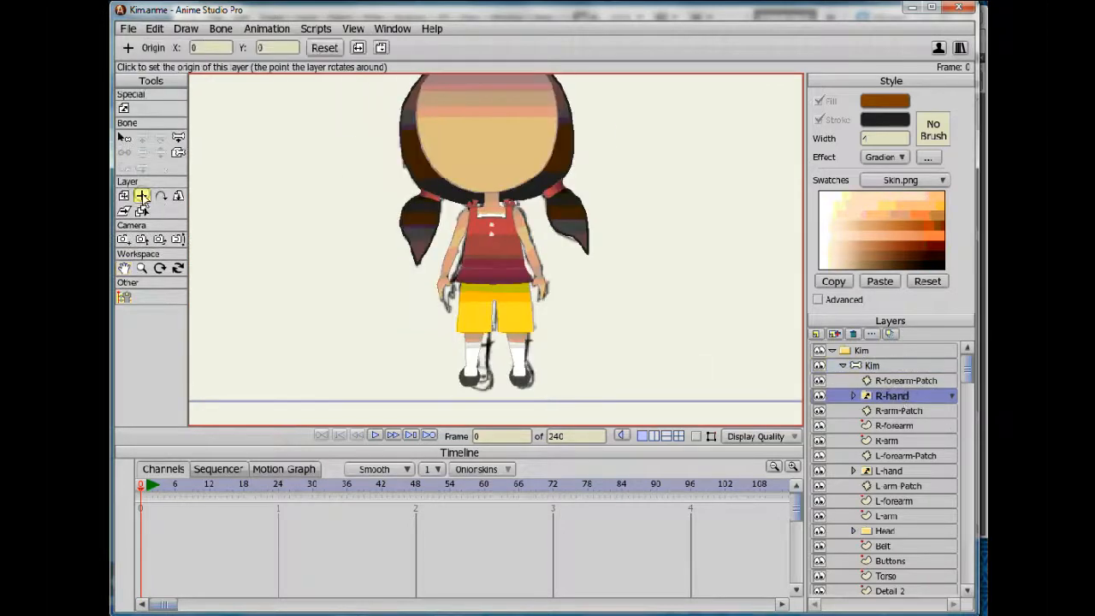
scroll(415, 264, "up", 3)
left_click(757, 436)
left_click(899, 411)
left_click(873, 425)
left_click(533, 199)
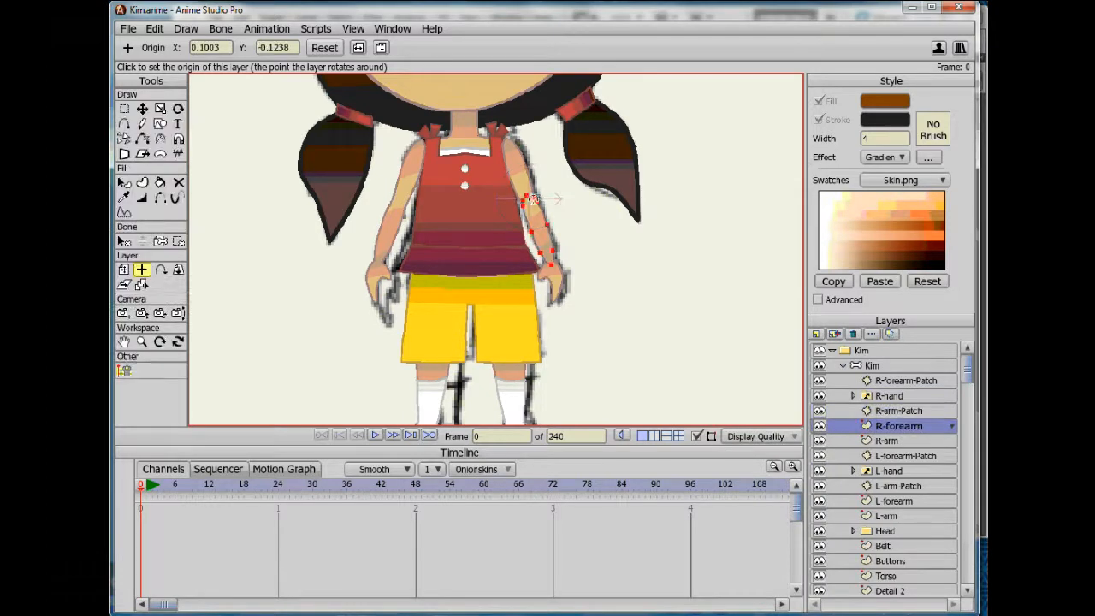
Set the origins of the remaining arm layers, from R-arm through L-hand, L-forearm and L-arm, at their wrist, elbow and shoulder joints.
key("Down")
key("Down")
key("Down")
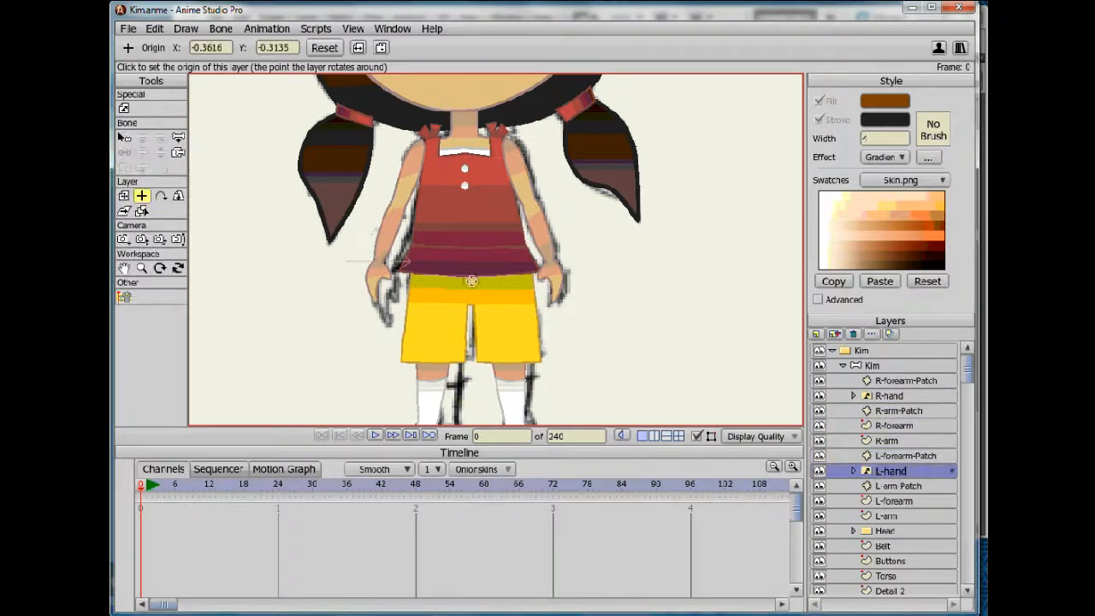
key("Down")
key("Down")
key("Down")
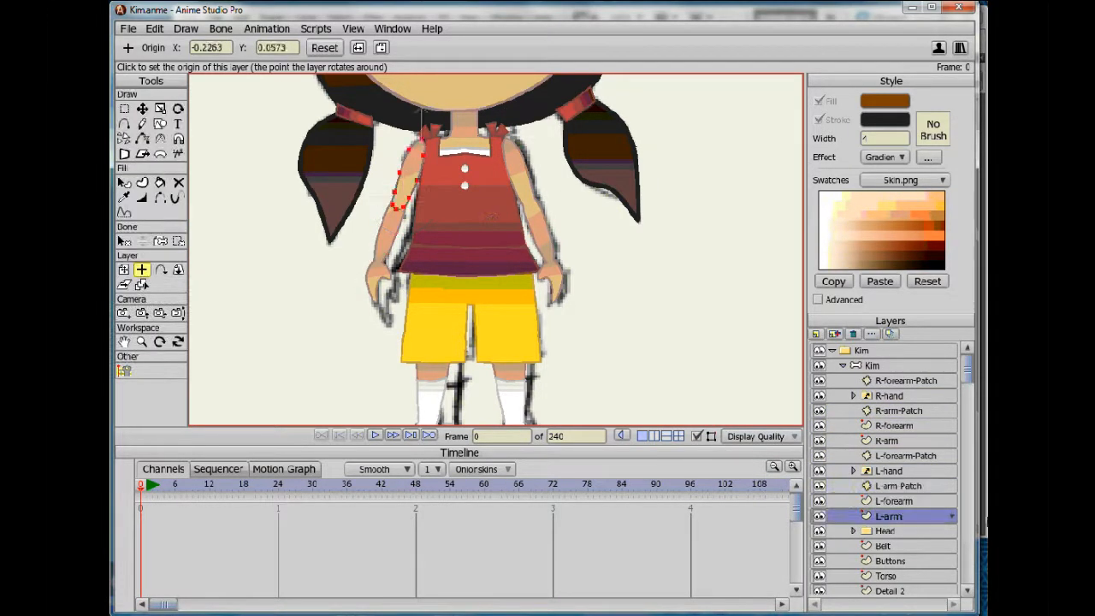
Set the origins of the torso-area layers Belt, Torso and Detail 1, working from Head through Buttons and Detail 2.
left_click(921, 530)
scroll(556, 166, "down", 3)
left_click(915, 544)
left_click(484, 269)
left_click(941, 560)
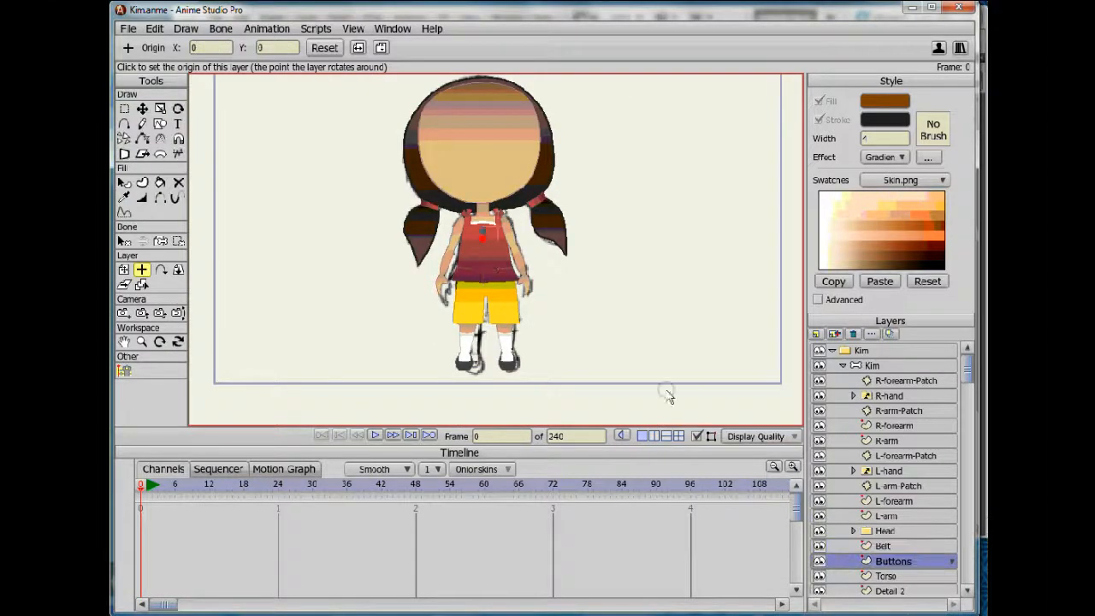
key("Down")
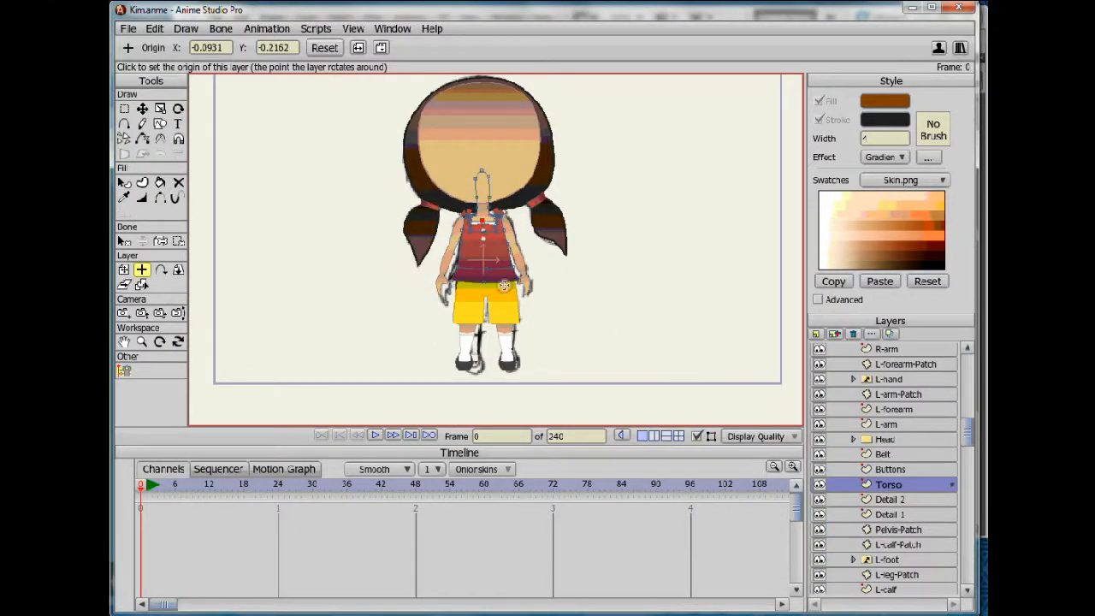
left_click(883, 501)
key("Down")
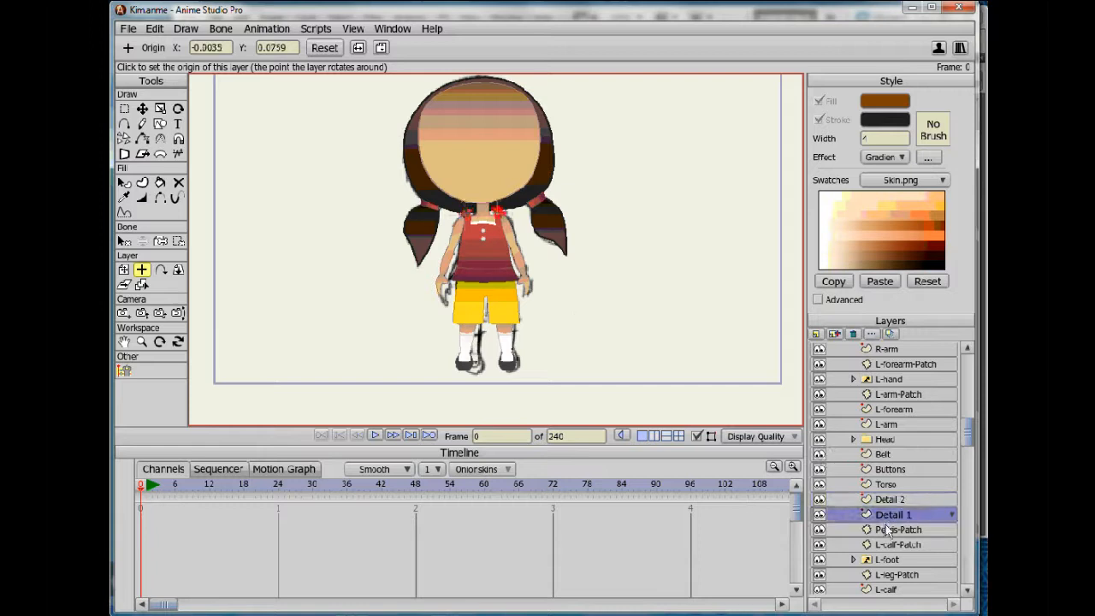
Set the origins of the L-foot and R-foot layers at their ankles.
left_click(887, 530)
key("Down")
key("Down")
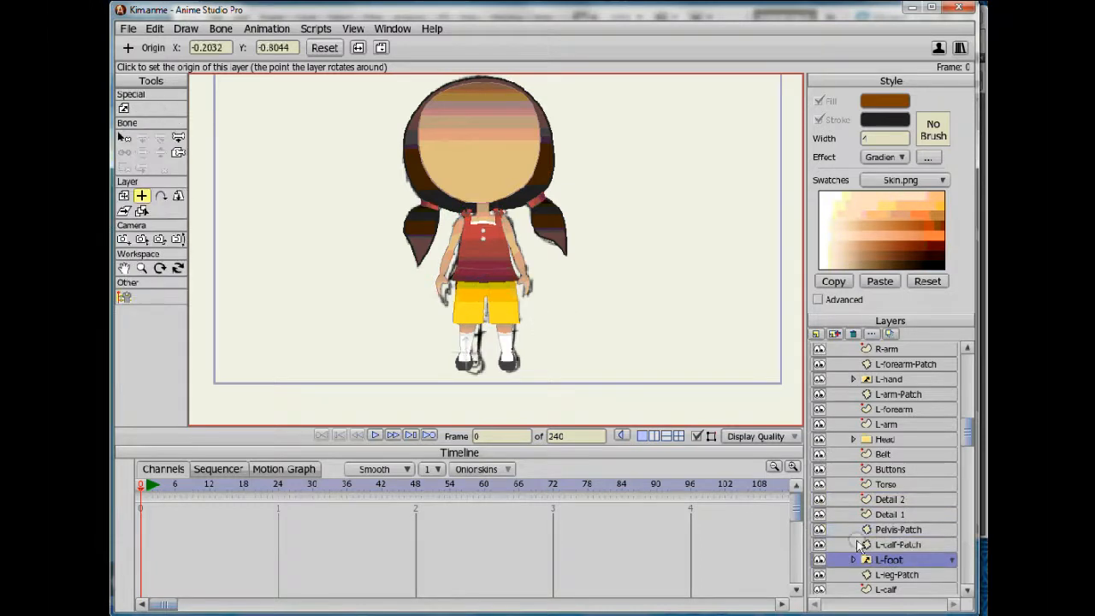
scroll(857, 544, "down", 3)
left_click(886, 497)
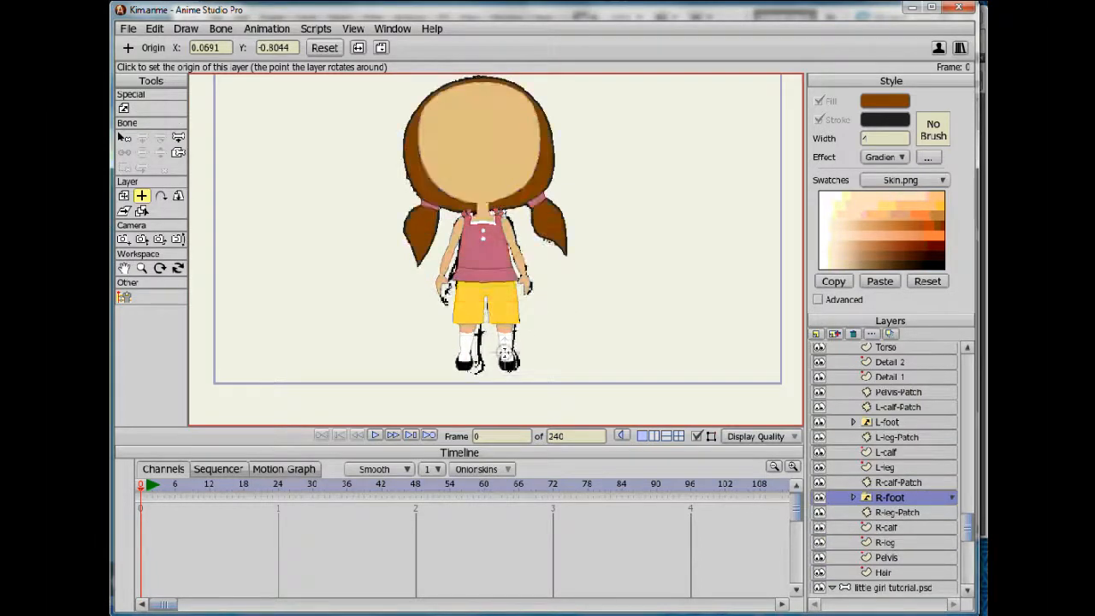
Set the origins of the R-calf, R-leg, Pelvis and Hair layers at the knee, hip, waist and head centre, and save the file.
left_click(890, 528)
left_click(503, 298)
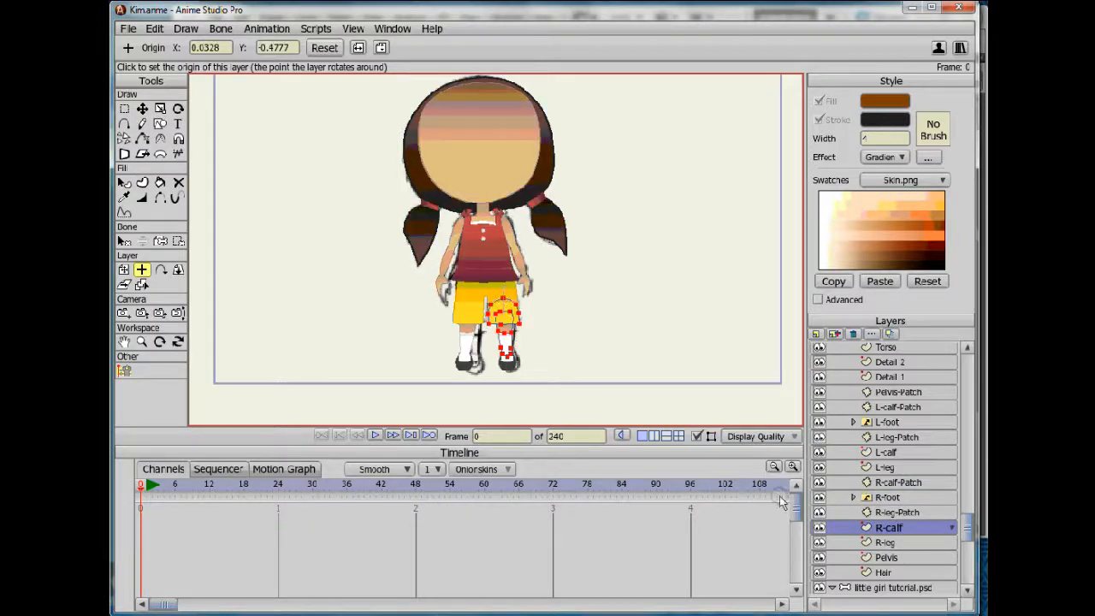
left_click(852, 544)
left_click(905, 556)
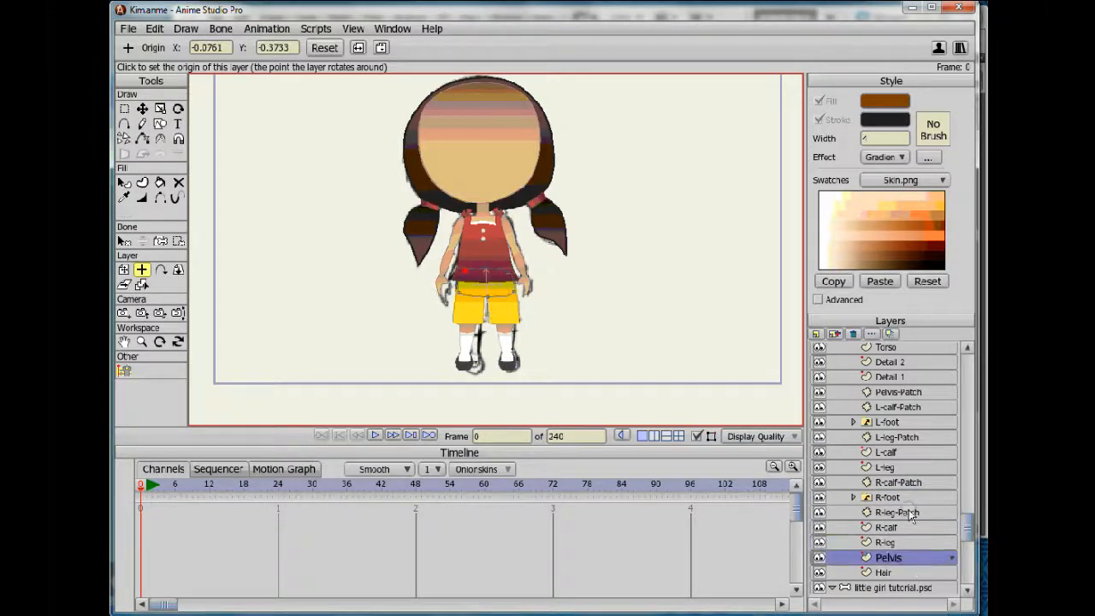
left_click(885, 572)
left_click(128, 28)
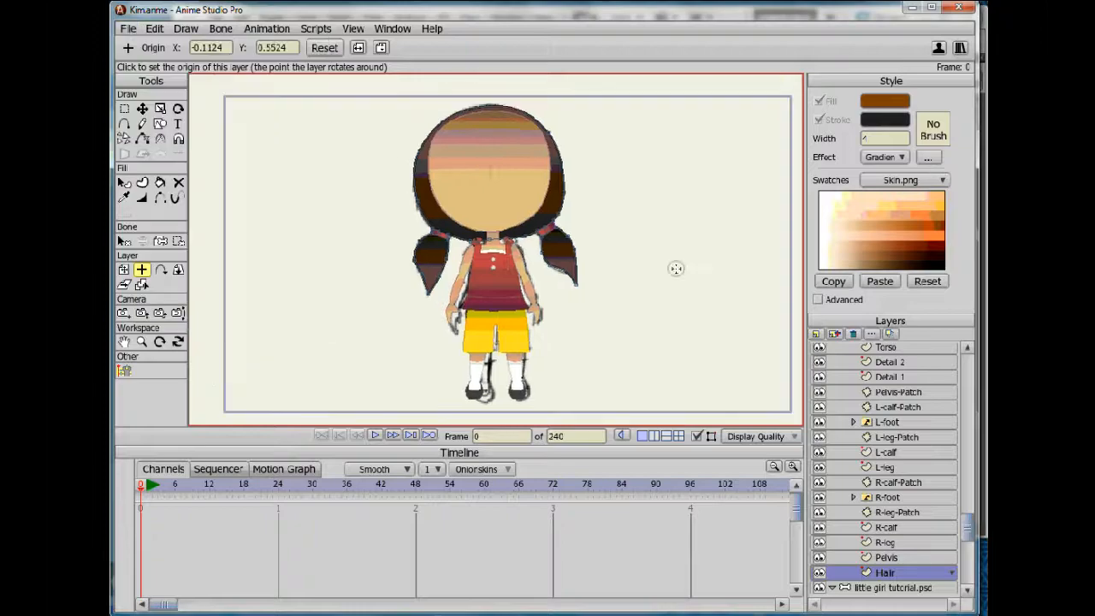